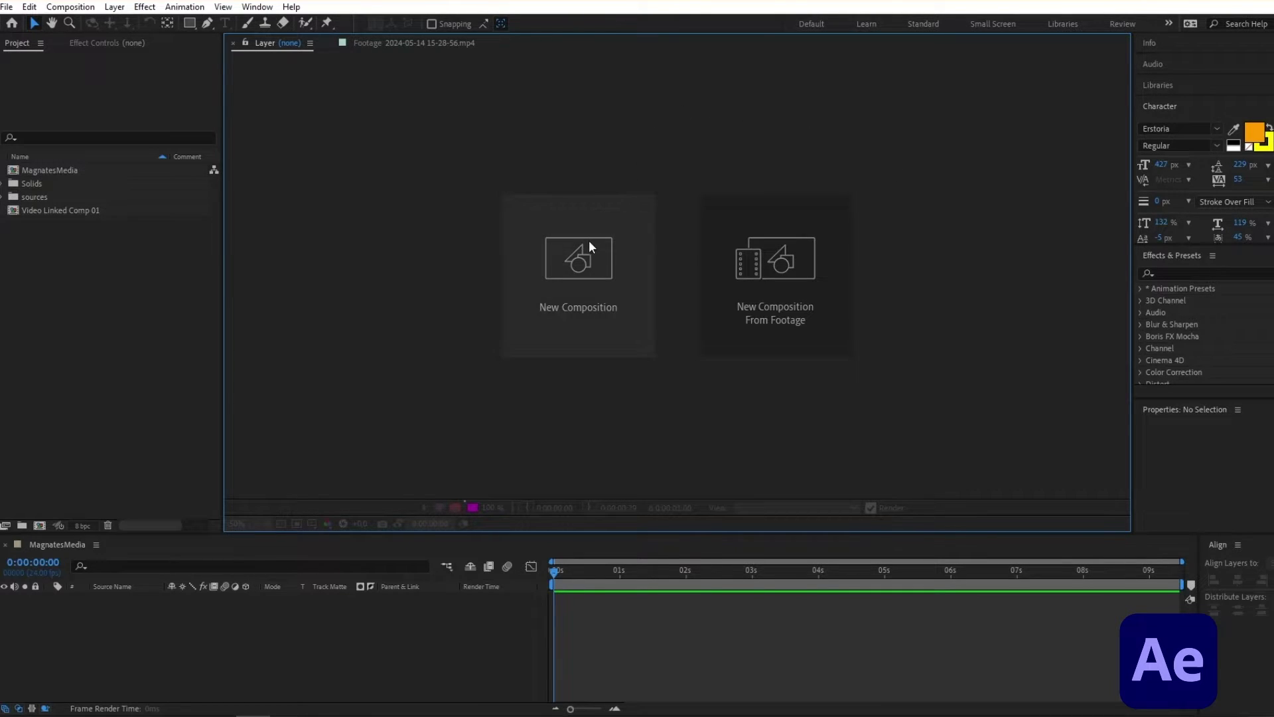
Create a 1920x1080, 24 fps composition named MagnatesMedia.
click(566, 239)
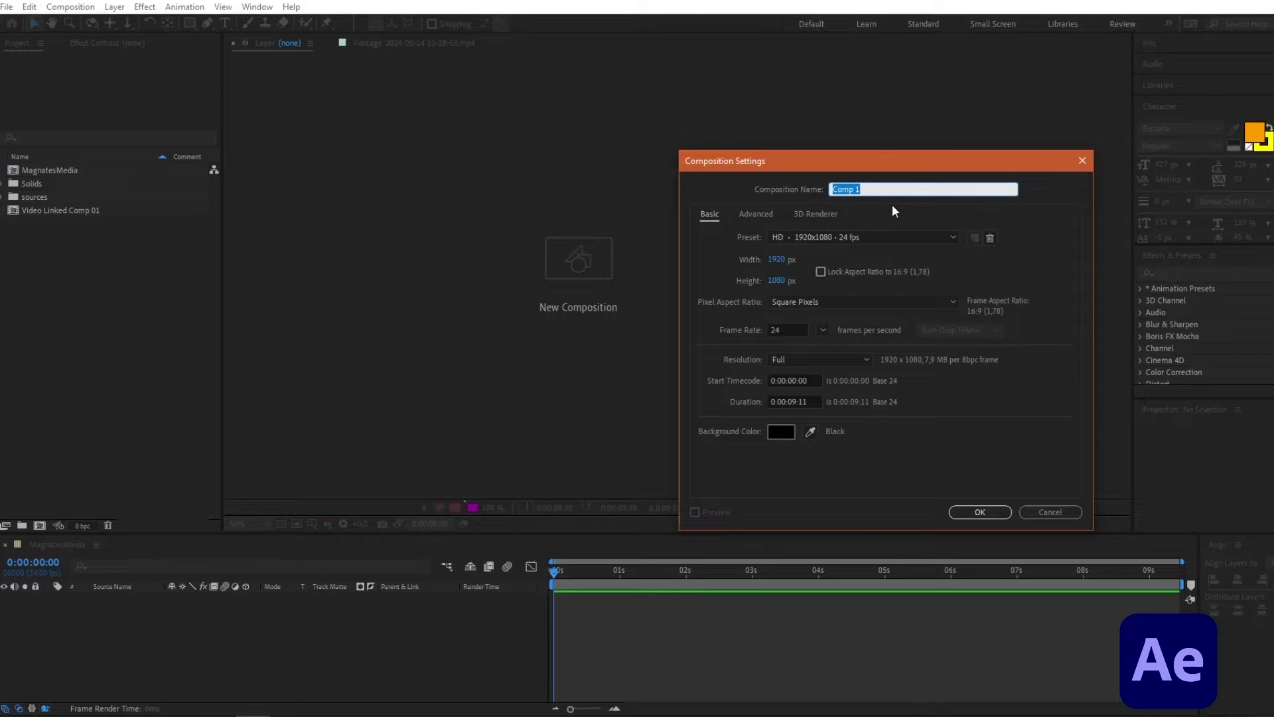
text(MagnatesMedia)
click(996, 511)
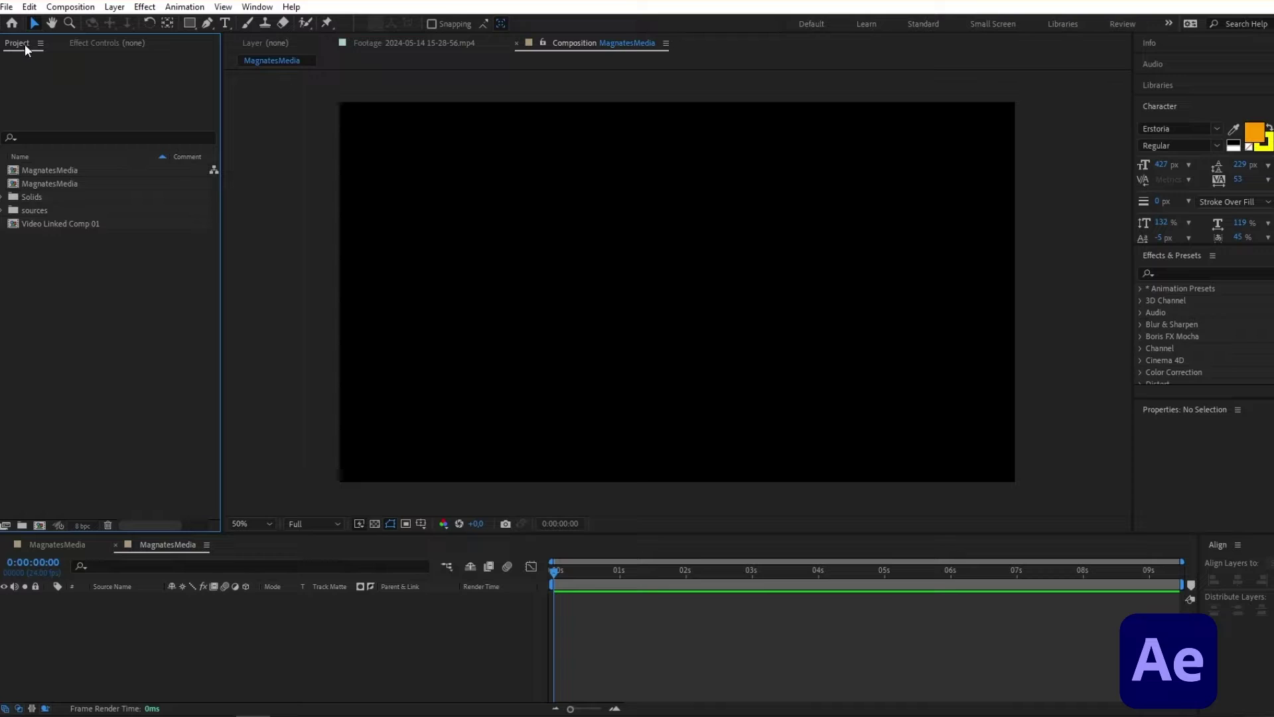
Add the revolutionary-war historic house photo from the sources folder to the composition, scaled to 56% and positioned at 960, 451.
click(2, 211)
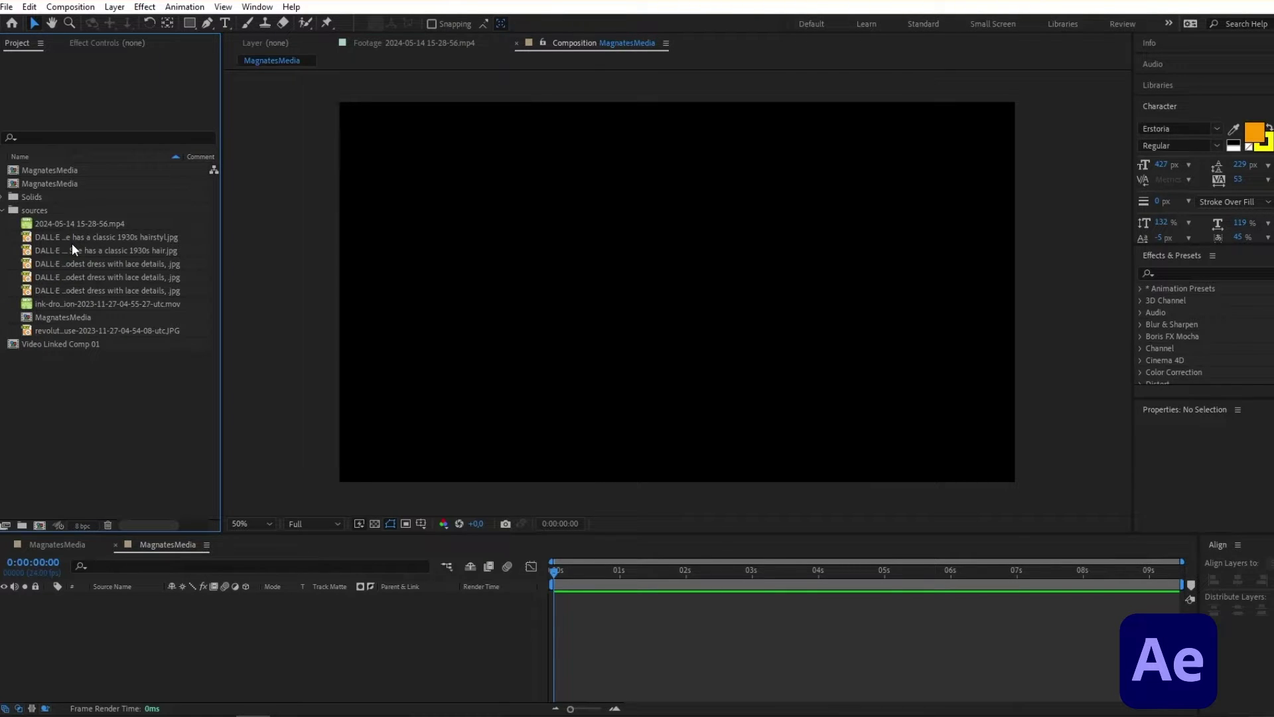
drag(99, 330, 188, 620)
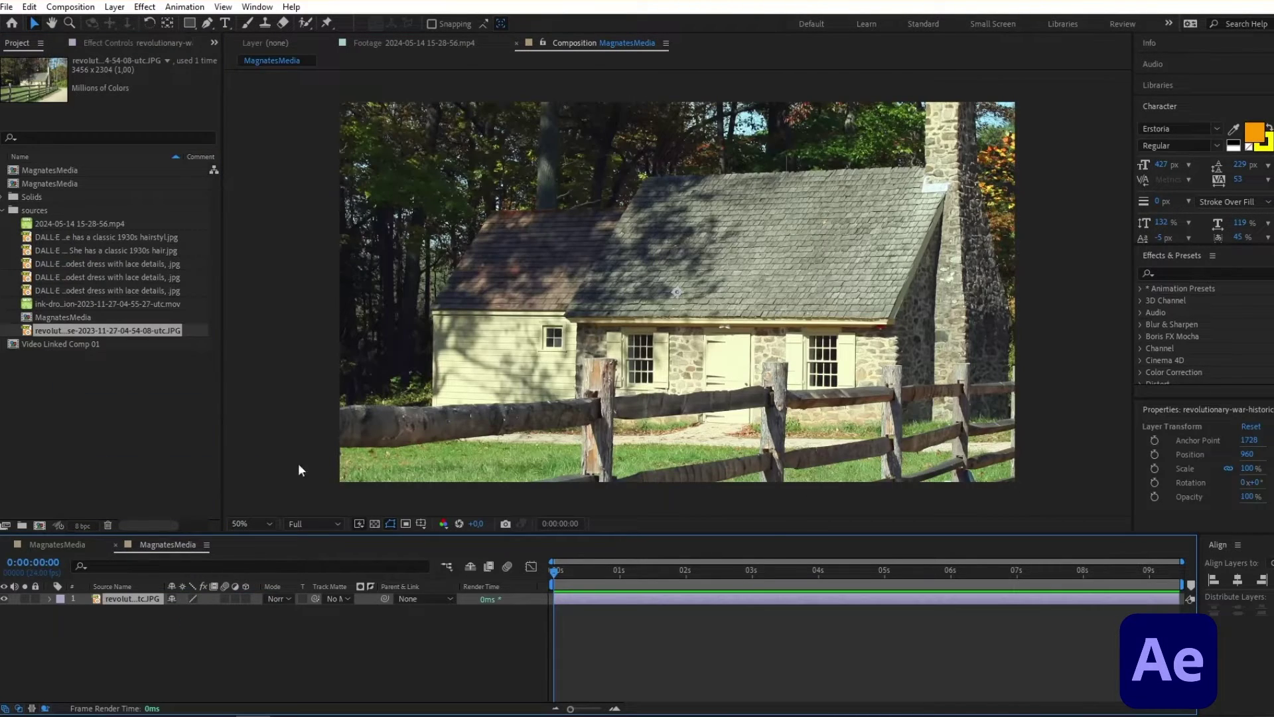
click(49, 599)
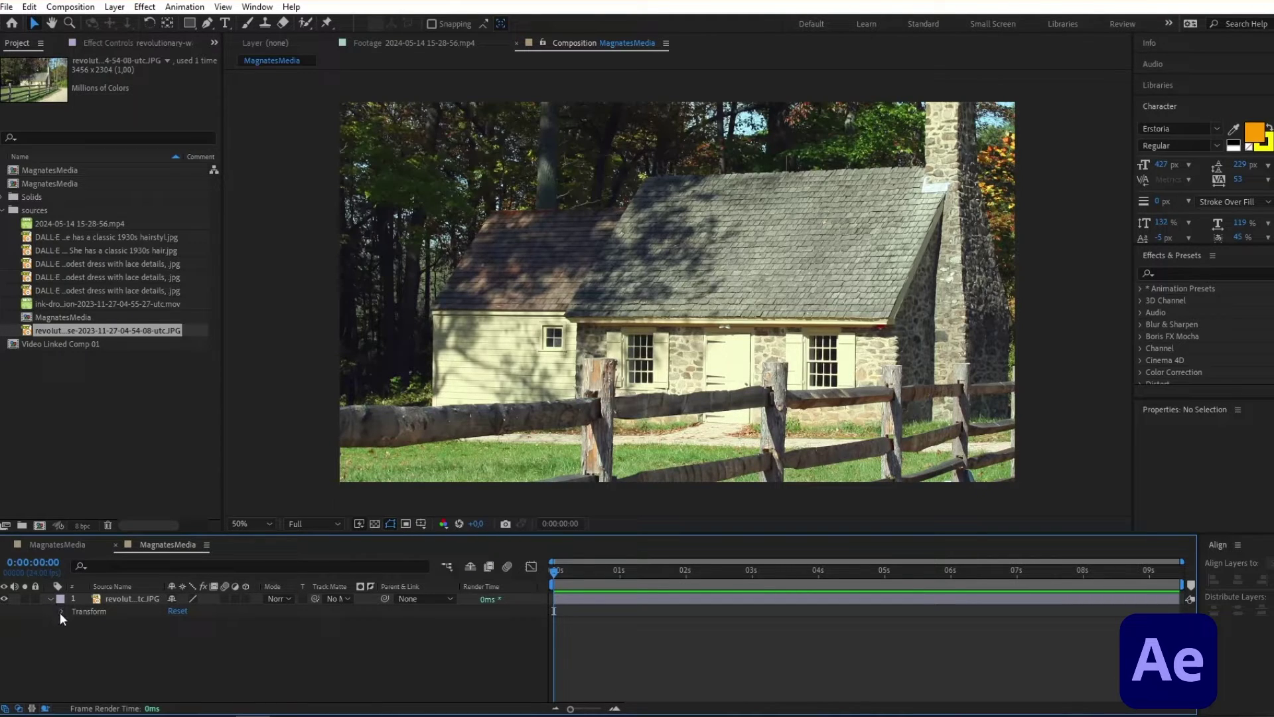
click(61, 611)
drag(203, 646, 139, 602)
click(237, 639)
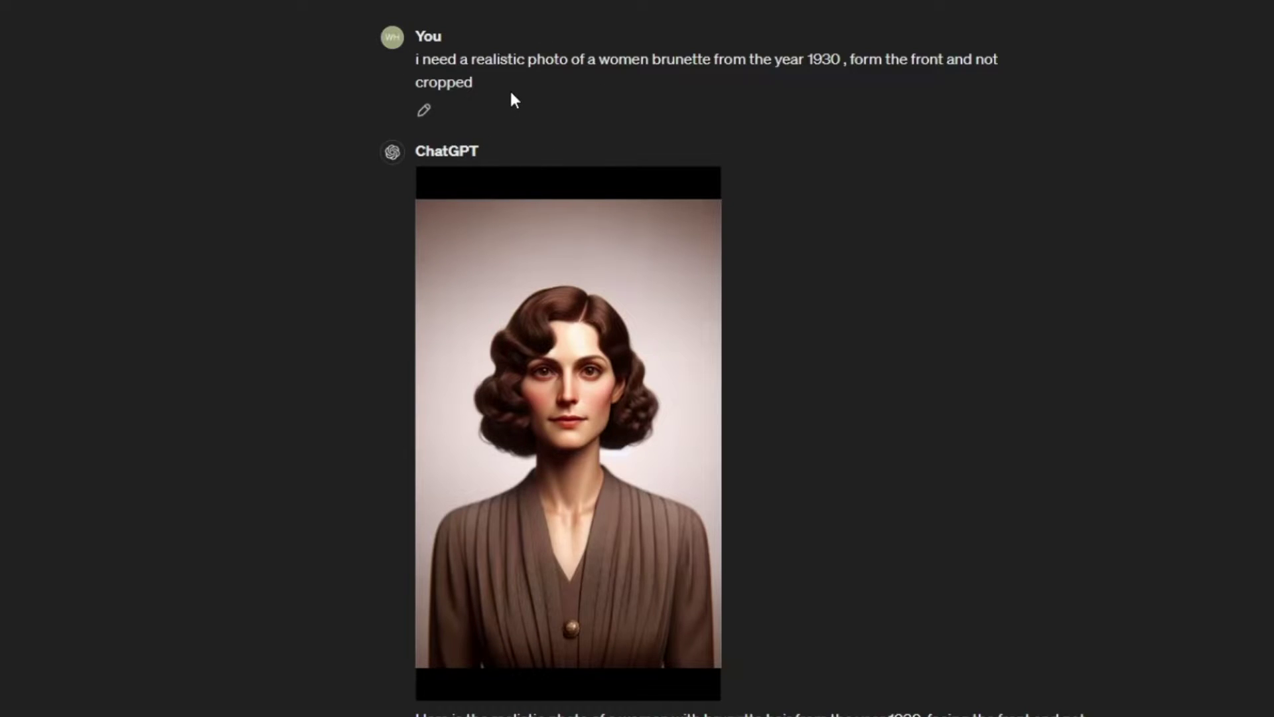
Review the ChatGPT prompts and generated portraits of the 1930 brunette woman and the same woman at 70 years old.
scroll(574, 104, down, 1)
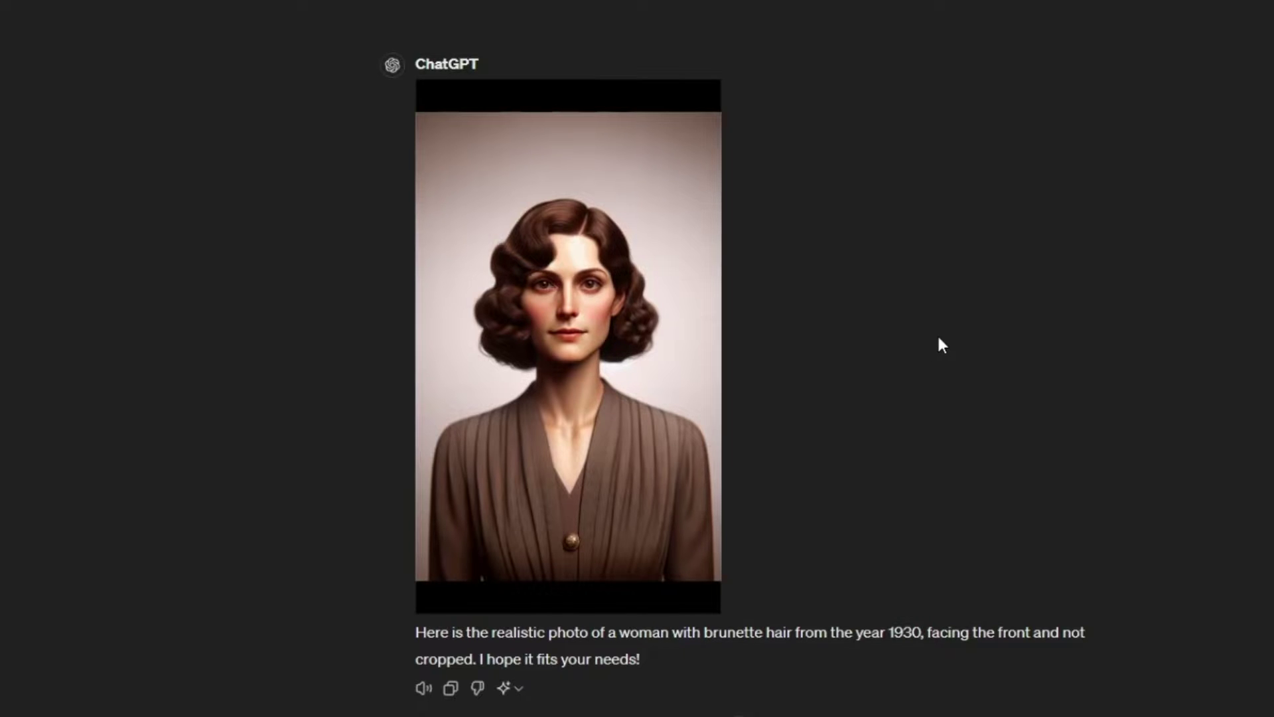
scroll(939, 338, down, 4)
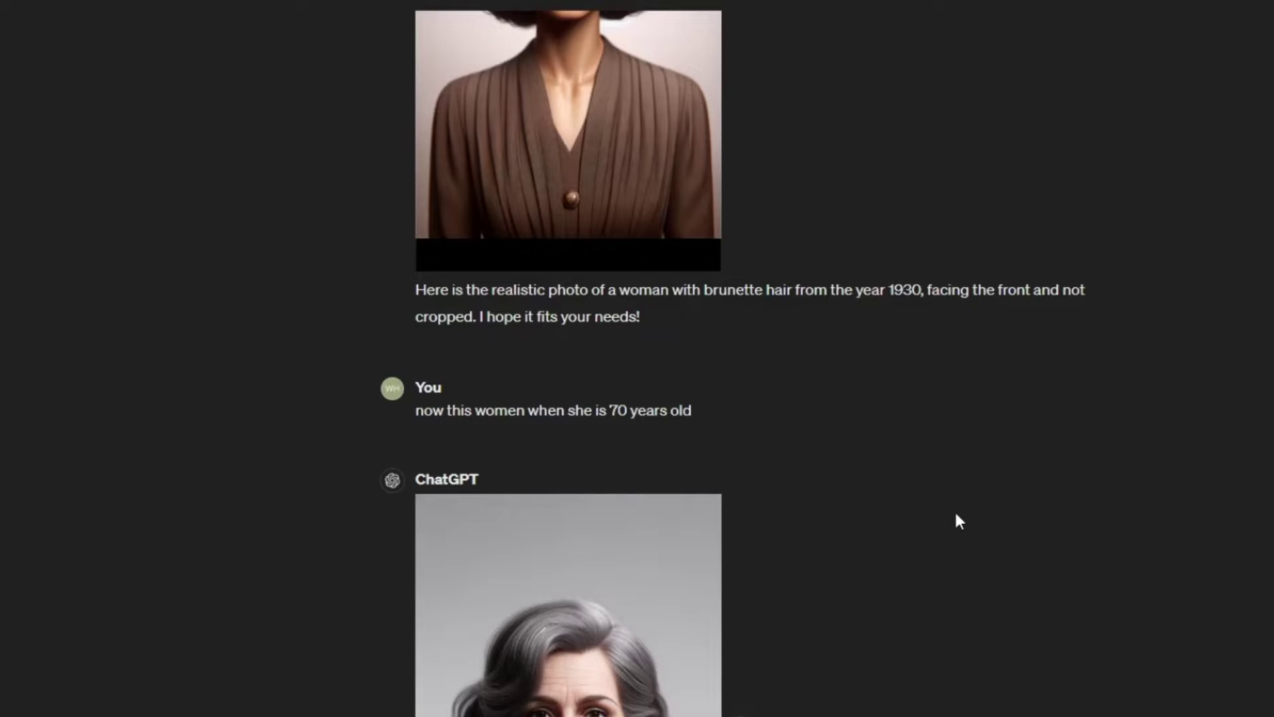
scroll(956, 514, down, 5)
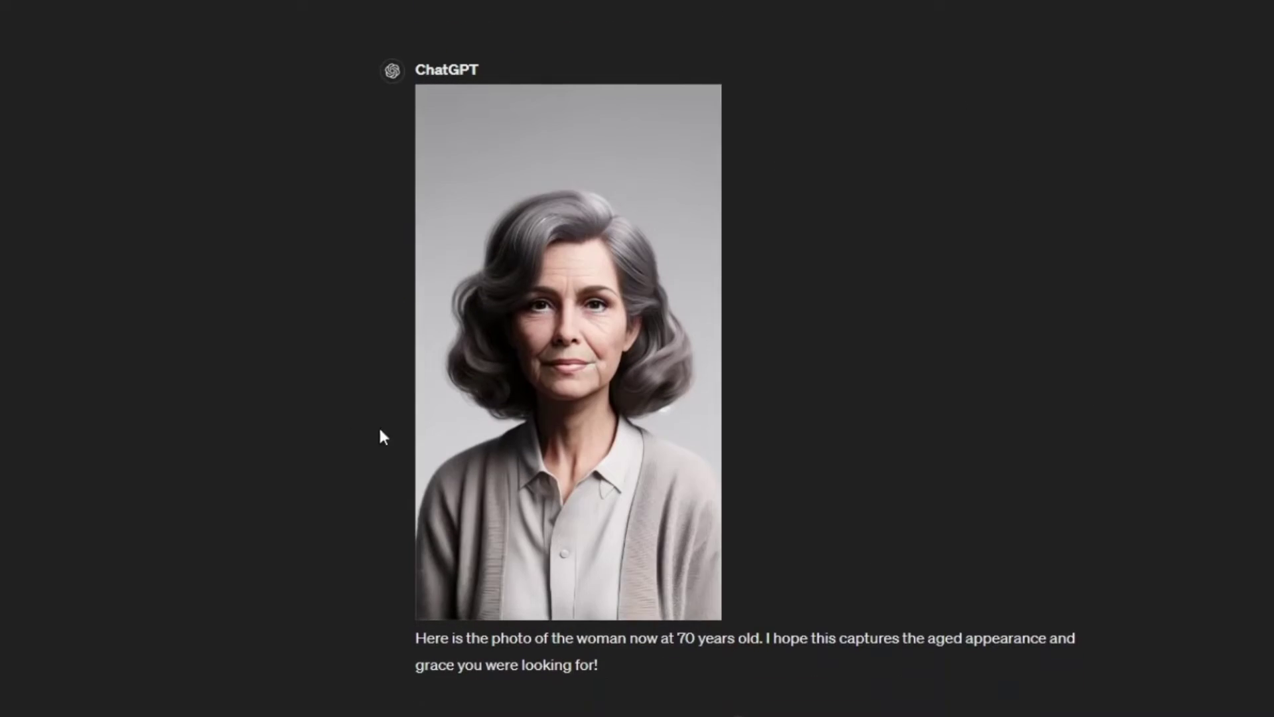
scroll(538, 435, up, 8)
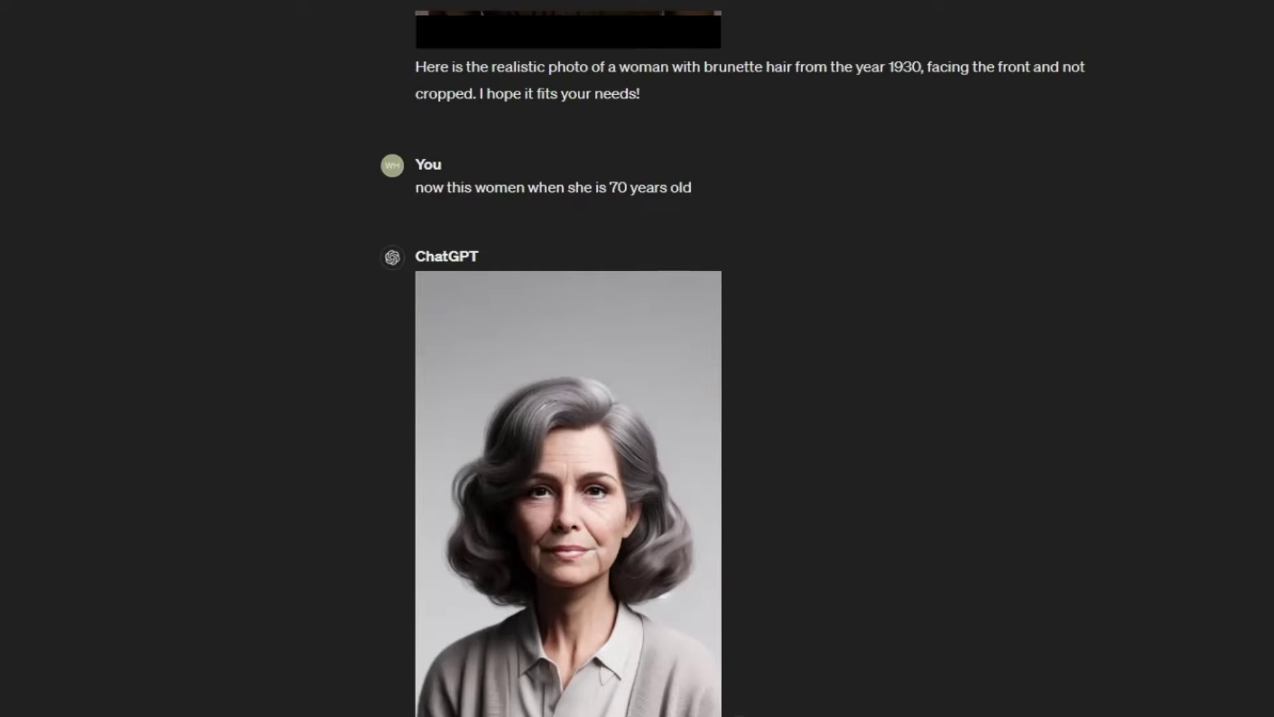
scroll(537, 436, up, 2)
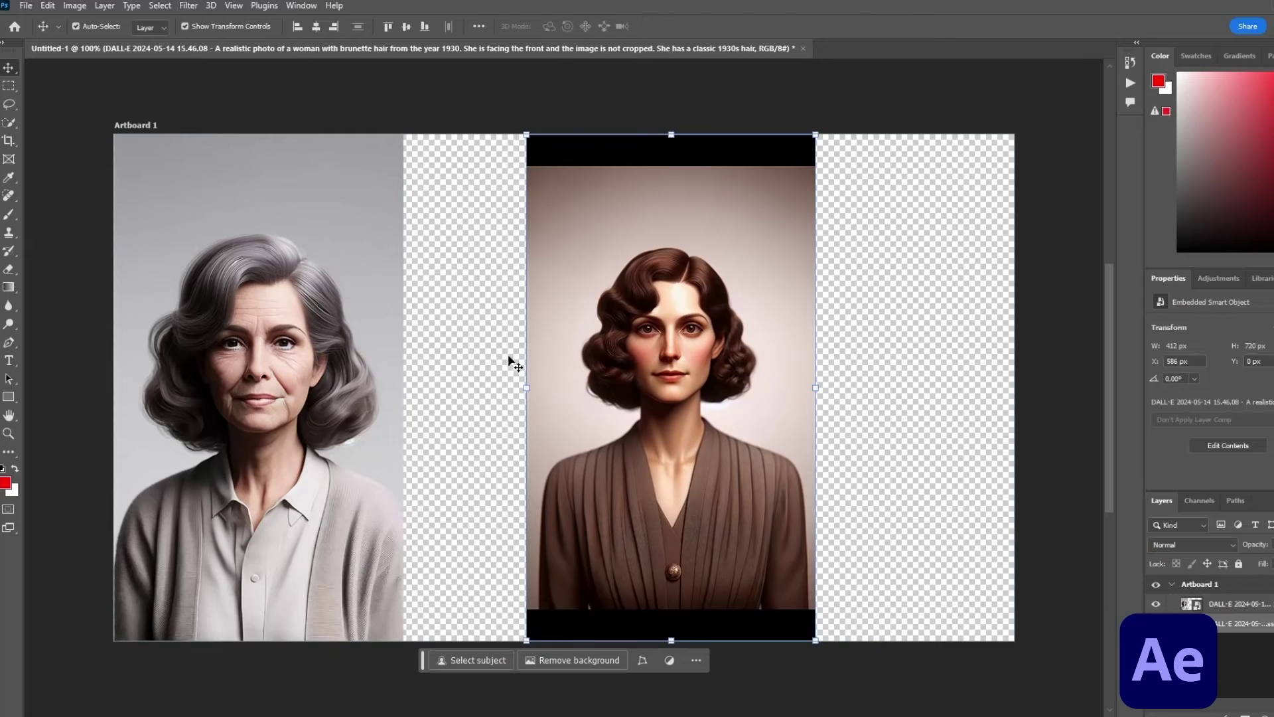
In Photoshop, cut the brunette woman out with Select Subject onto her own layer, replacing her original image, and move the grey-haired portrait closer.
click(164, 7)
click(189, 171)
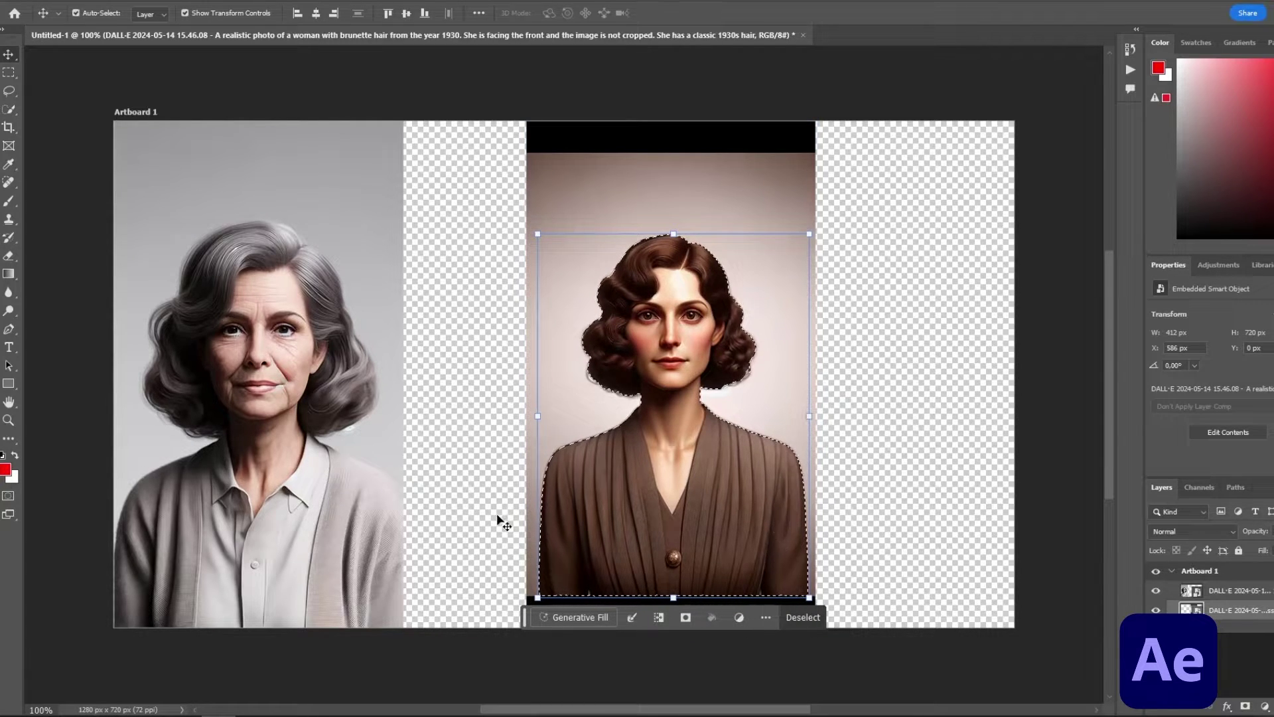
key(ctrl+j)
drag(667, 473, 842, 454)
click(564, 251)
key(Delete)
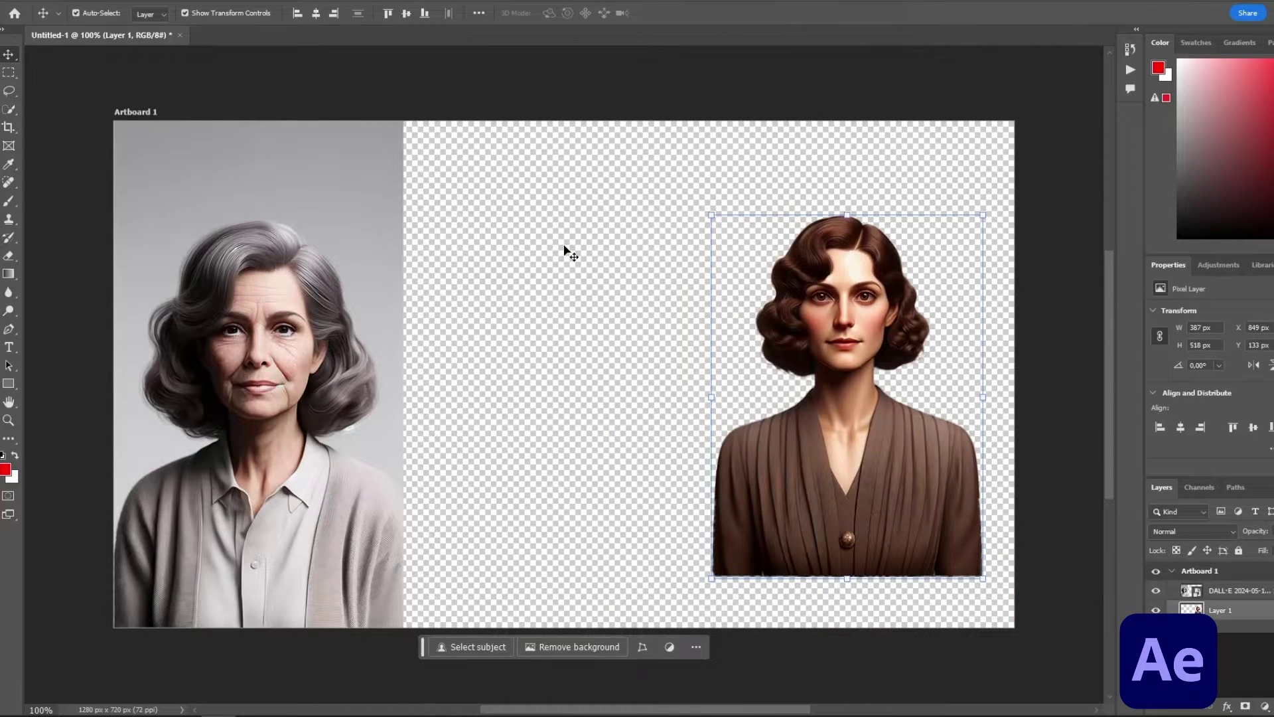
drag(259, 312, 492, 318)
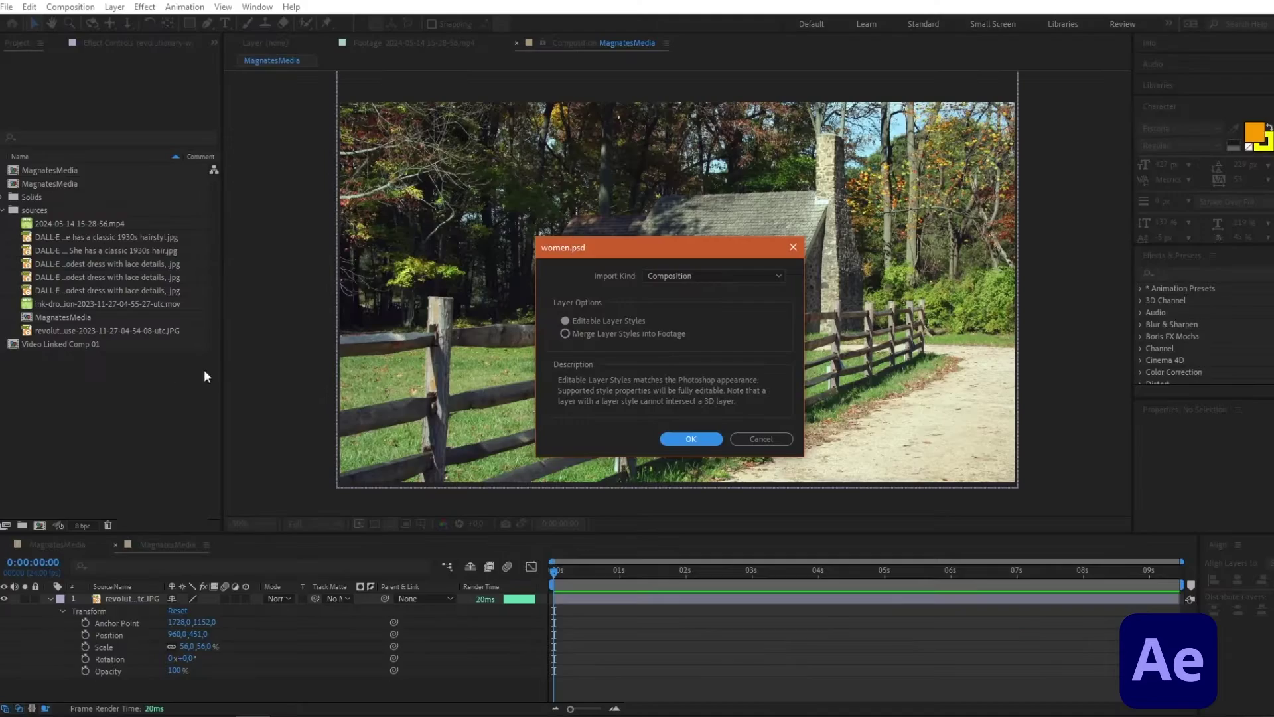
In After Effects, import women.psd as a Composition with Editable Layer Styles.
click(667, 276)
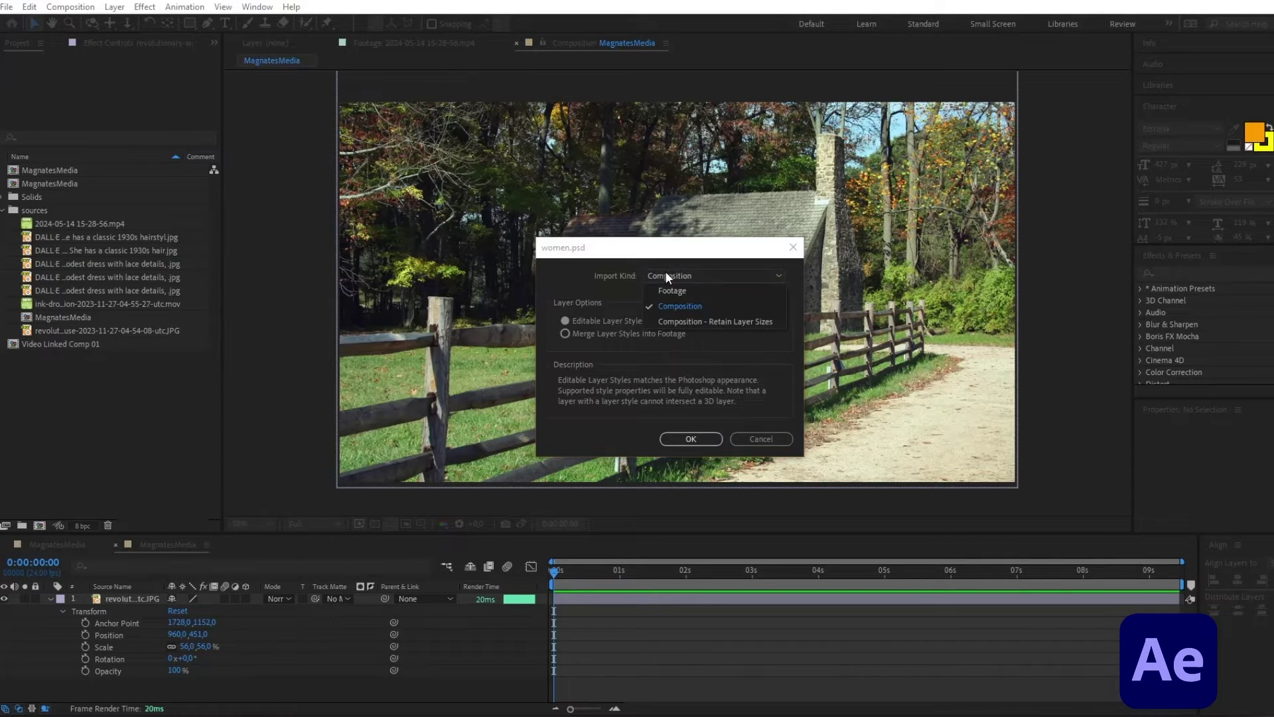
click(695, 308)
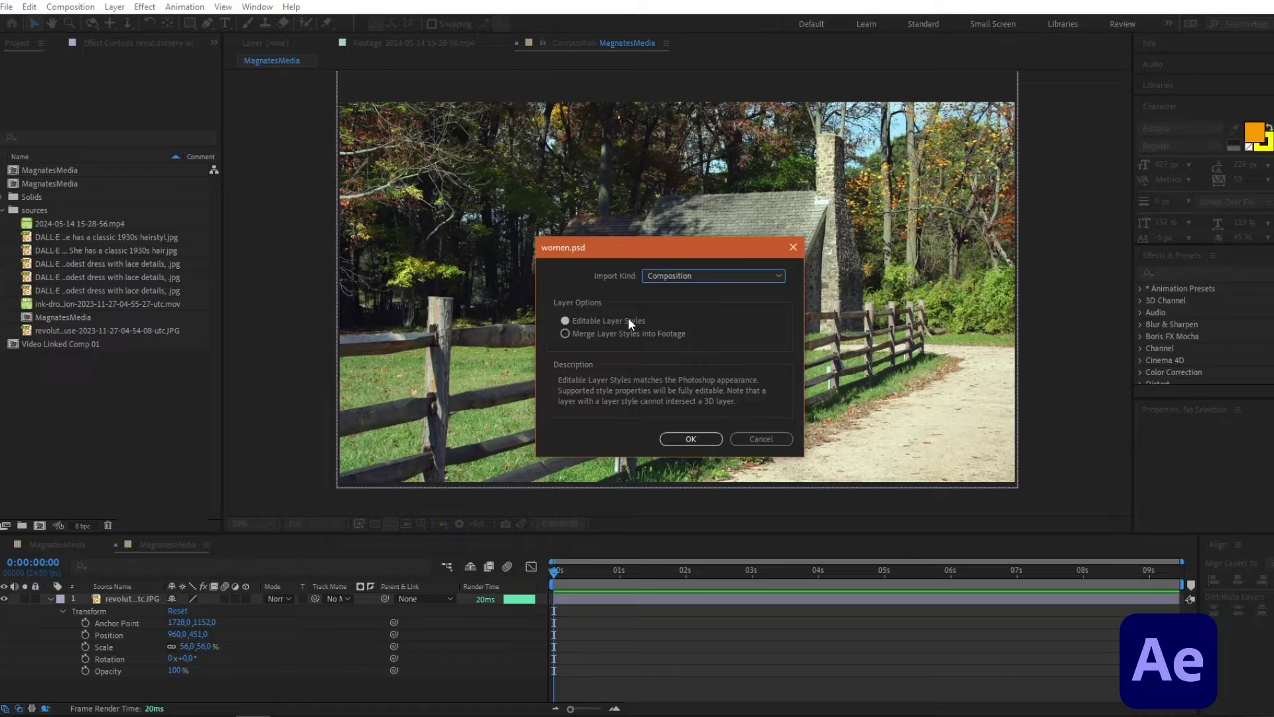
click(690, 439)
Copy both portrait layers from the women composition's Artboard 1 into the new MagnatesMedia composition and position them at 1036, 740.
double_click(34, 356)
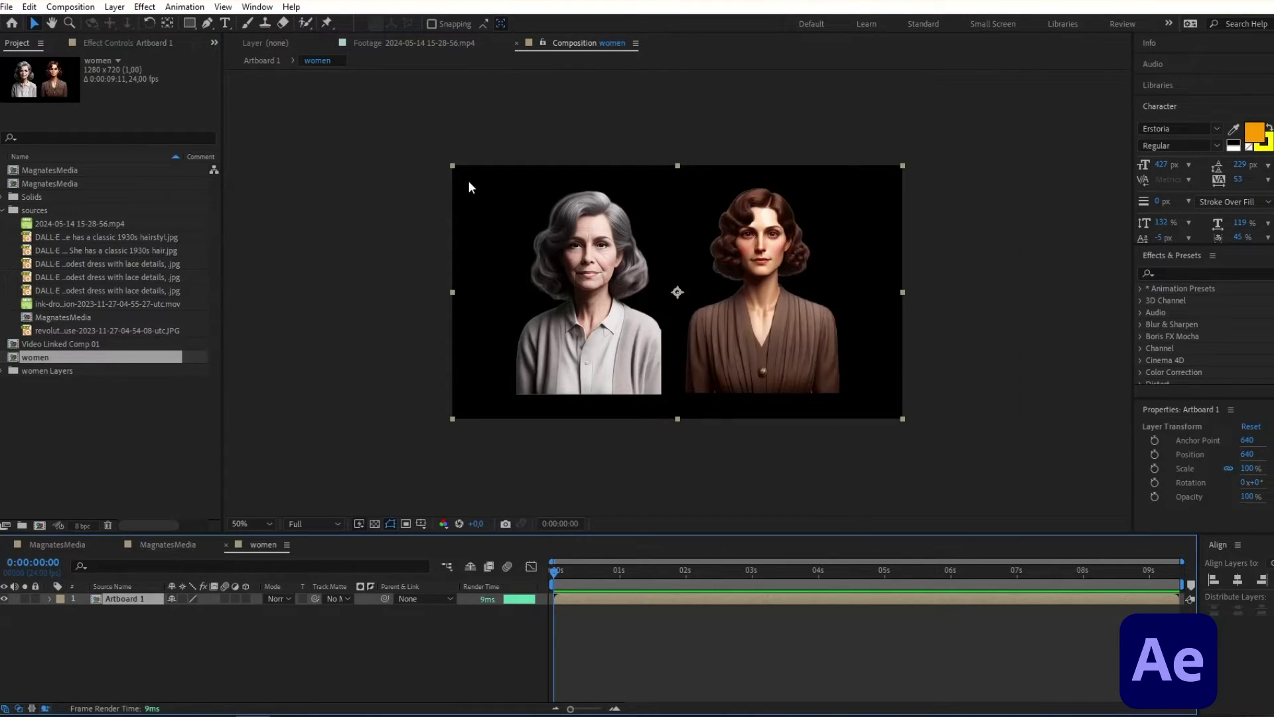
double_click(142, 598)
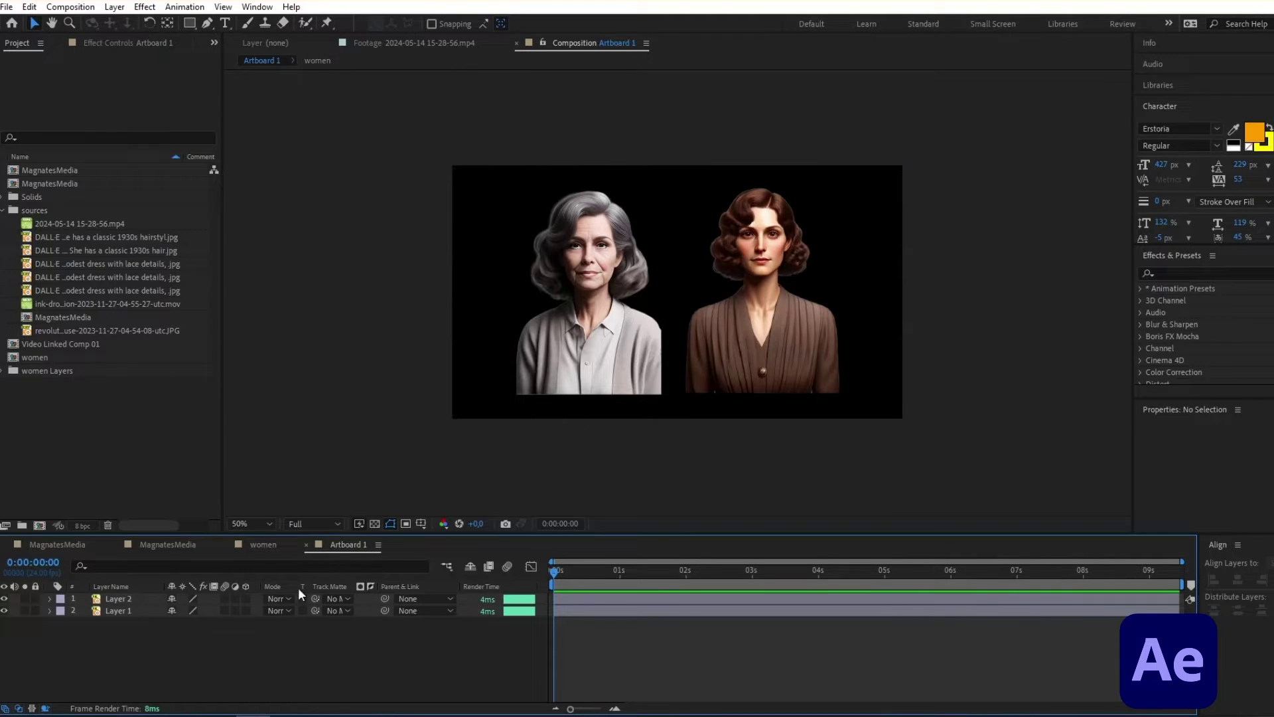
drag(163, 666, 89, 503)
click(150, 545)
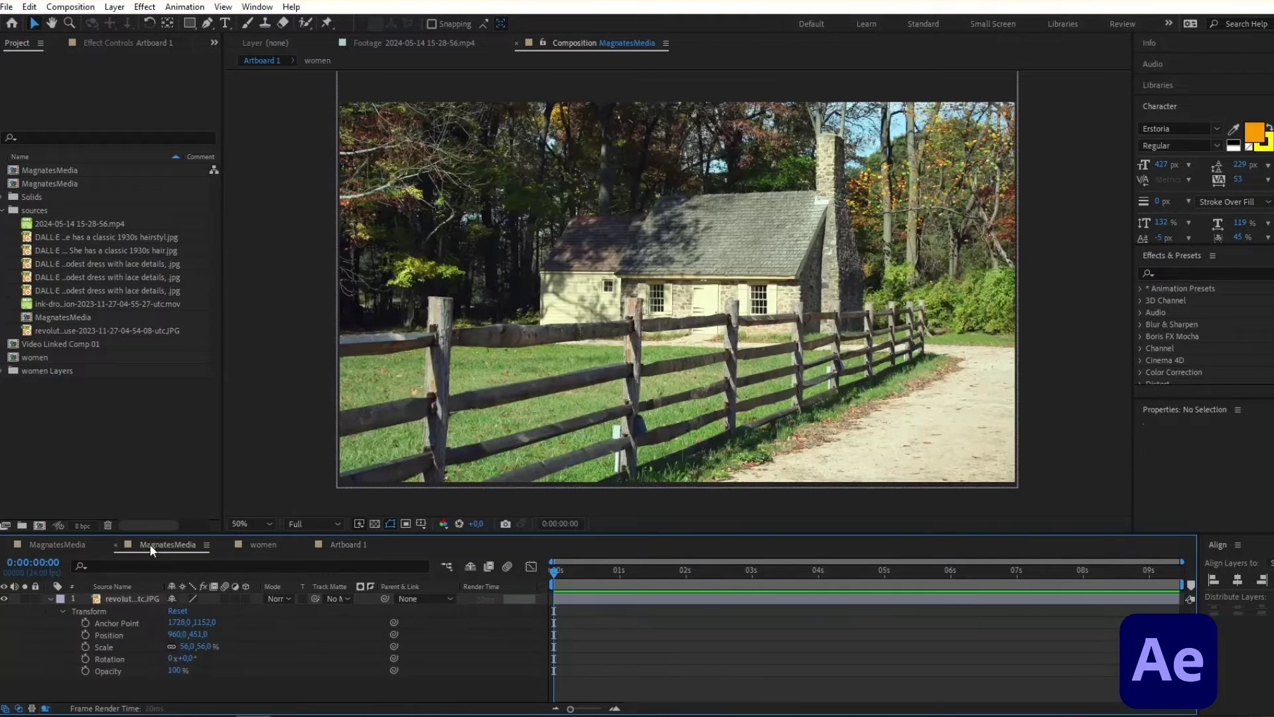
key(ctrl+v)
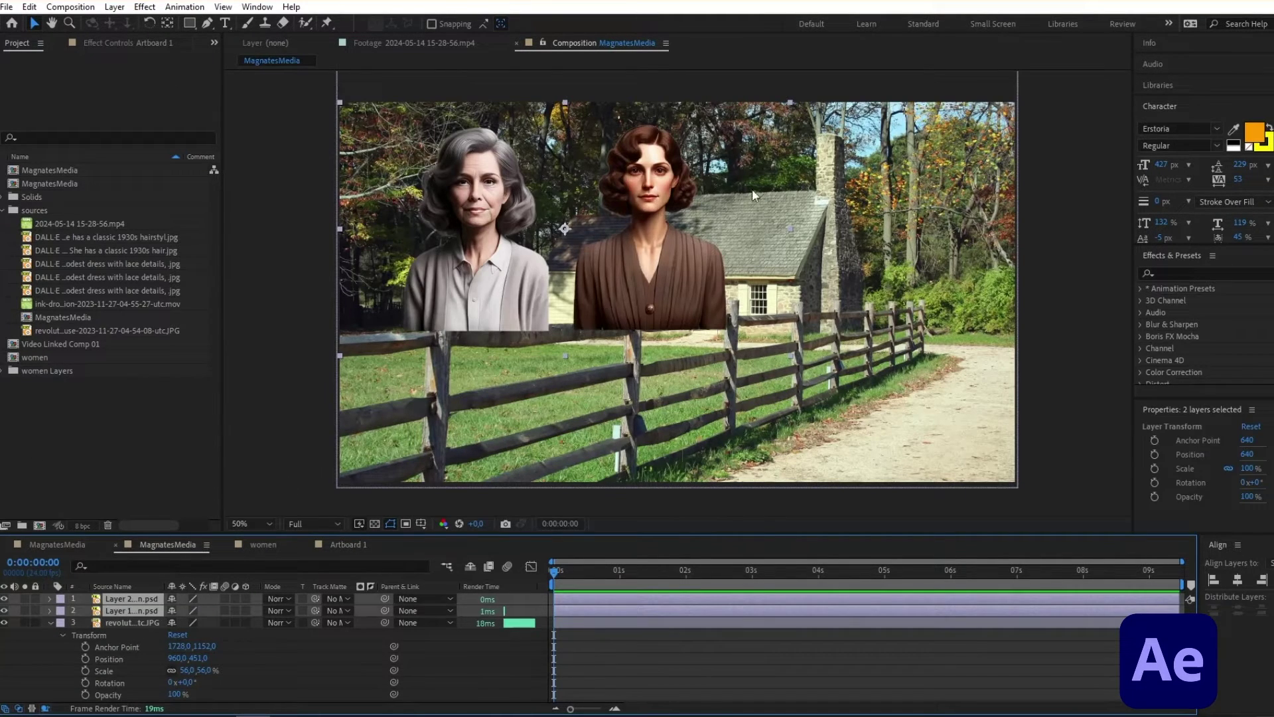
drag(512, 268, 651, 399)
Scale the brunette woman's layer to 203% and center her in the frame at position 492, 636.
click(50, 598)
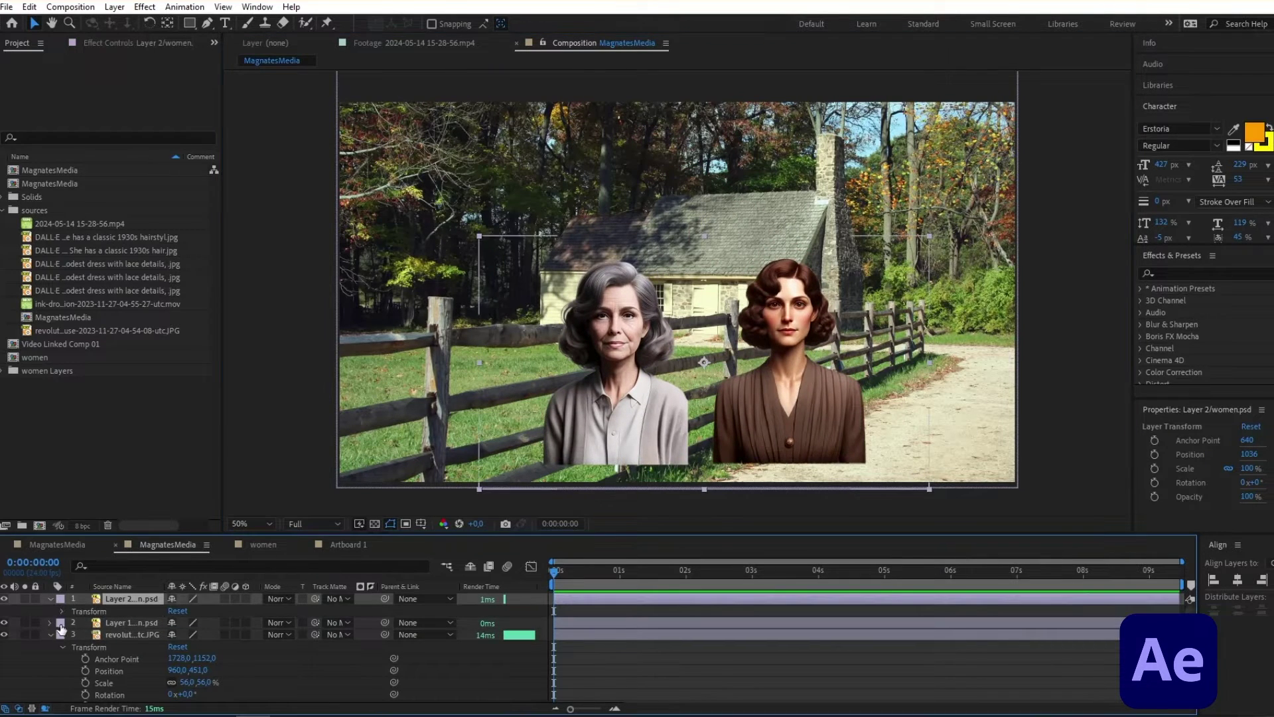
click(49, 623)
click(63, 635)
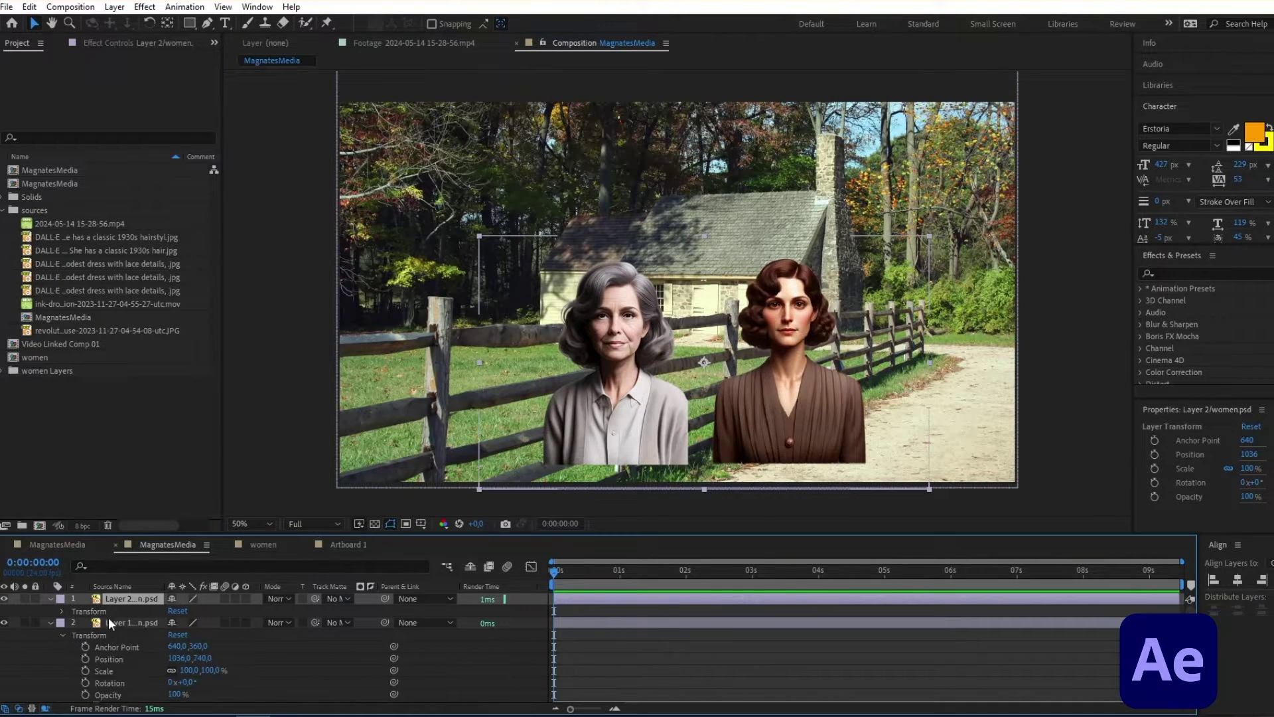
drag(212, 672, 292, 671)
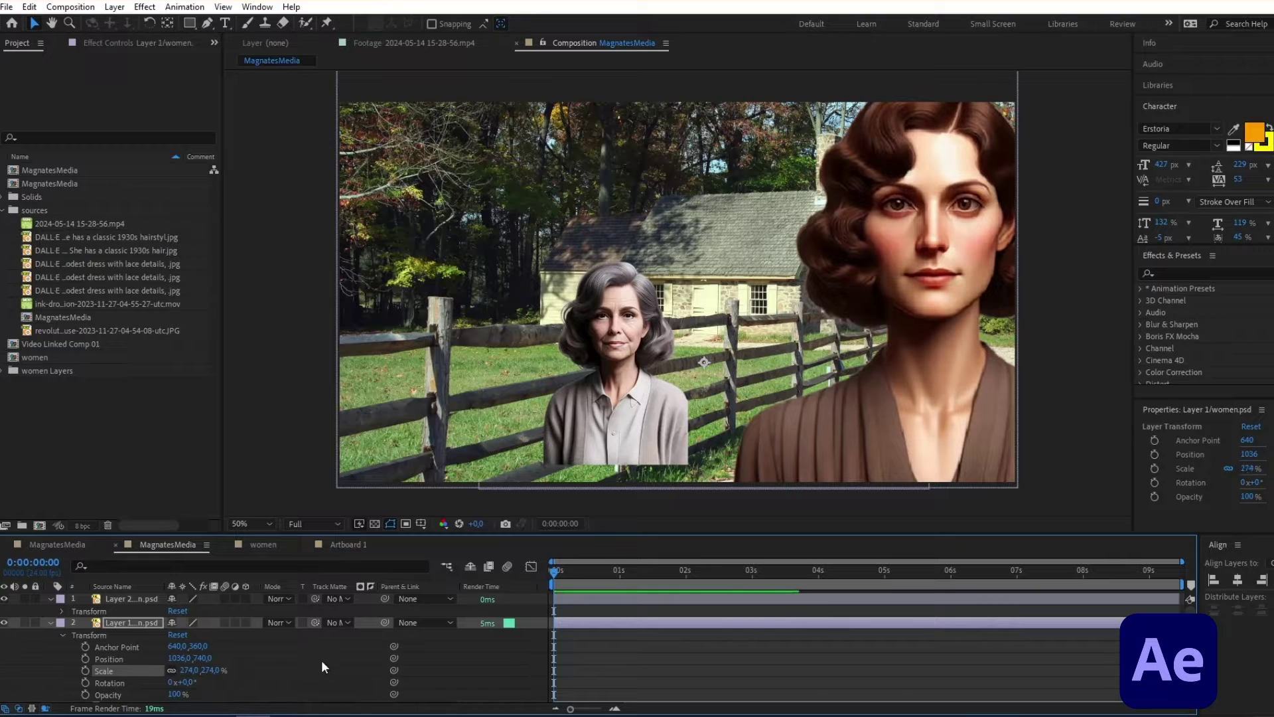
drag(171, 672, 159, 672)
drag(871, 427, 680, 392)
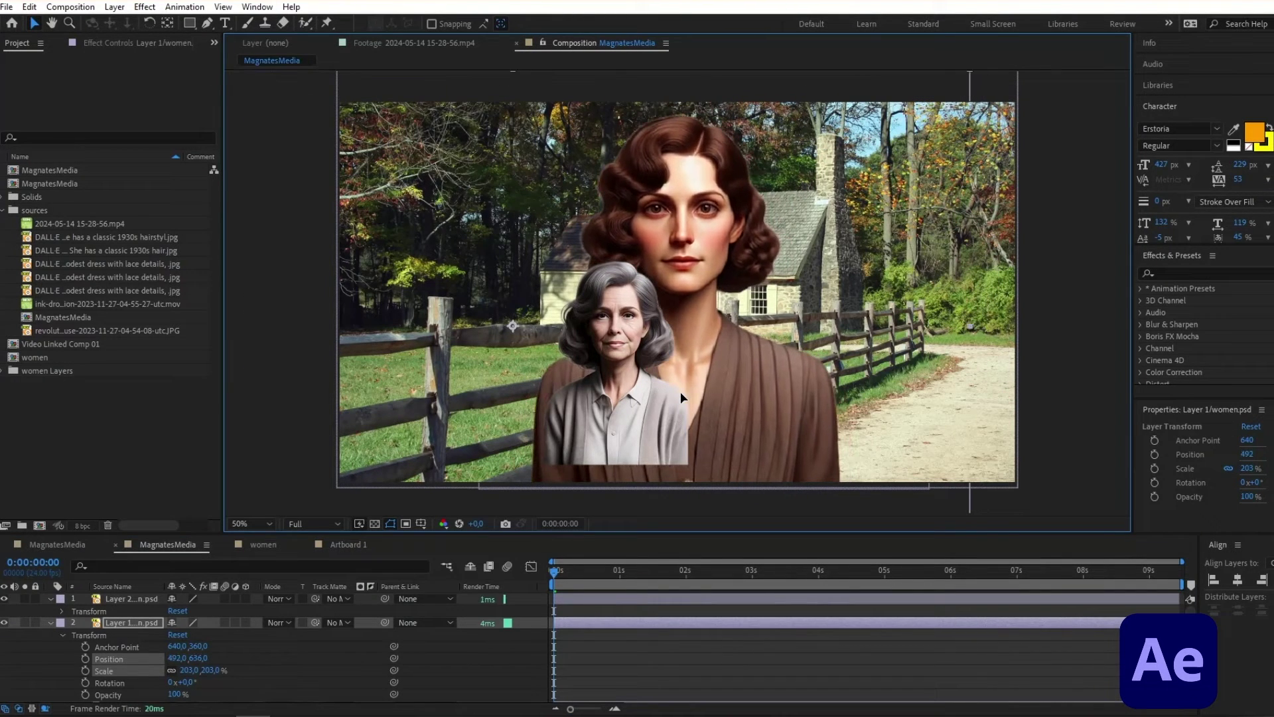
Scale the grey-haired woman's layer to 203% and align her over the brunette woman at position 1485, 570.
click(62, 611)
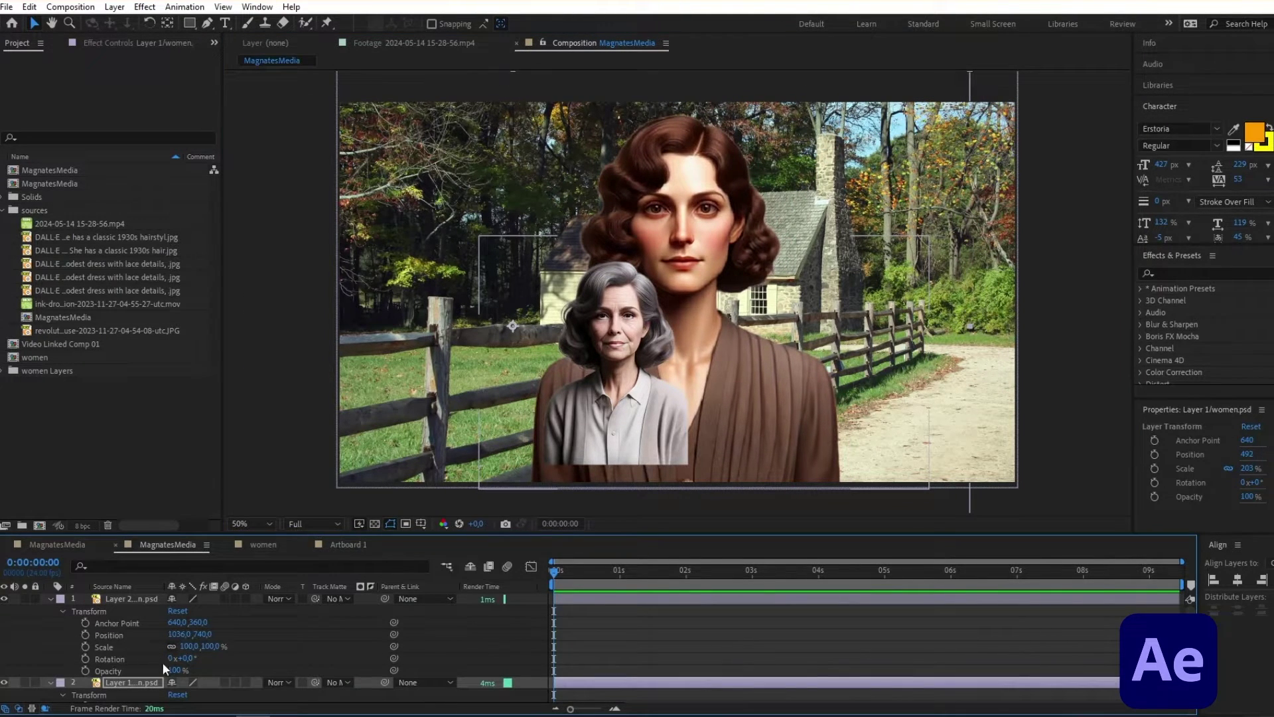
click(188, 647)
text(203)
key(Return)
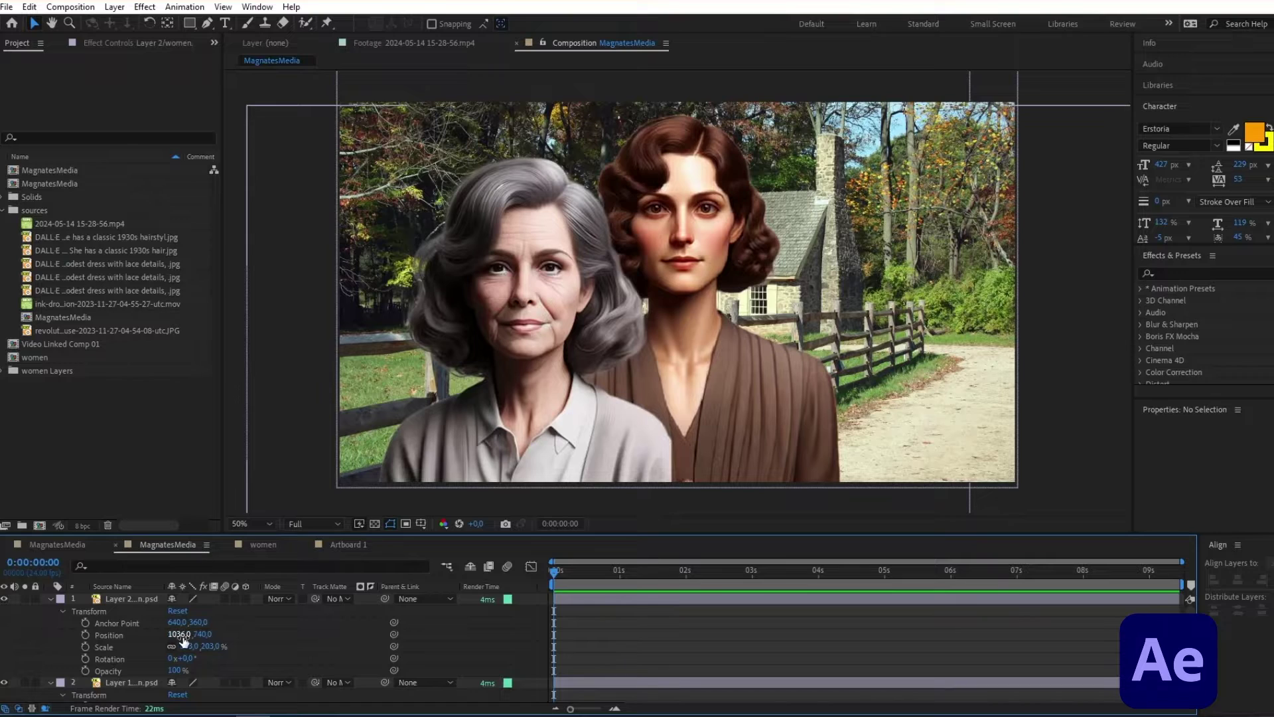
drag(180, 635, 128, 599)
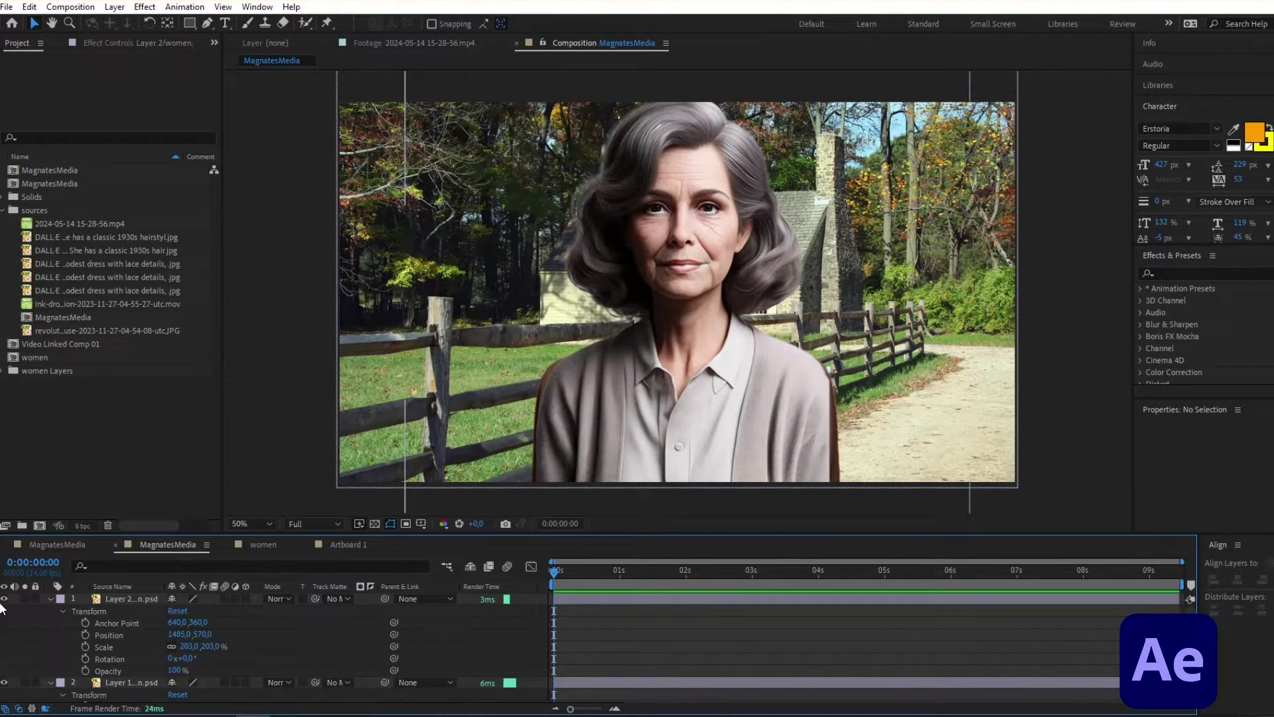
Hide the grey-haired woman's layer and shift it to start at about 3 seconds.
click(3, 600)
click(584, 600)
drag(584, 600, 766, 597)
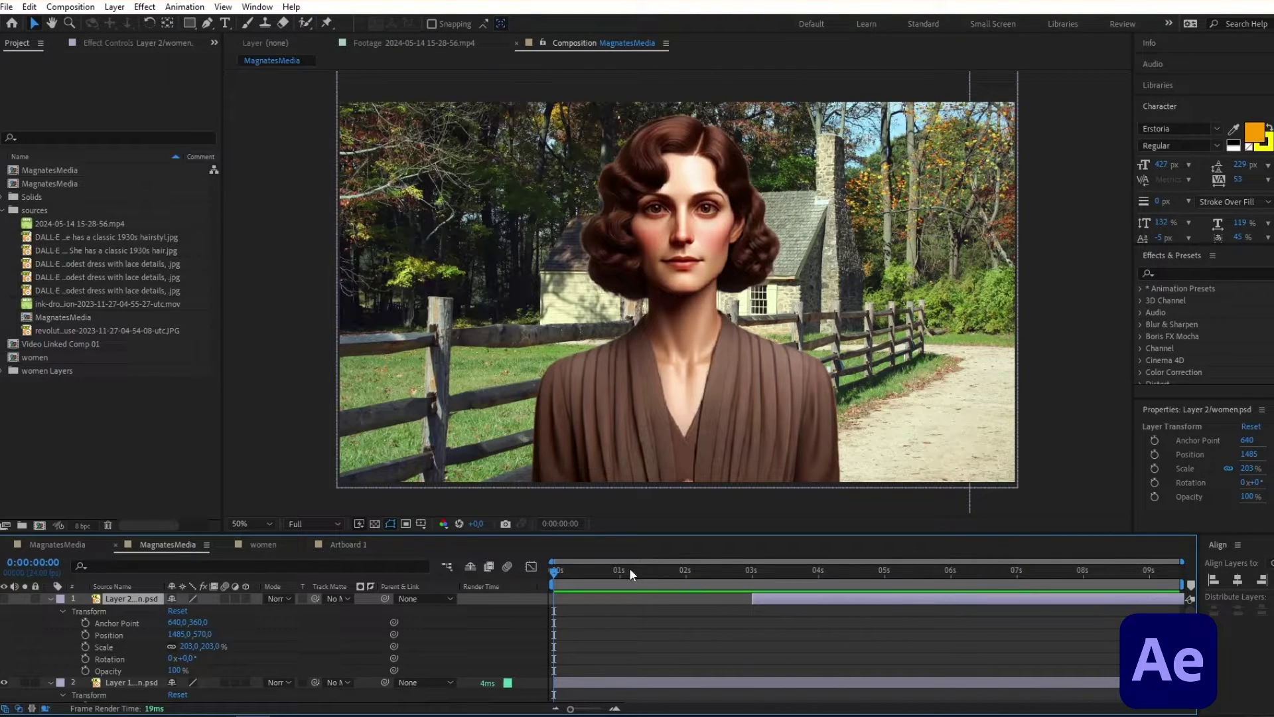
Find the Camera Lens Blur effect and apply it to the house photo layer.
scroll(916, 637, down, 4)
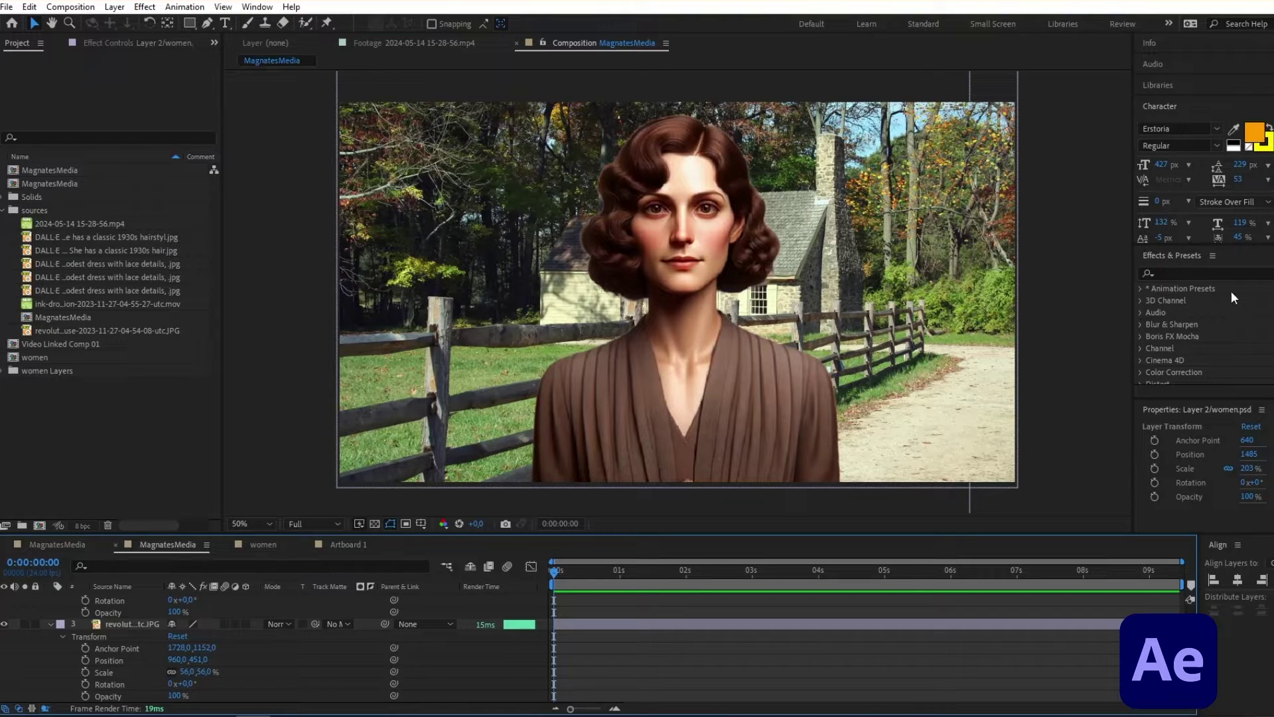
click(1215, 272)
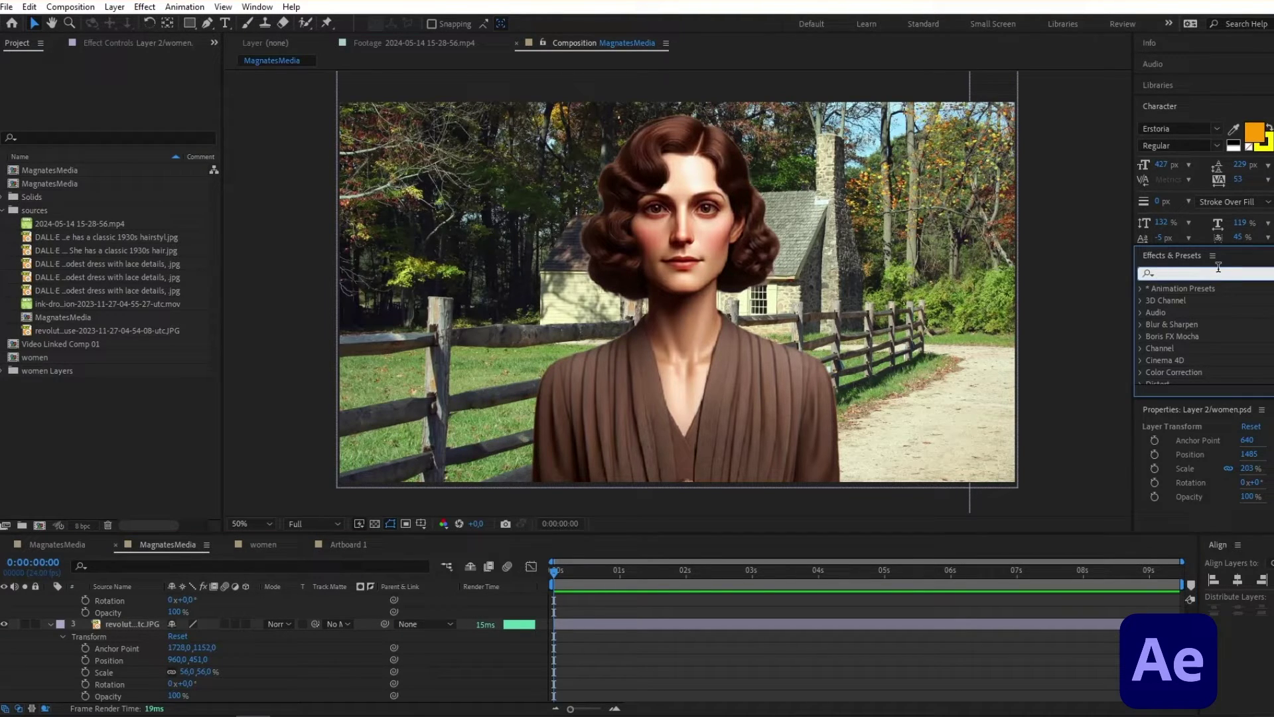
text(camera)
drag(1203, 300, 152, 623)
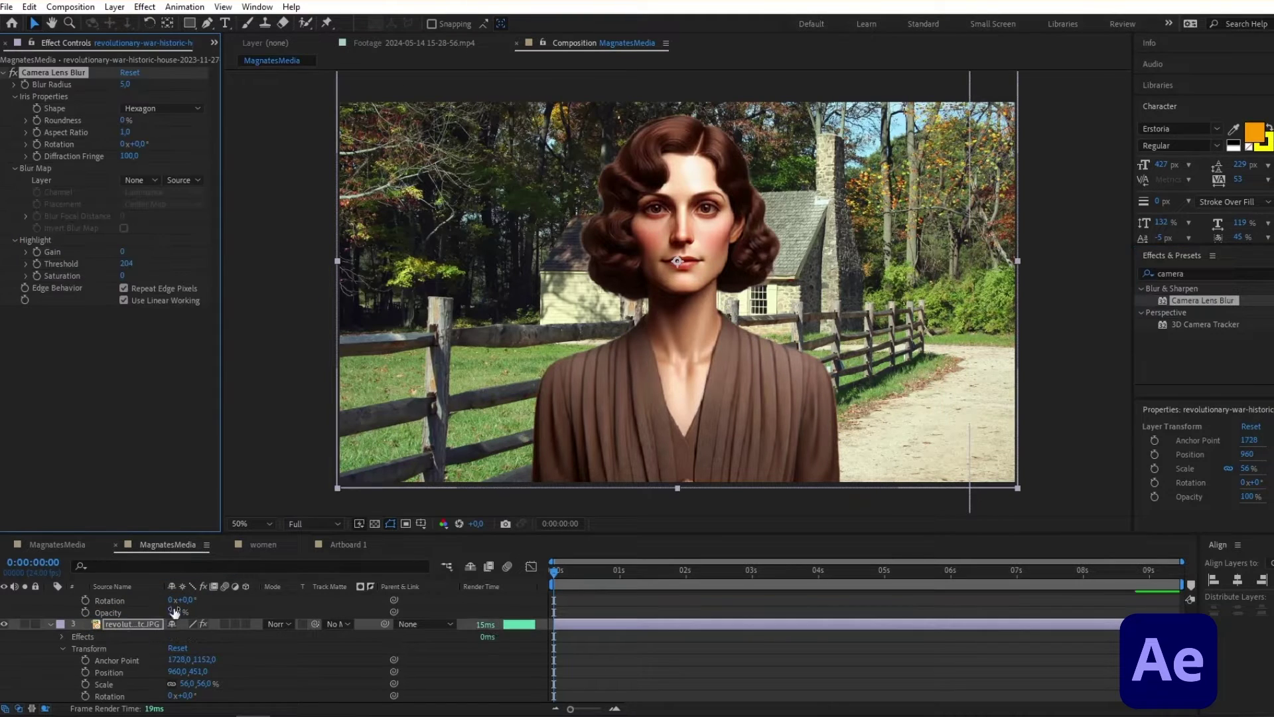
Try a Camera Lens Blur radius of 10 on the house photo and settle on 7.
click(126, 85)
text(10)
key(Return)
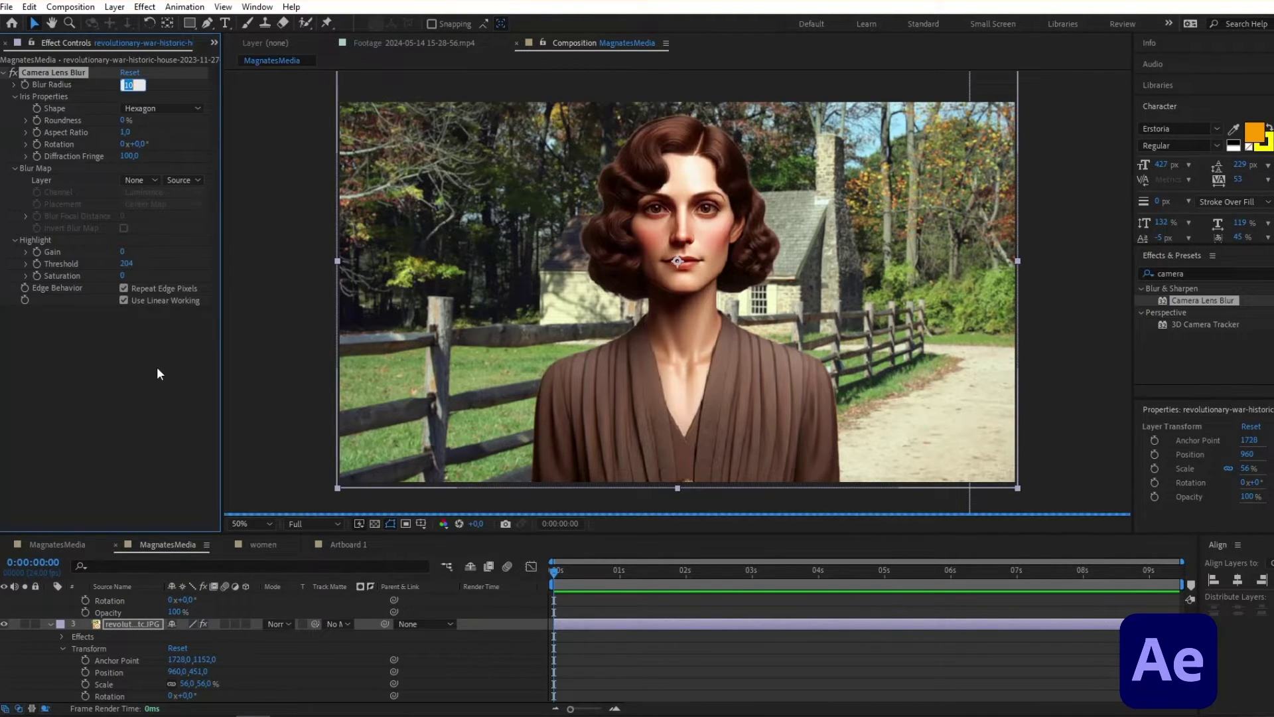
click(129, 85)
text(5)
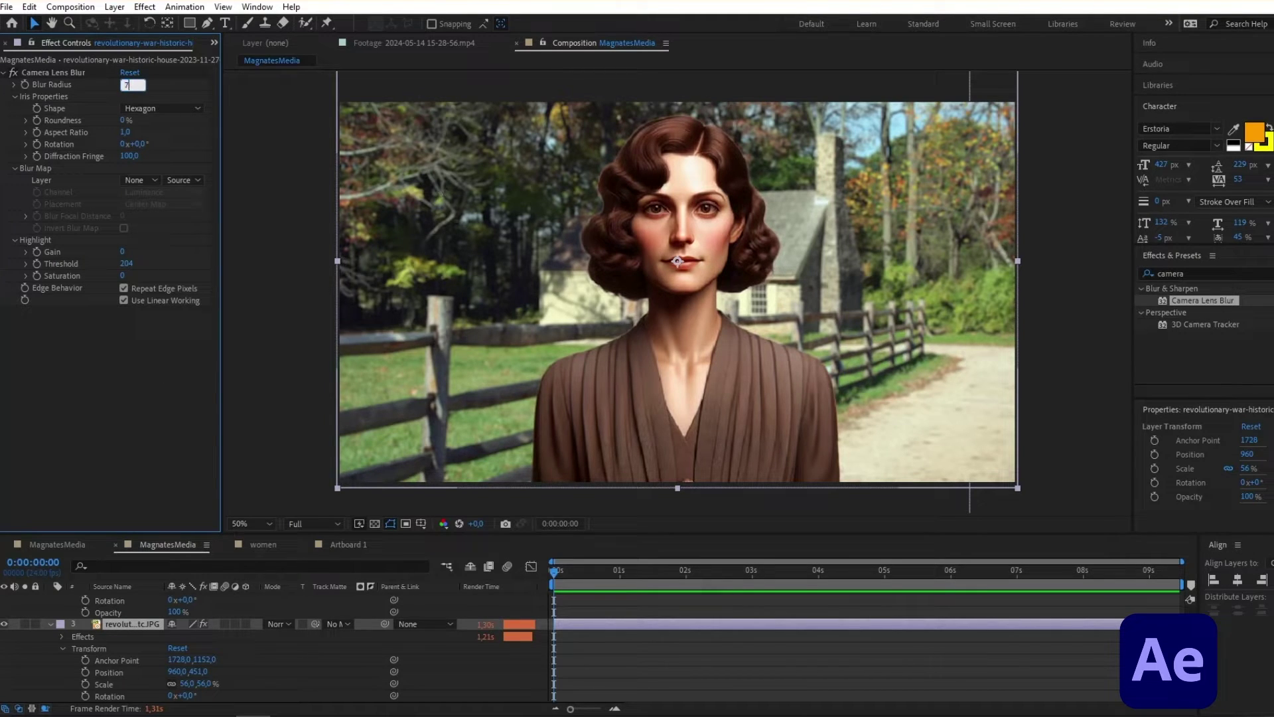
key(Return)
Parent both portrait layers to the revolutionary-war historic house photo layer.
scroll(131, 621, up, 2)
click(131, 599)
scroll(100, 602, up, 3)
shift+click(129, 598)
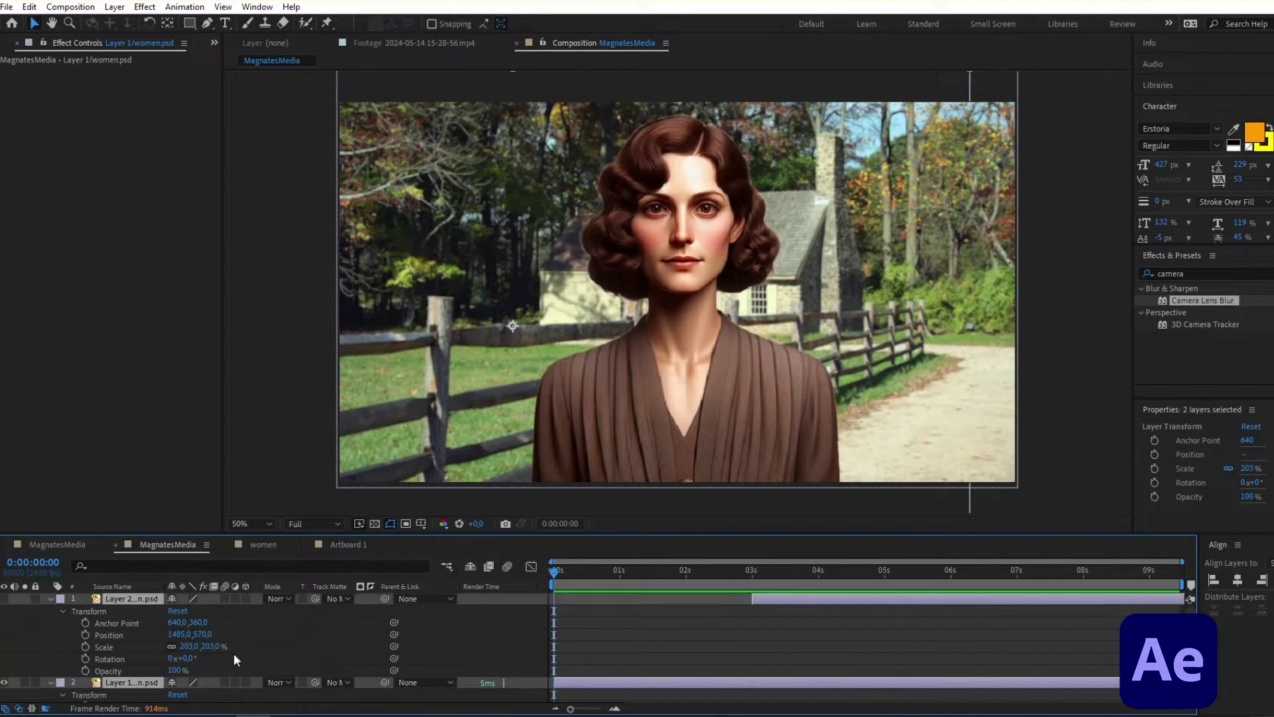
click(434, 596)
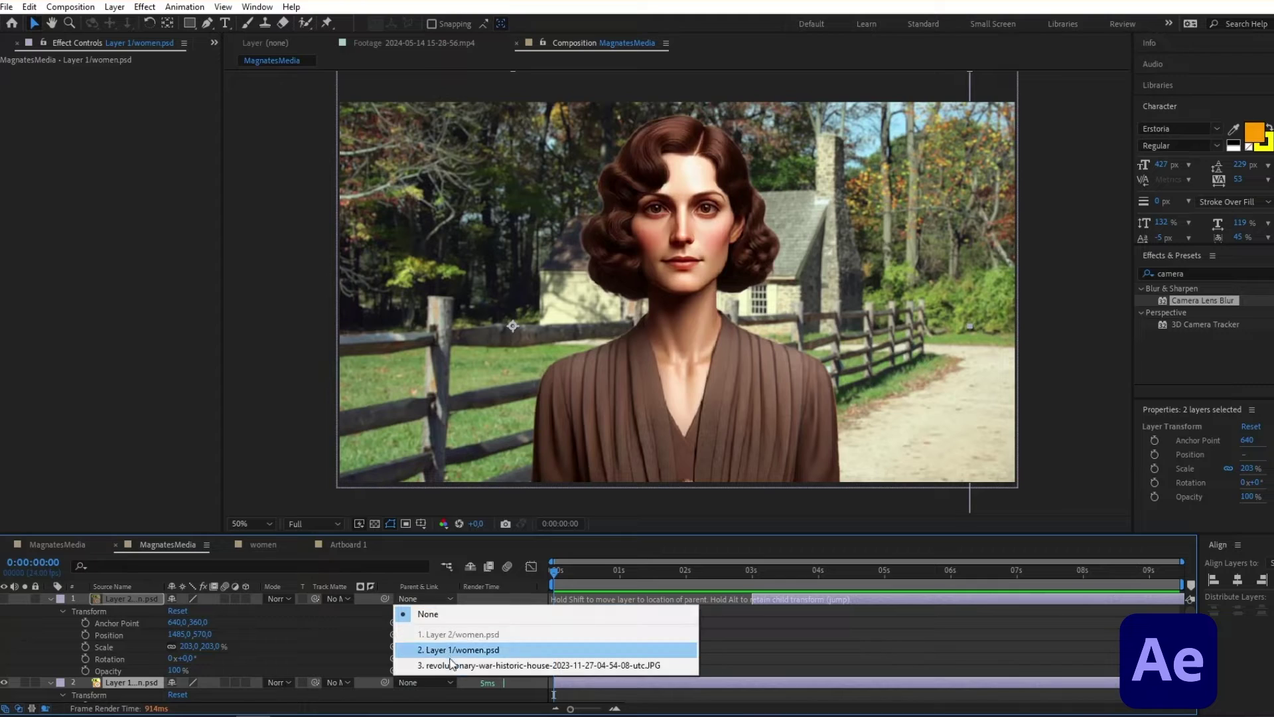
click(455, 666)
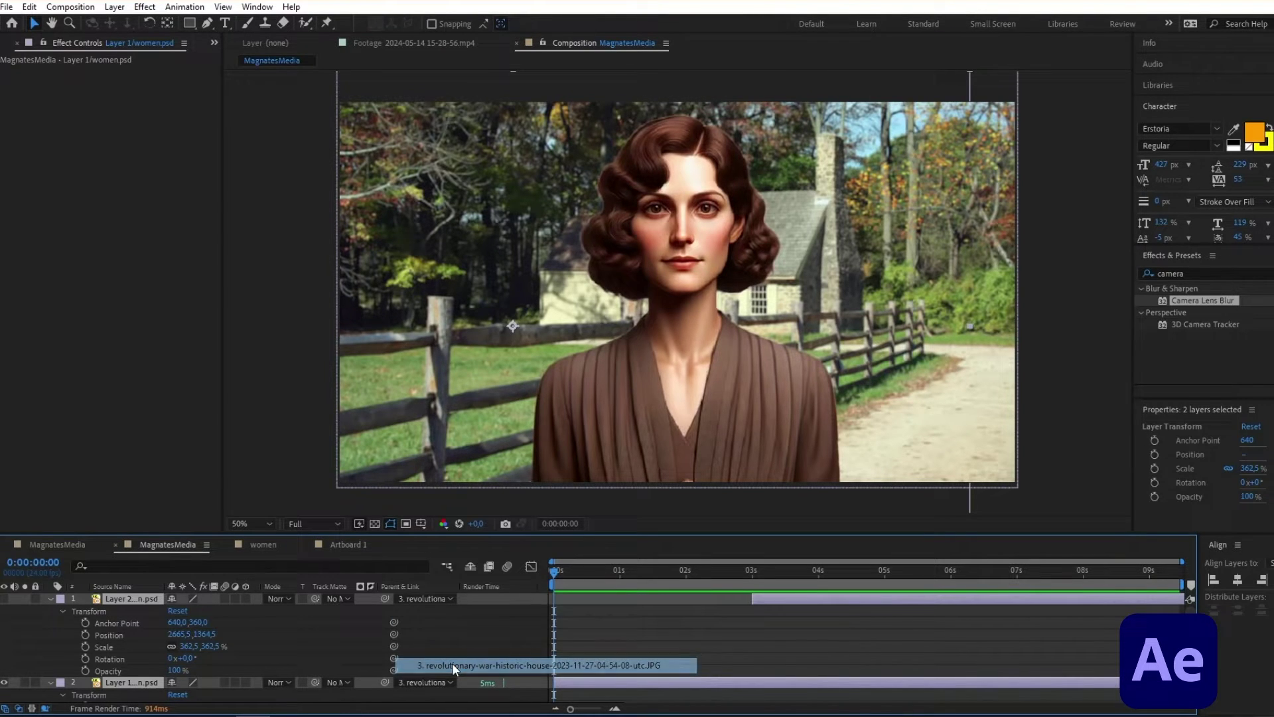
Keyframe the house photo layer's Scale at the start of the timeline and set it to 62% at 0:00:01:12.
click(663, 643)
scroll(110, 667, down, 5)
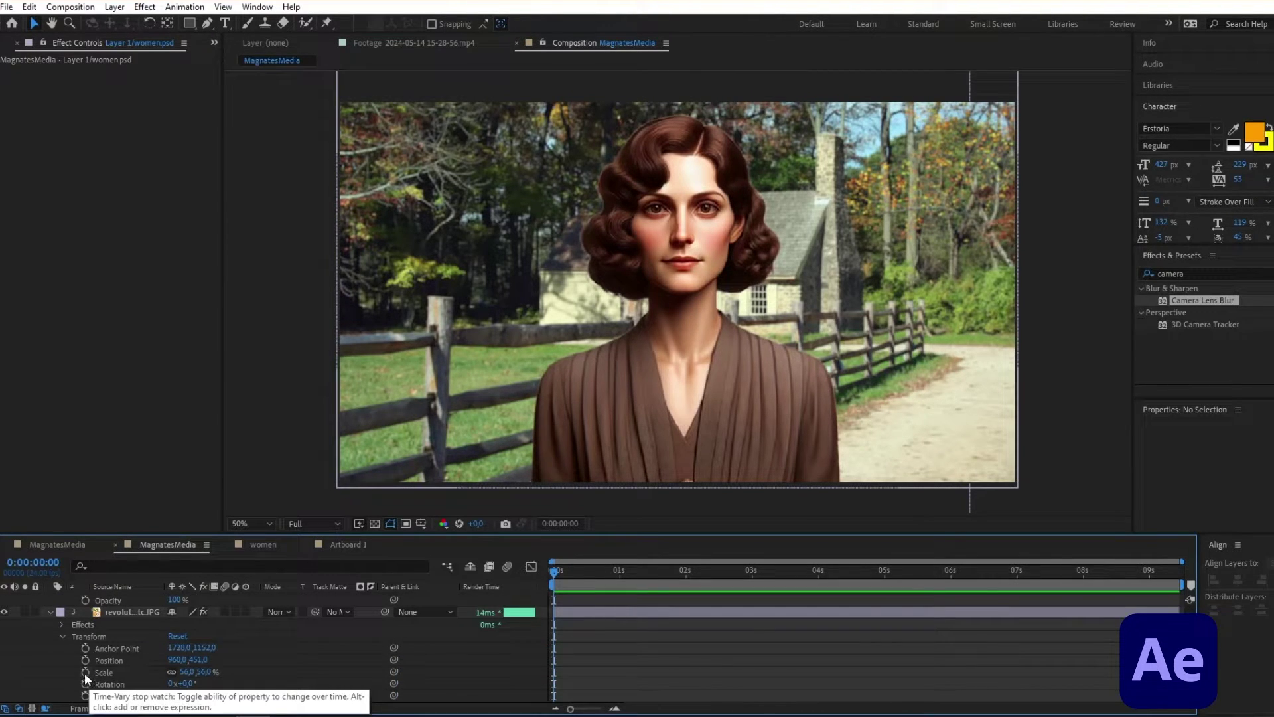
click(85, 672)
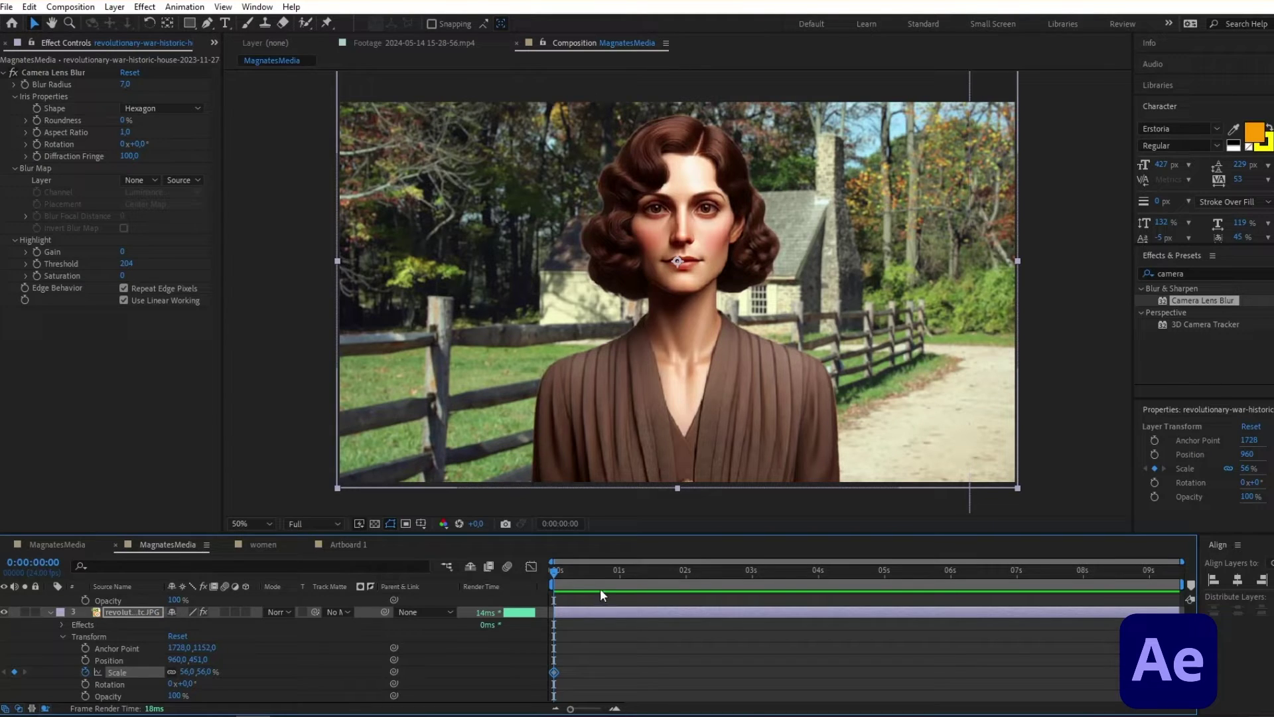
mouse_move(615, 572)
mouse_down()
mouse_move(634, 574)
mouse_move(623, 579)
mouse_up()
drag(641, 575, 654, 576)
click(14, 671)
drag(202, 674, 213, 673)
Apply Easy Ease to both Scale keyframes and preview the zoom with the work area ending shortly after the second keyframe.
drag(472, 656, 729, 702)
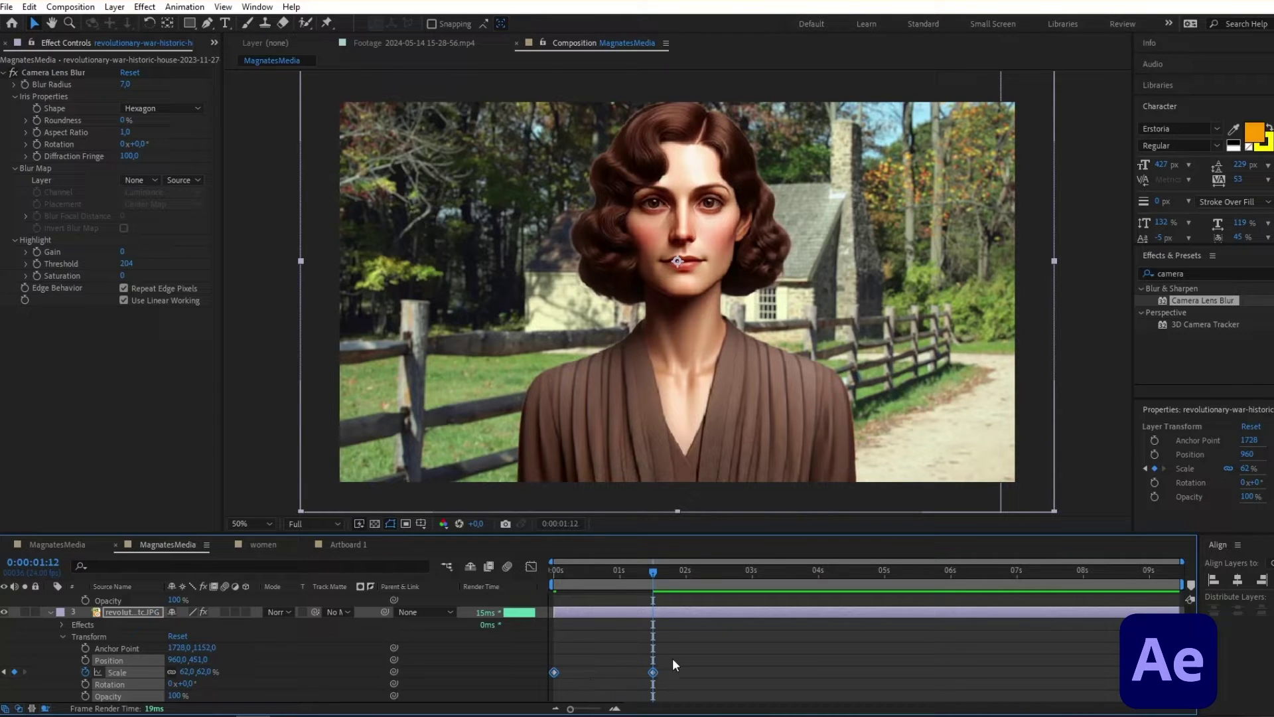
key(F9)
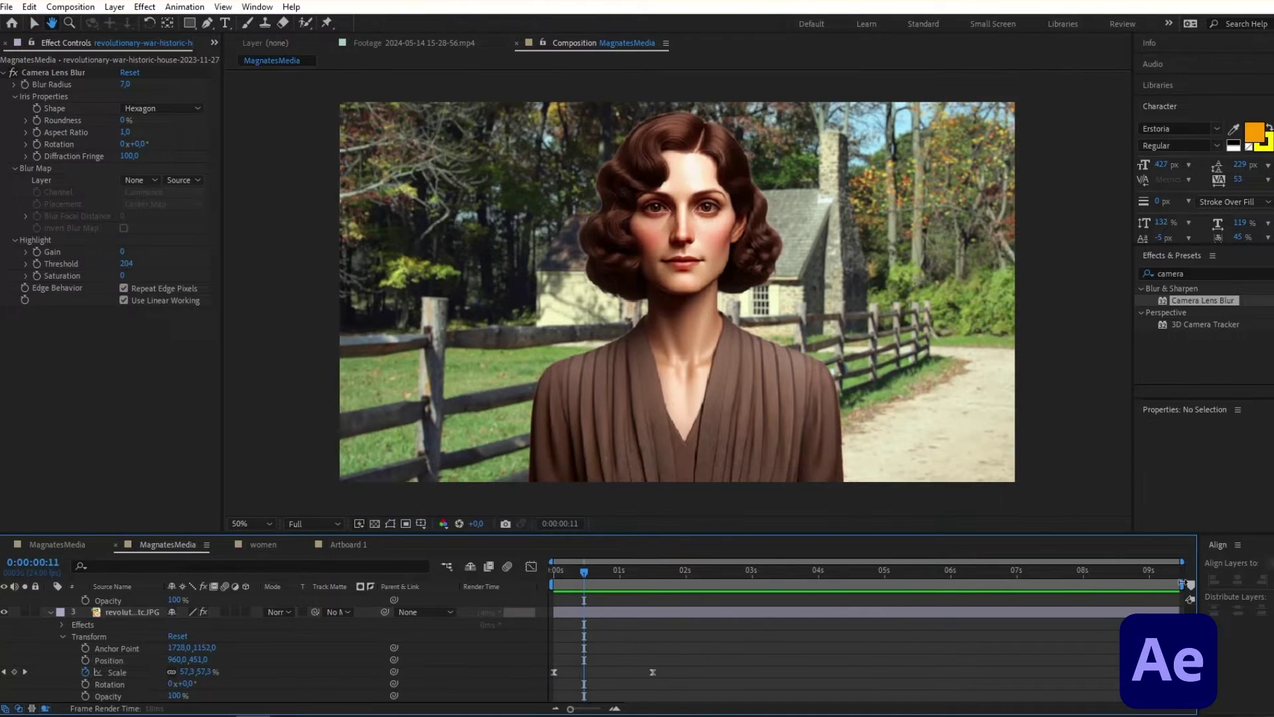
drag(1182, 585, 673, 589)
key(space)
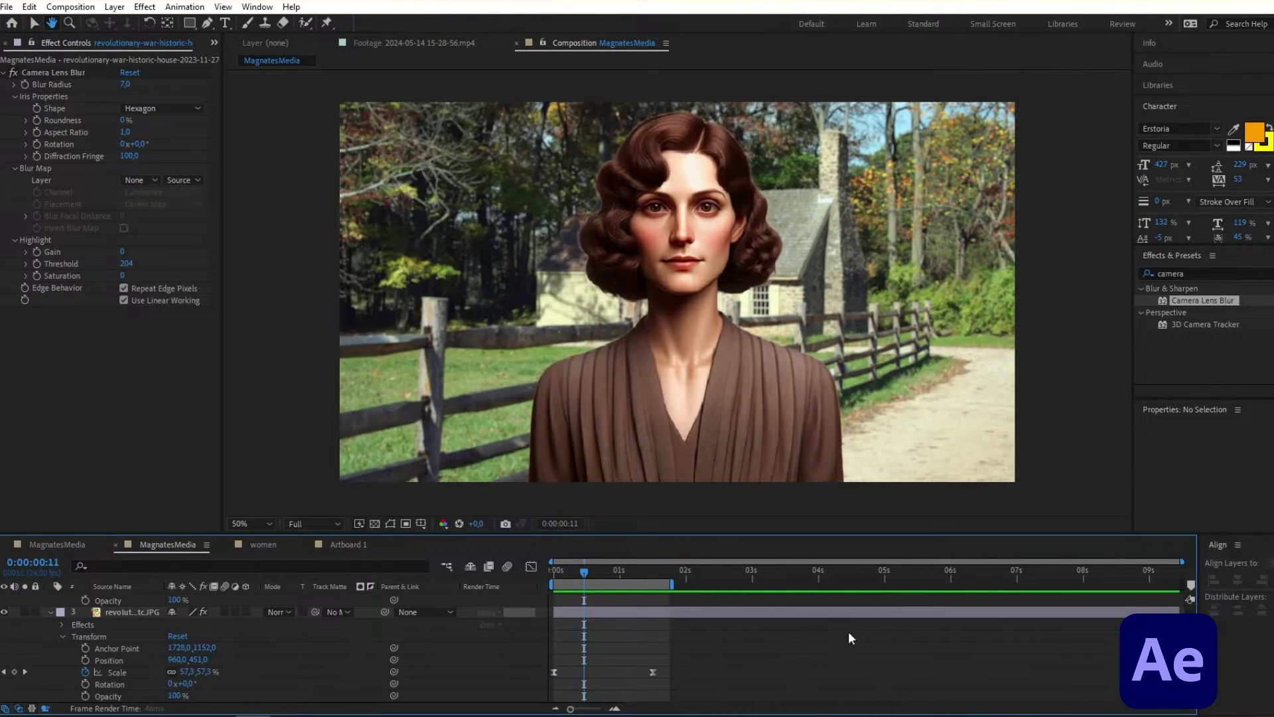
key(space)
Display the house photo's Scale animation as a speed graph in the Graph Editor.
click(118, 672)
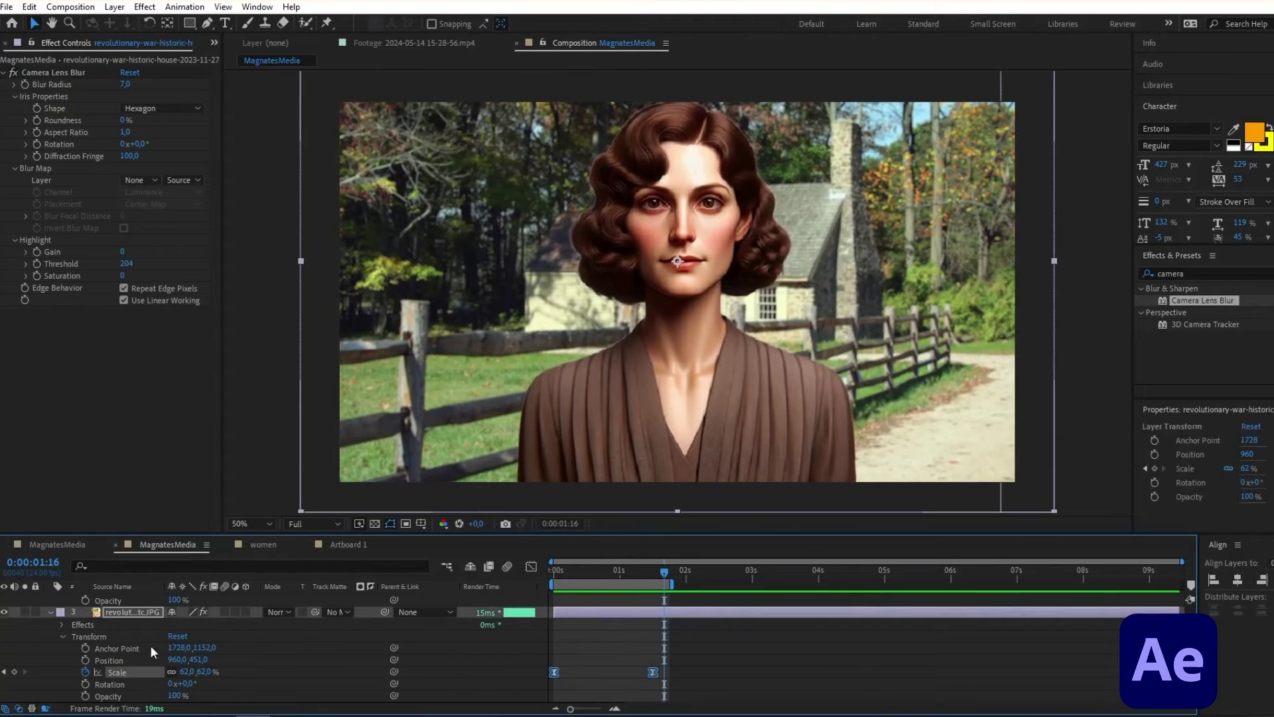
click(532, 566)
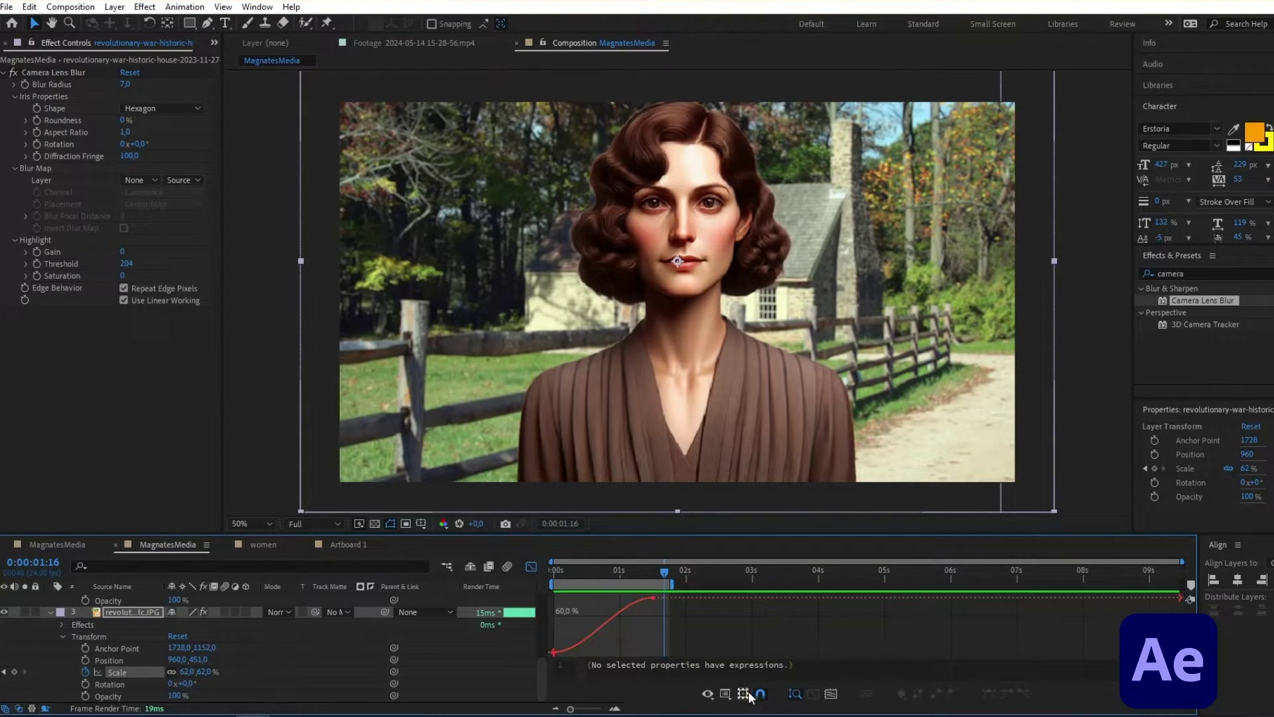
click(726, 694)
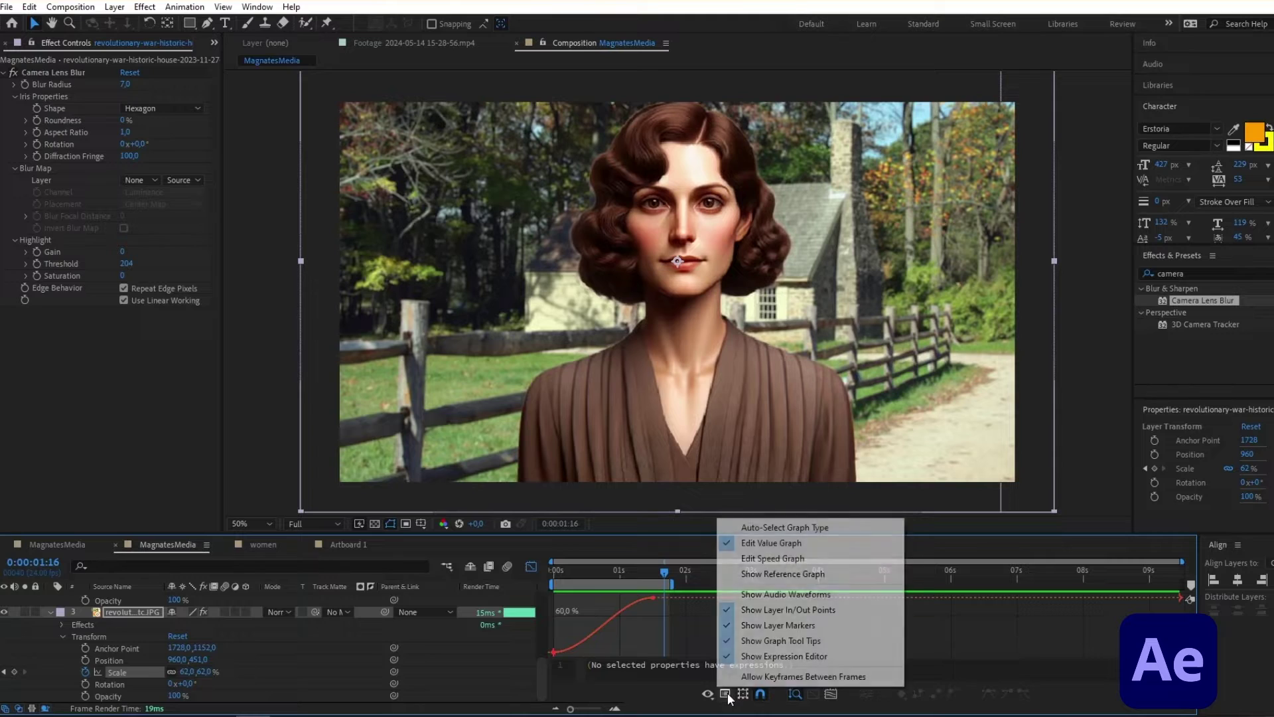
click(757, 560)
Extend both Scale keyframes' speed handles toward the middle to form a sharp central peak, and preview the zoom.
drag(570, 708, 588, 709)
click(554, 652)
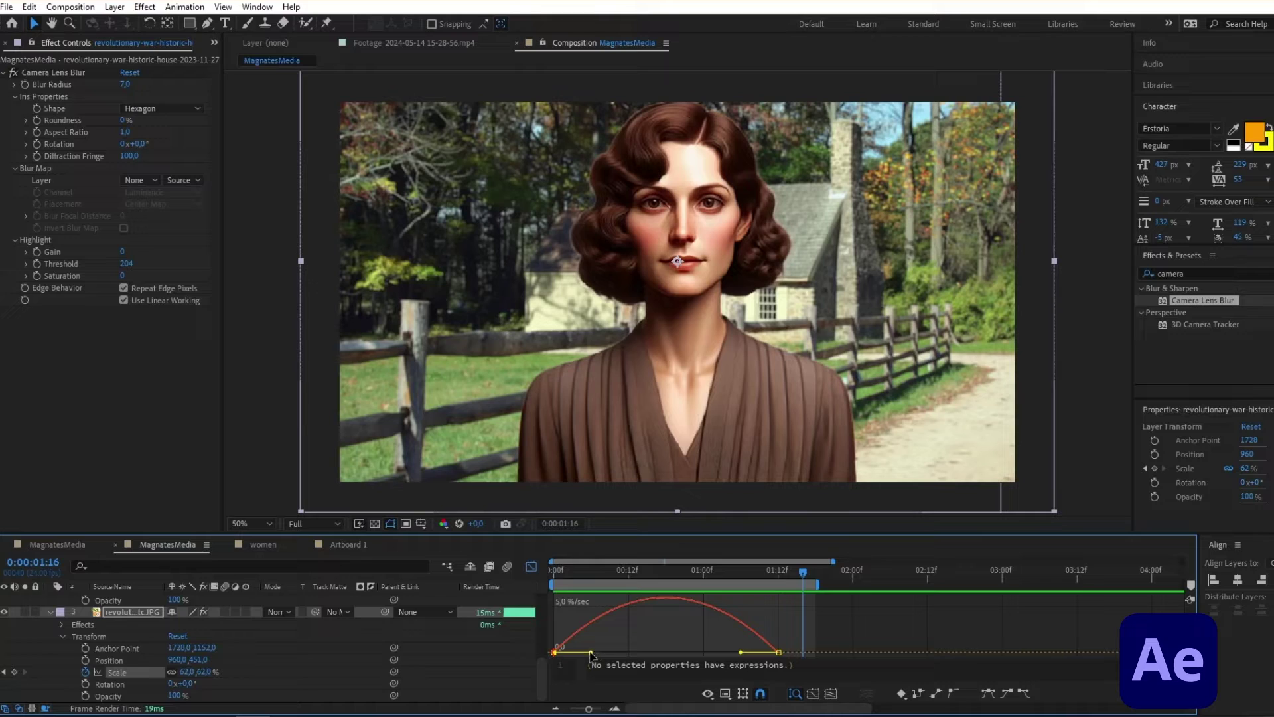
mouse_move(736, 619)
drag(594, 652, 662, 652)
click(554, 653)
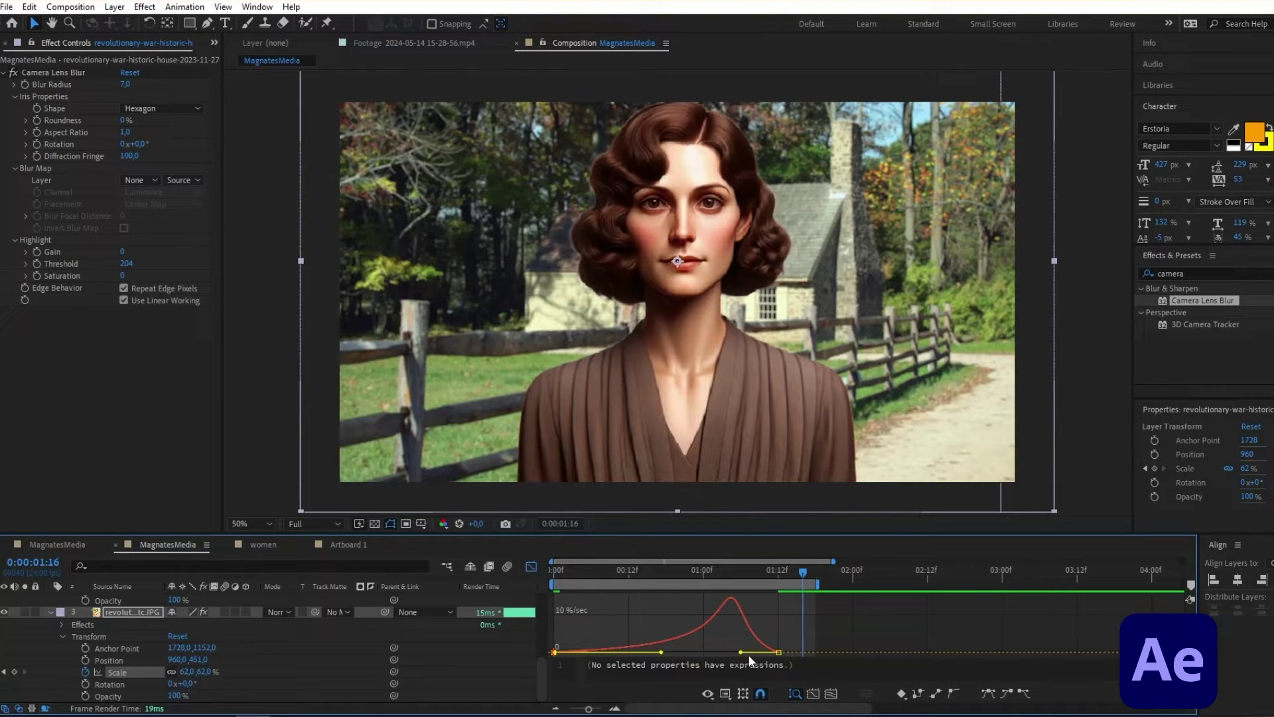
drag(741, 652, 670, 653)
key(space)
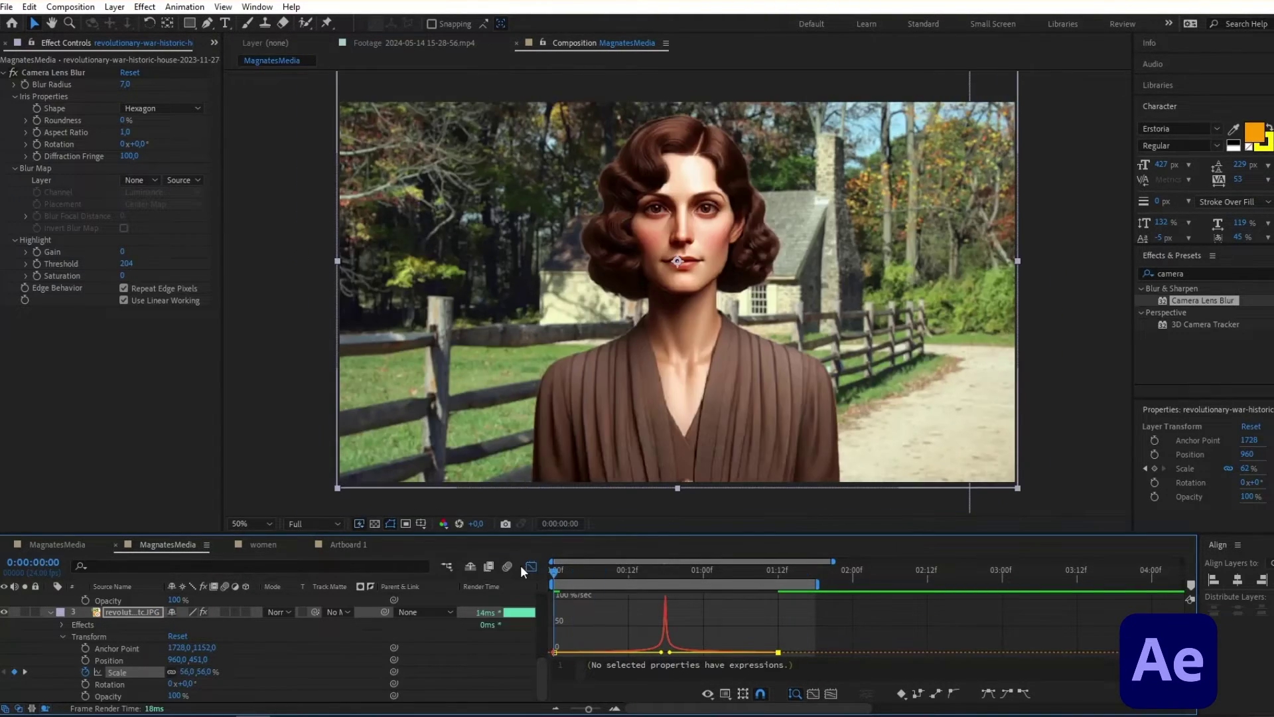
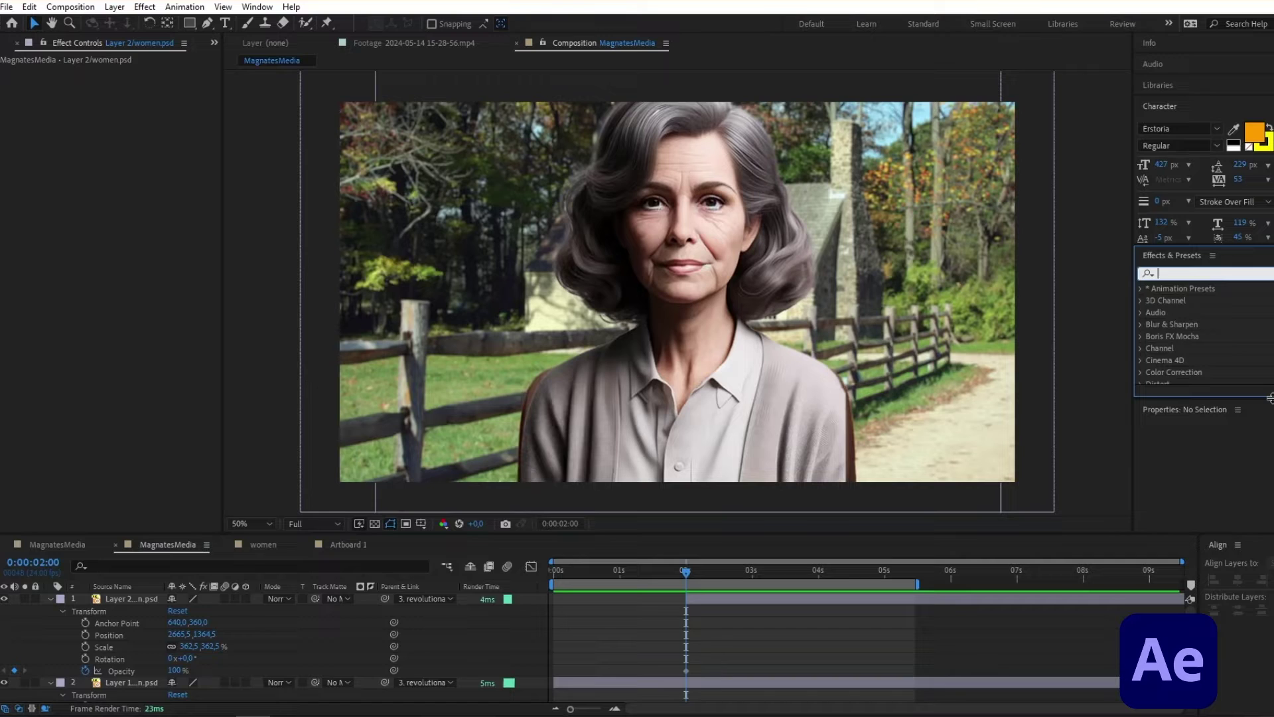
Apply CC Burn Film to the aged woman's layer and keyframe its Burn at 0:00:02:00 and 0:00:02:17.
text(cc bu)
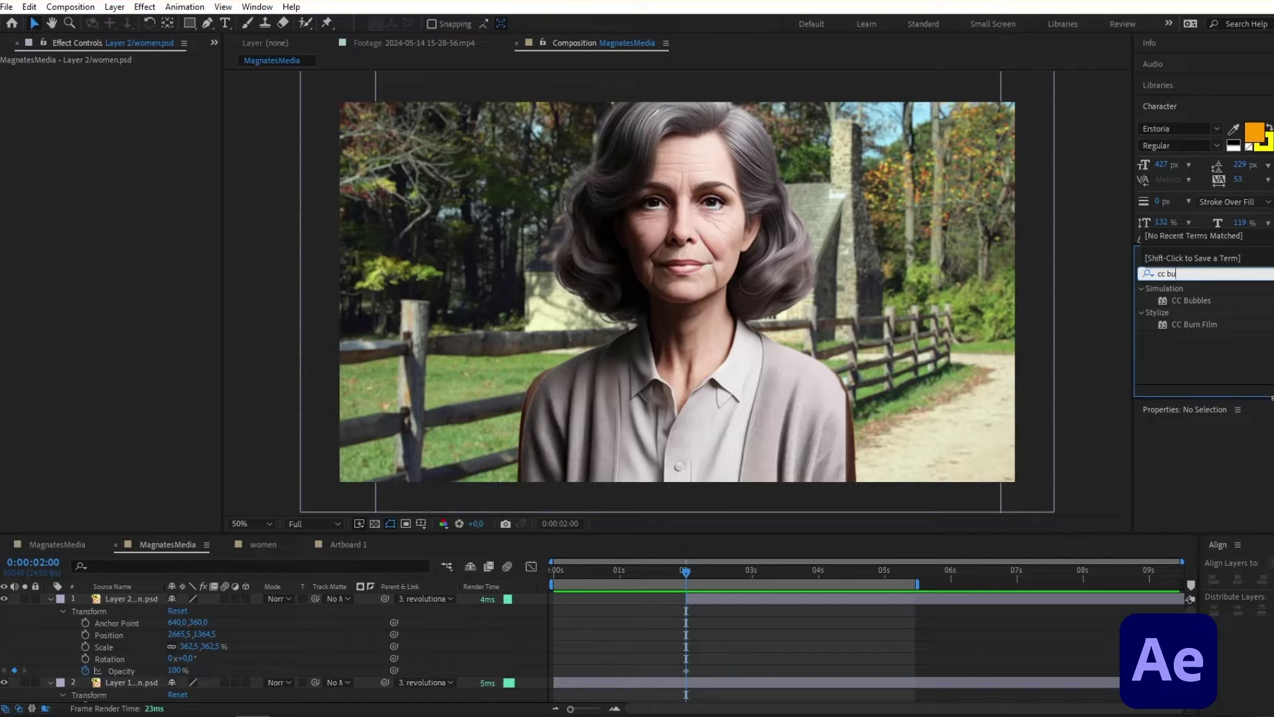
drag(1194, 324, 74, 263)
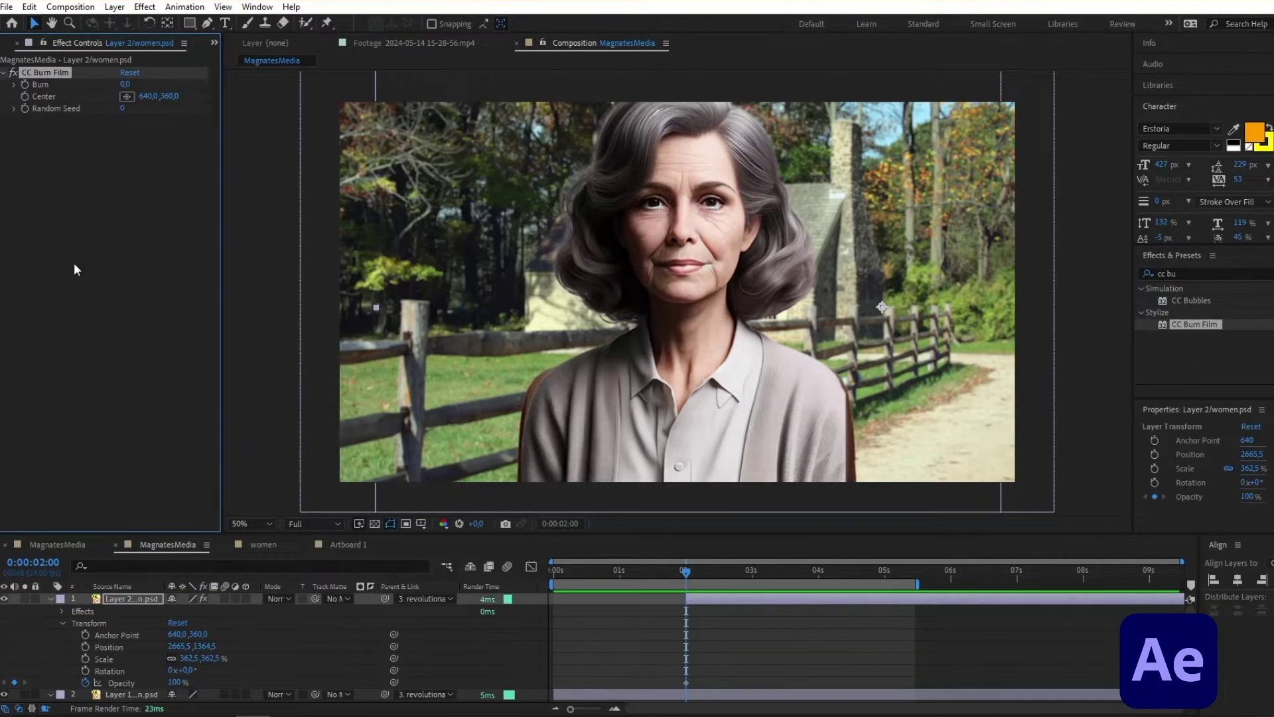
right_click(25, 84)
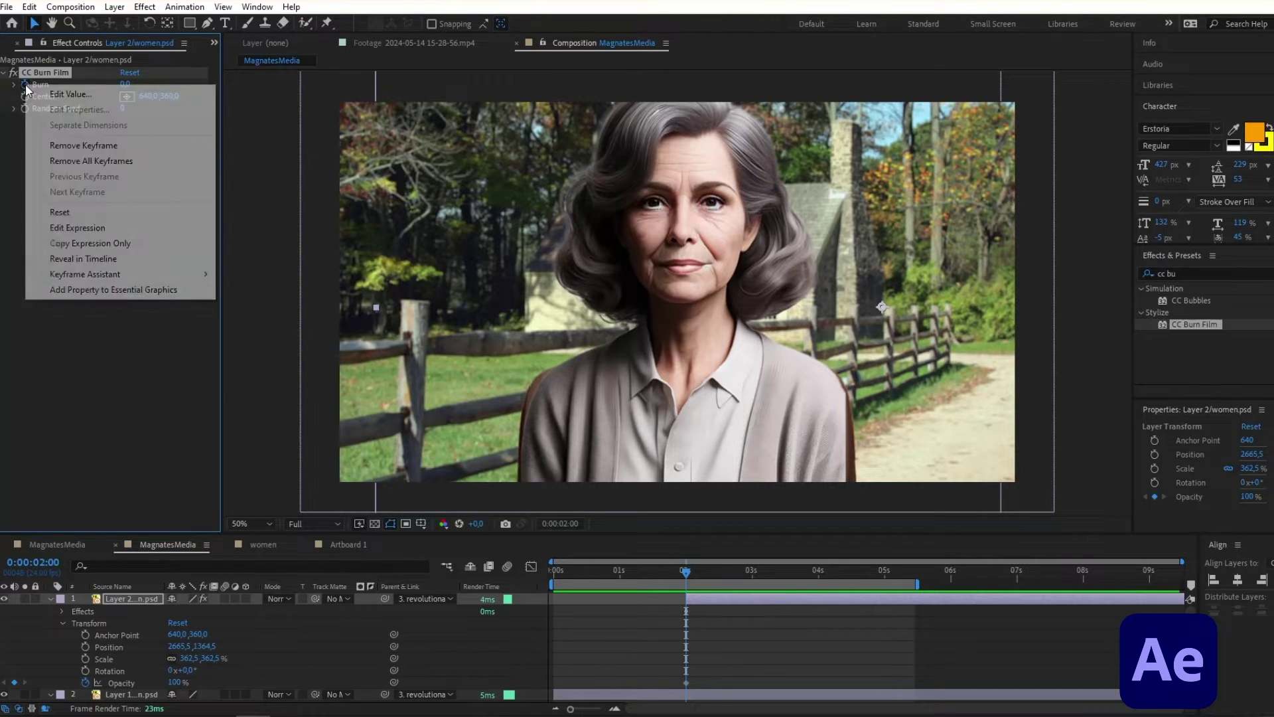
click(110, 265)
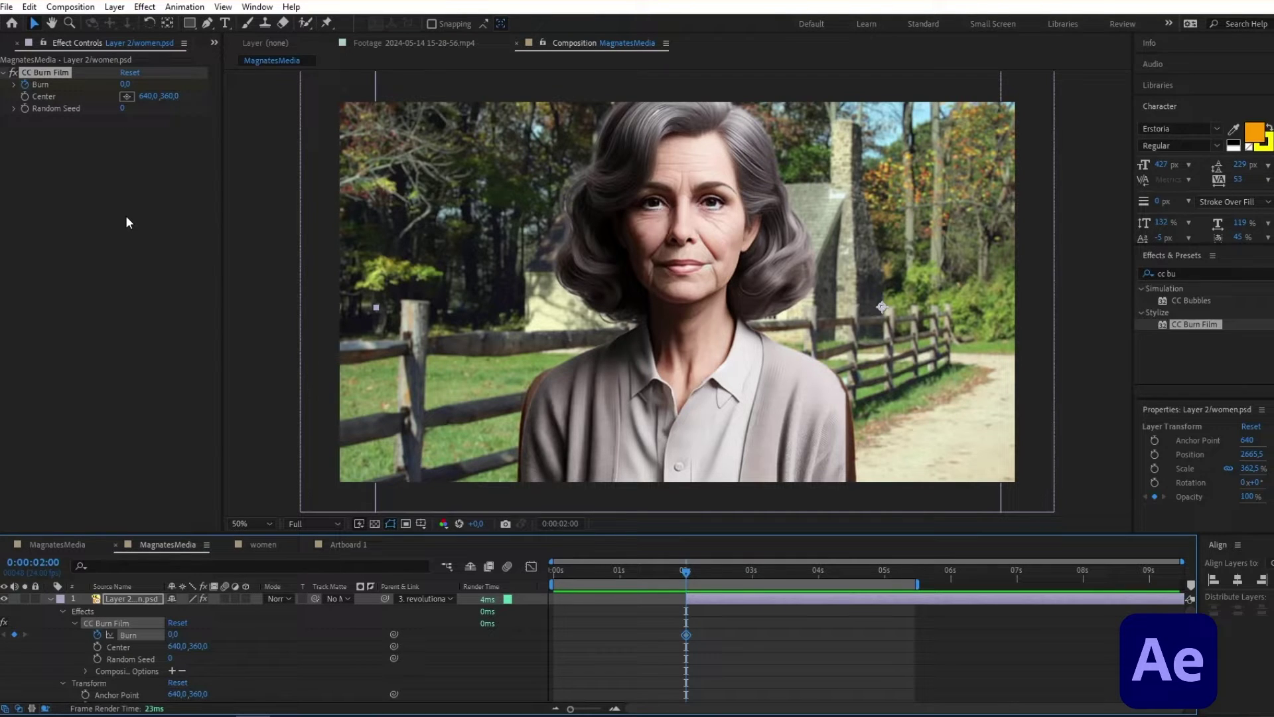
drag(687, 575, 734, 576)
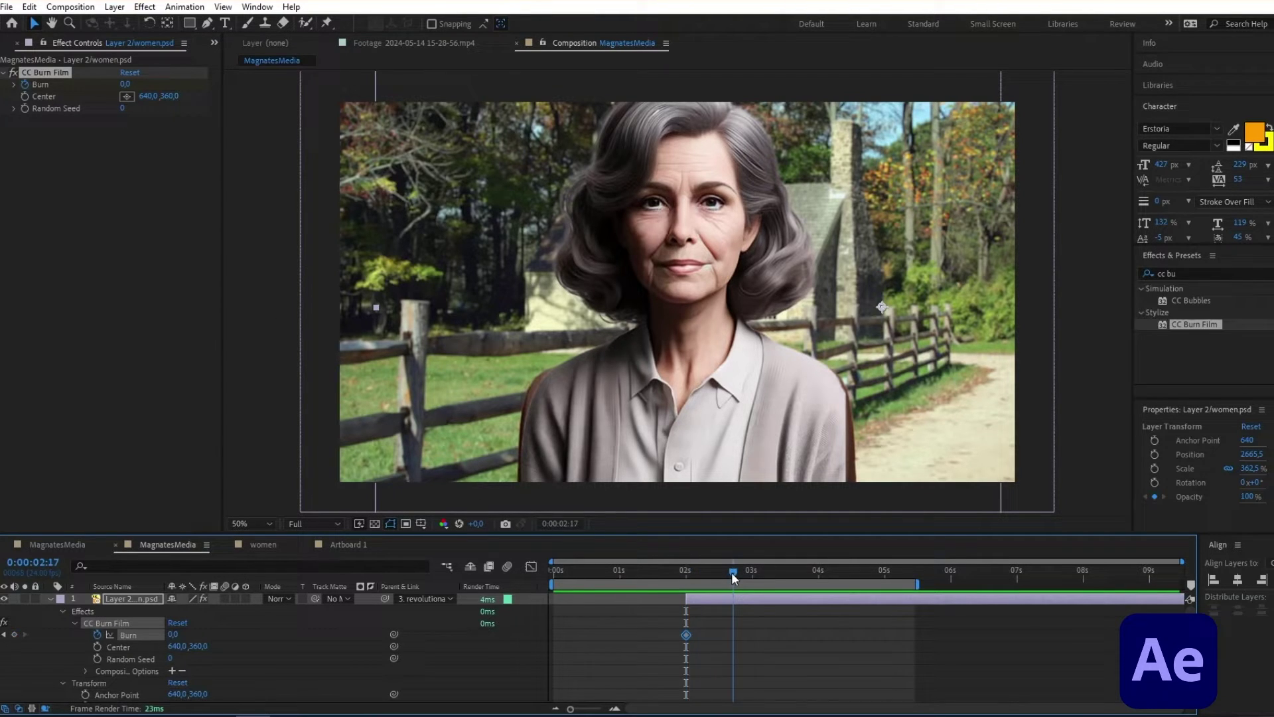
click(14, 634)
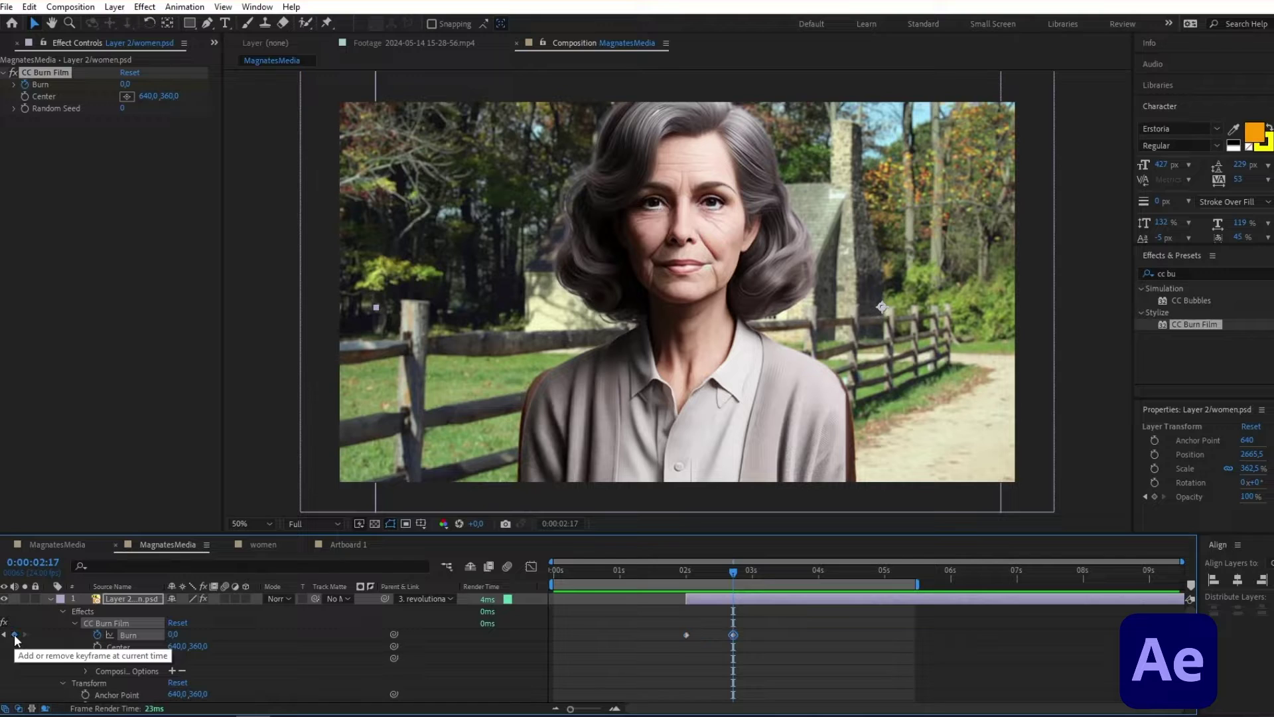
Add an Opacity keyframe to the aged woman's layer at 0:00:02:17 and set its Opacity to 0% at 0:00:02:00.
scroll(100, 647, down, 5)
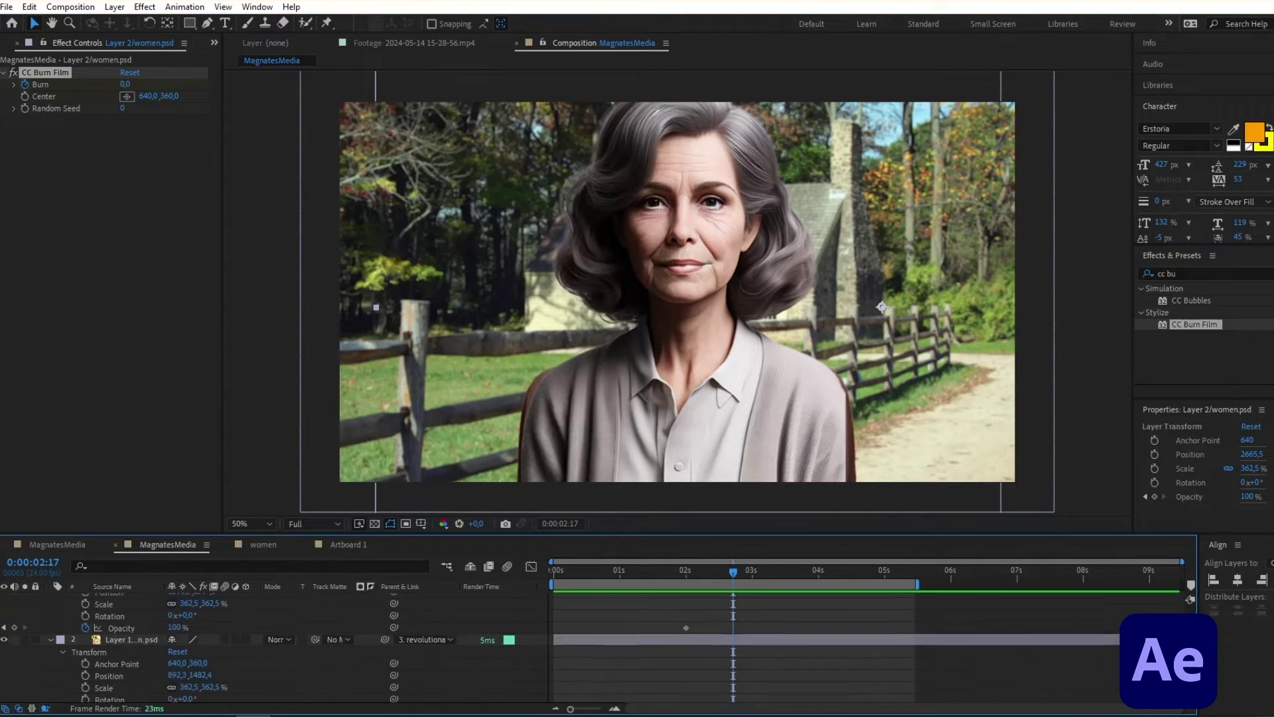
click(15, 623)
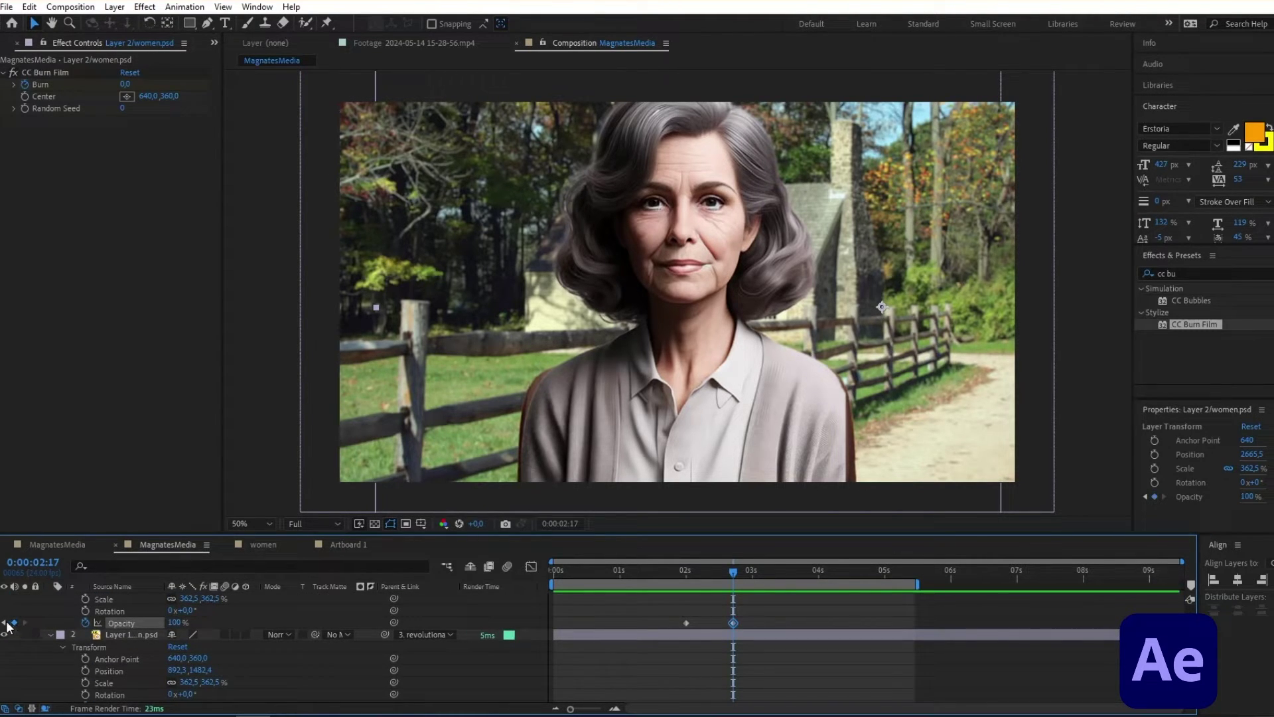
click(4, 622)
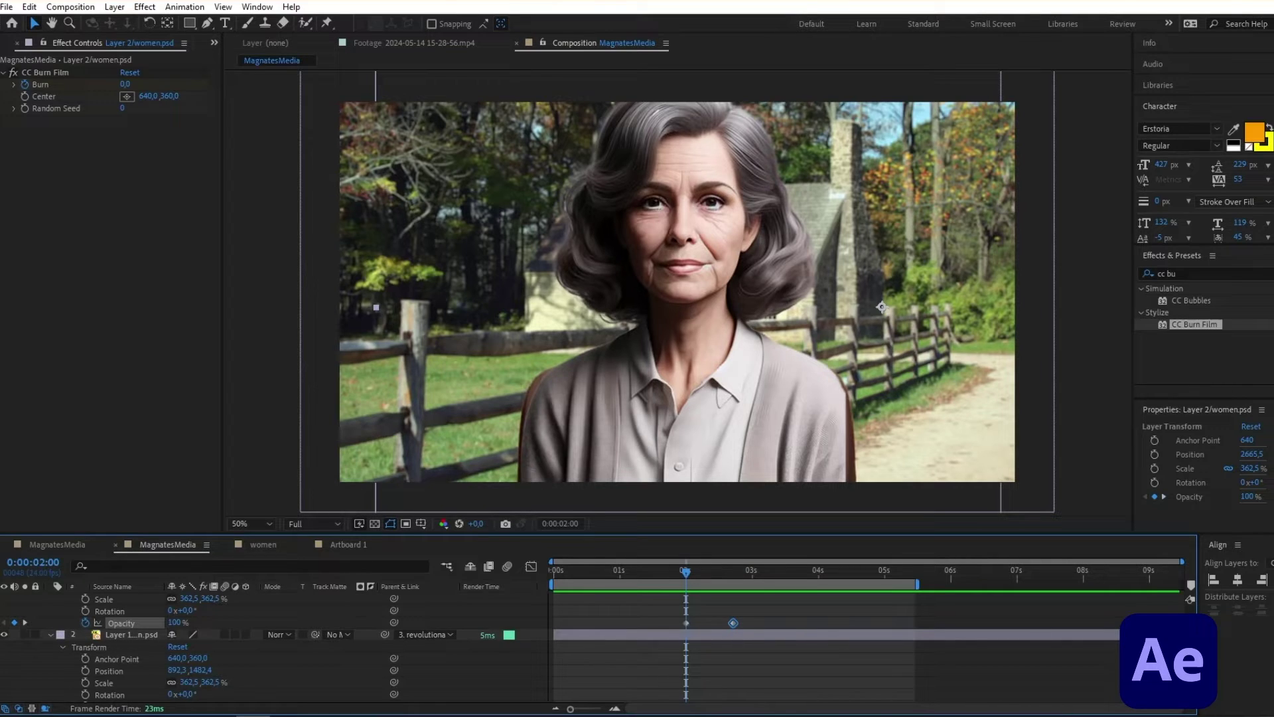
click(235, 618)
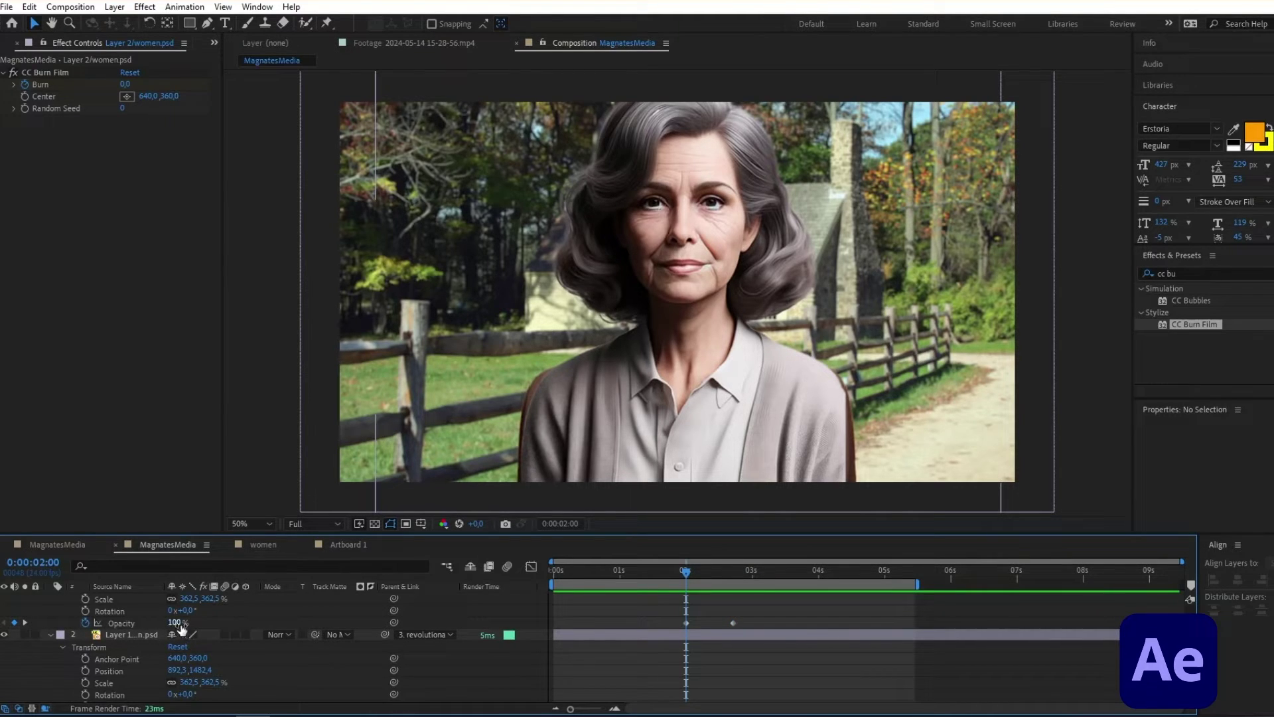
drag(177, 624, 66, 627)
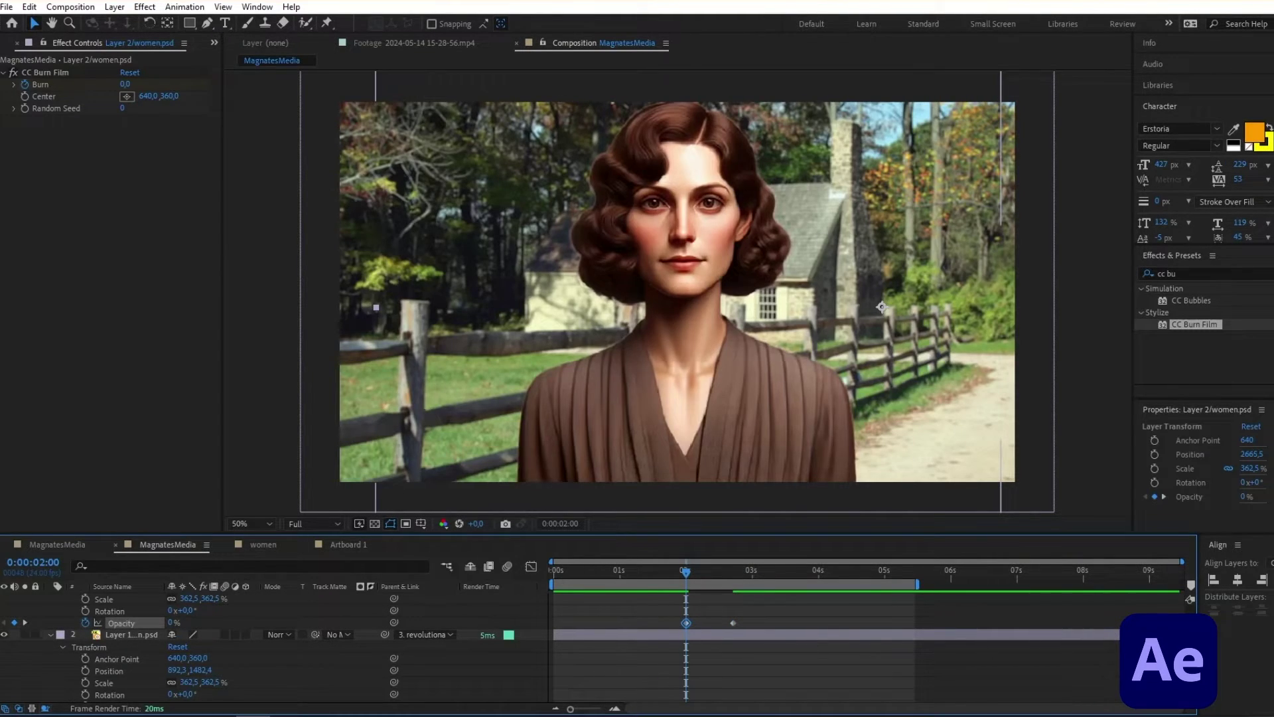
Set the aged woman's Burn to 100 at the 0:00:02:00 keyframe and preview the burn transition.
scroll(359, 653, up, 3)
click(238, 634)
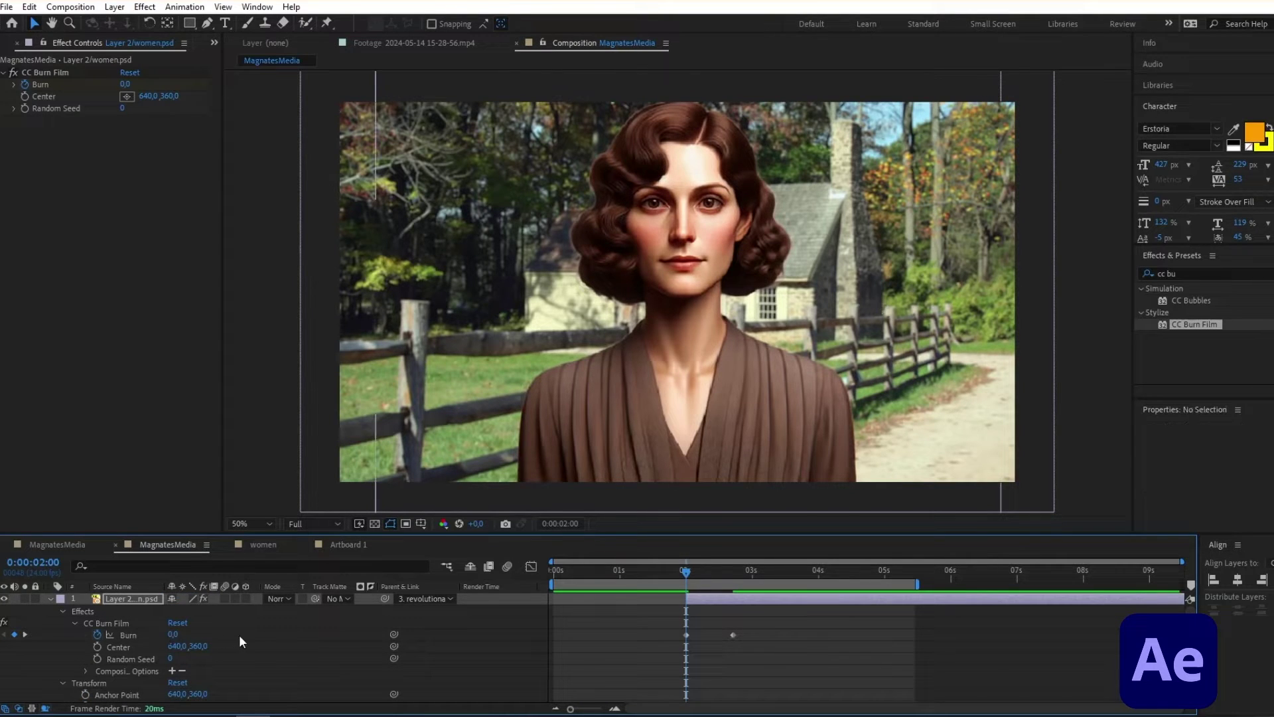
drag(172, 635, 322, 631)
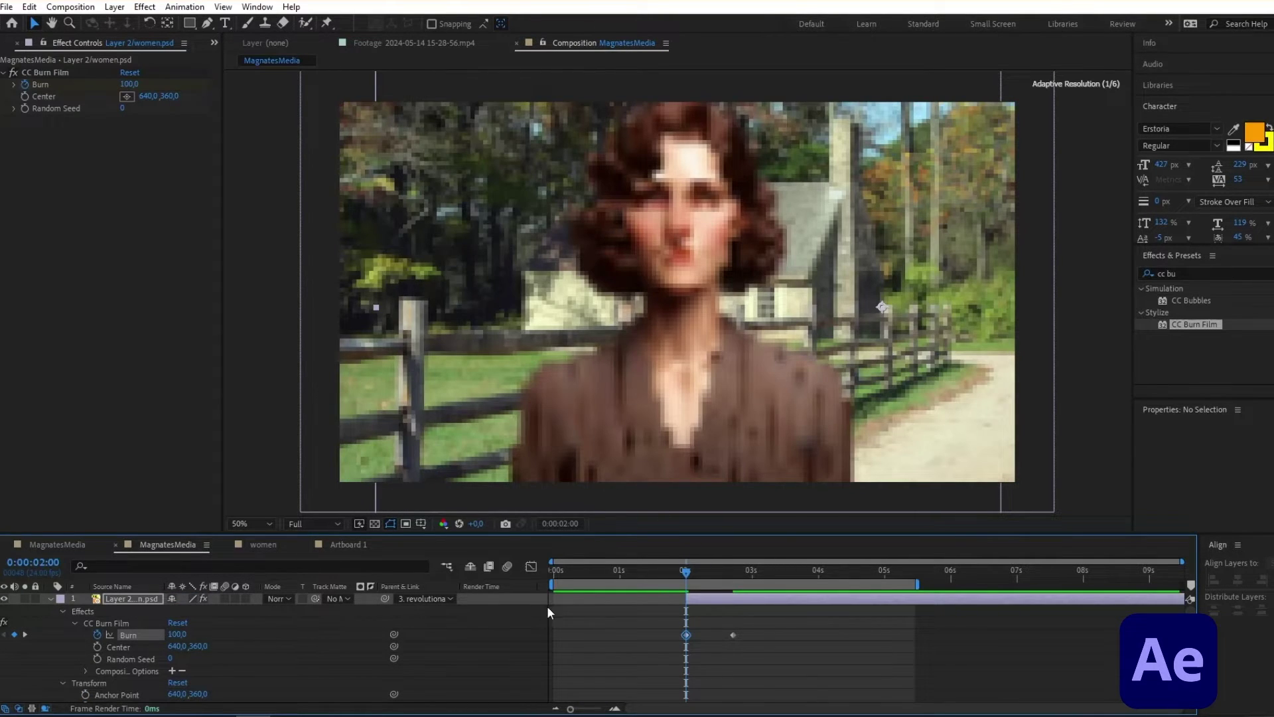
drag(721, 574, 680, 575)
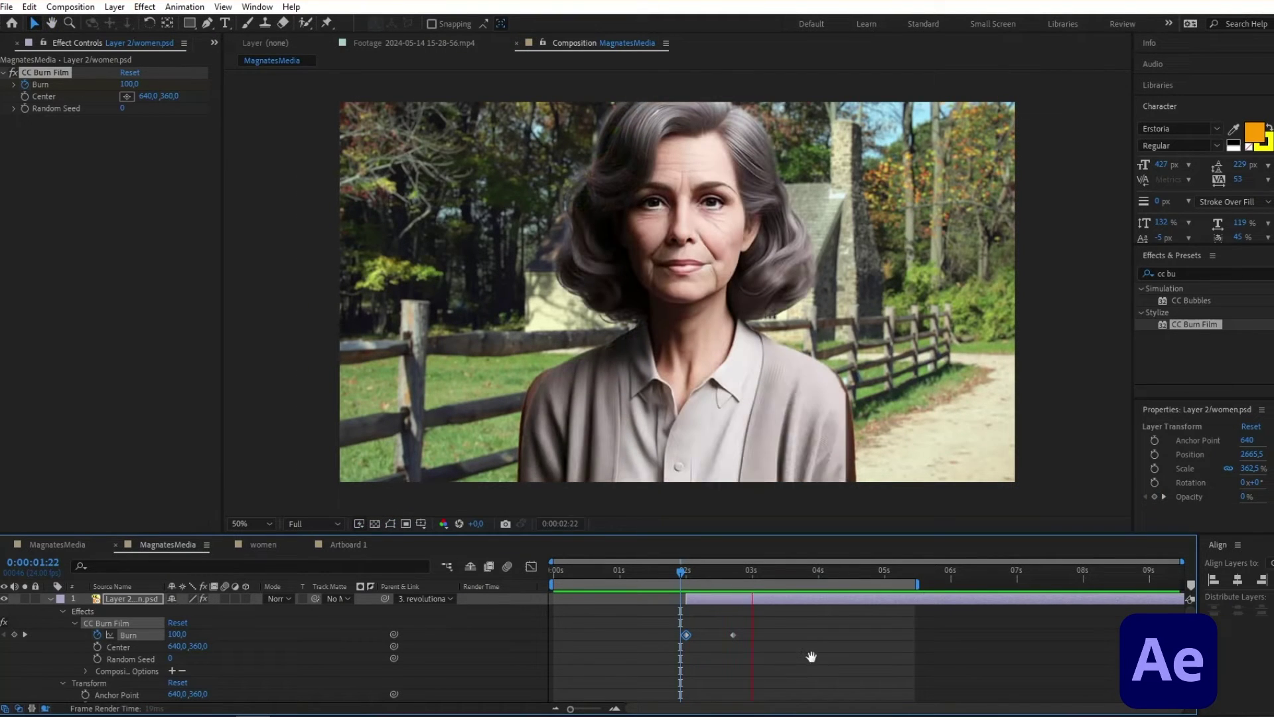
key(space)
Apply Easy Ease to the aged woman's Burn and Opacity keyframes.
mouse_move(652, 619)
mouse_down()
mouse_move(794, 643)
mouse_move(789, 655)
mouse_up()
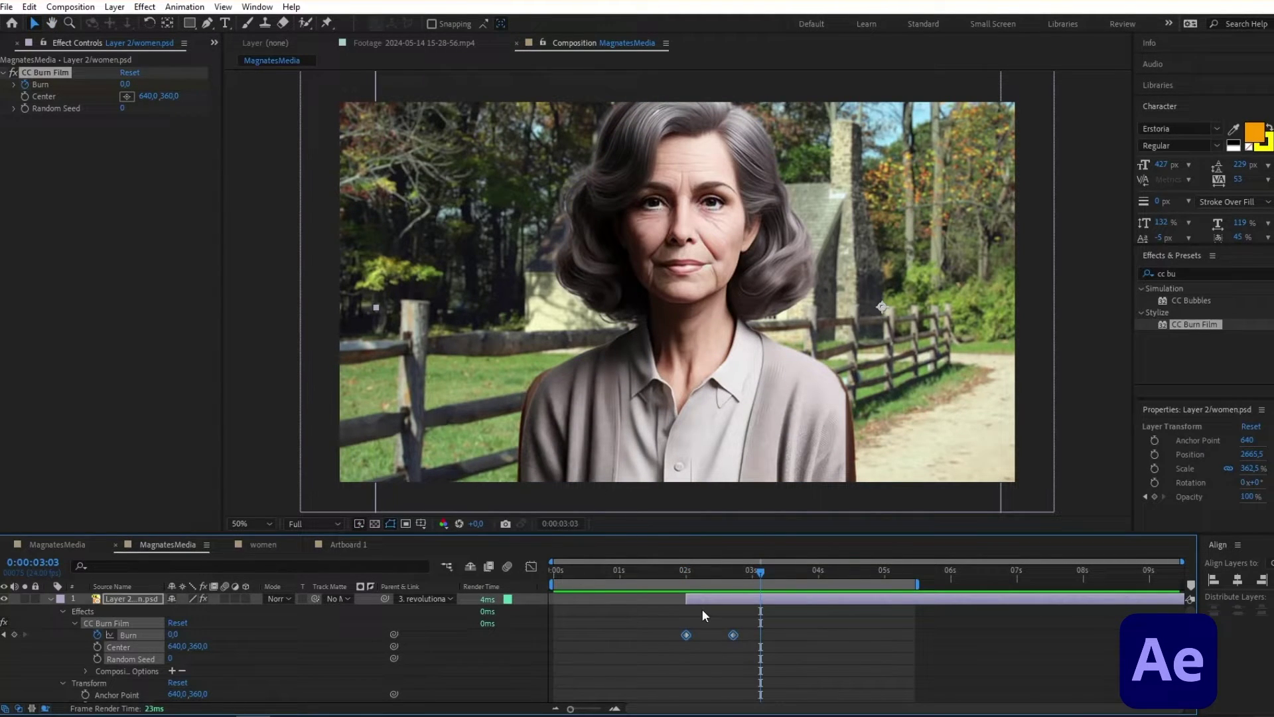
scroll(717, 637, down, 2)
drag(645, 640, 774, 668)
key(F9)
Keyframe the young woman's layer Opacity at 100% at 0:00:02:00 and 0% at 0:00:02:17.
drag(680, 568, 731, 554)
scroll(975, 627, down, 2)
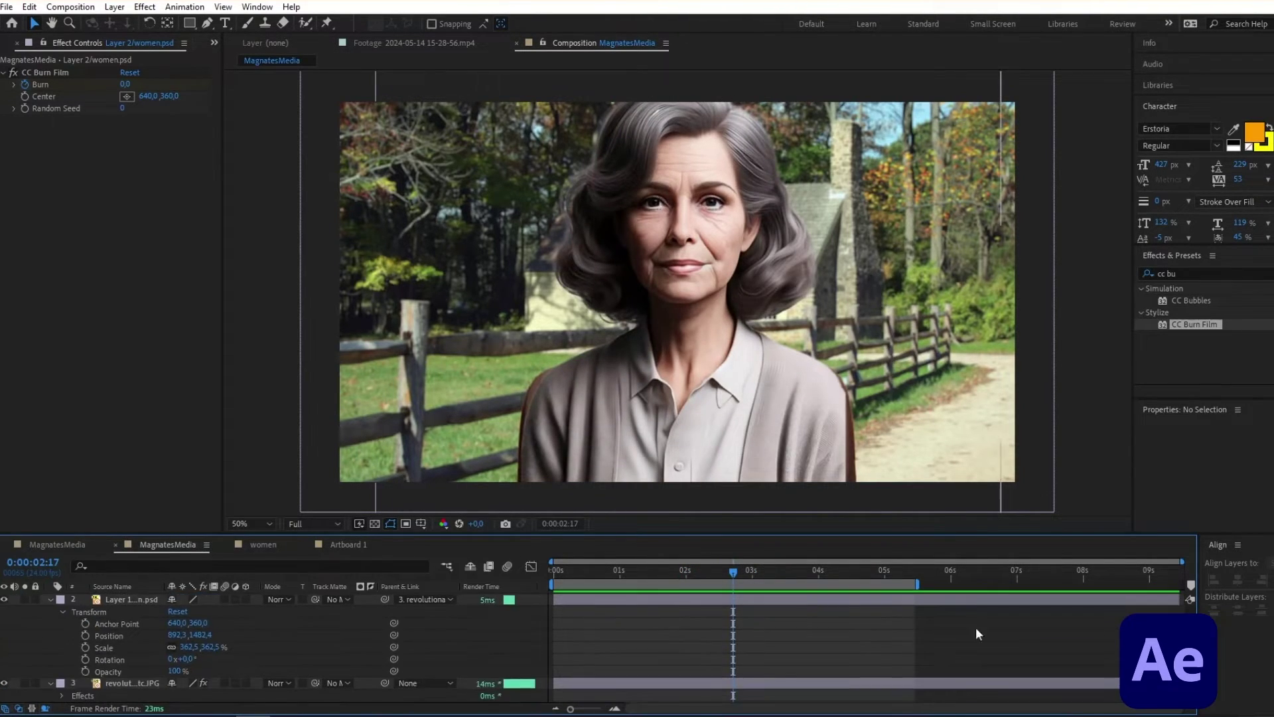
click(85, 671)
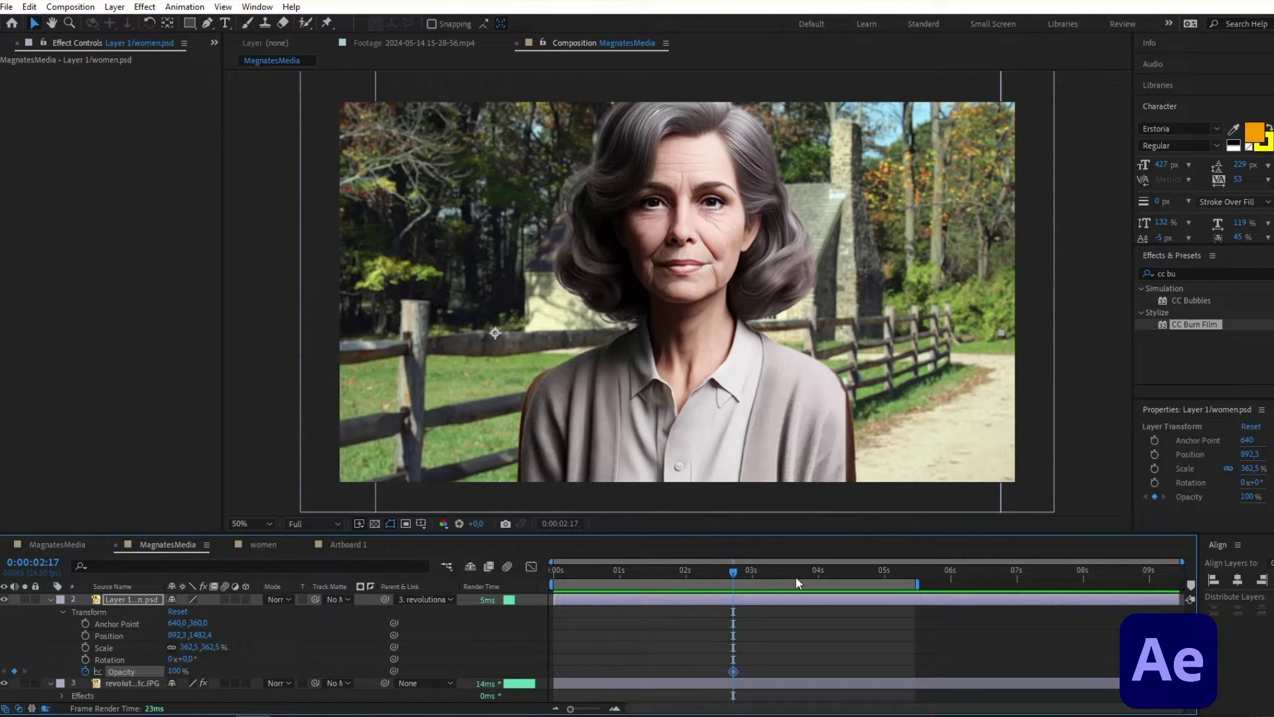
scroll(265, 647, up, 3)
click(686, 570)
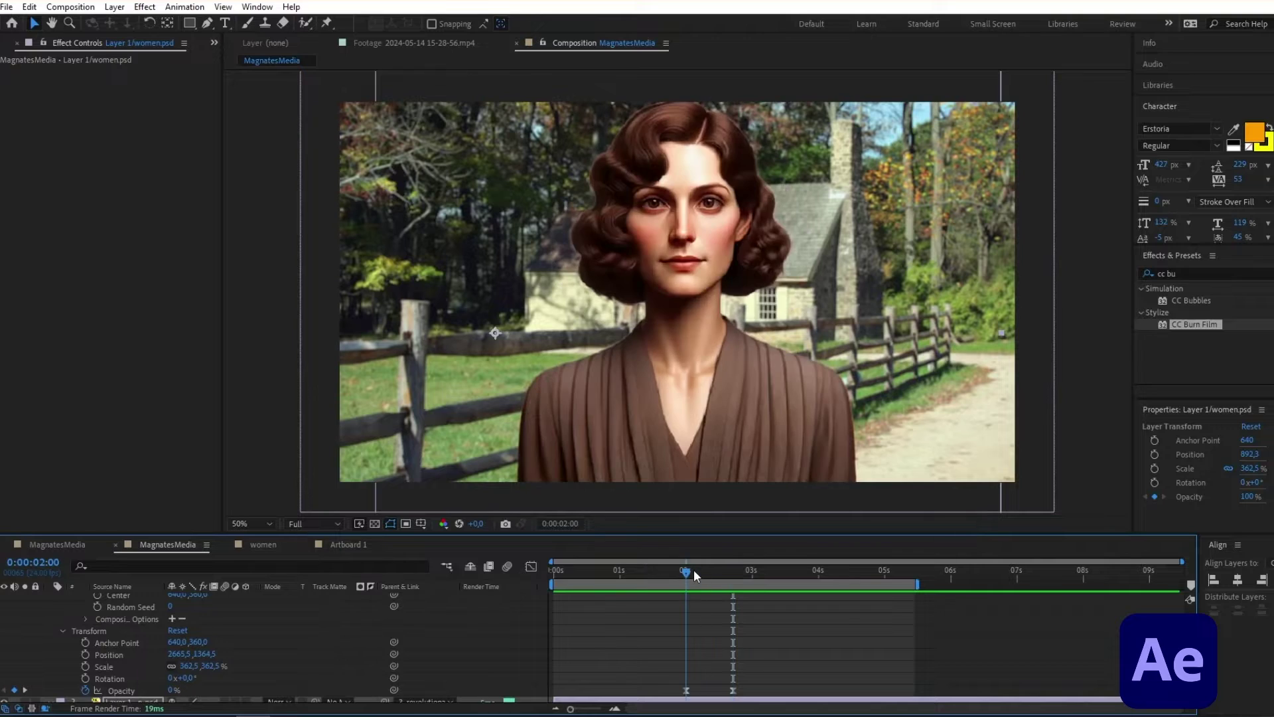
scroll(132, 647, down, 3)
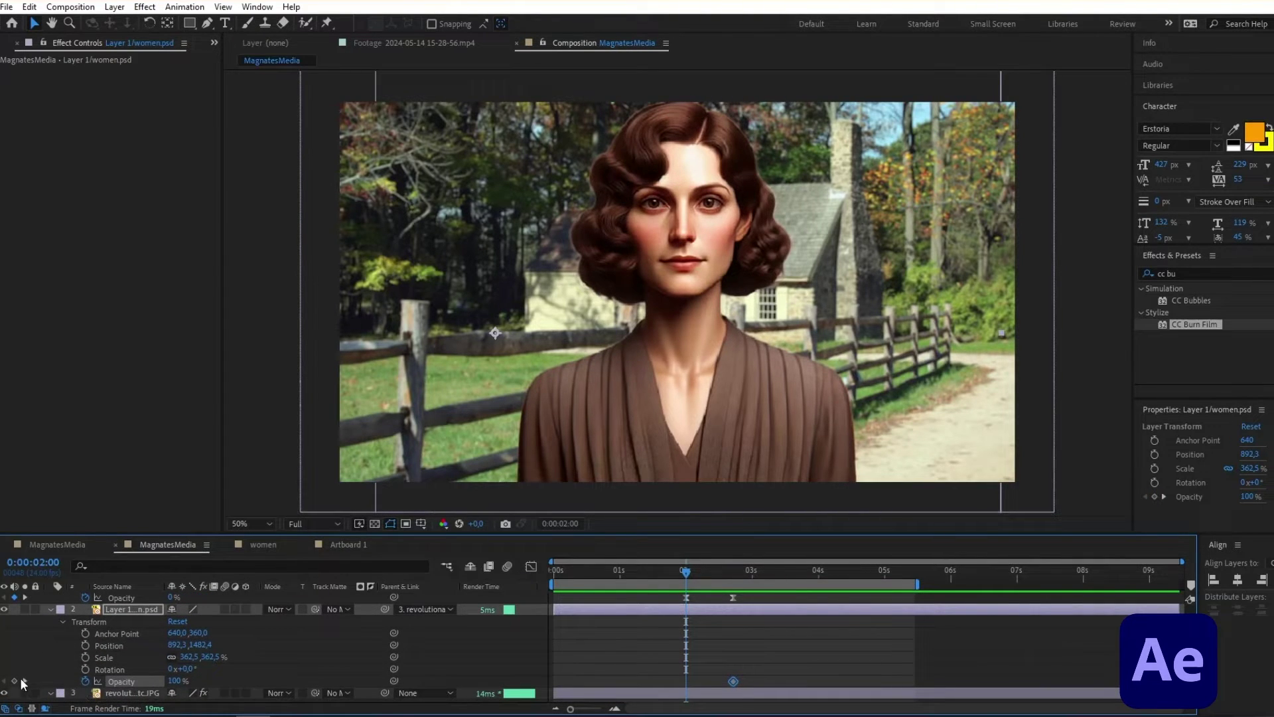
click(15, 681)
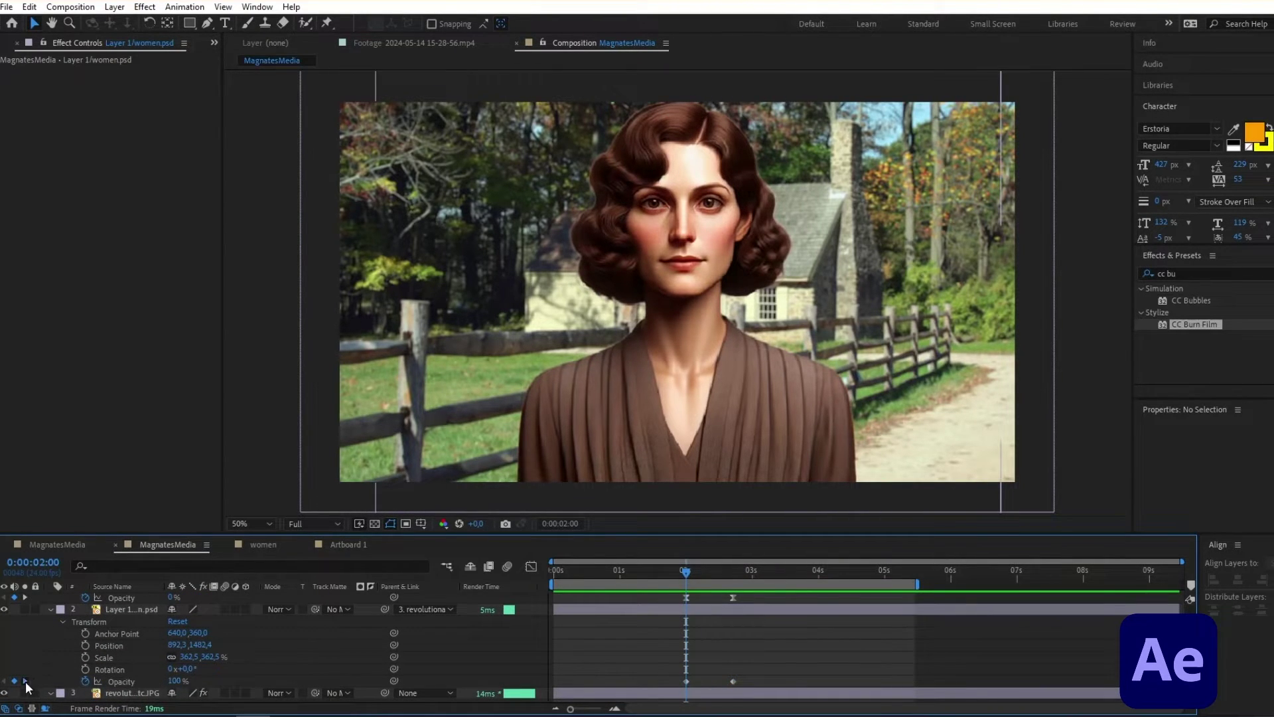
click(25, 681)
drag(176, 682, 29, 677)
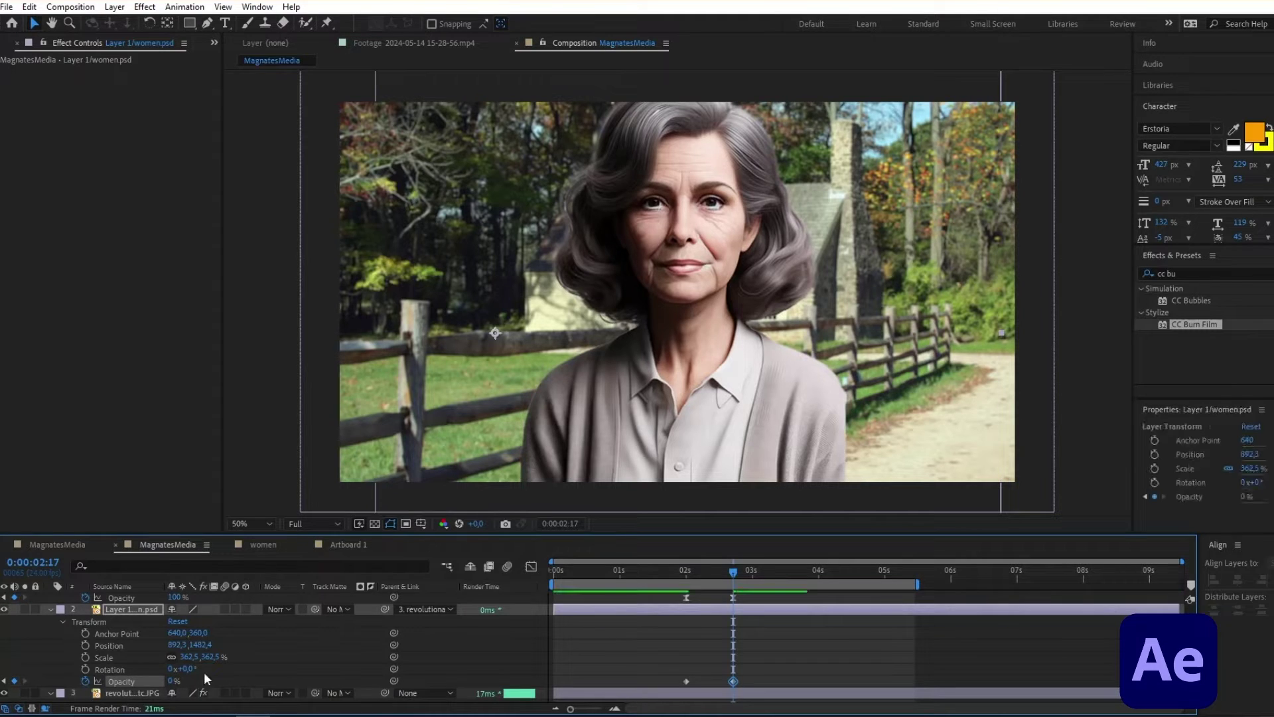
Apply Easy Ease to the young woman's Opacity keyframes and preview with the work area ending at about 3 seconds.
drag(818, 656, 601, 682)
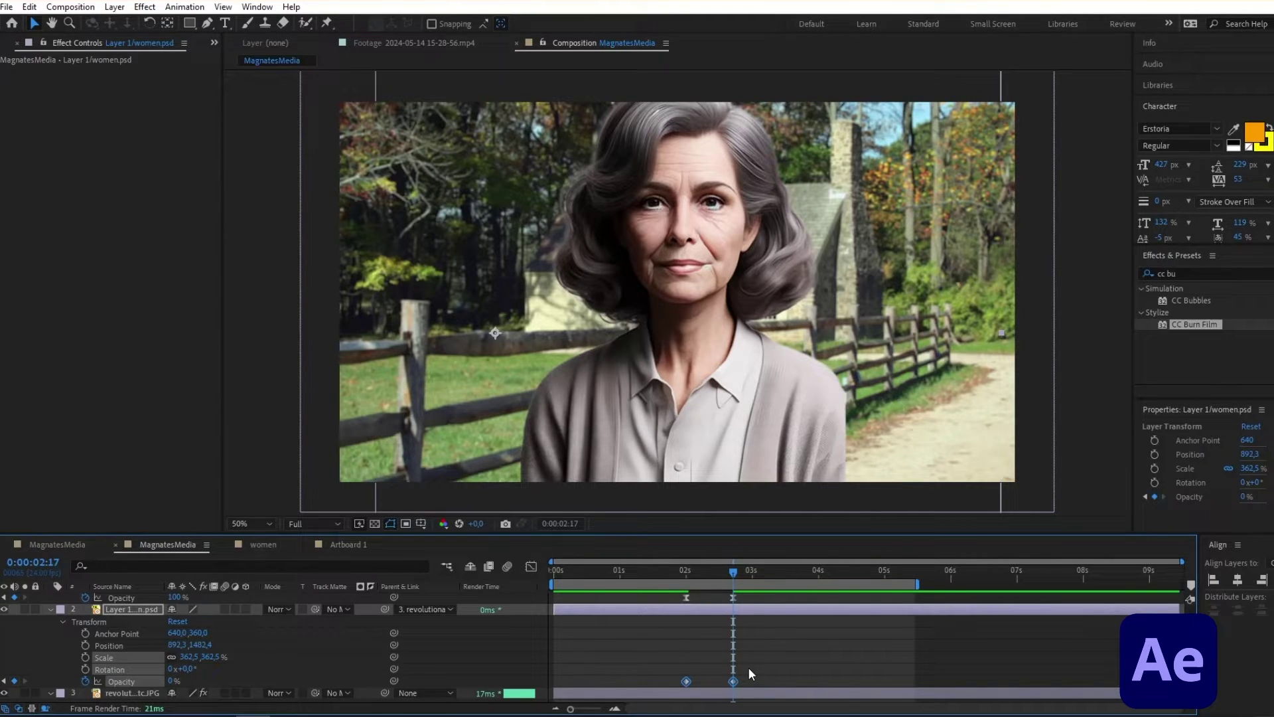
key(F9)
drag(918, 584, 750, 576)
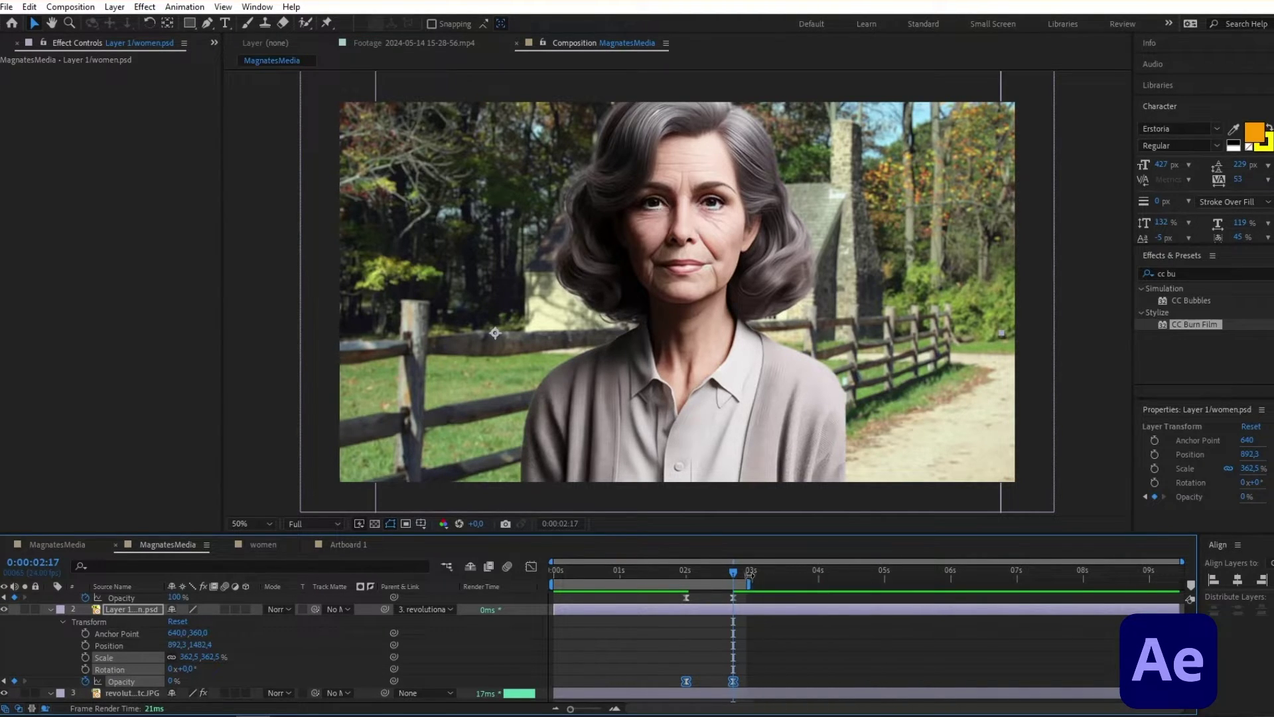
key(space)
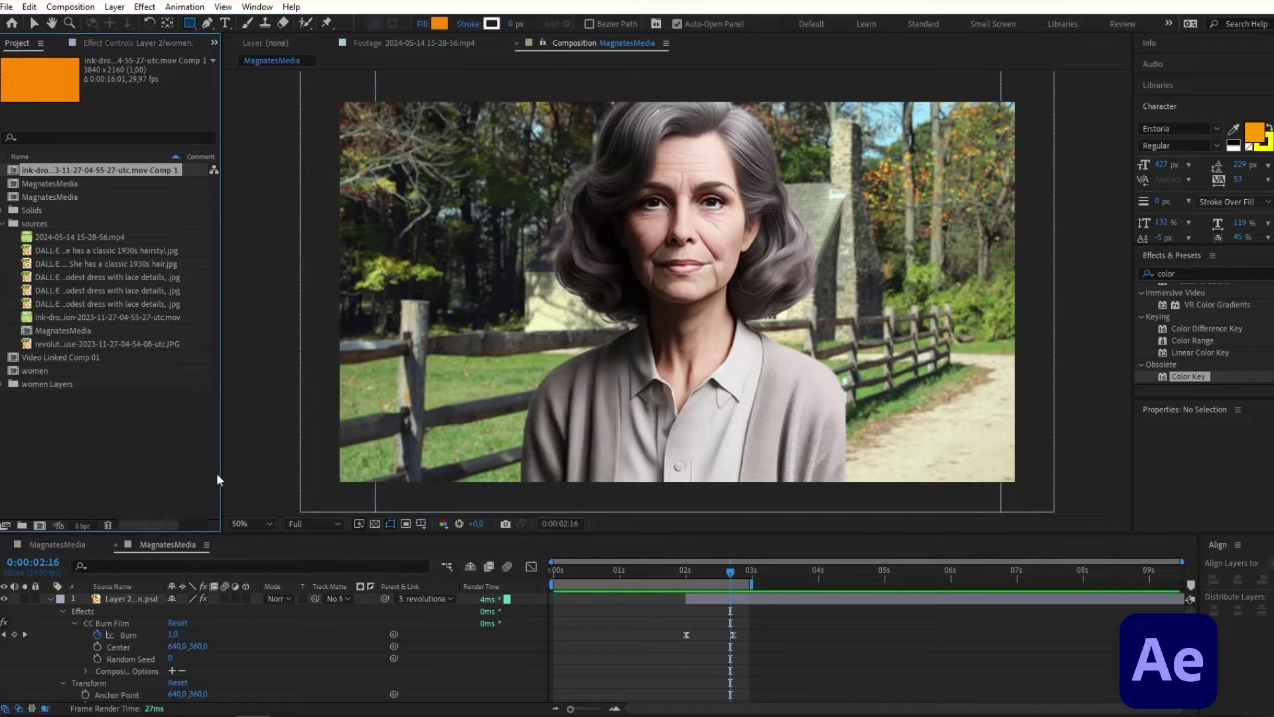
Add the ink-drops transition footage as the uppermost layer, start it at 0:00:02:00 and scrub through its ink spread.
mouse_move(49, 316)
mouse_down()
mouse_move(118, 397)
mouse_move(126, 594)
mouse_up()
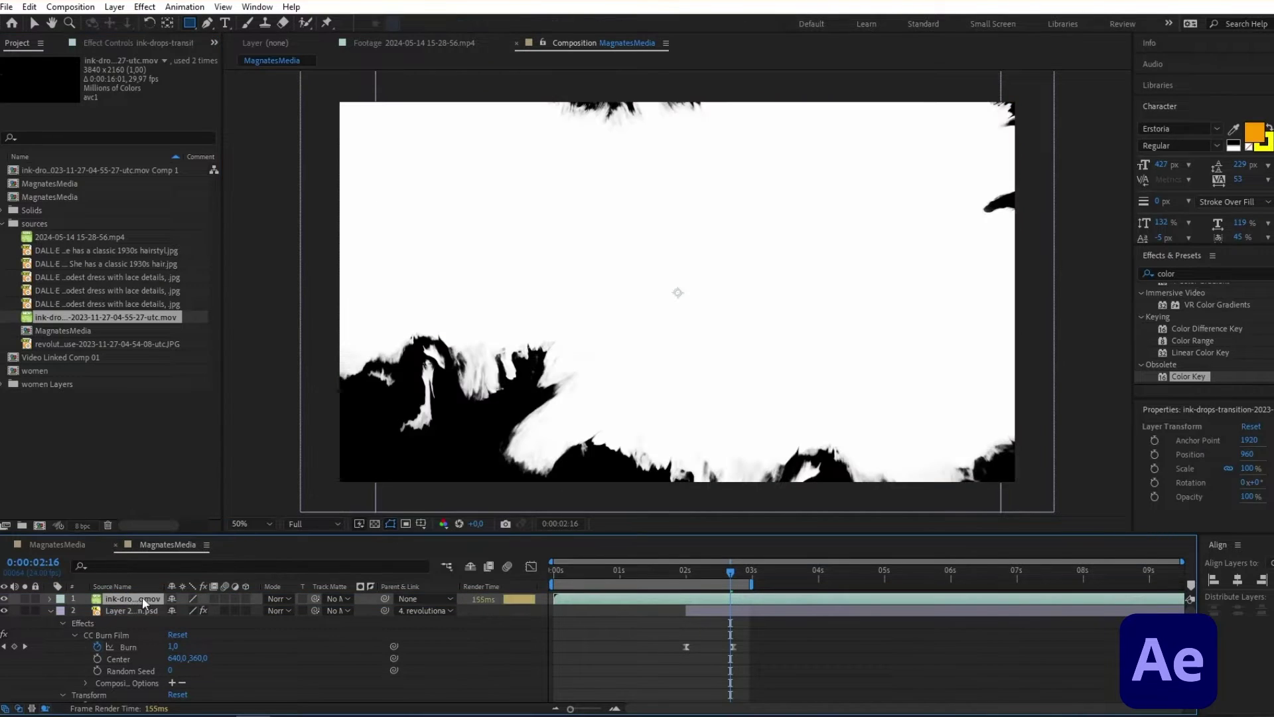
drag(559, 599, 692, 600)
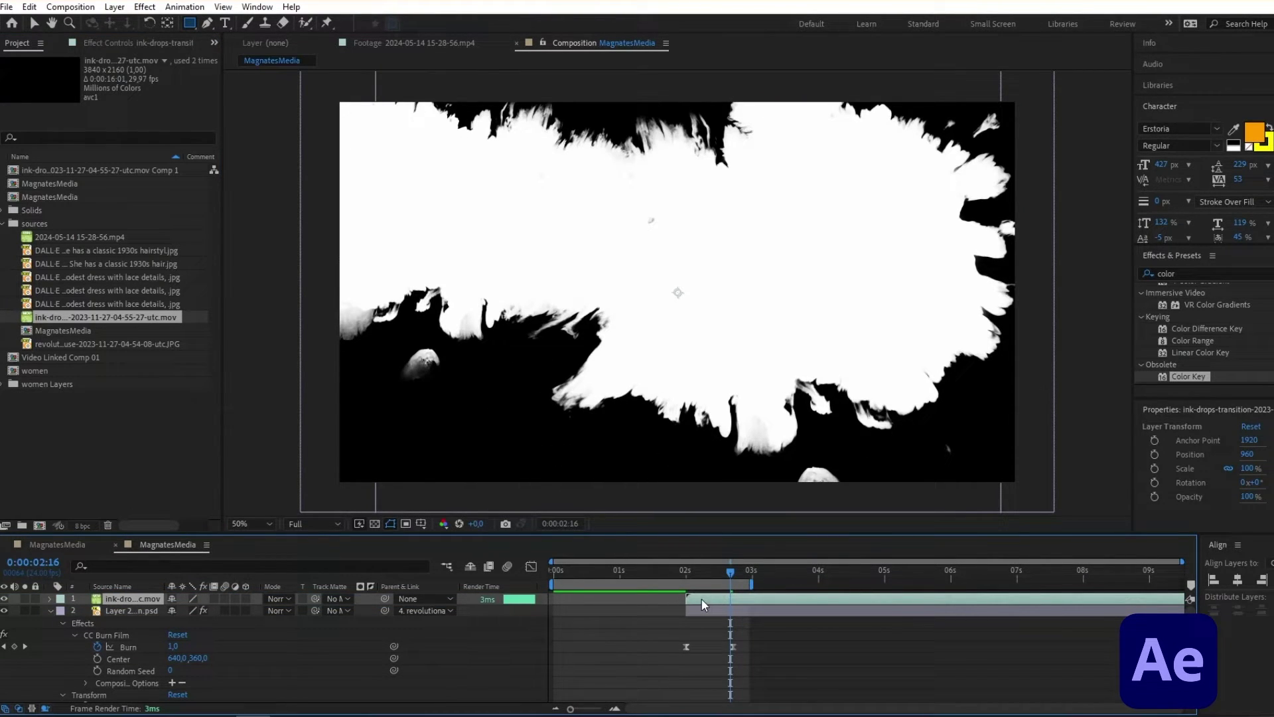
drag(719, 568, 687, 569)
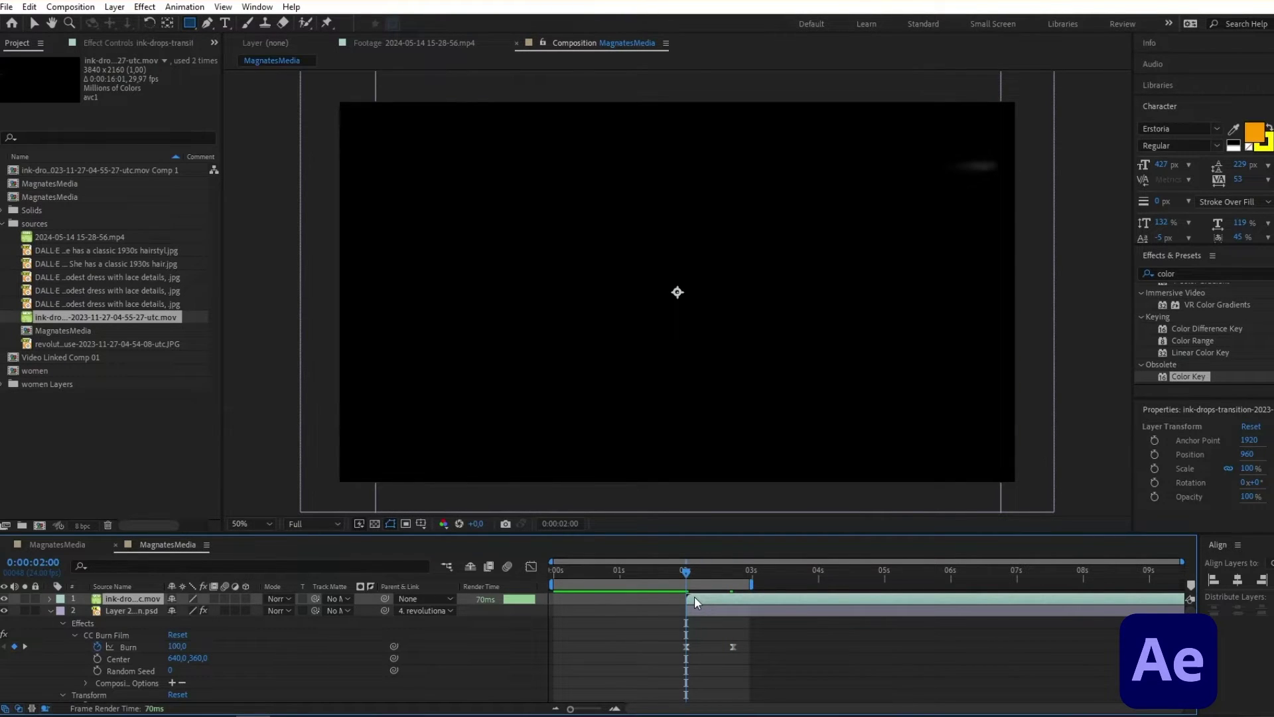
drag(683, 572, 722, 569)
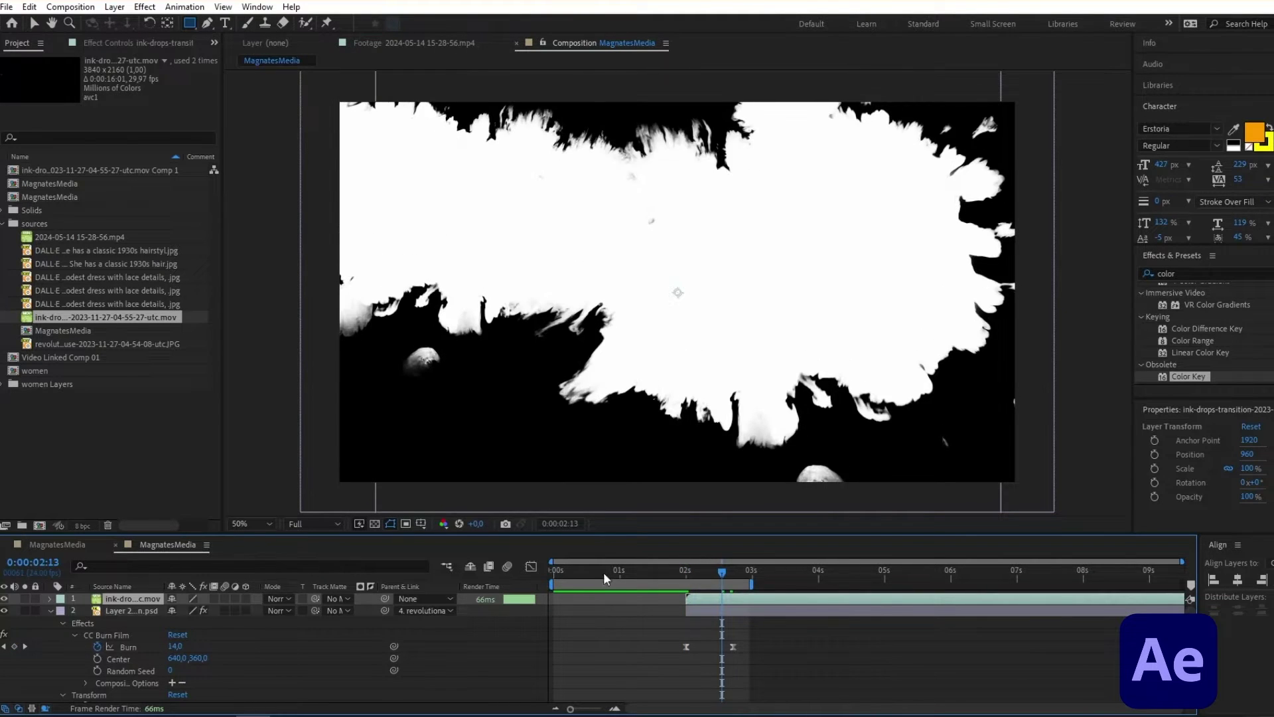
Pre-compose the ink-drops layer as "transition", leaving all attributes in the MagnatesMedia composition.
right_click(130, 598)
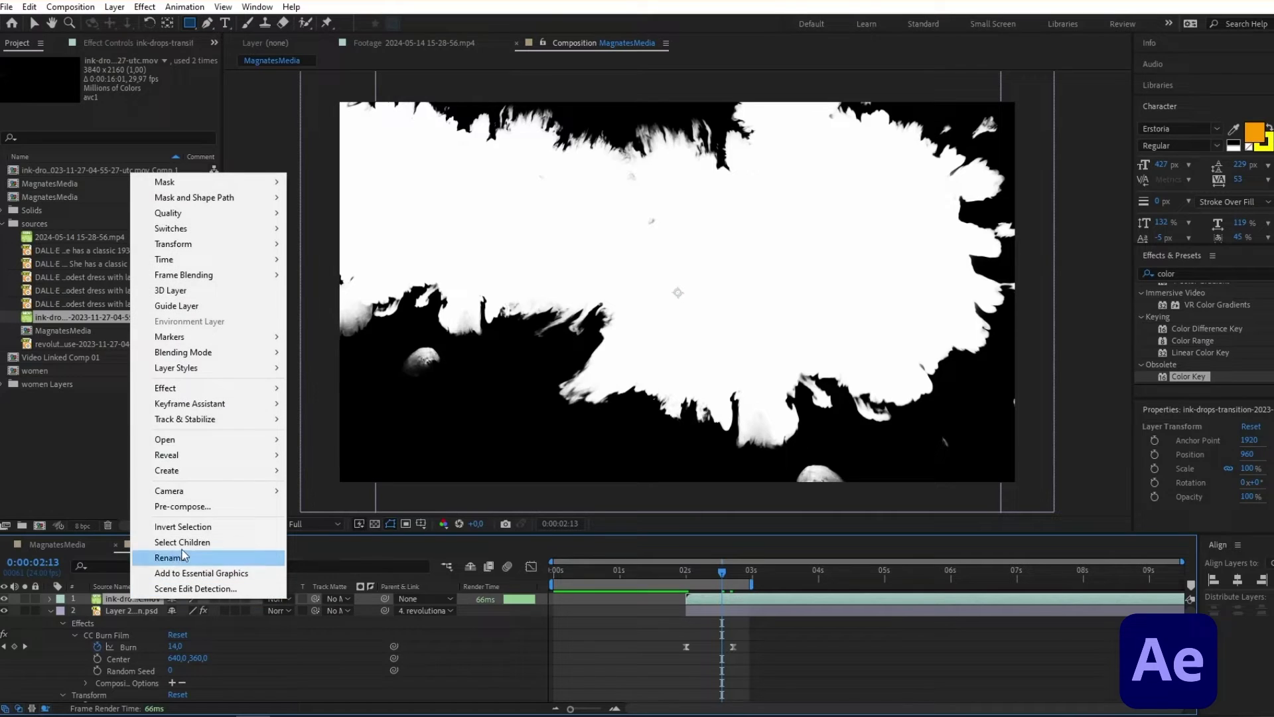
click(191, 507)
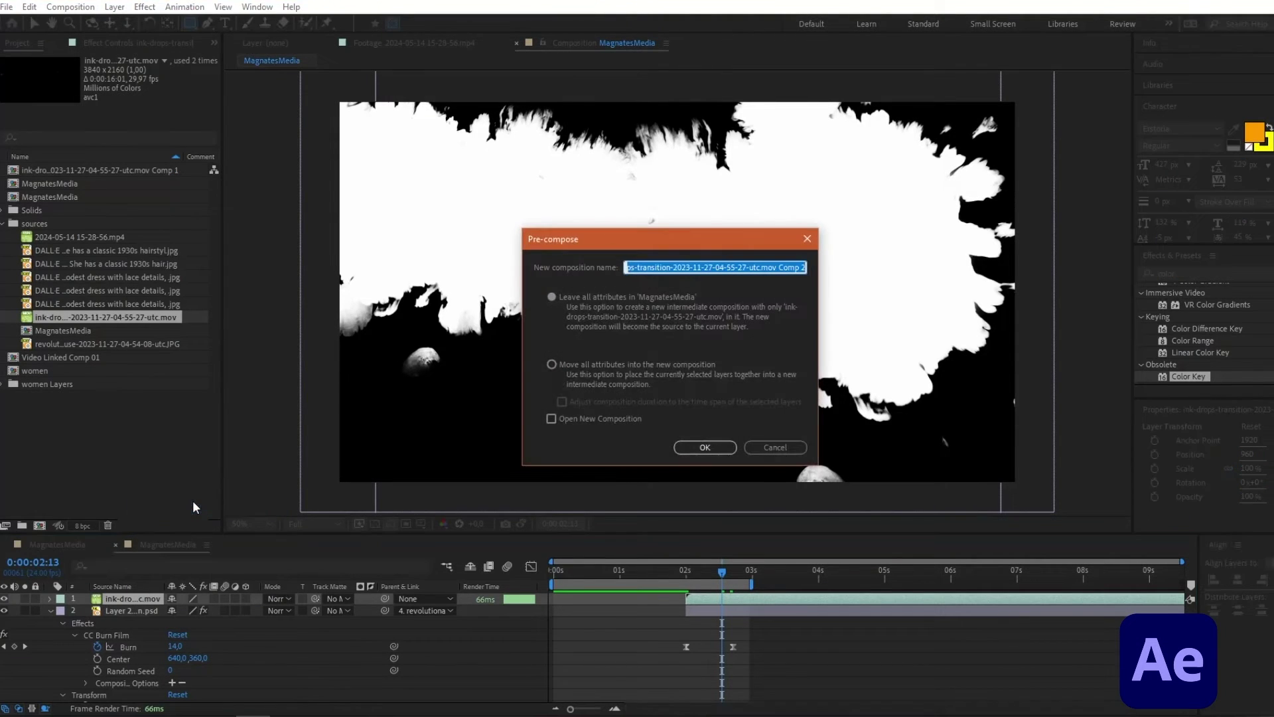
text(transition)
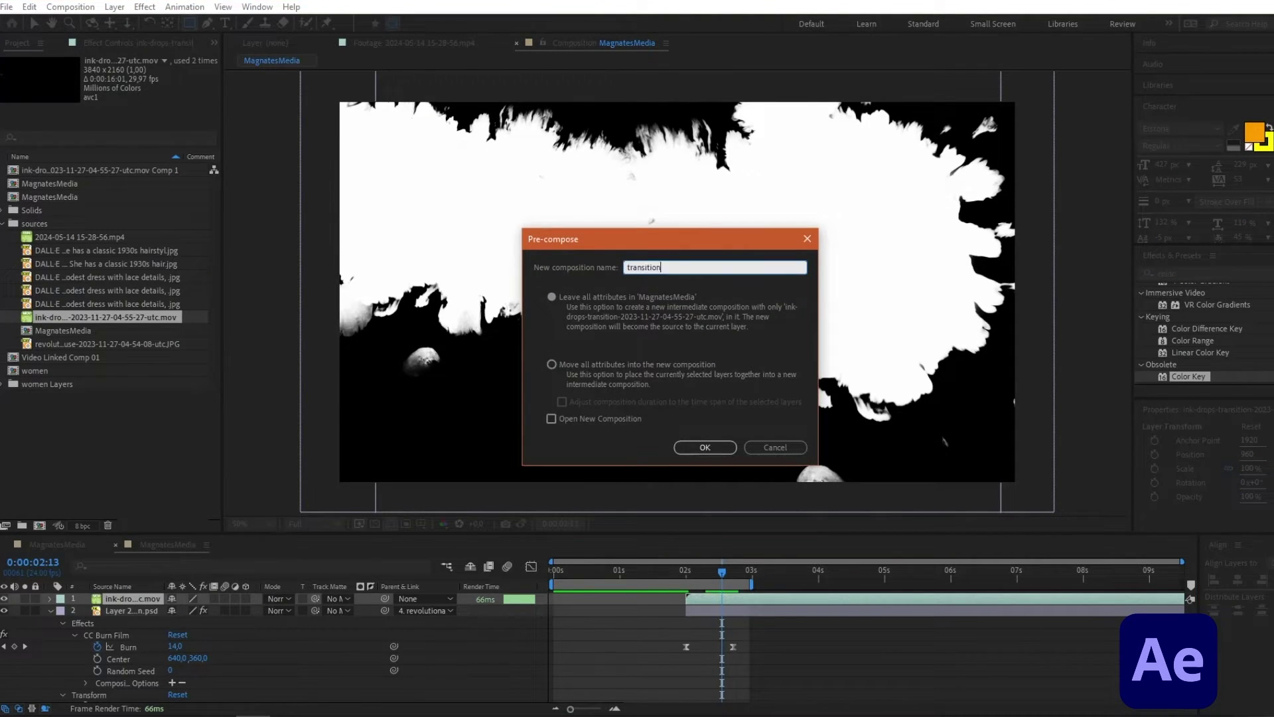
key(Return)
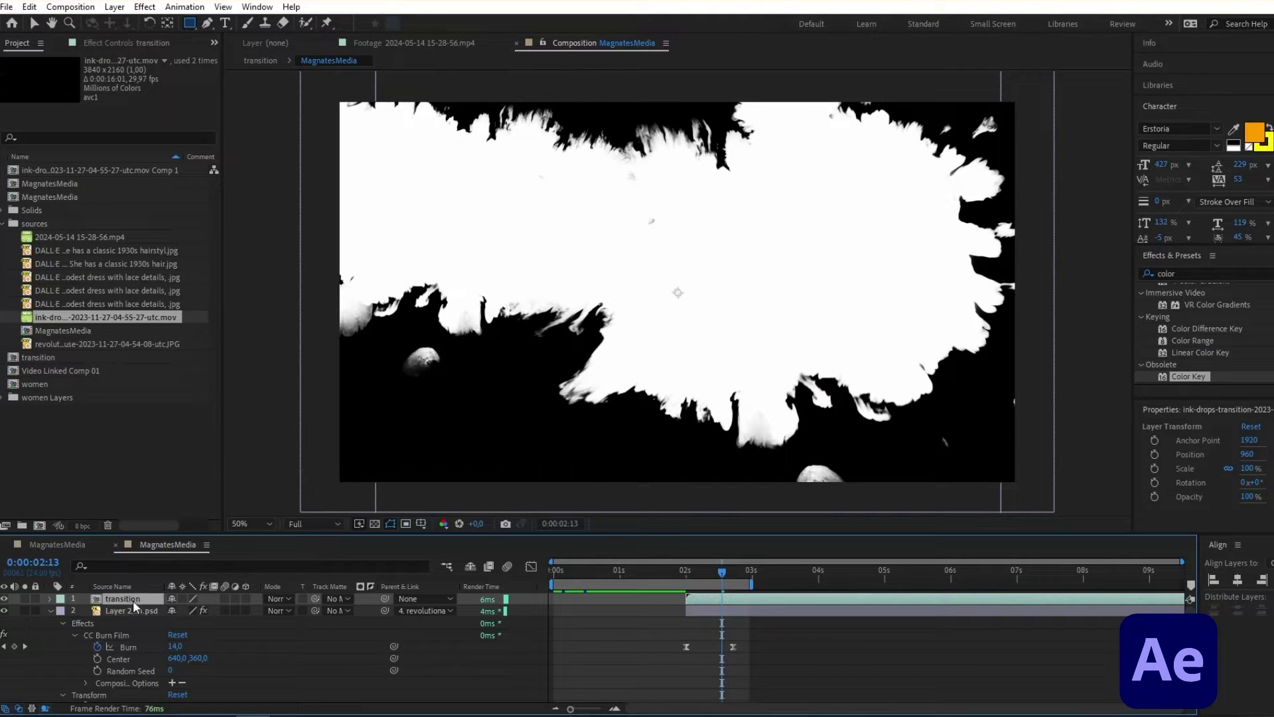
Inside the transition composition, apply Color Key to the ink footage and sample its black background as the key color.
double_click(132, 597)
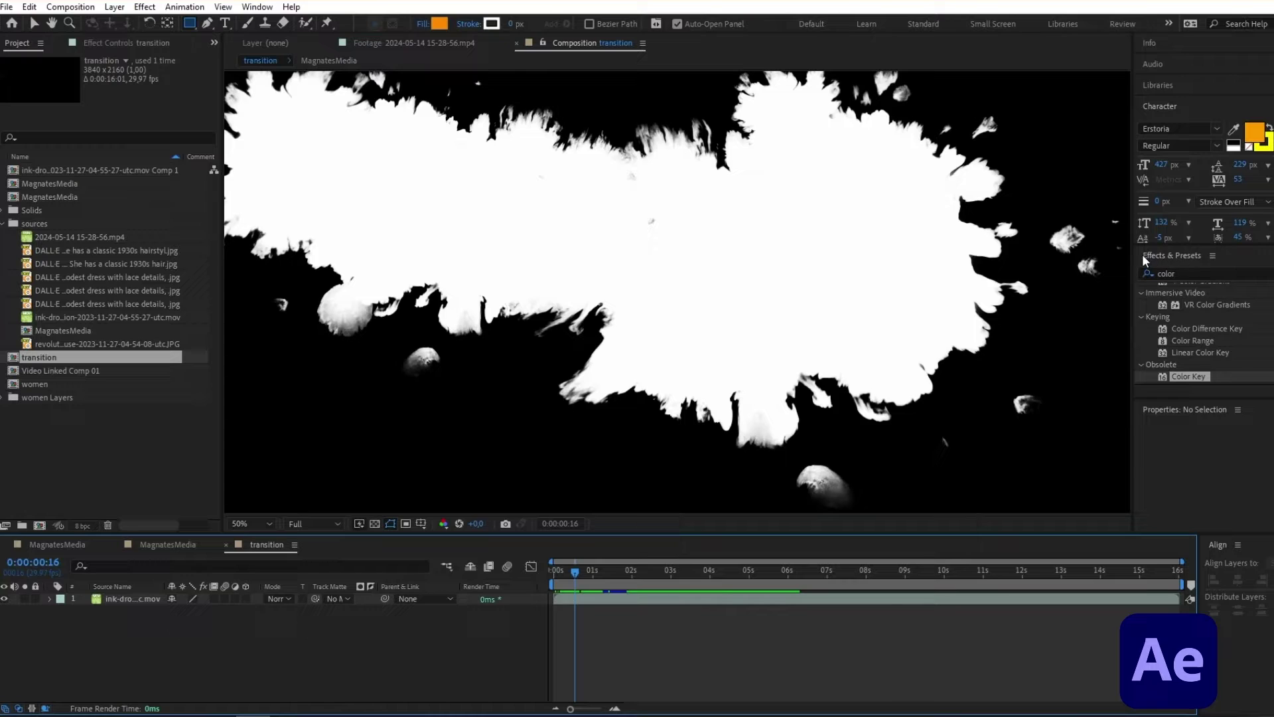
mouse_move(1193, 376)
mouse_down()
mouse_move(925, 245)
mouse_move(120, 465)
mouse_move(50, 584)
mouse_move(118, 598)
mouse_up()
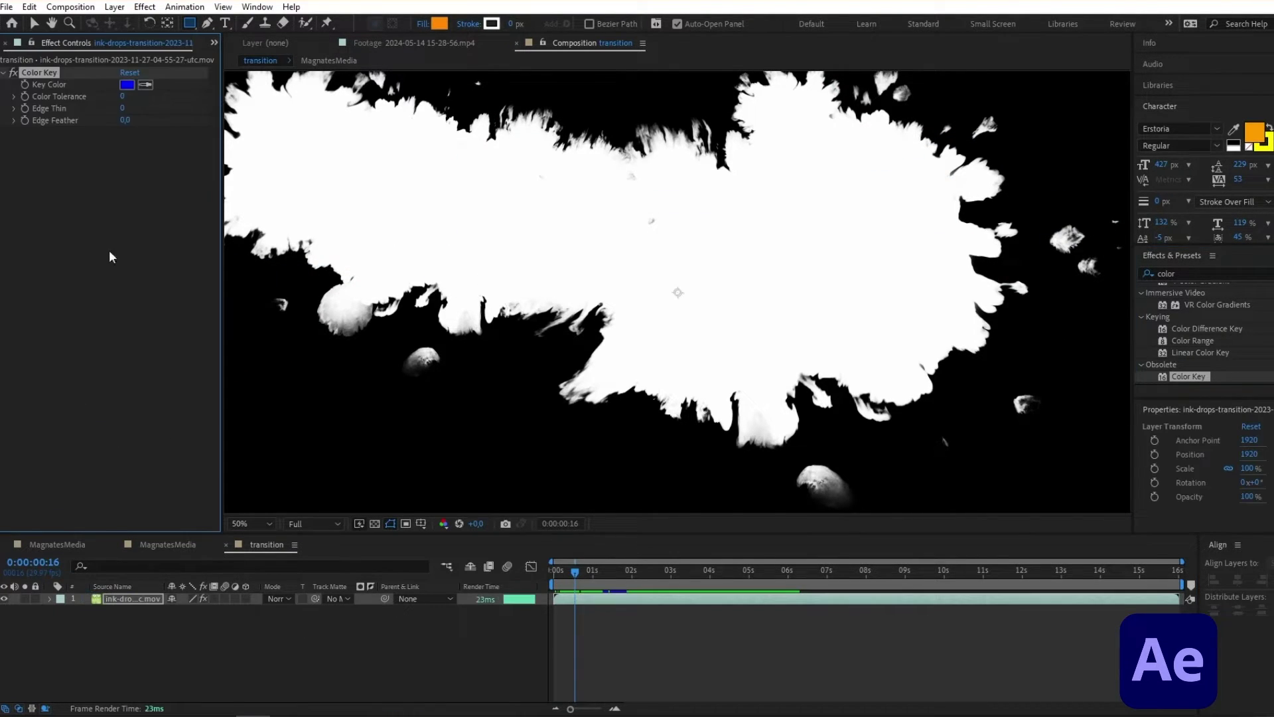
click(149, 82)
click(383, 450)
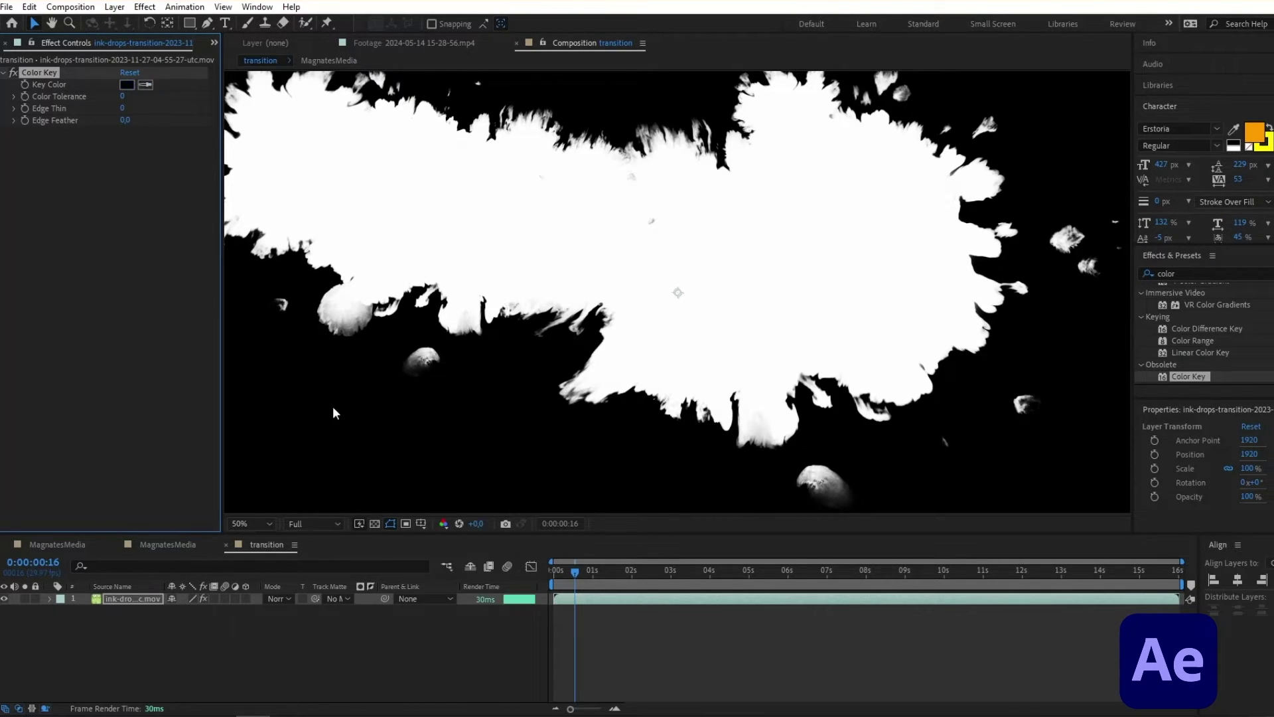
Draw an orange rectangle shape layer covering the whole transition frame and place it beneath the ink footage layer.
scroll(463, 376, down, 4)
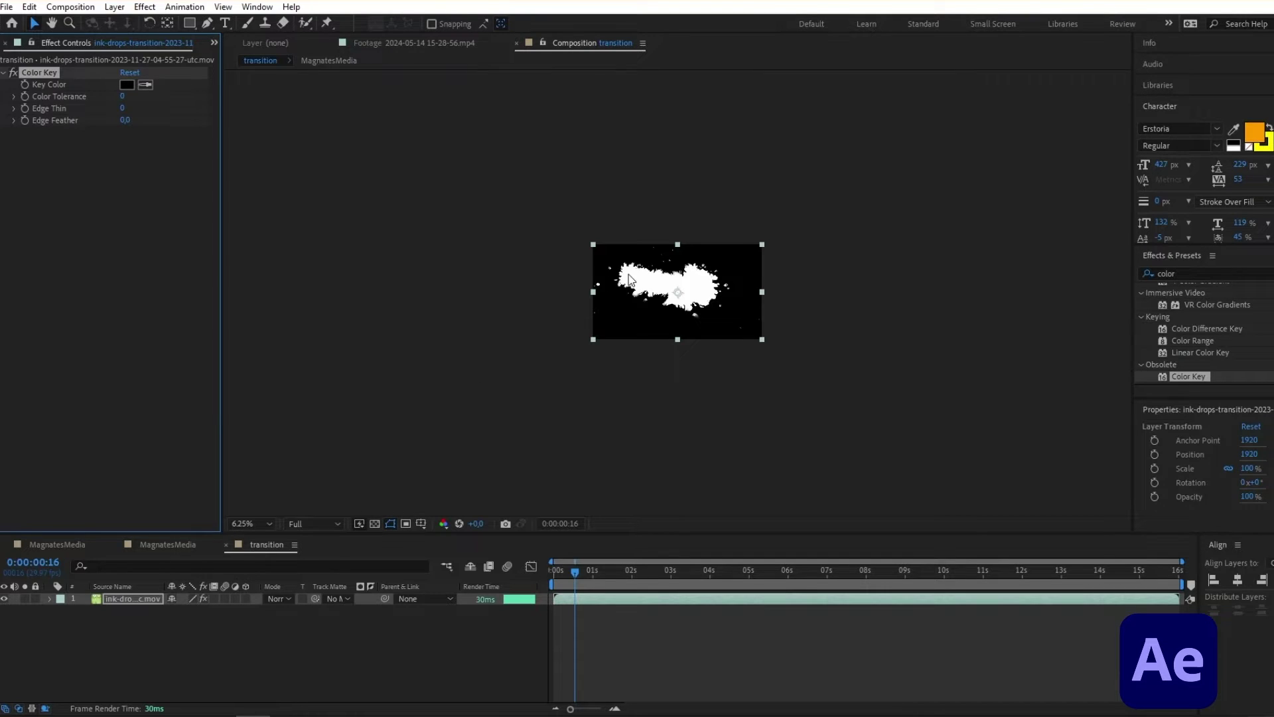
scroll(627, 279, up, 2)
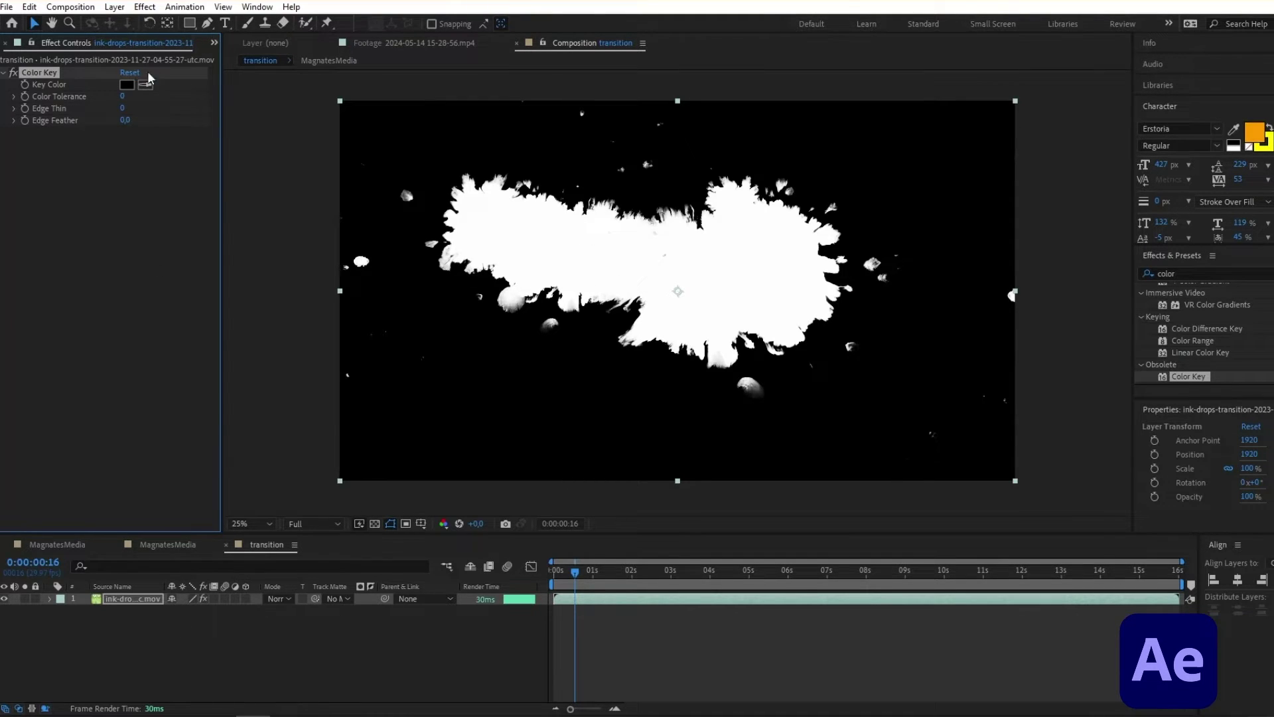
click(190, 24)
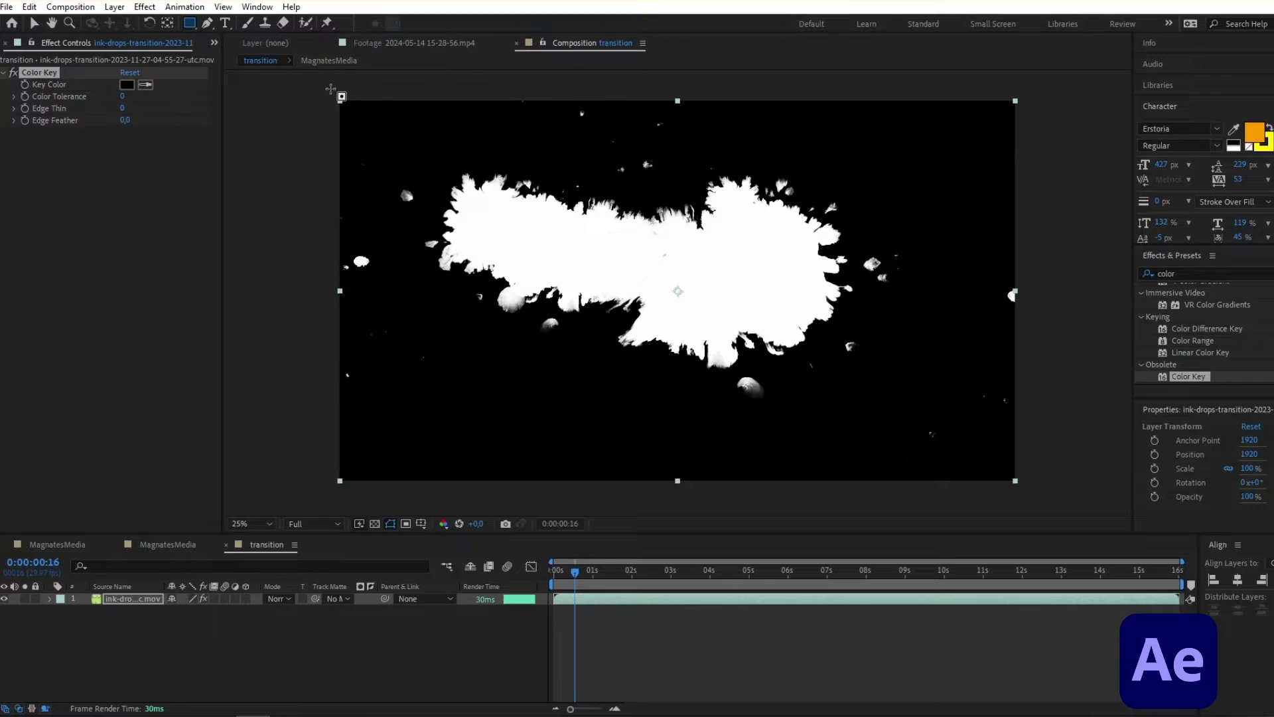
drag(323, 88, 865, 343)
key(ctrl+z)
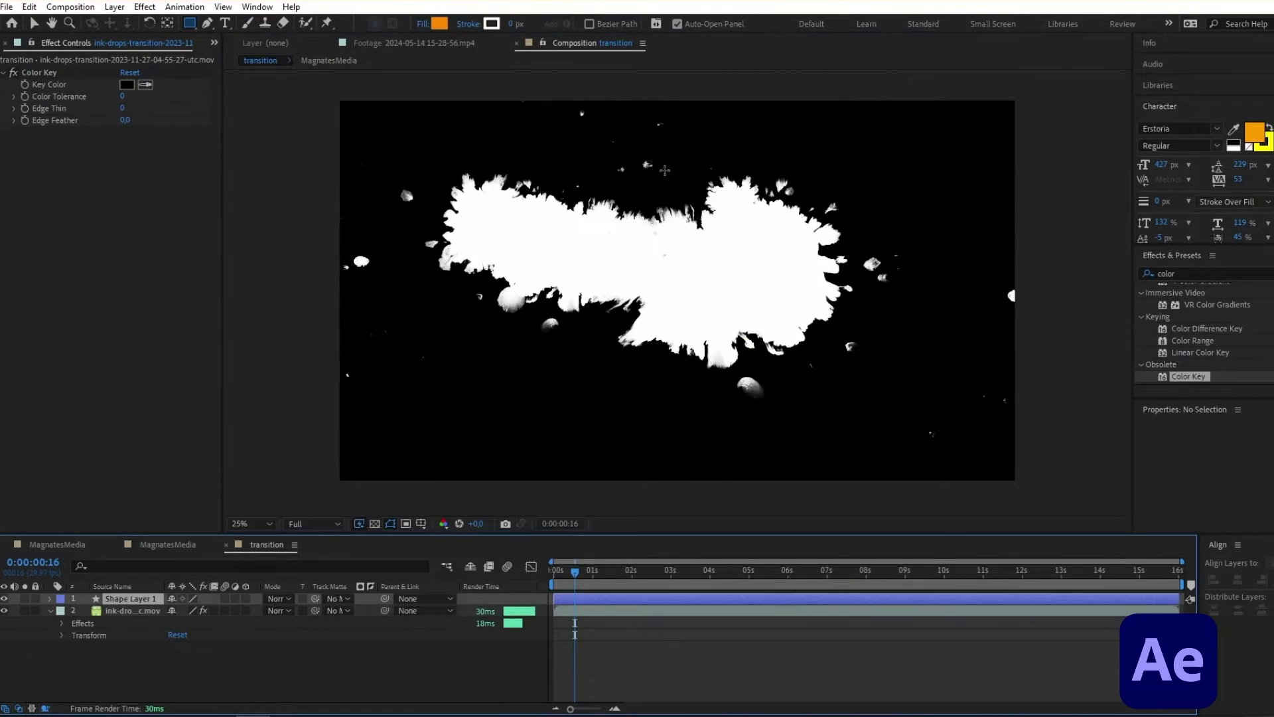
drag(309, 86, 1074, 491)
key(v)
drag(117, 595, 118, 678)
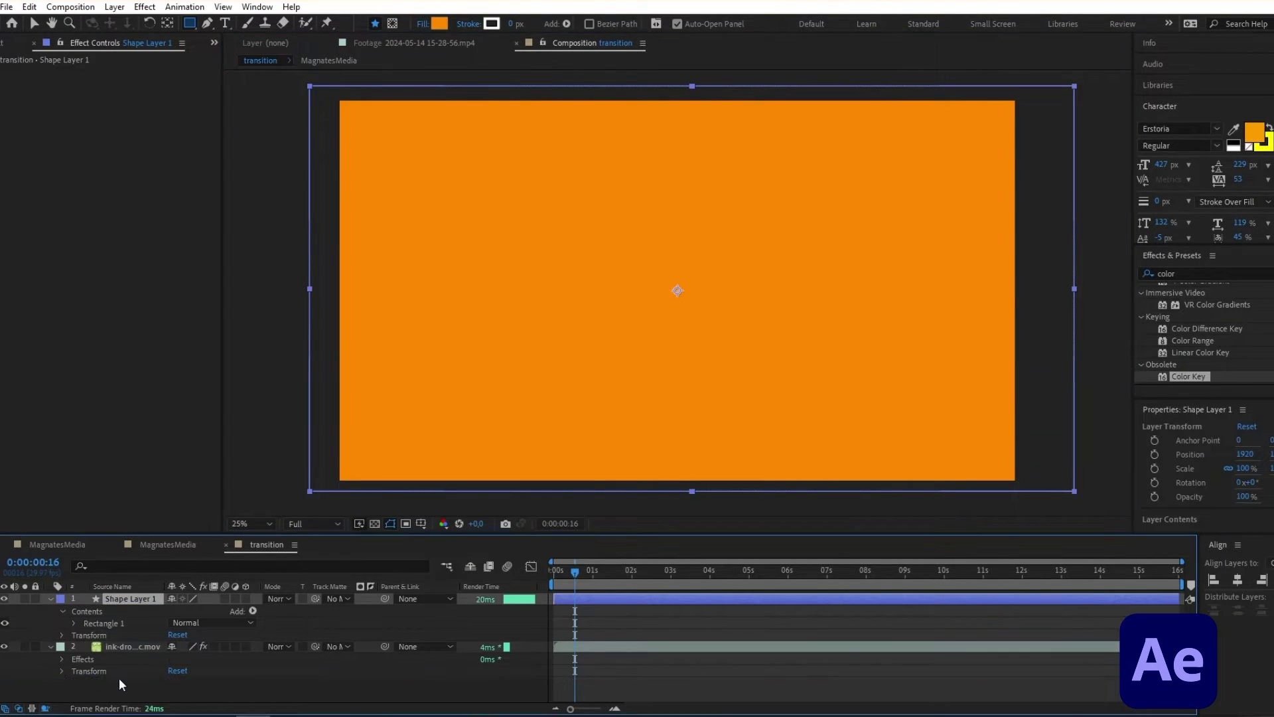
Set the ink footage's Color Key effect to Color Tolerance 44 and Edge Thin 4.
click(145, 600)
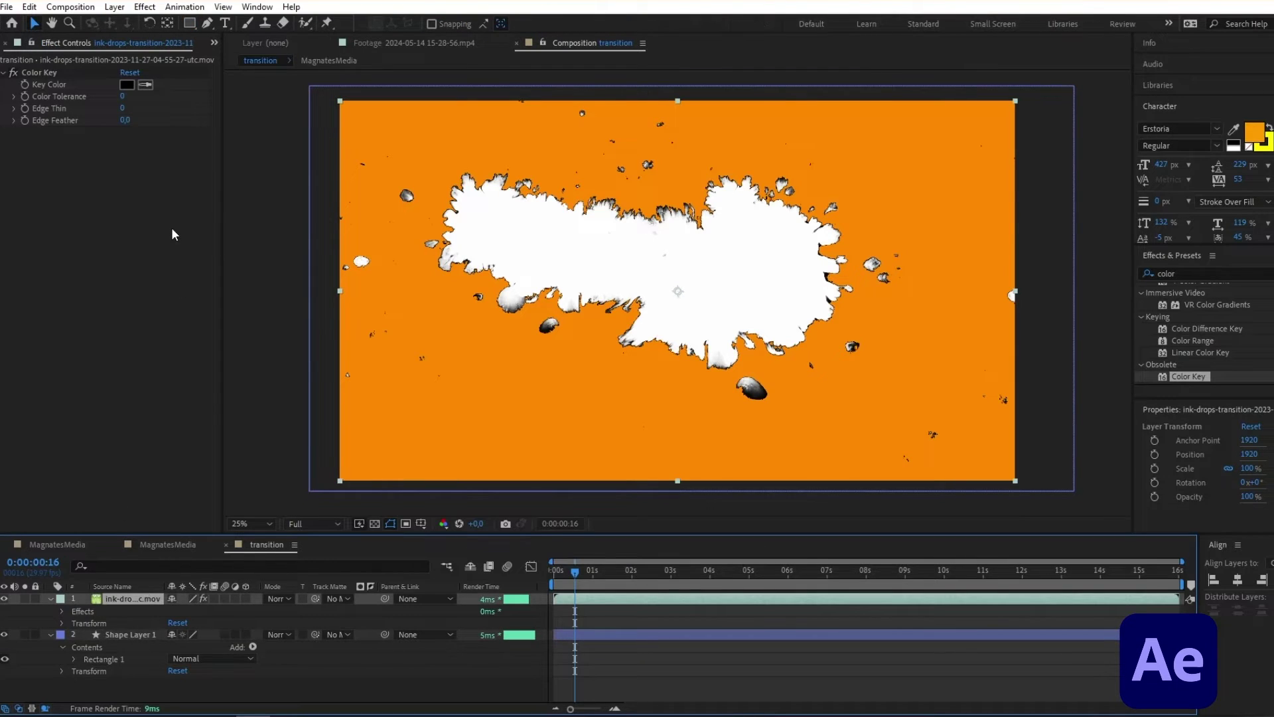
drag(124, 95, 148, 93)
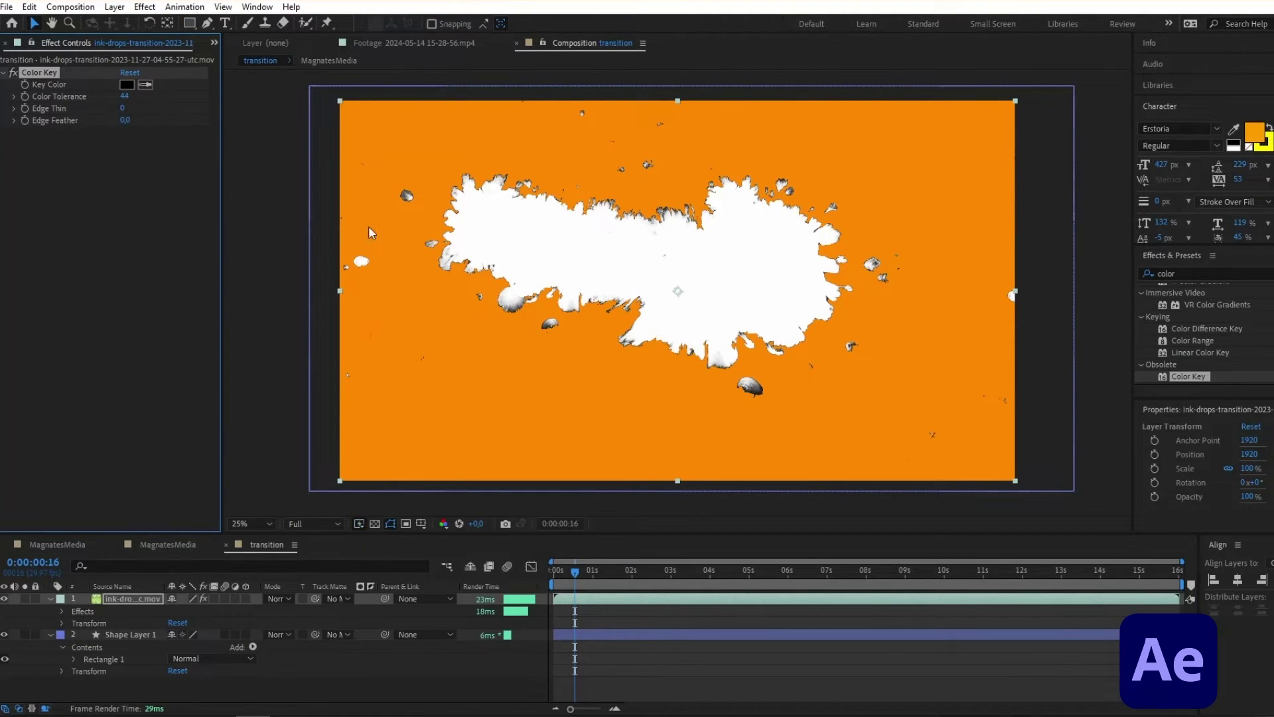
drag(124, 108, 126, 107)
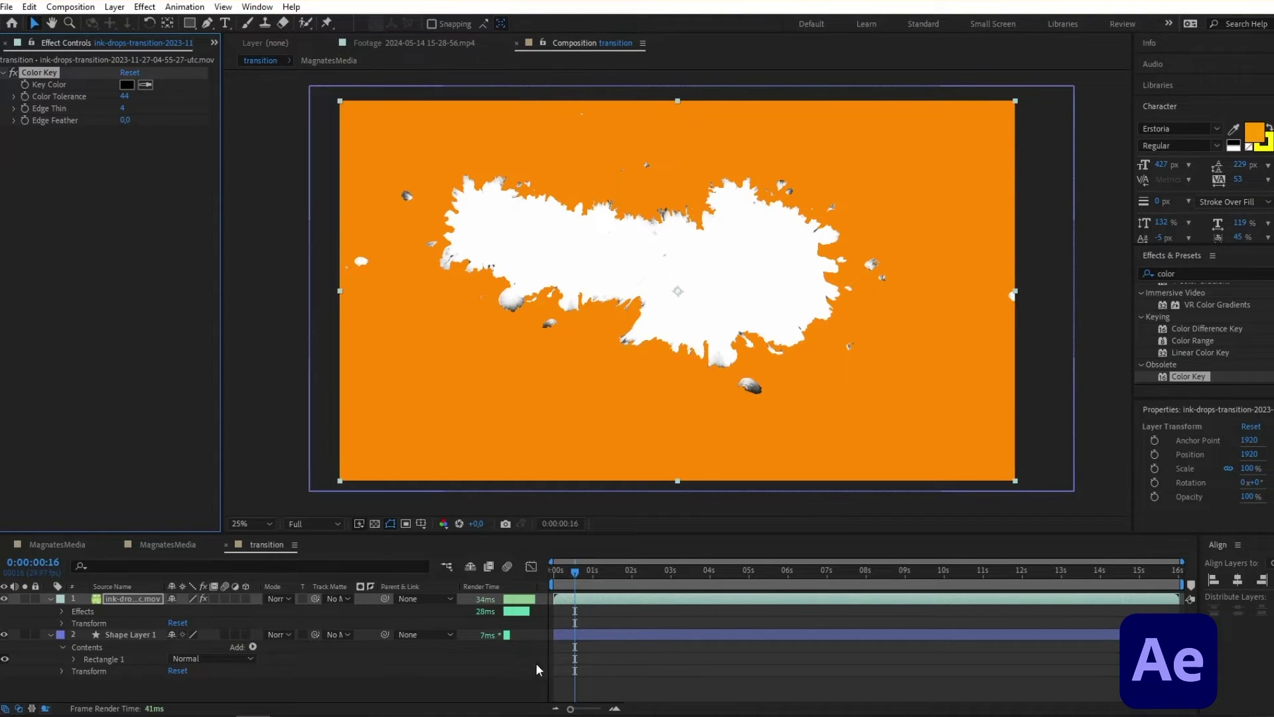
Move the orange shape layer above the ink footage and enable Preserve Underlying Transparency on it.
click(490, 677)
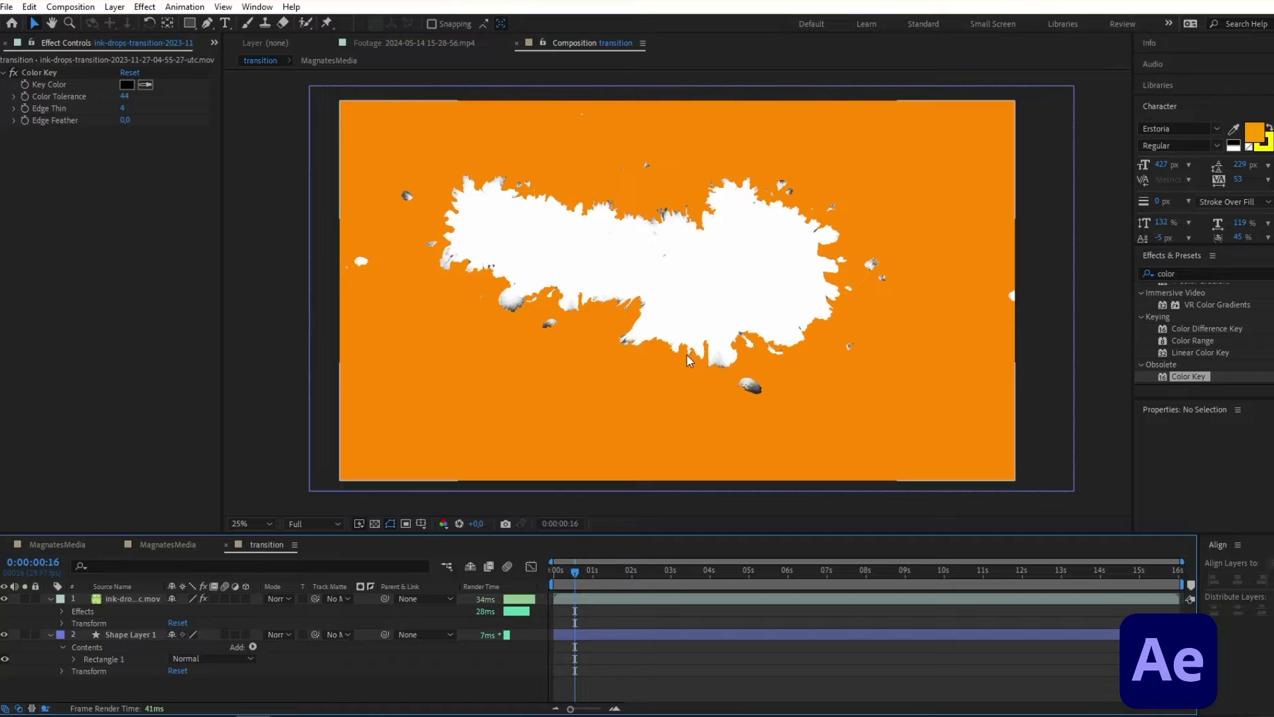
drag(126, 634, 116, 599)
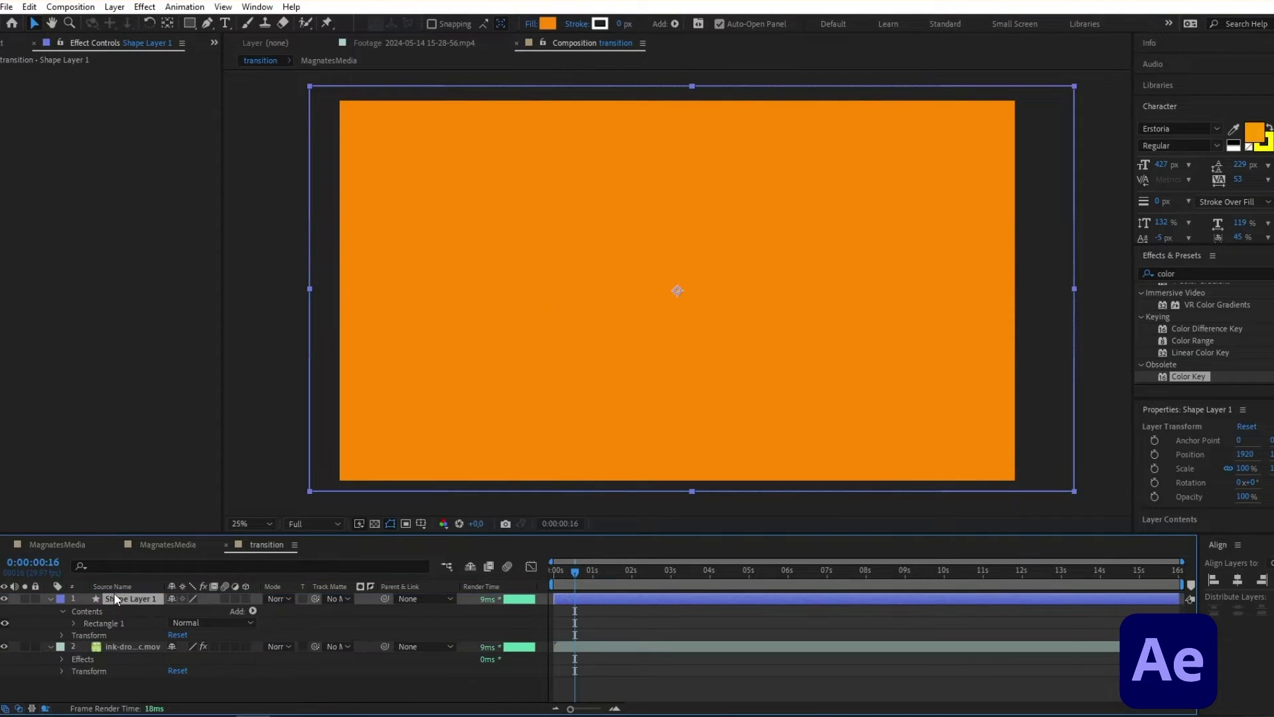
click(303, 598)
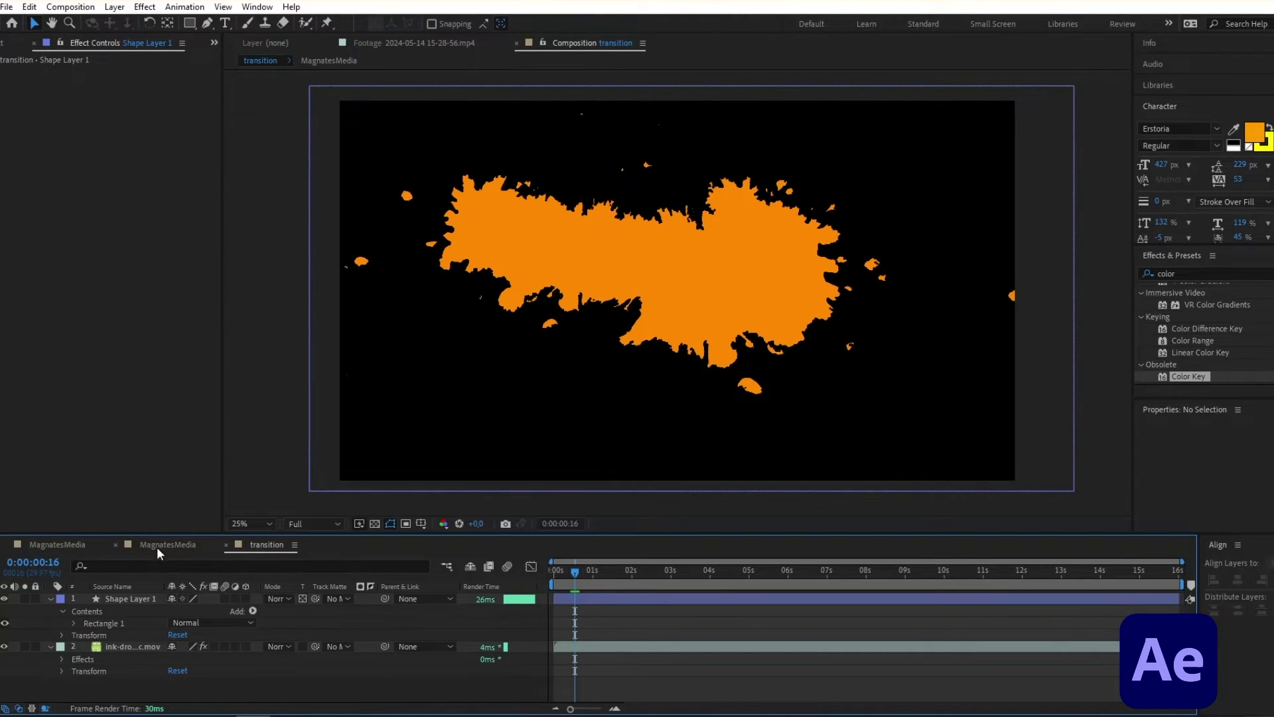
In the MagnatesMedia composition, try the Luminosity, Vivid Light, Hard Light and Difference blending modes on the transition layer.
click(147, 545)
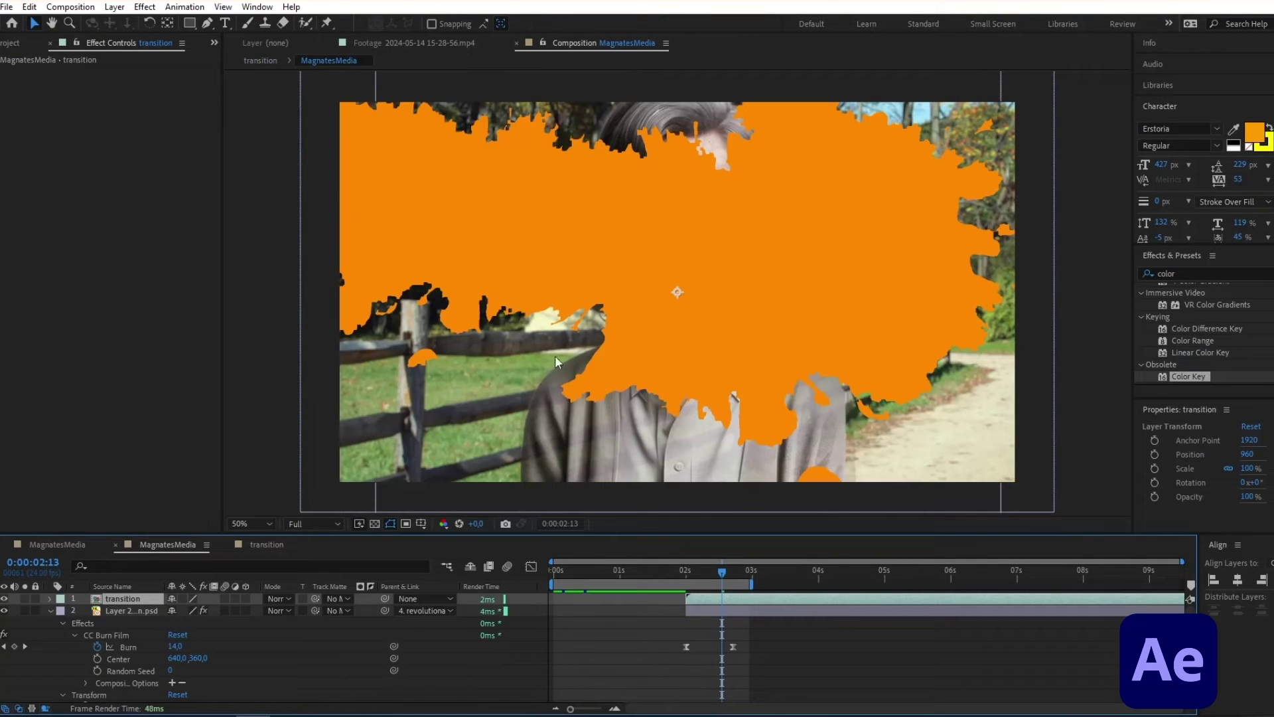
click(49, 598)
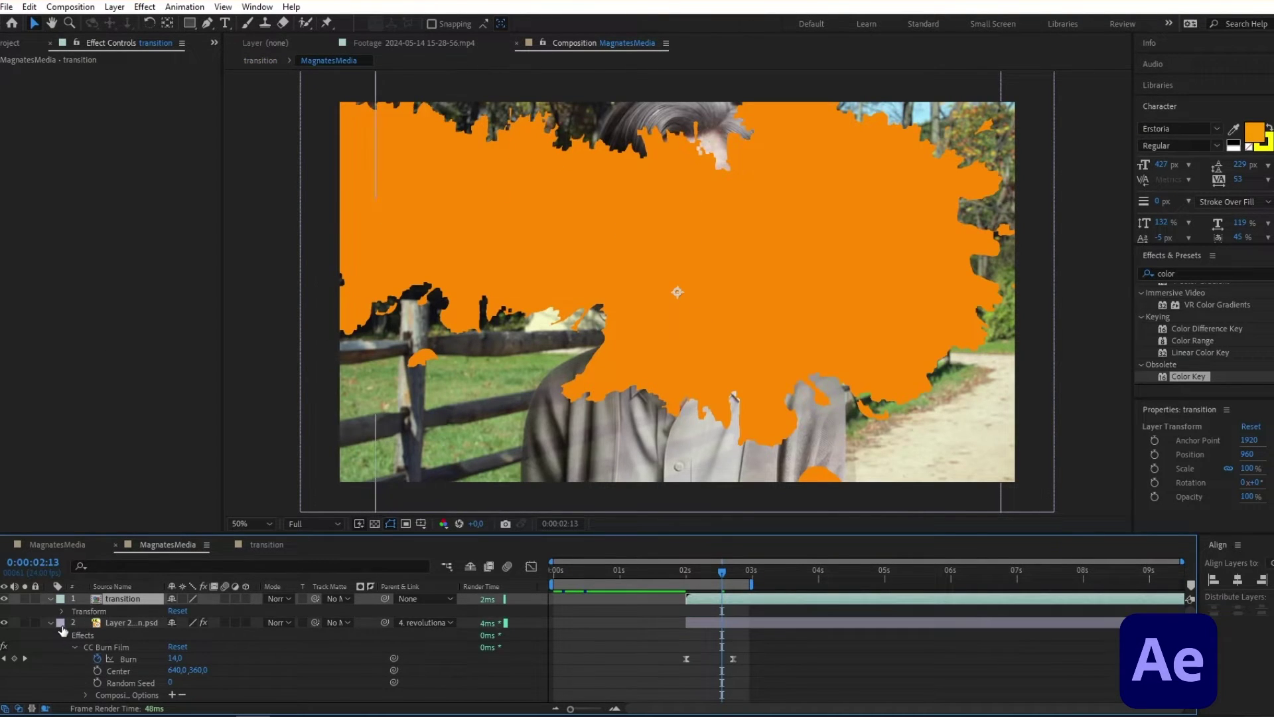
click(276, 598)
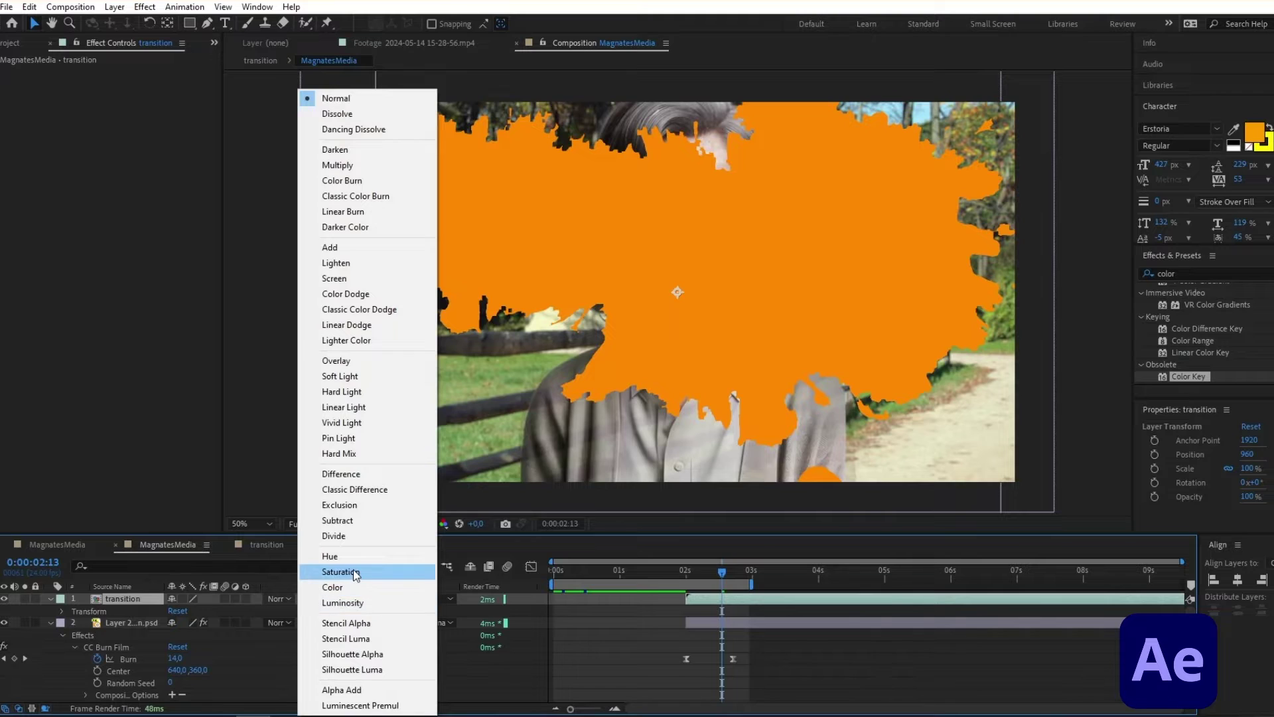
click(333, 603)
click(276, 599)
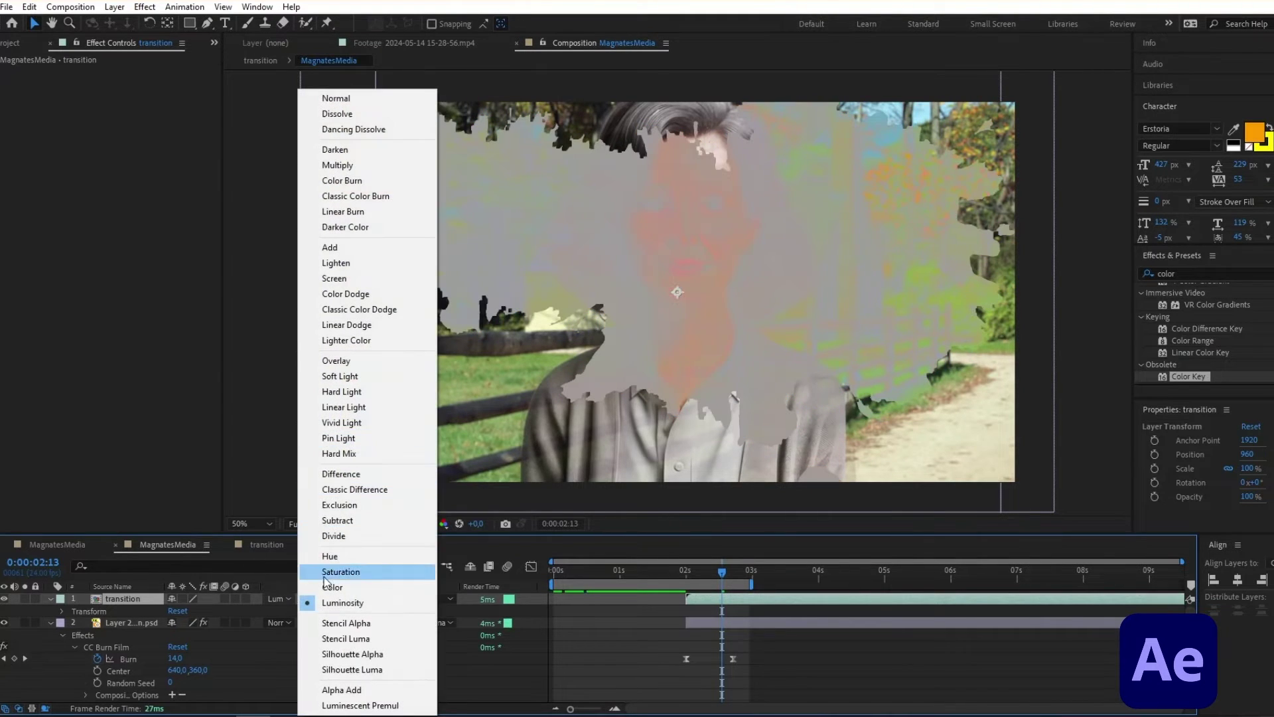
click(338, 419)
click(278, 599)
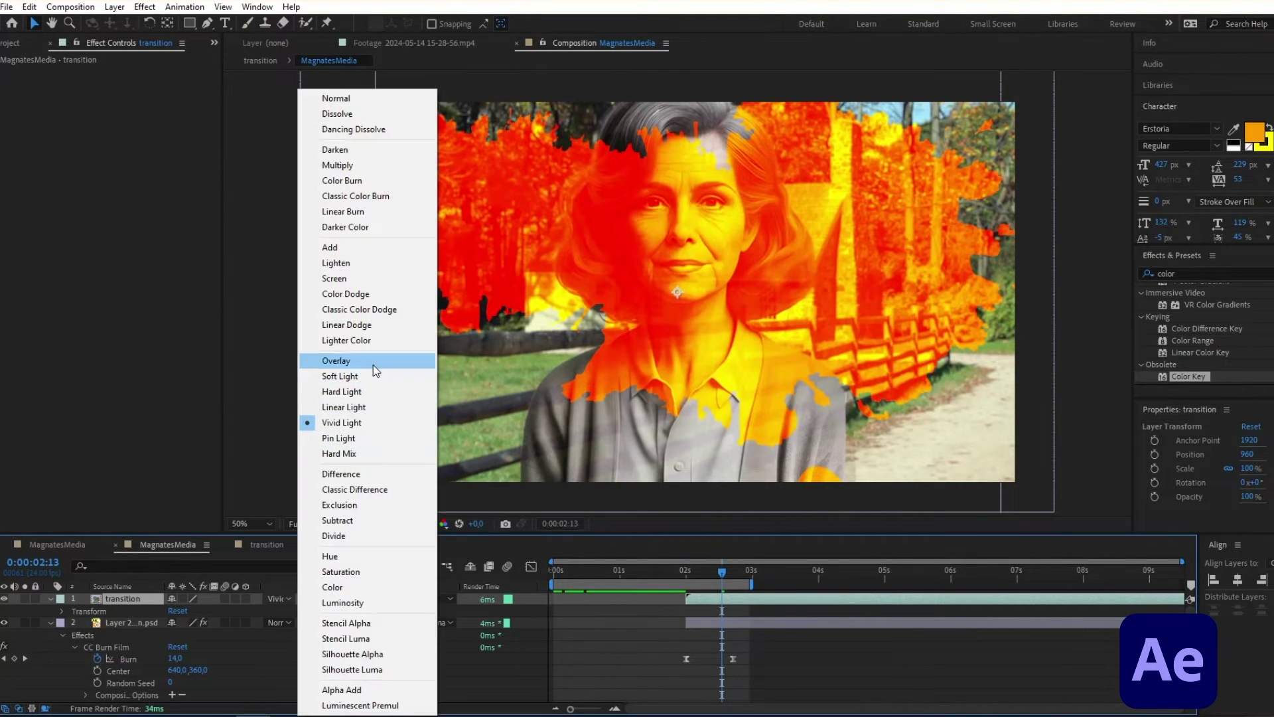
click(341, 392)
click(278, 599)
click(356, 474)
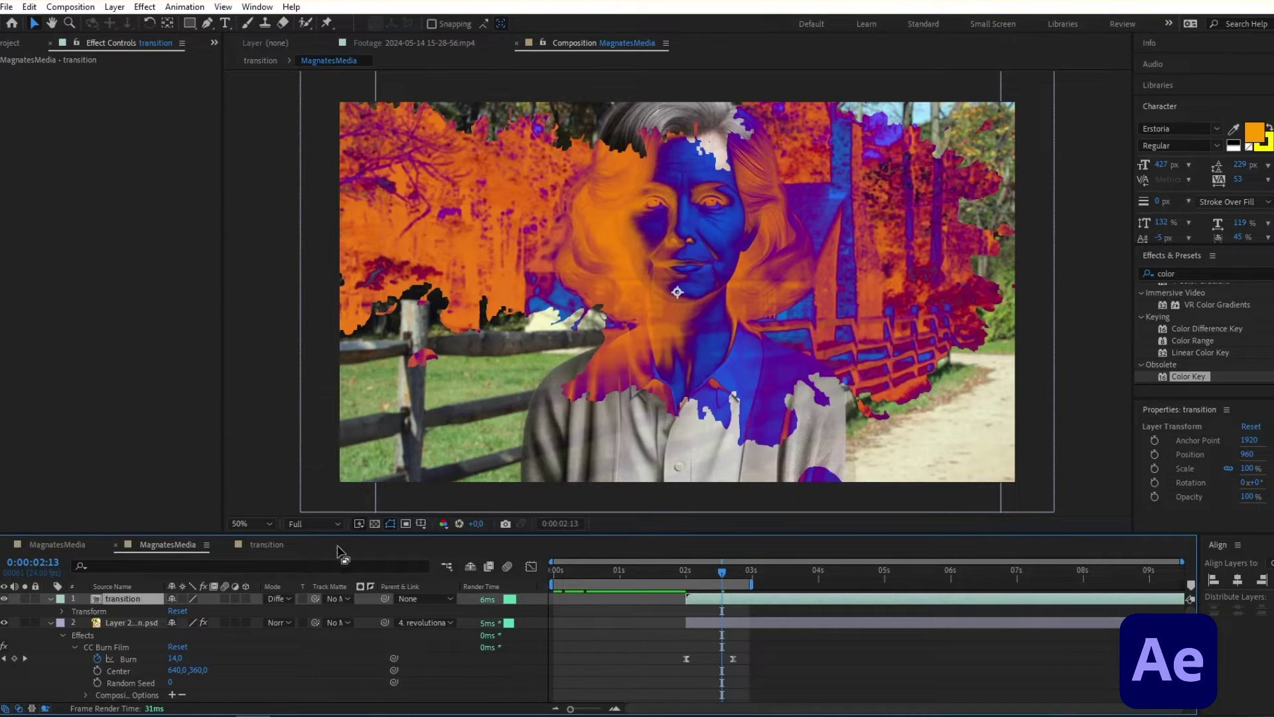
Set the transition layer's blending mode to Hard Light and its Opacity to 46%.
click(285, 597)
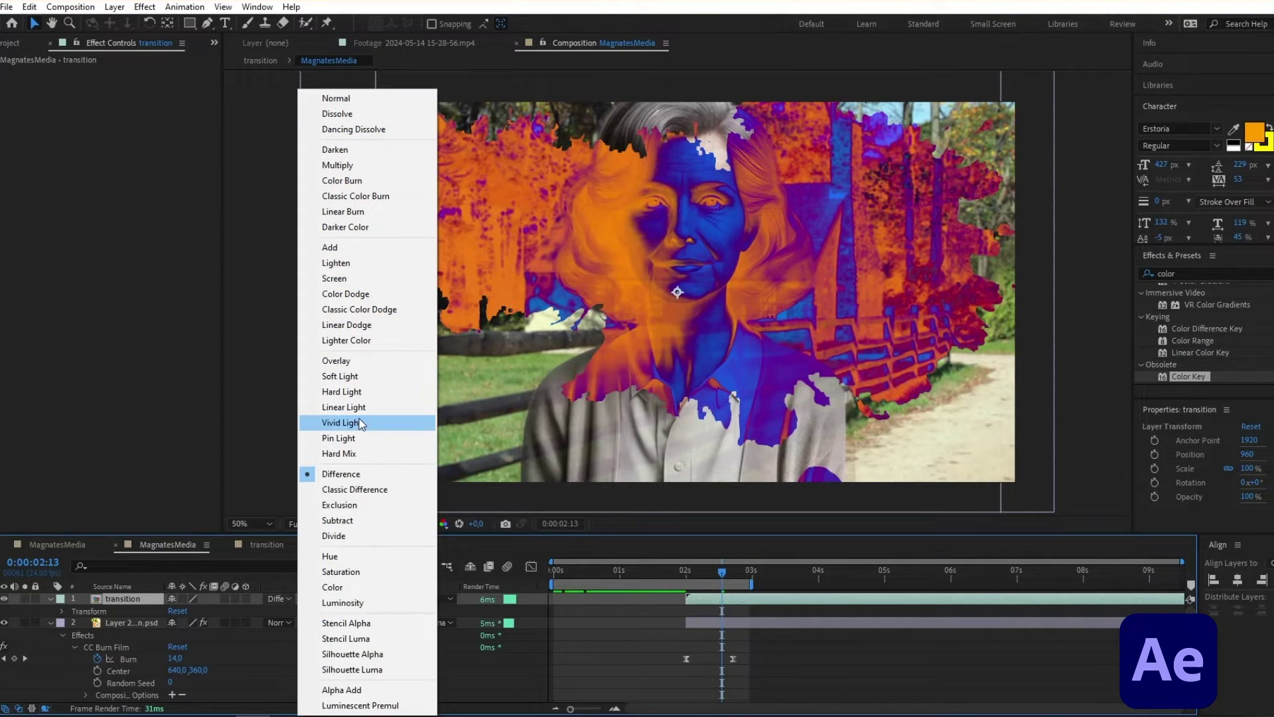
click(338, 422)
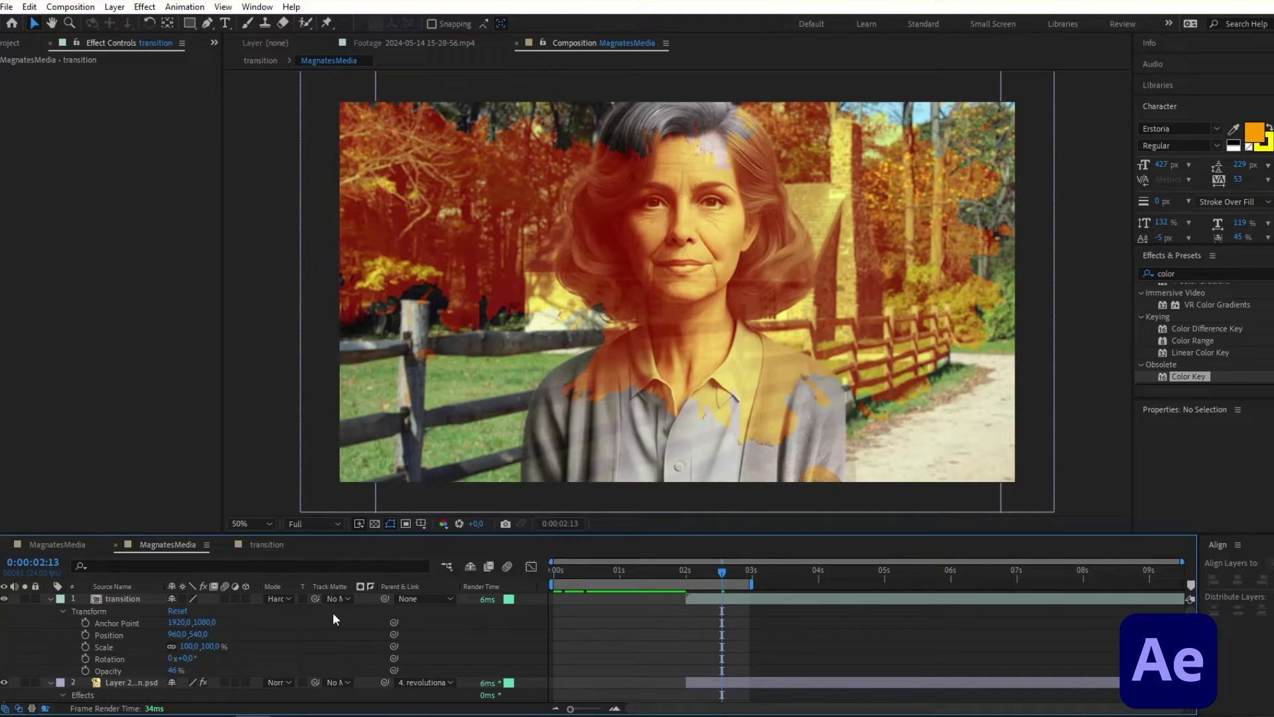
click(278, 599)
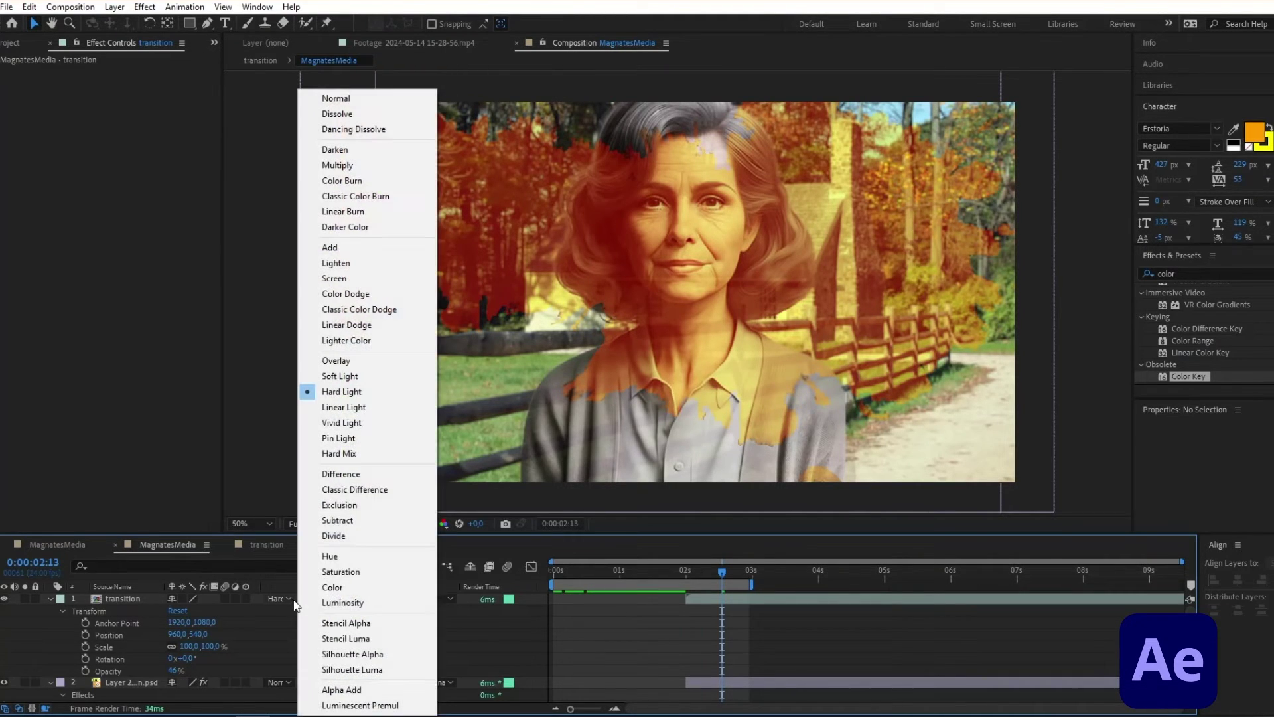
click(840, 616)
In the transition composition, set the orange shape layer's blending mode to Multiply.
click(273, 541)
click(289, 598)
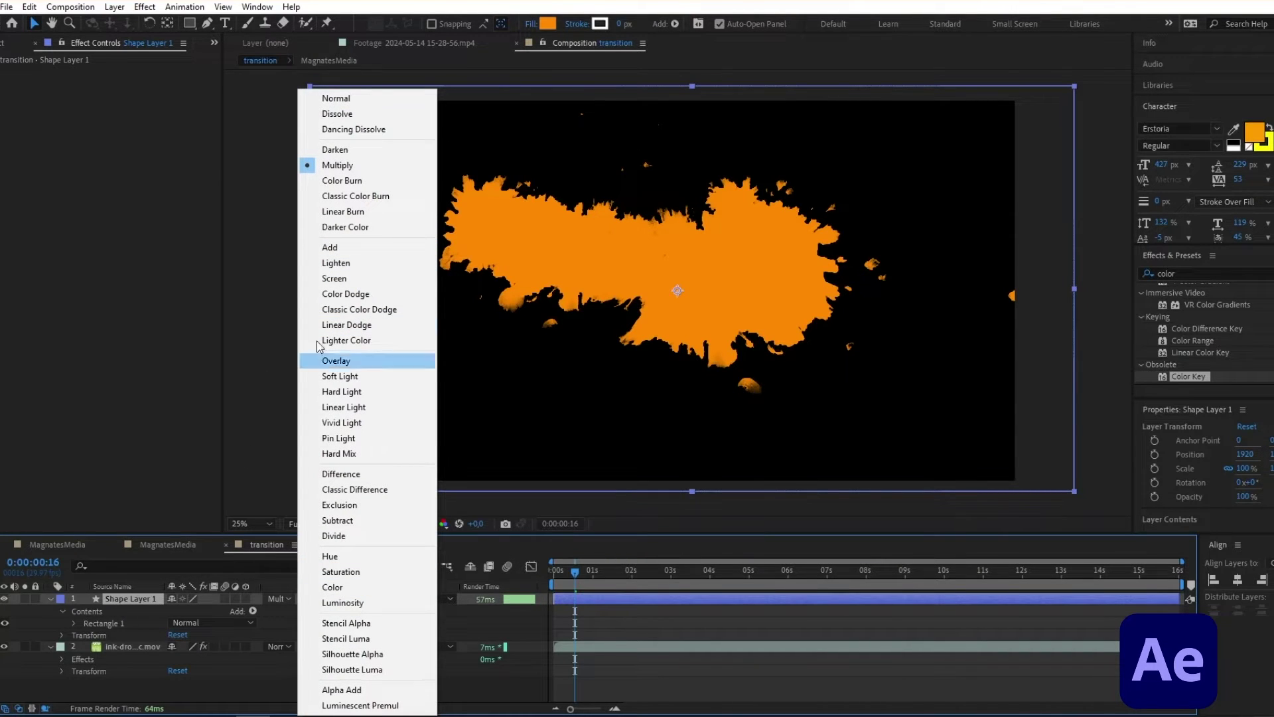
click(644, 622)
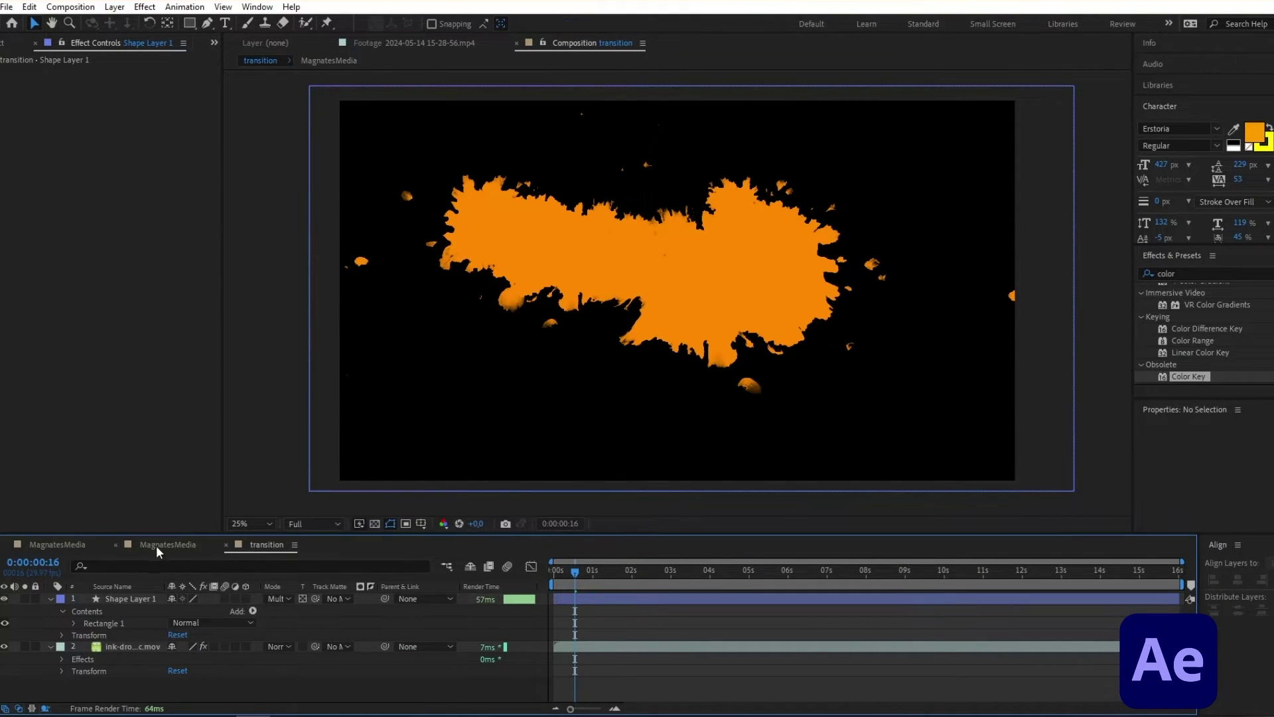
Return to the MagnatesMedia composition and preview the animation from the start with the work area extended to about 5 seconds.
click(157, 545)
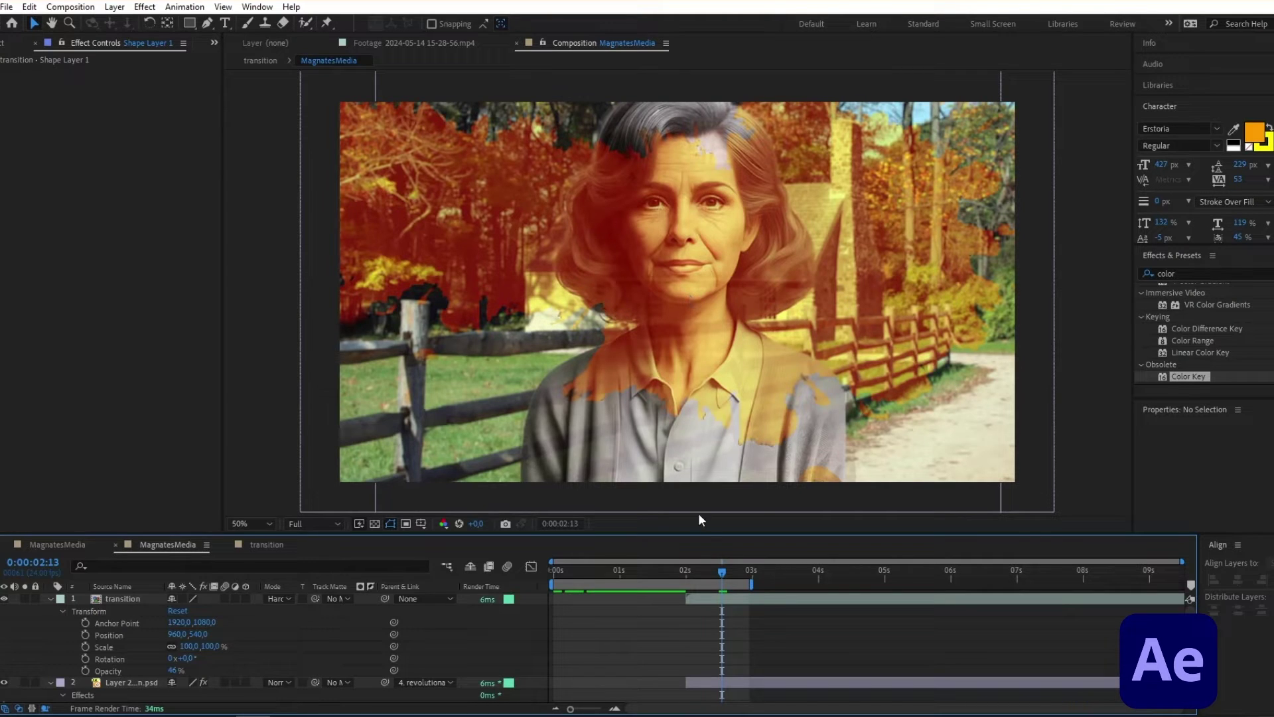
drag(722, 581, 487, 545)
key(space)
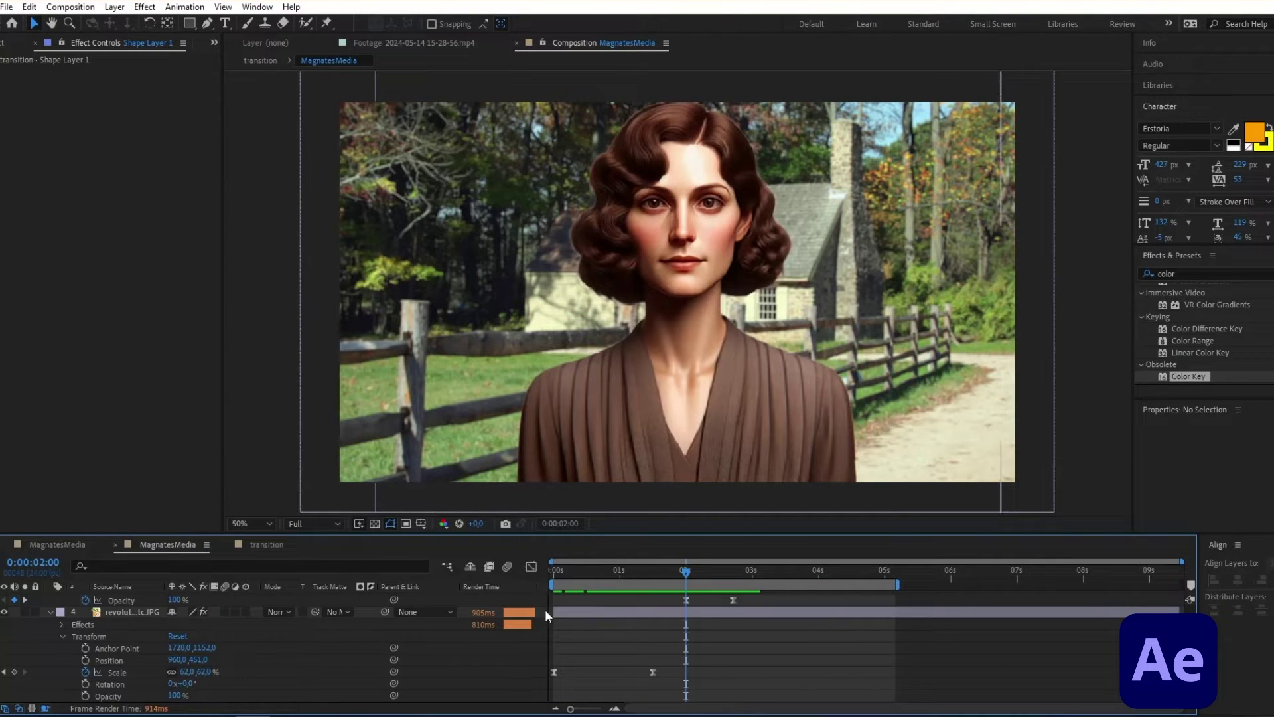
Keyframe the historic house background's Scale at 0:00:02:00, and reduce it to about 51% in another keyframe at 0:00:04:04.
click(14, 672)
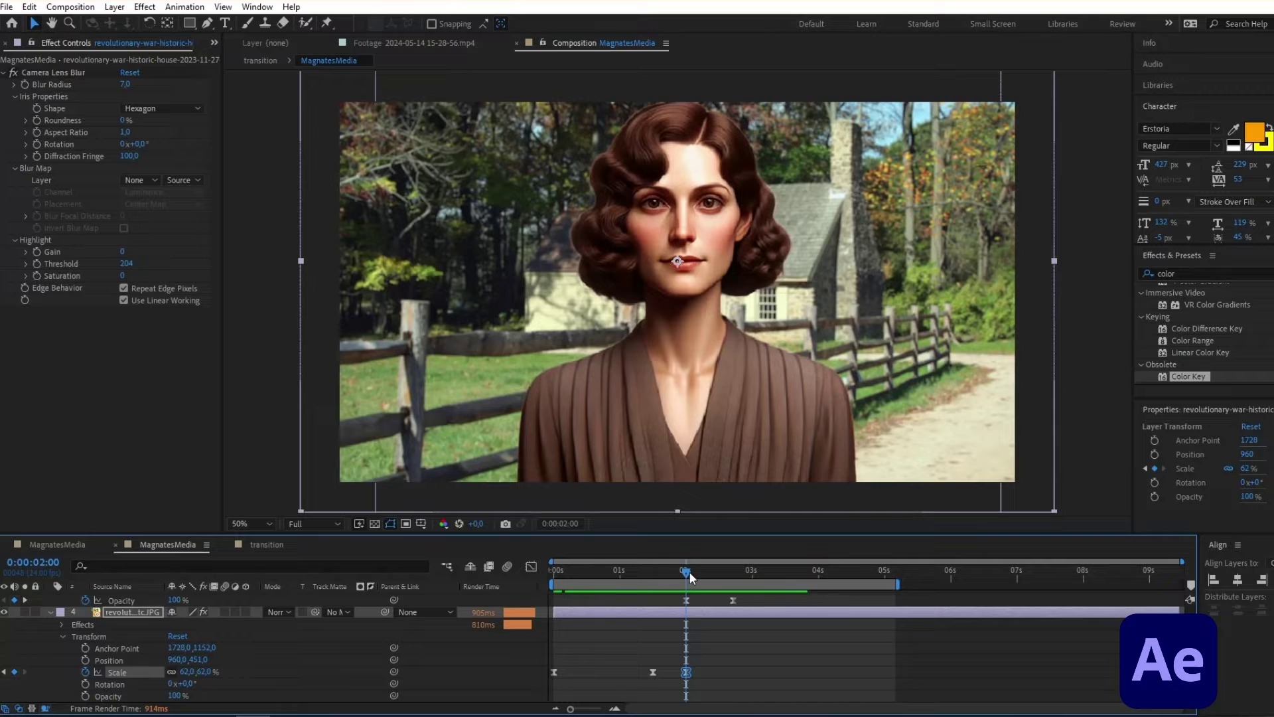
drag(690, 571, 832, 587)
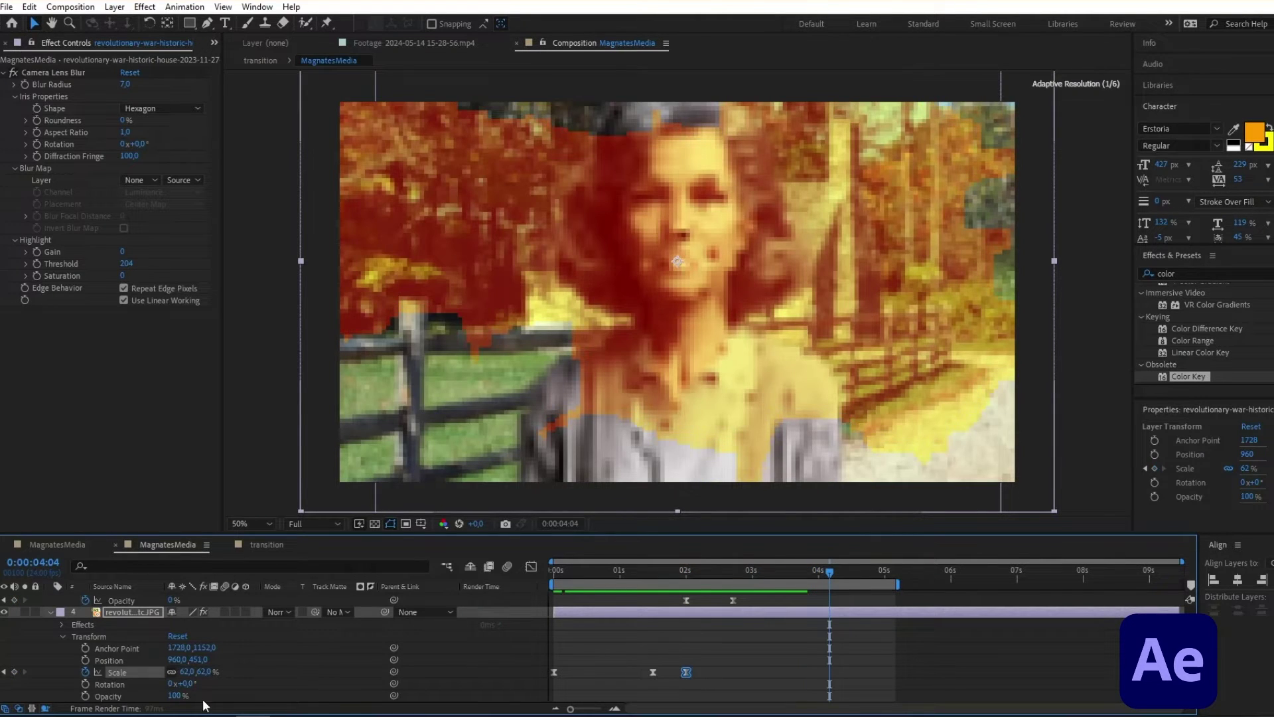
click(14, 672)
key(Page_Down)
key(Page_Down)
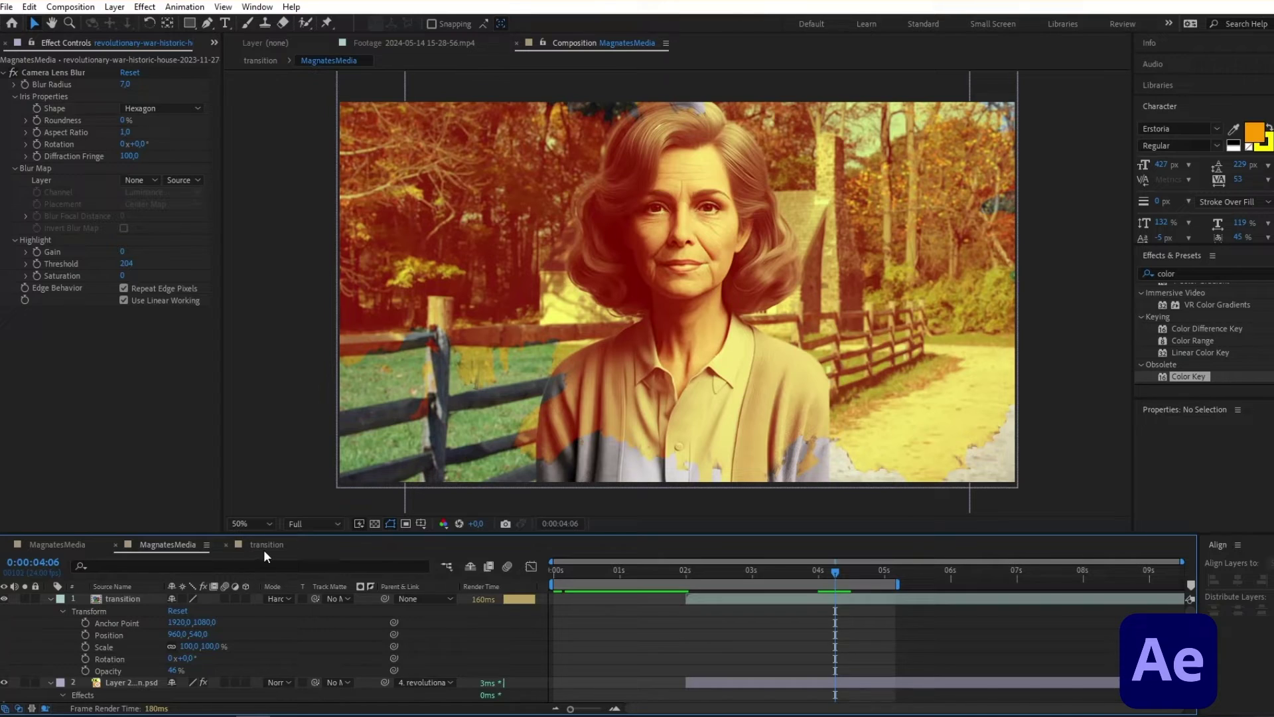
Enable Time Remapping on the ink footage layer inside the transition composition.
click(265, 547)
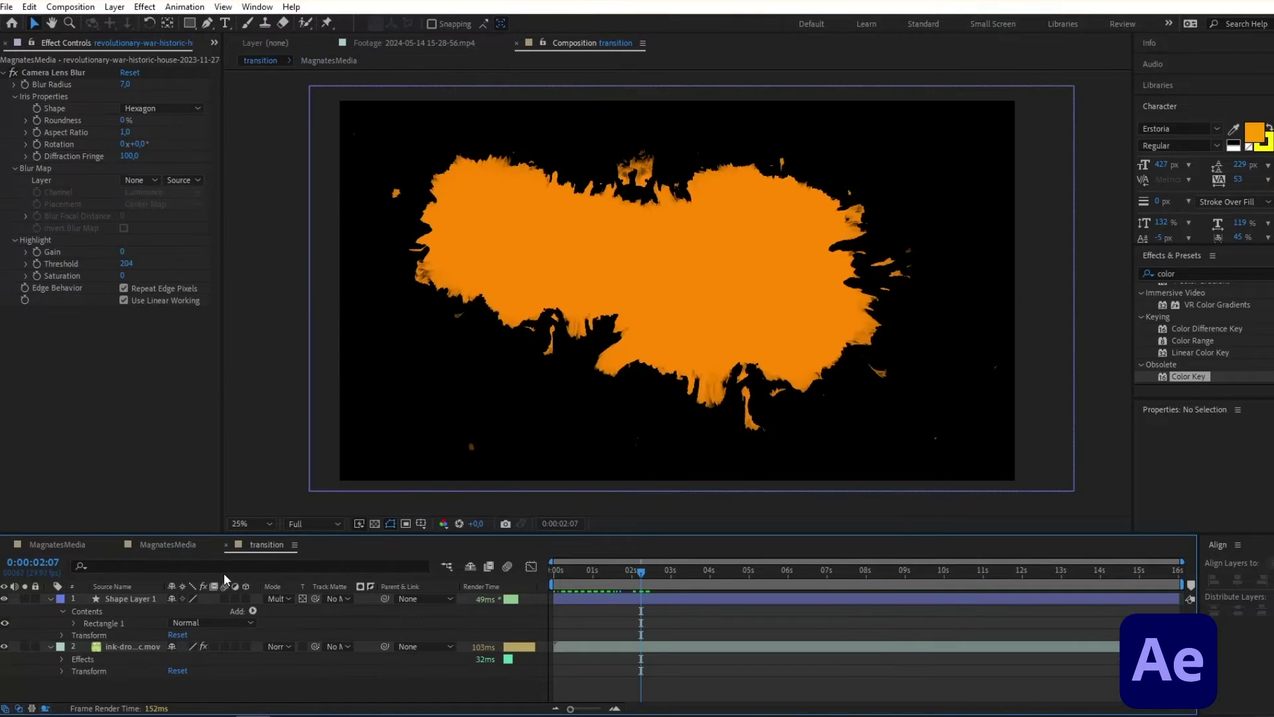
click(128, 648)
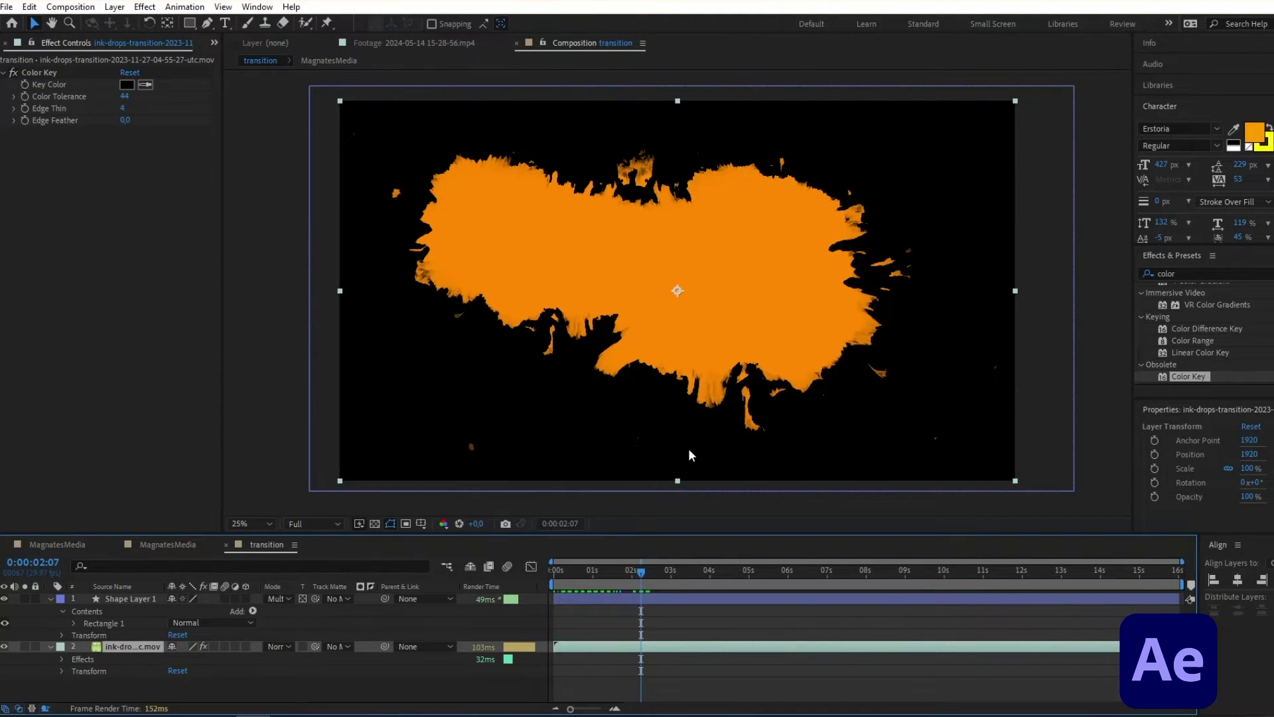
right_click(130, 647)
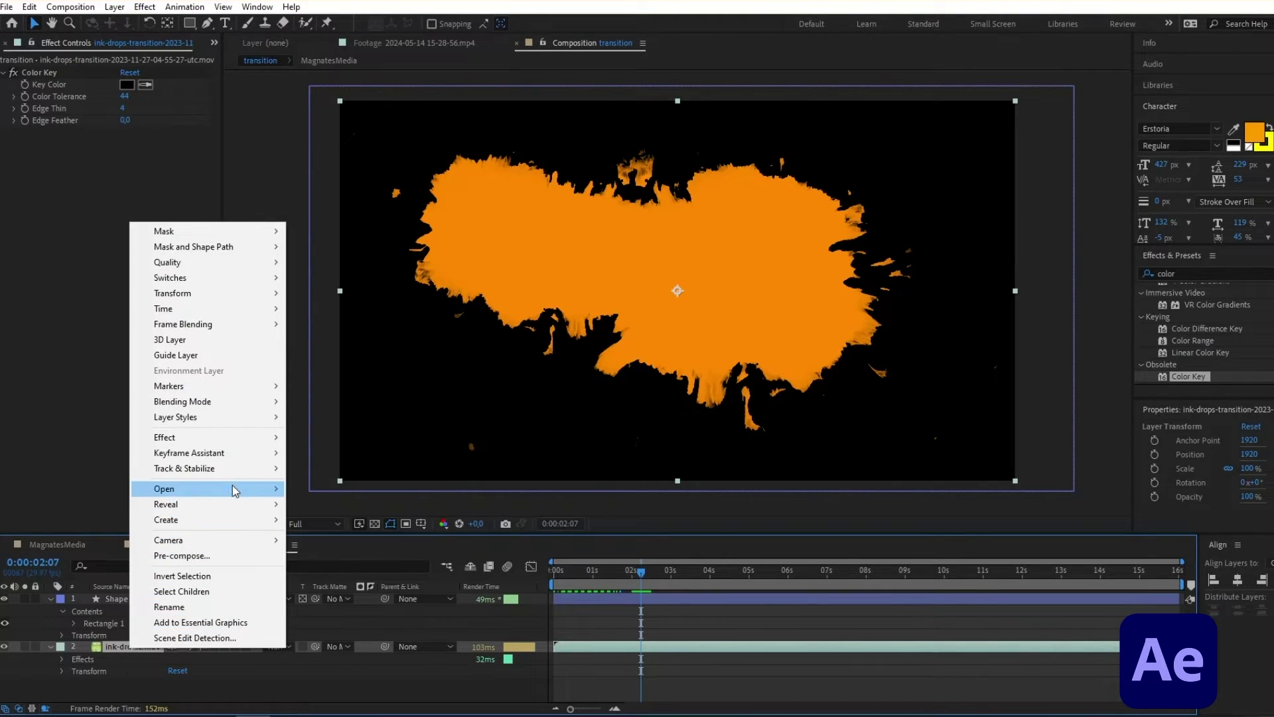
mouse_move(197, 314)
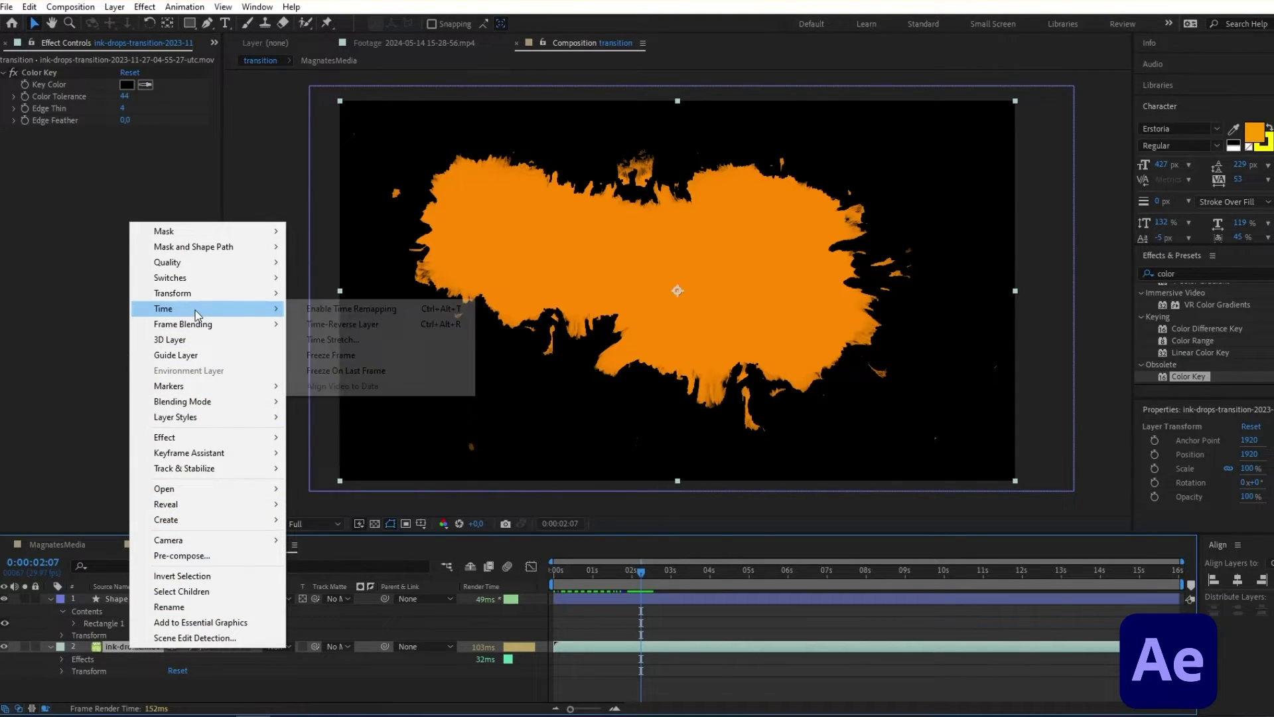
click(347, 309)
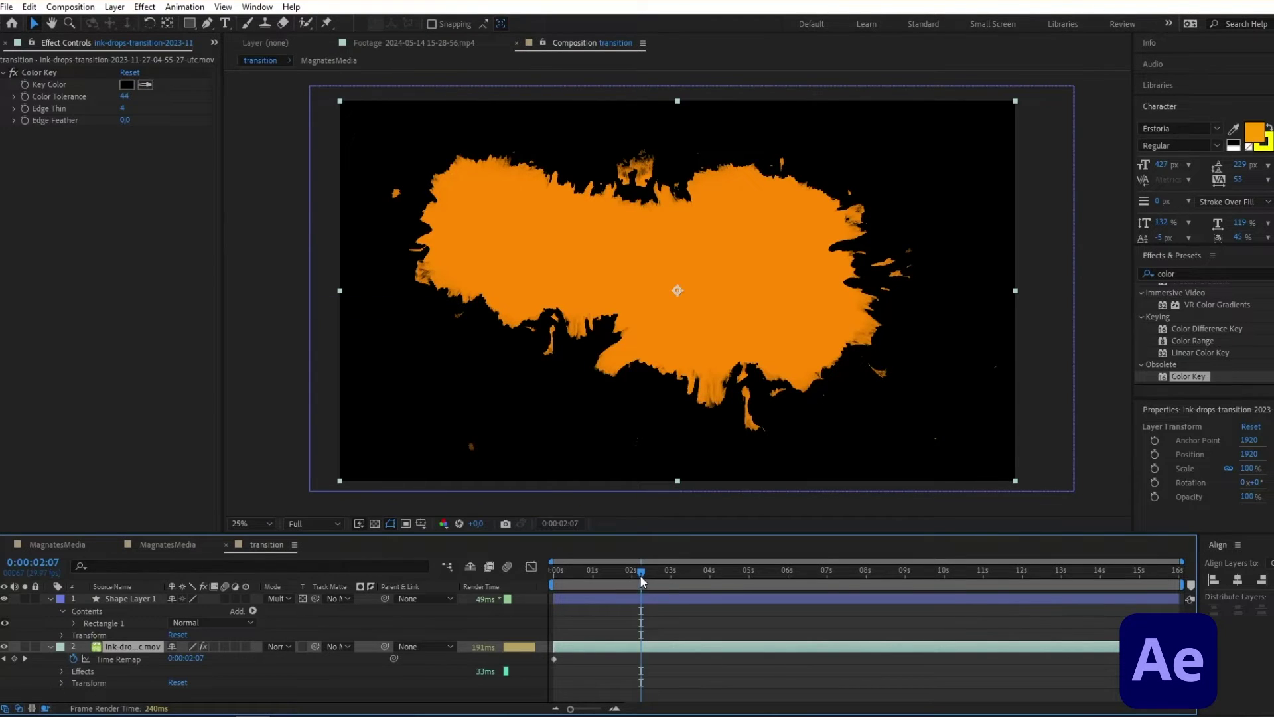
Add a Time Remap keyframe to the ink footage at 0:00:03:16 and move it to about 14 seconds to slow the spread.
drag(640, 575, 690, 583)
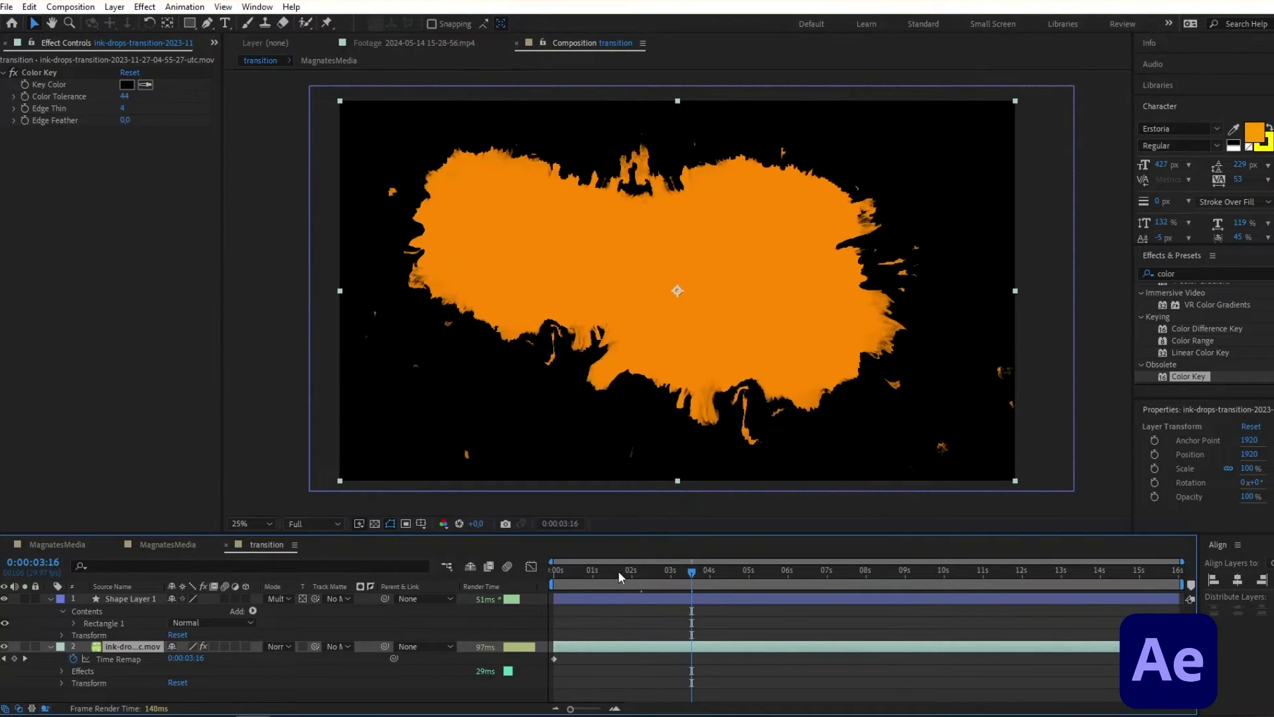
click(14, 659)
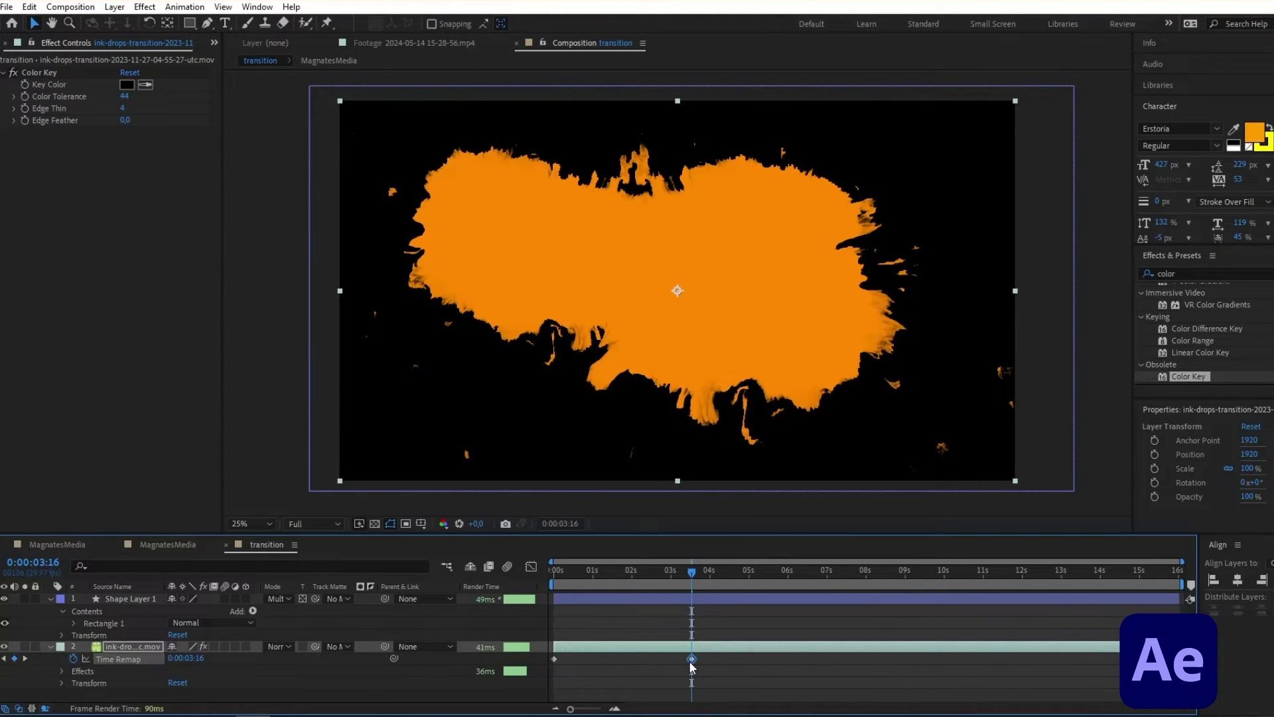
drag(692, 659, 1098, 667)
click(1131, 662)
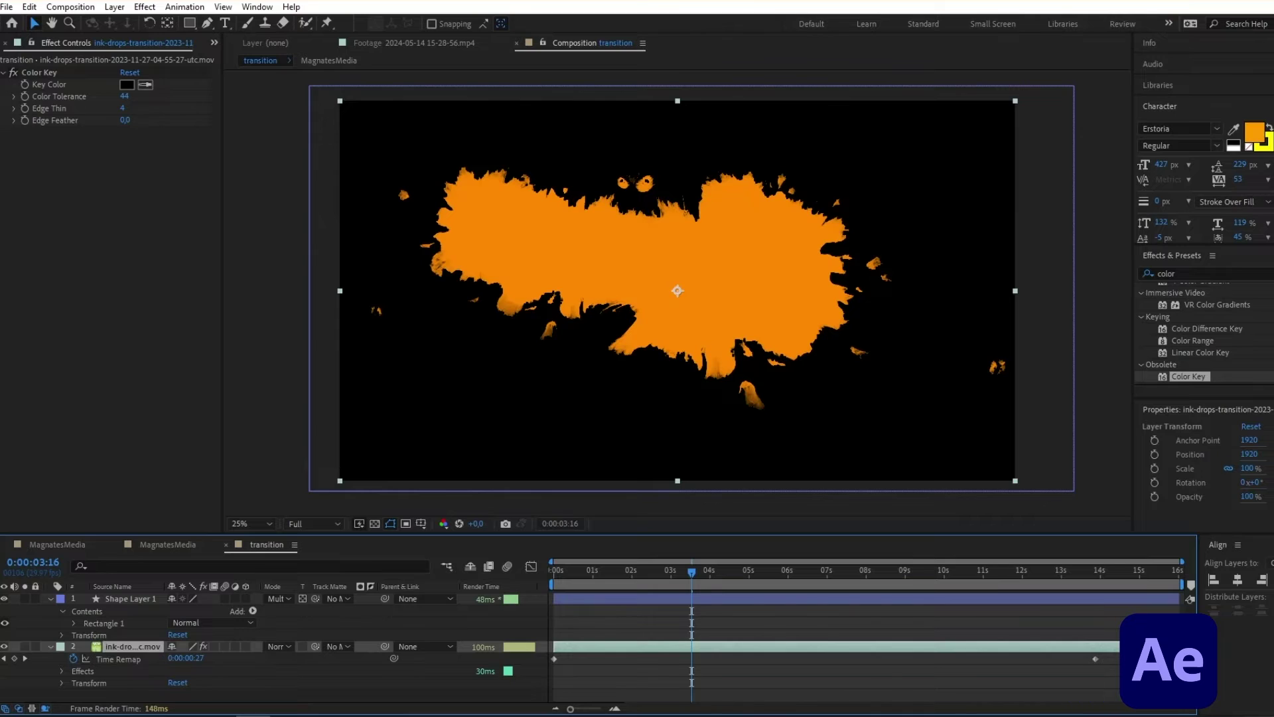
Add a new adjustment layer at the top of the MagnatesMedia composition and apply Quick Chromatic Aberration 3 to it.
key(space)
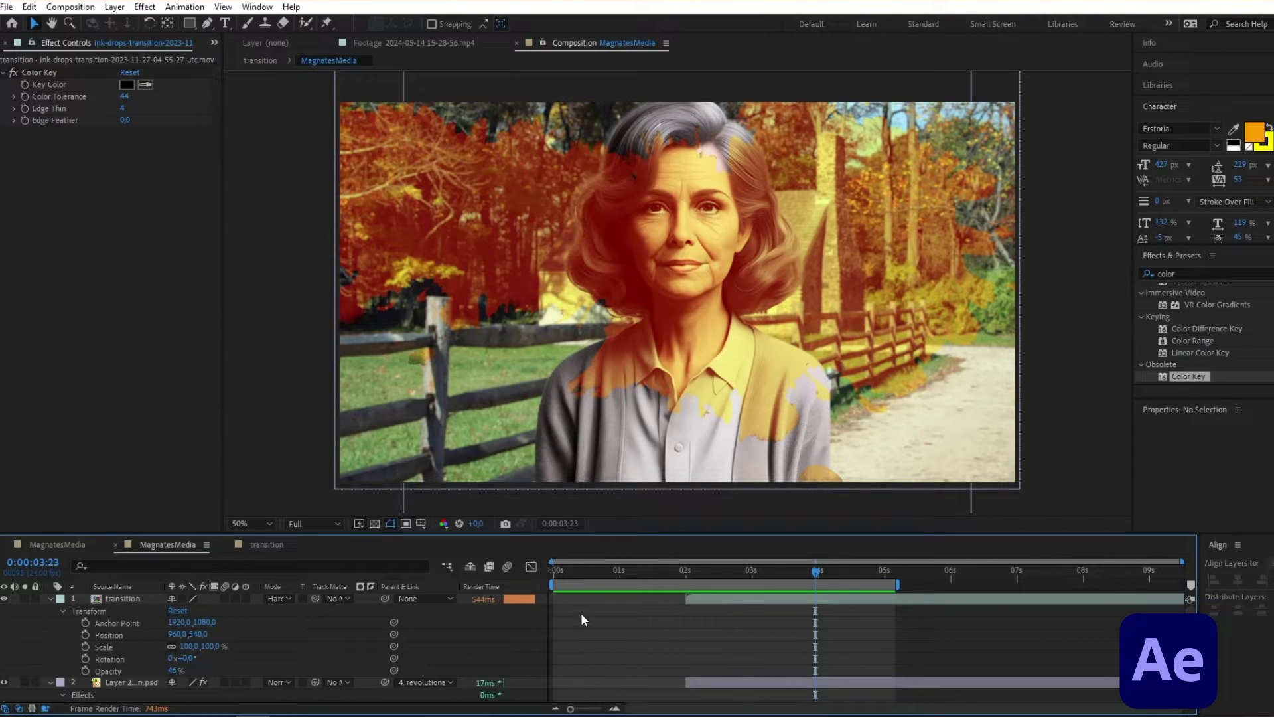
right_click(641, 643)
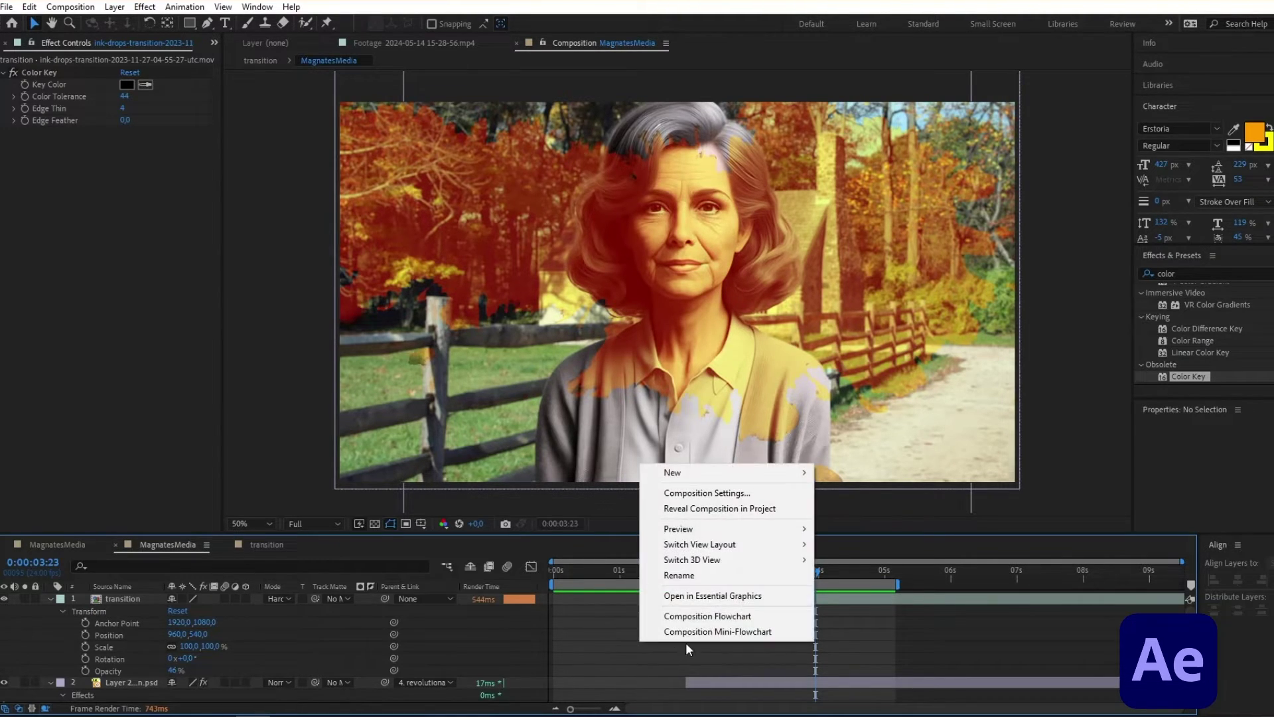
mouse_move(677, 472)
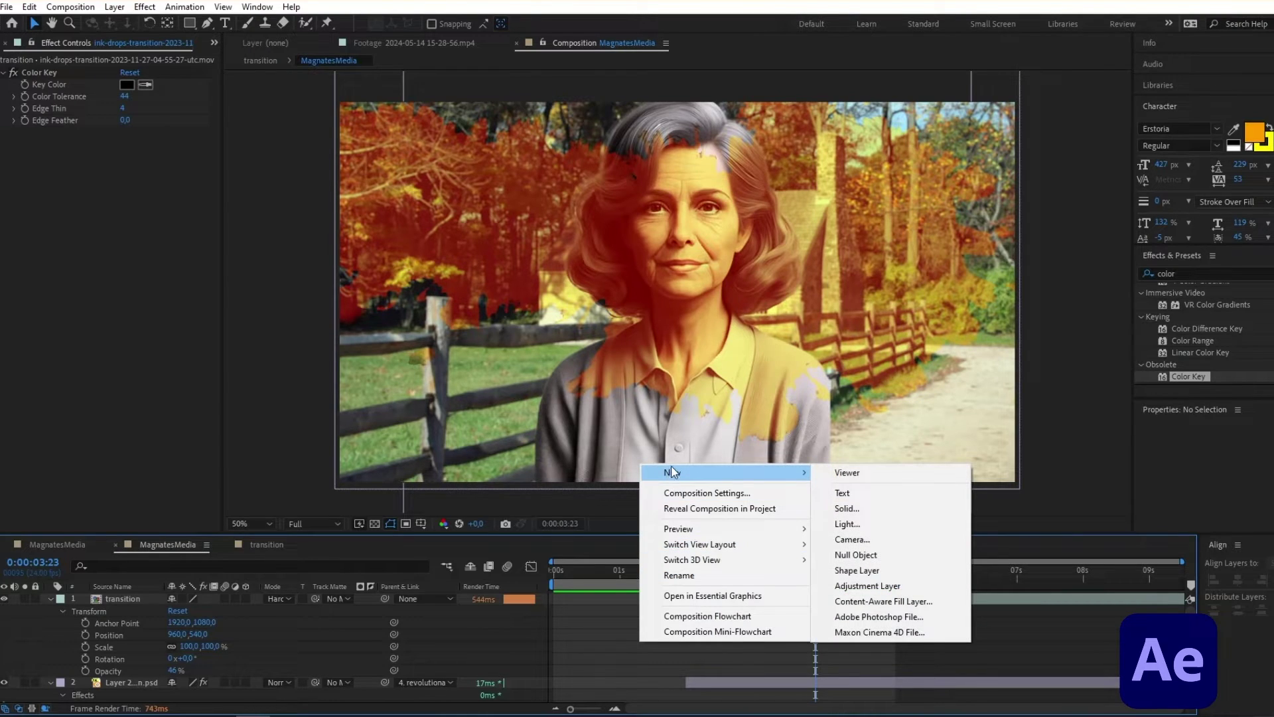
click(870, 585)
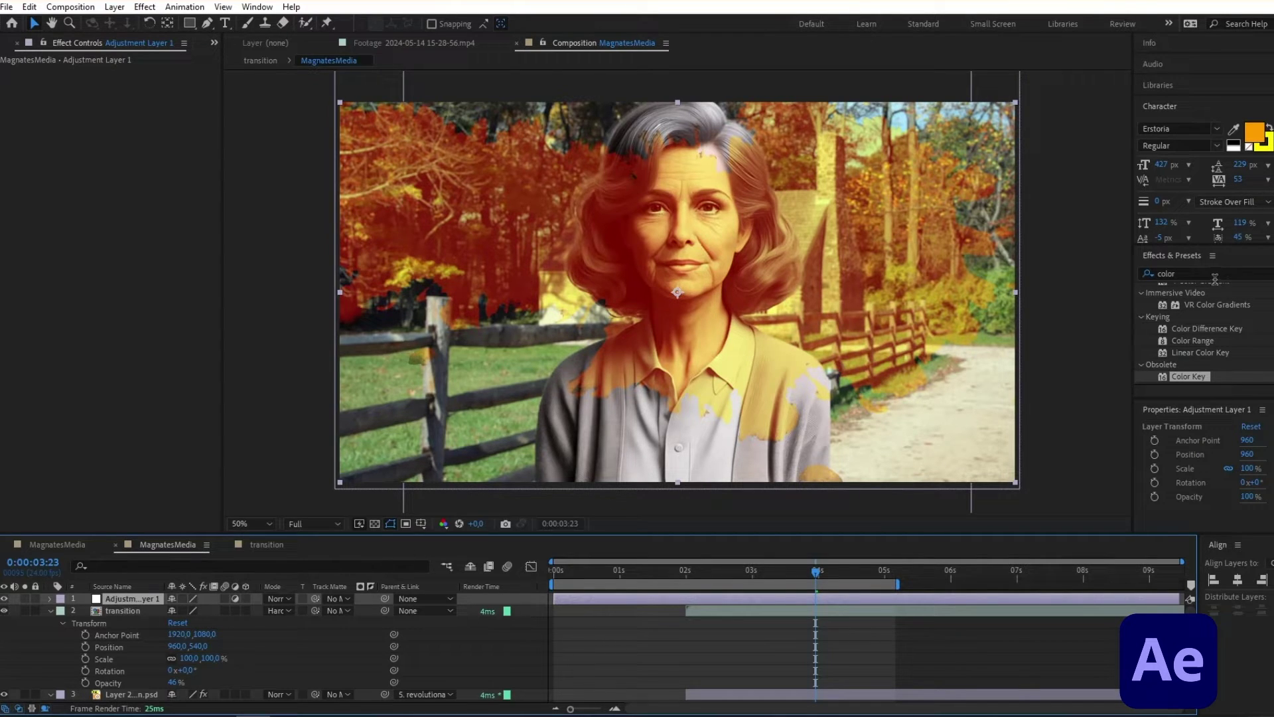
drag(1215, 278, 1135, 271)
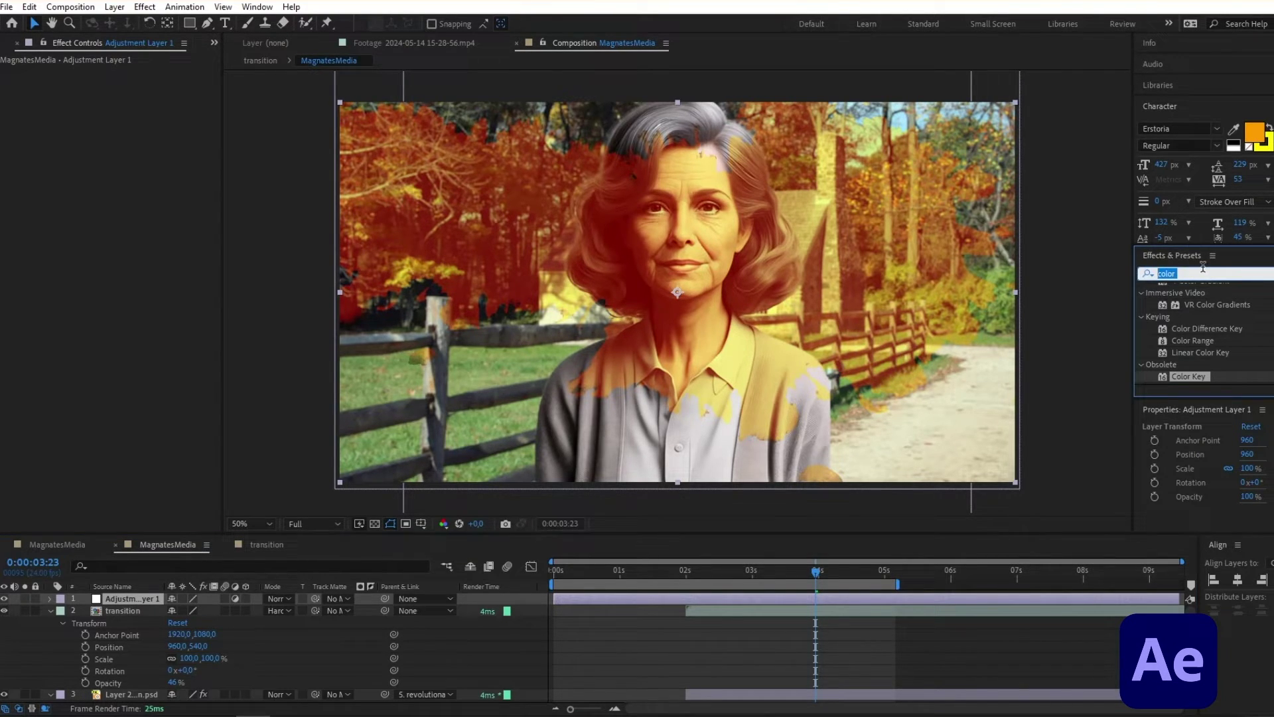
text(quick)
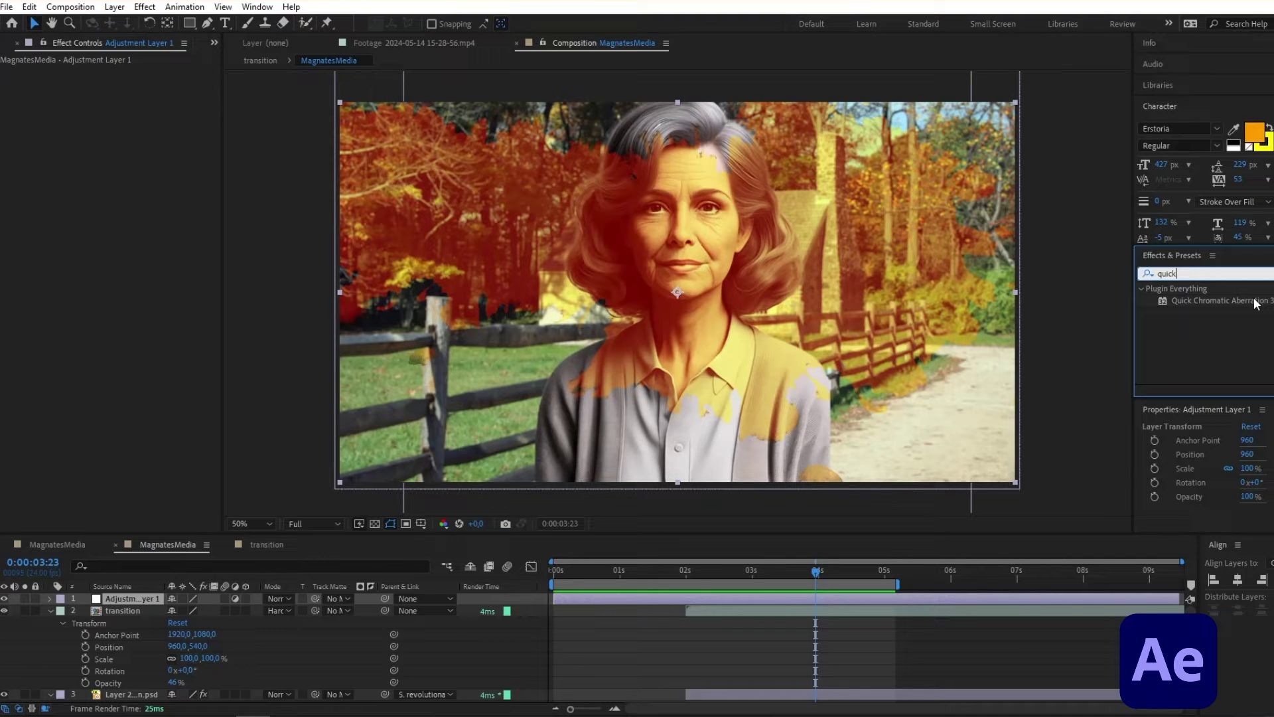
drag(1256, 304, 142, 596)
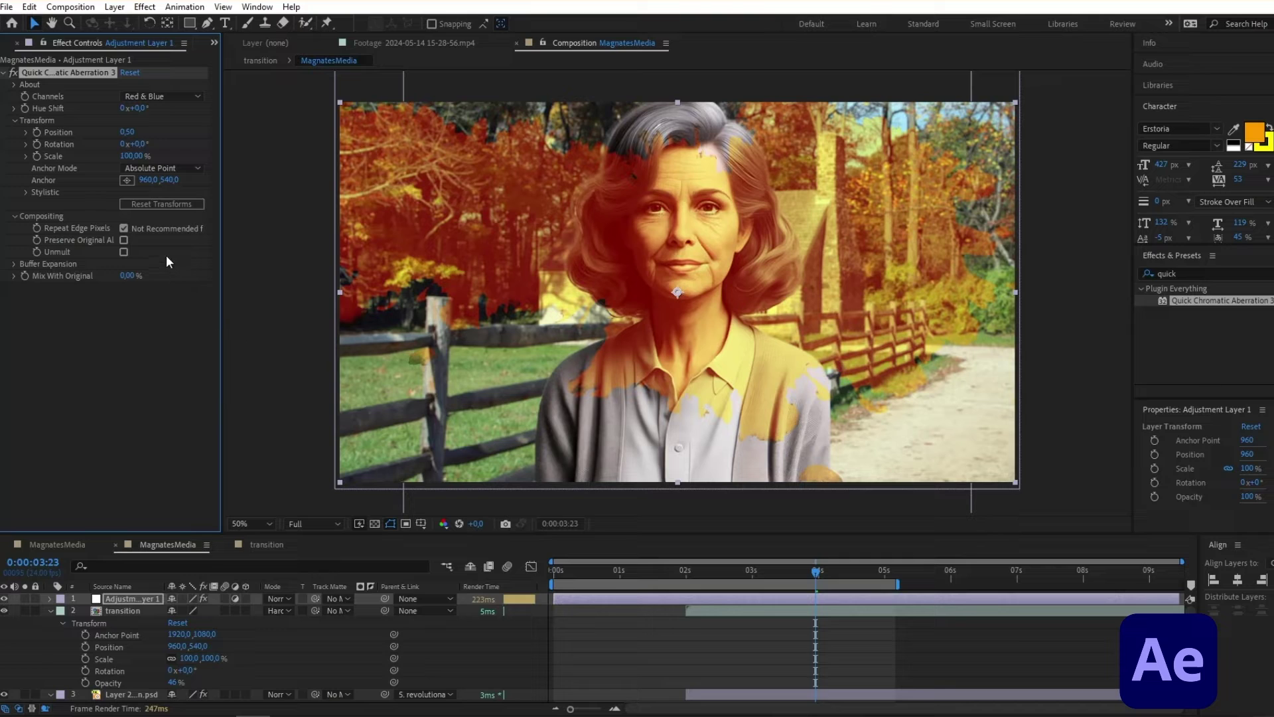
Set the chromatic aberration's Position to 3.50 and its Hue Shift to 216°.
drag(132, 132, 135, 132)
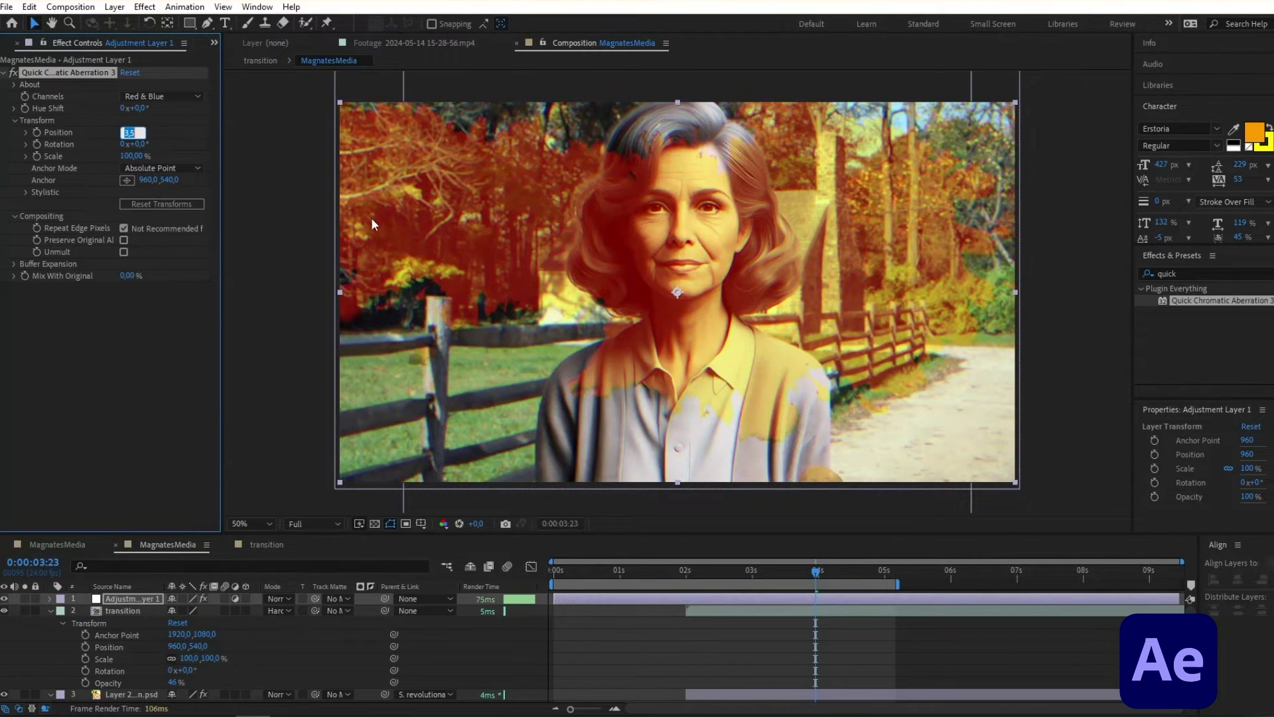
click(647, 635)
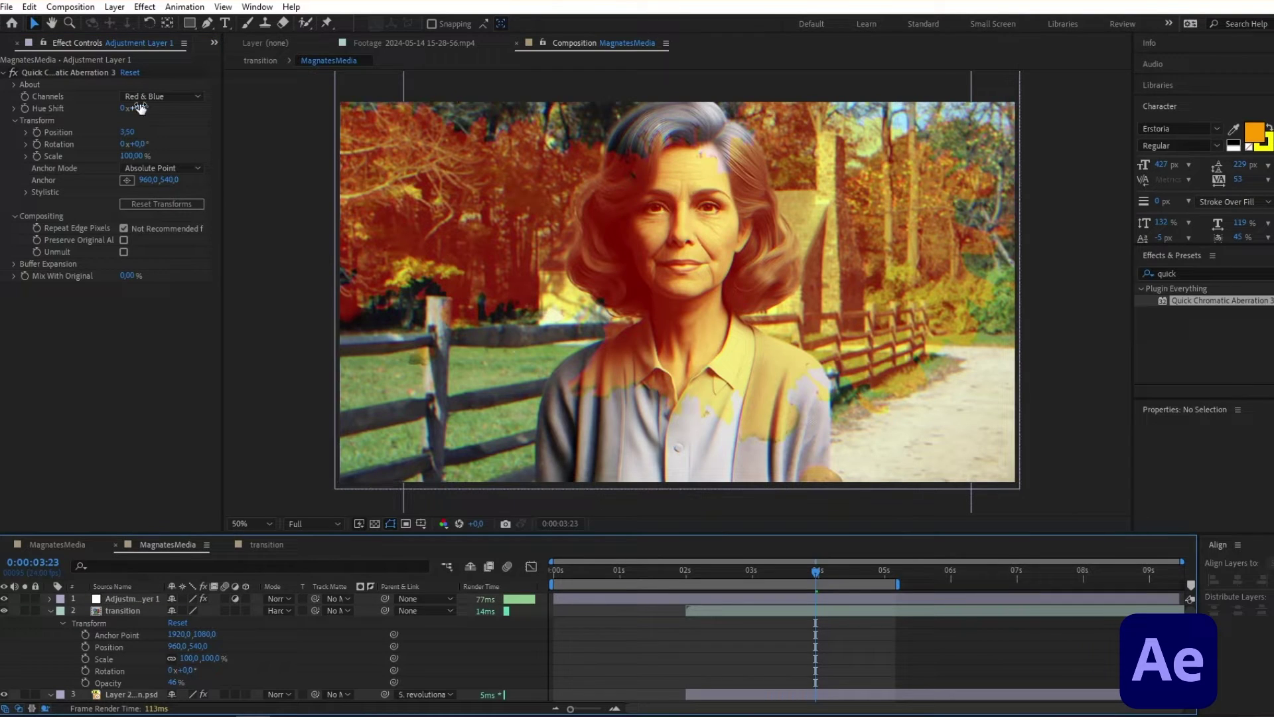
drag(136, 108, 287, 124)
click(597, 641)
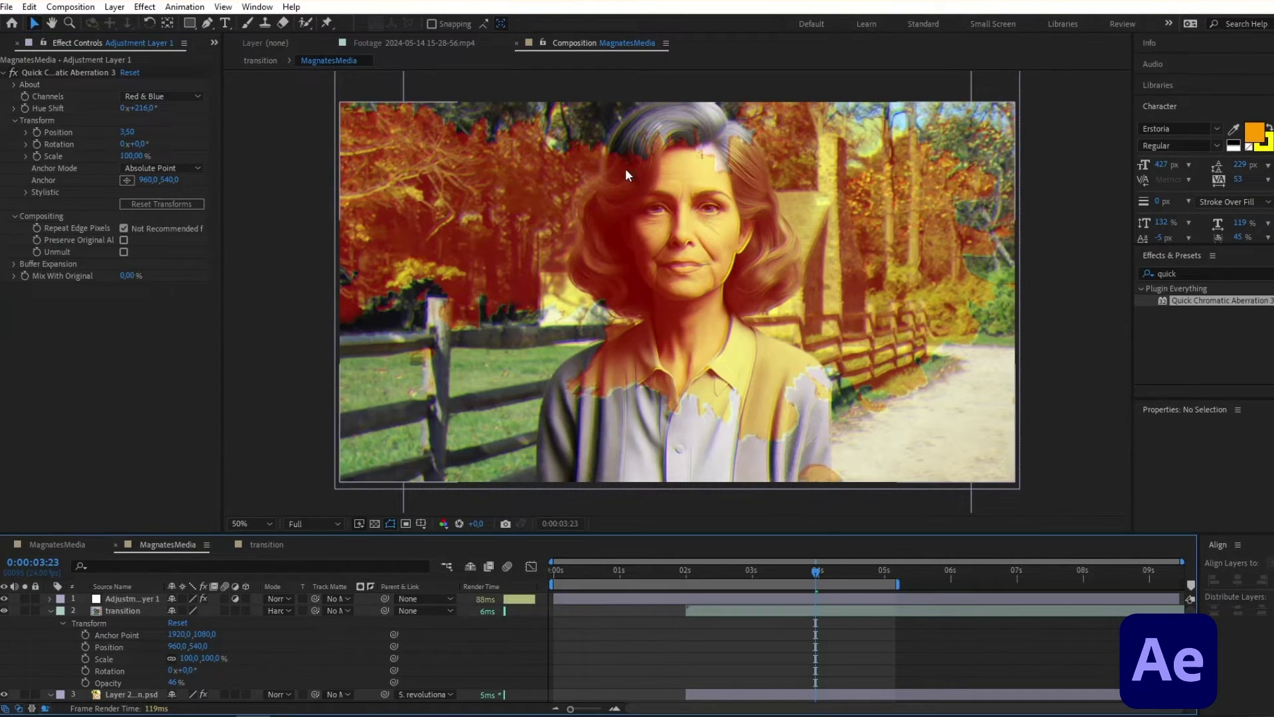
click(632, 601)
right_click(140, 600)
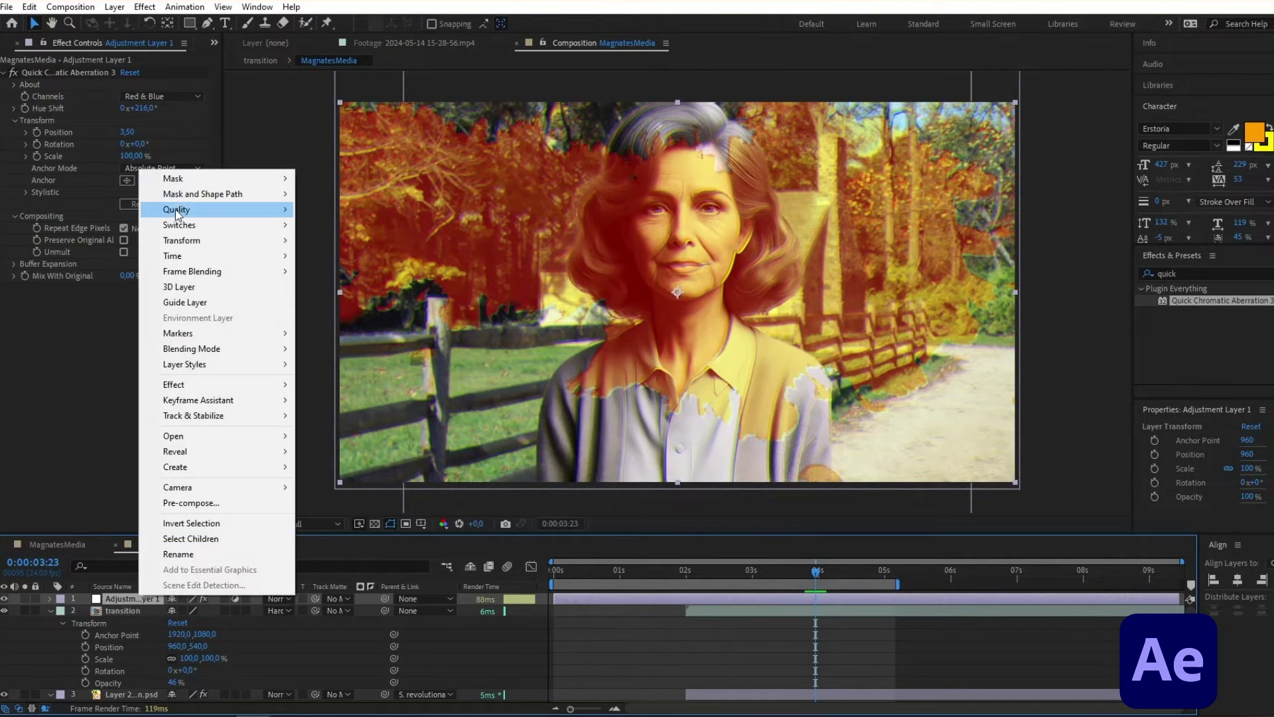
mouse_move(167, 186)
click(406, 180)
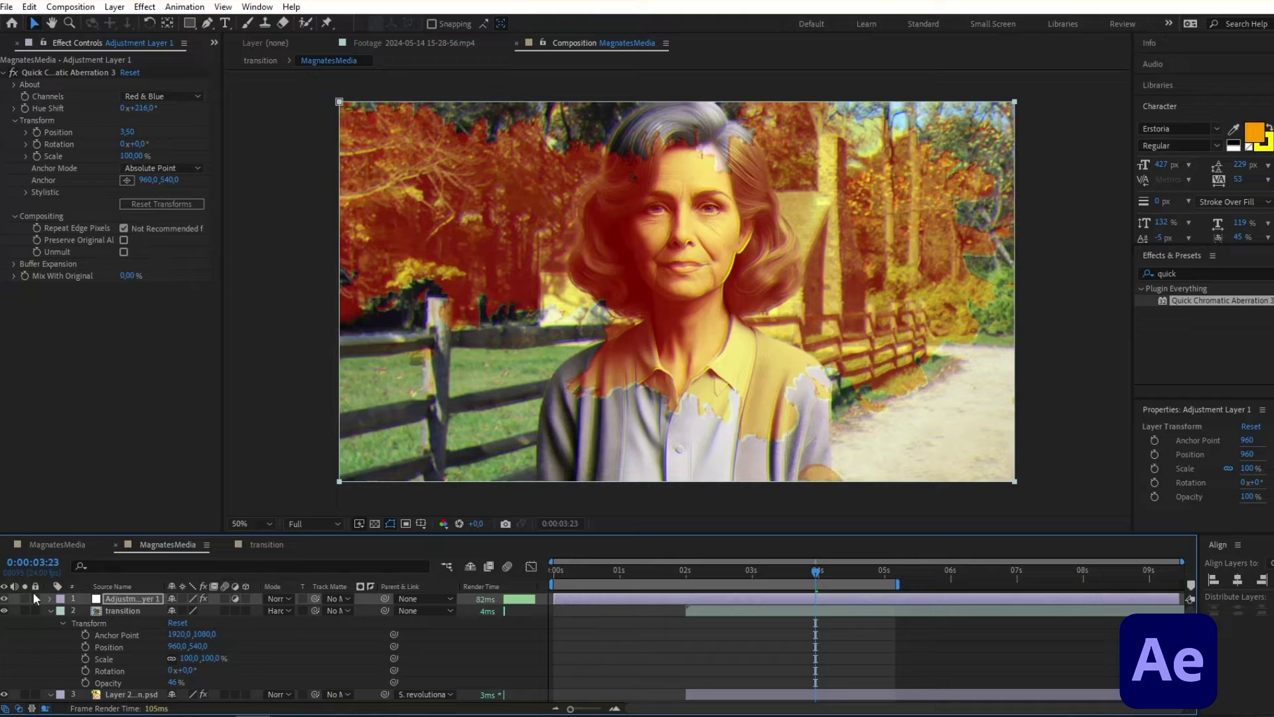
click(50, 599)
click(64, 612)
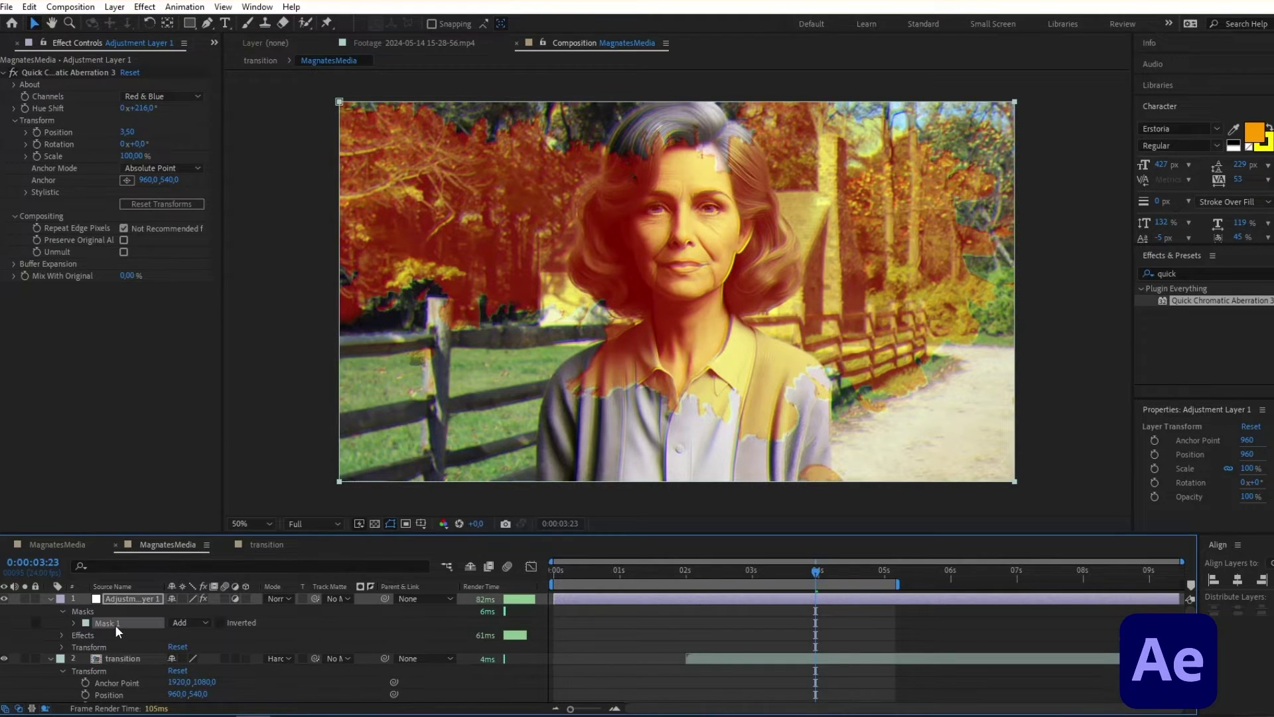
key(Delete)
Draw a large elliptical mask on the adjustment layer, centre it around the woman, and invert it.
drag(189, 23, 226, 65)
drag(500, 86, 1038, 525)
click(36, 26)
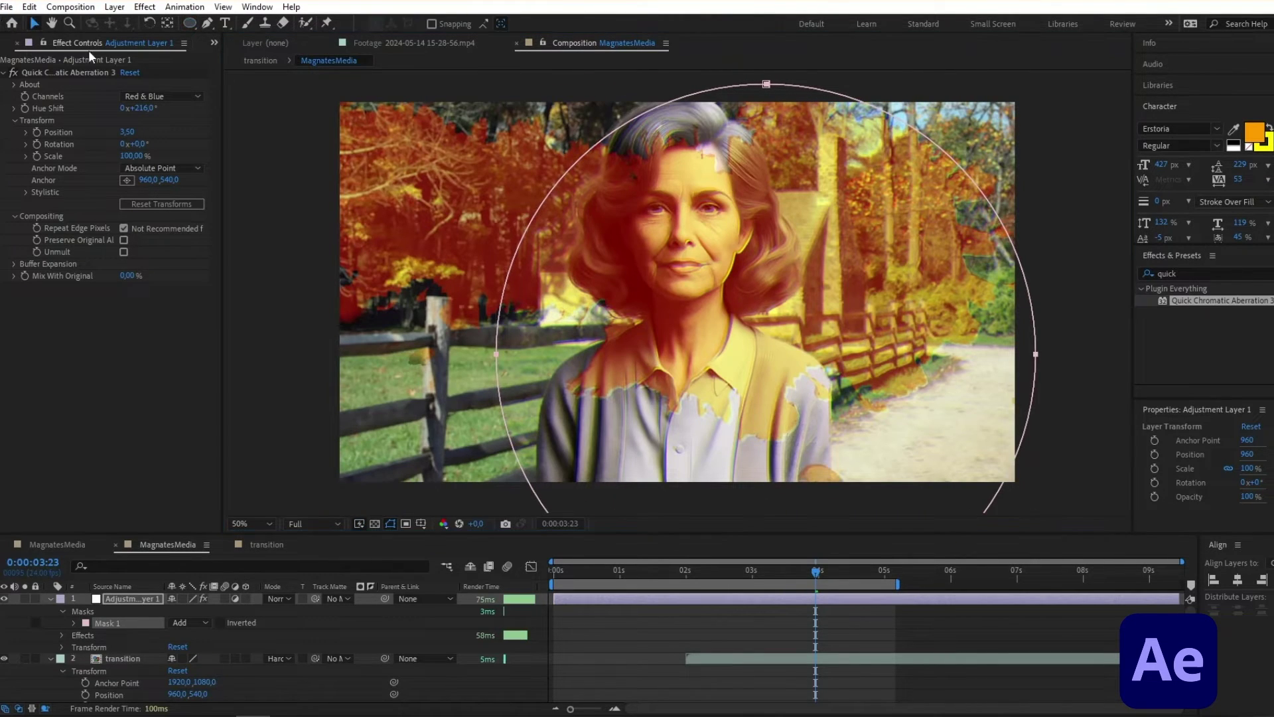
drag(1033, 390, 839, 275)
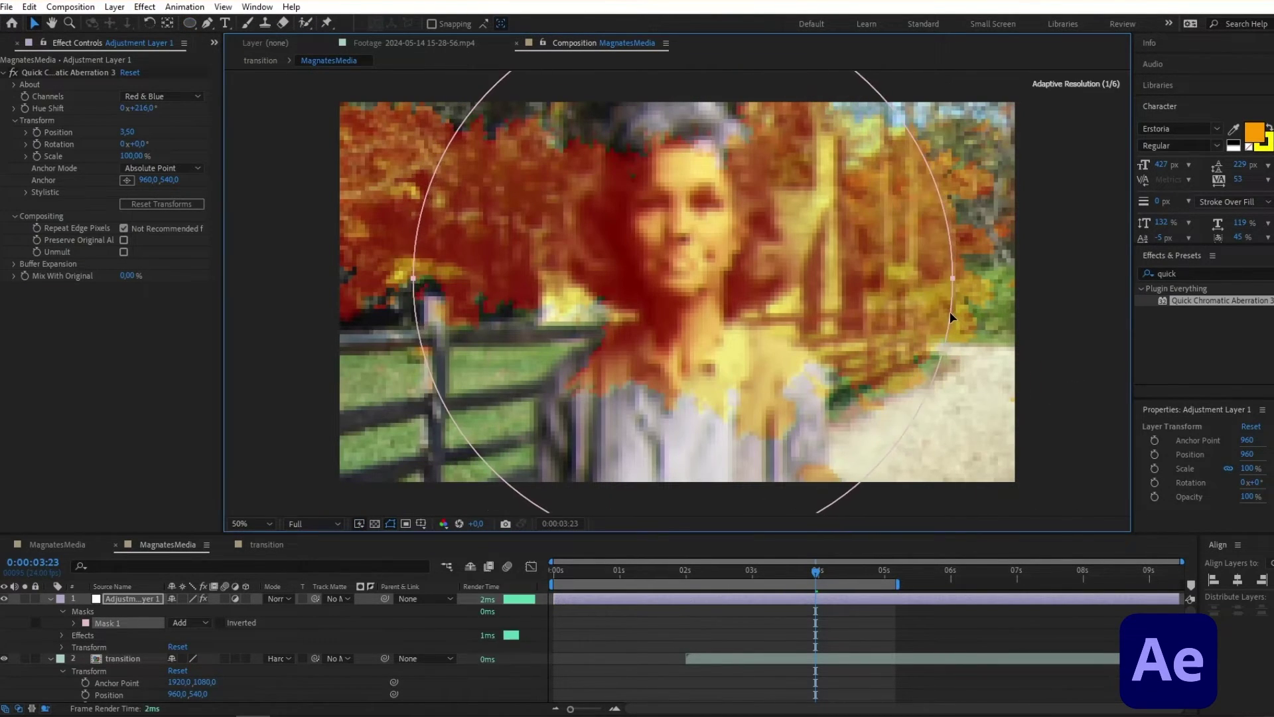
click(220, 623)
click(639, 624)
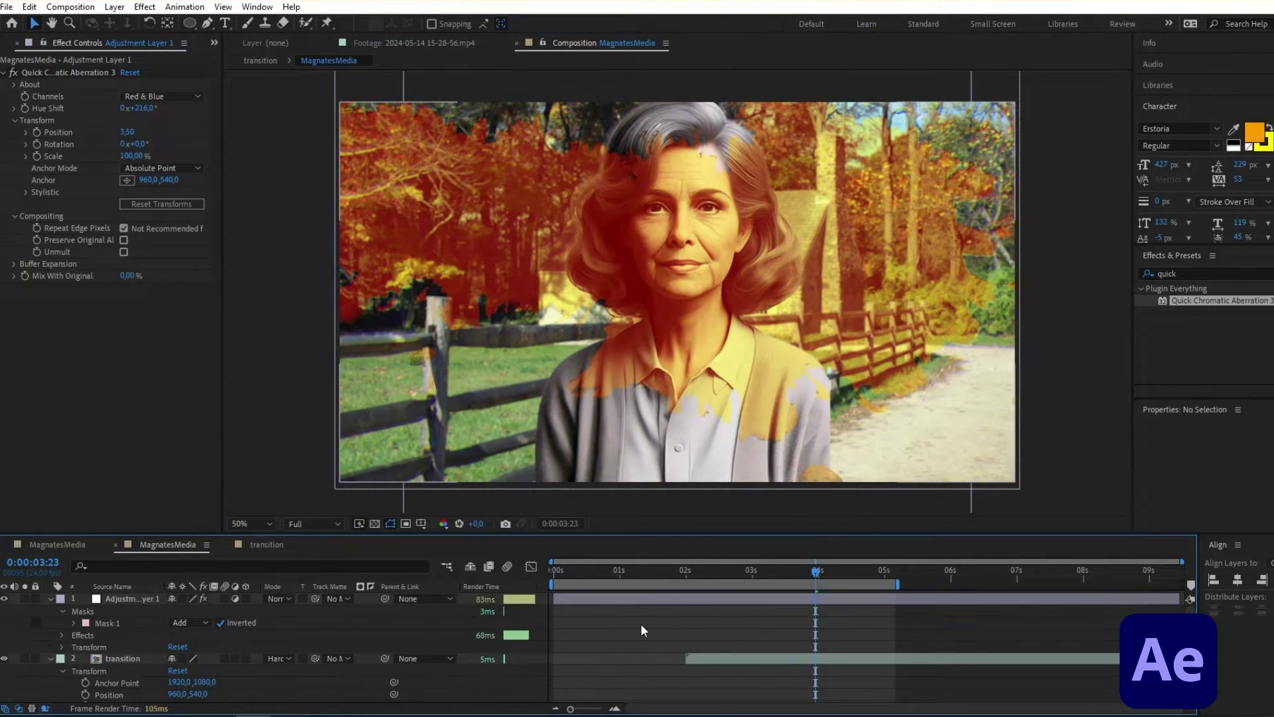
Set the elliptical mask's feather to 26 pixels and its expansion to -26 pixels.
click(73, 623)
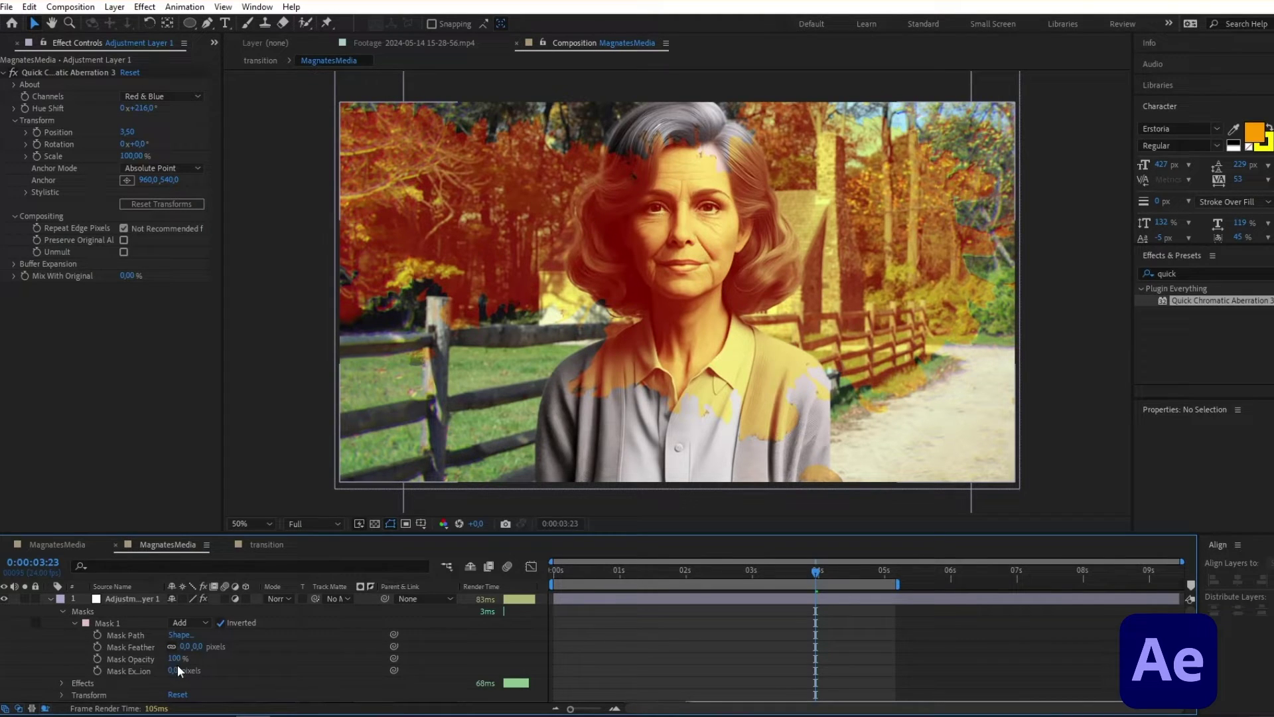
drag(174, 671, 235, 652)
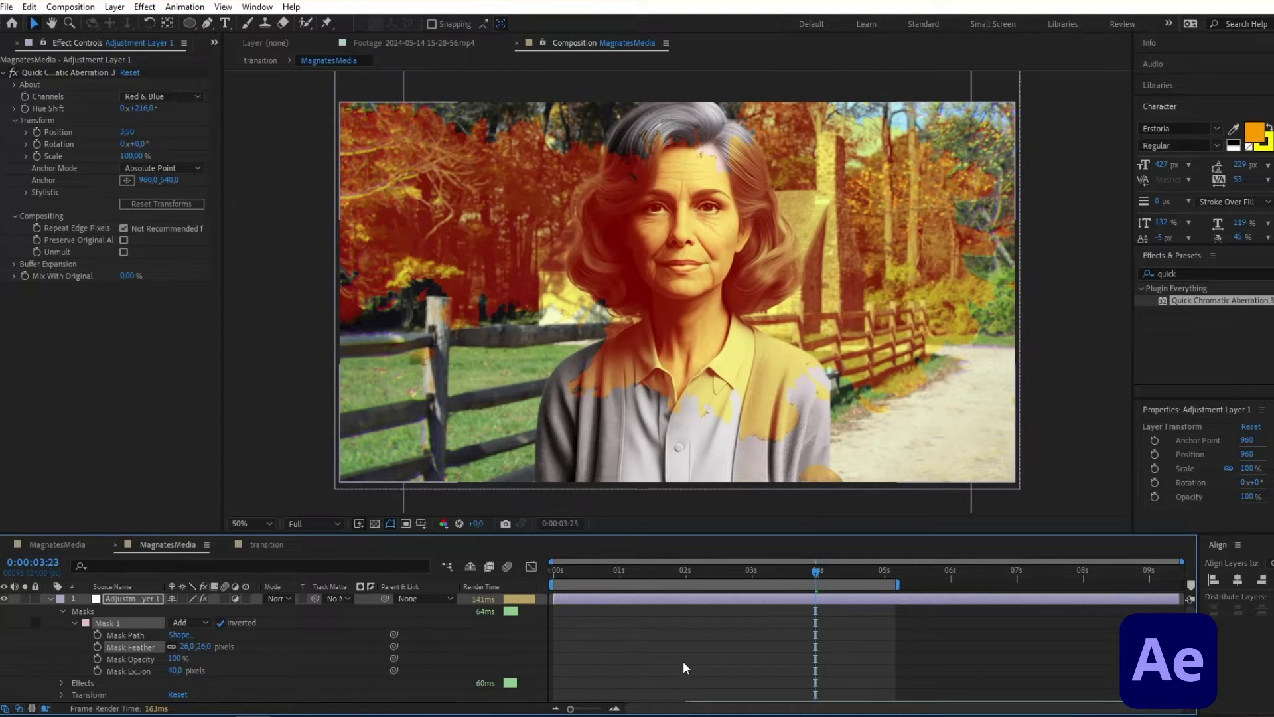
click(683, 665)
Increase the chromatic aberration's Position to 9.50 on the masked adjustment layer.
click(134, 599)
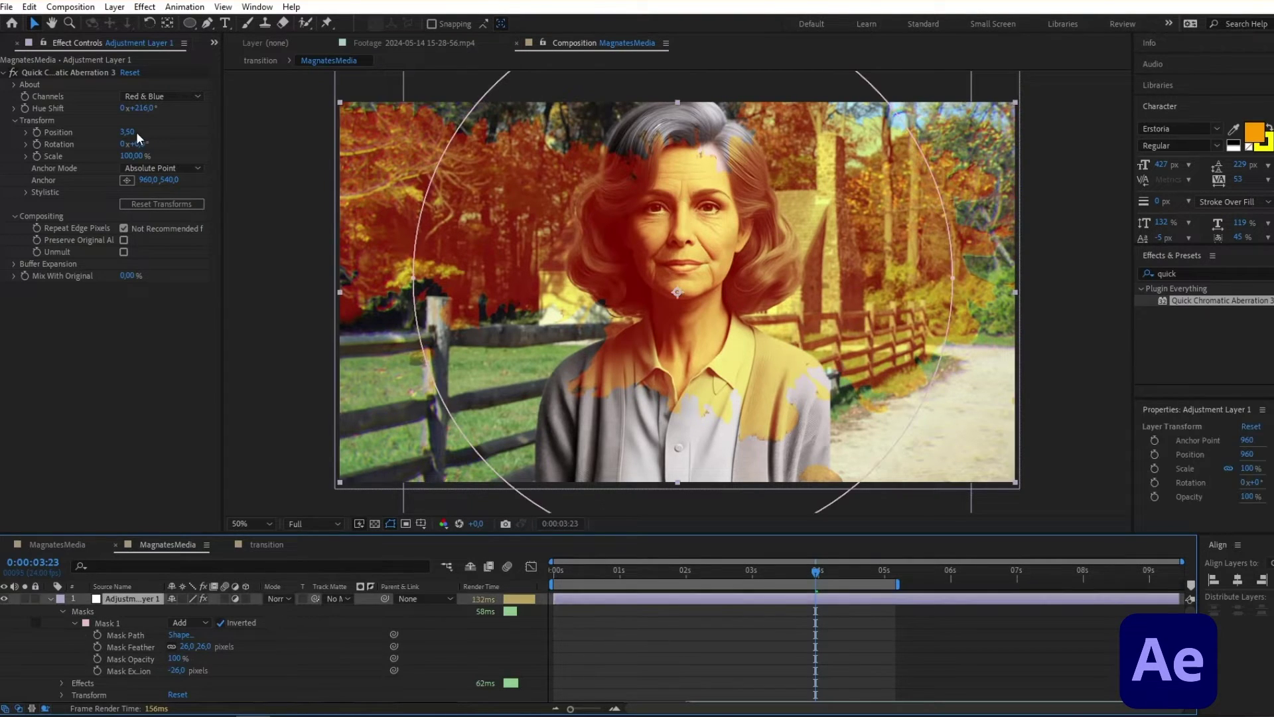
drag(133, 135, 493, 544)
click(611, 623)
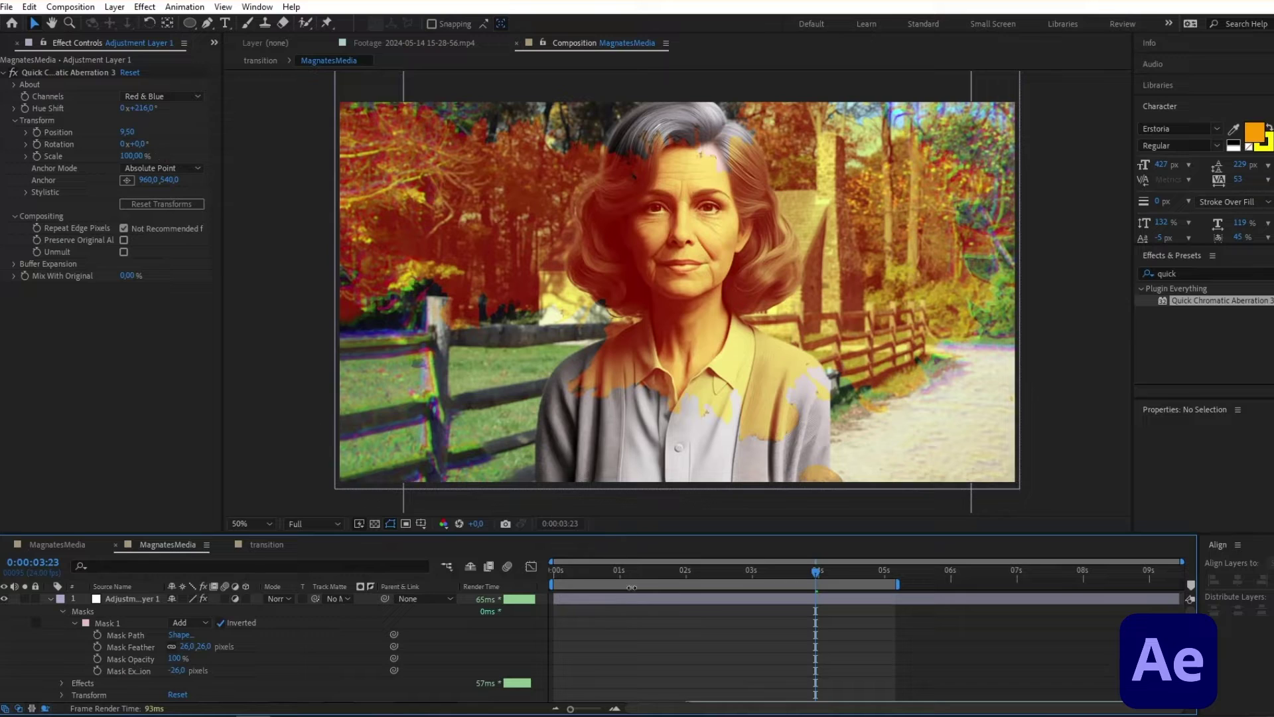
Add a second adjustment layer above the first and apply the CC Lens effect to it.
right_click(631, 634)
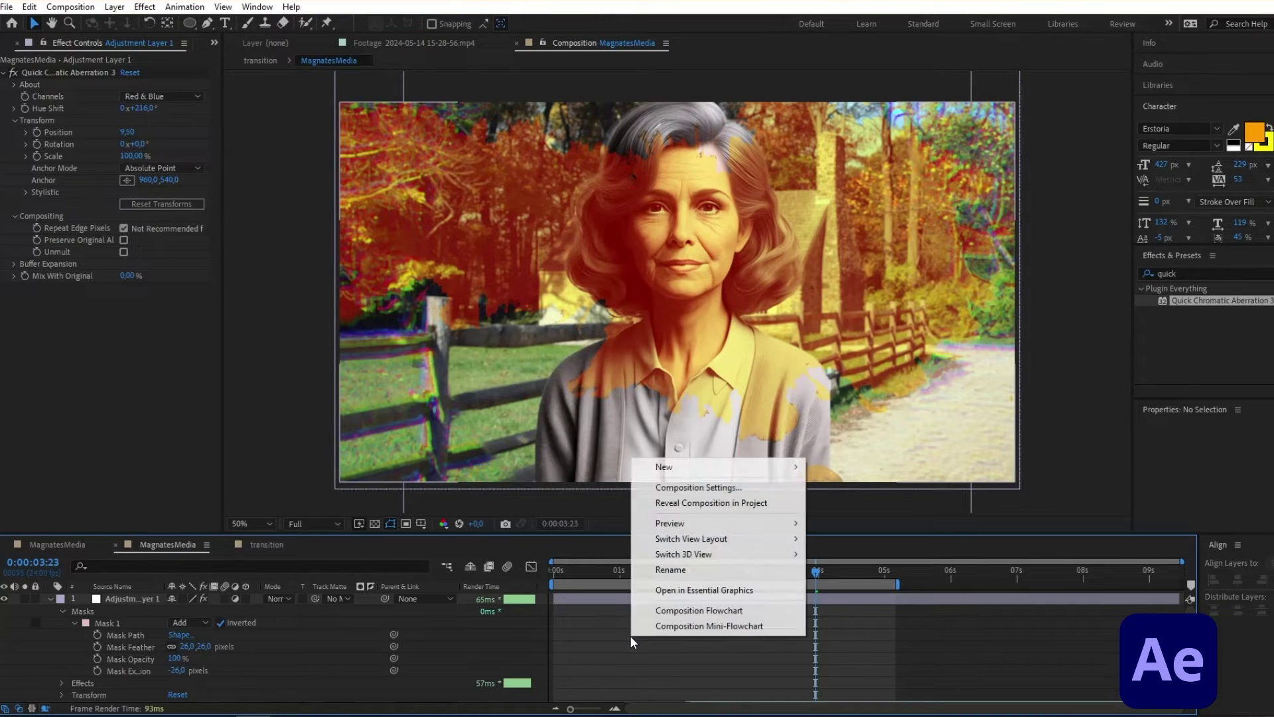
mouse_move(701, 469)
click(860, 579)
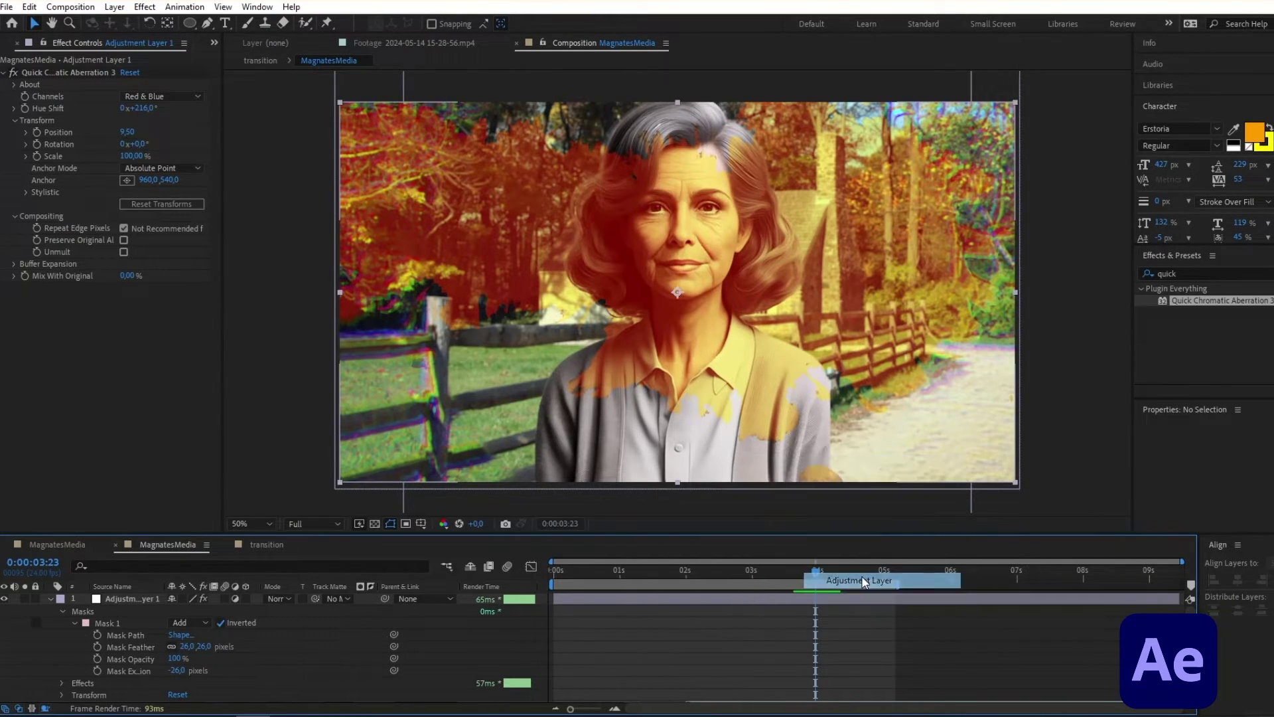
click(1221, 273)
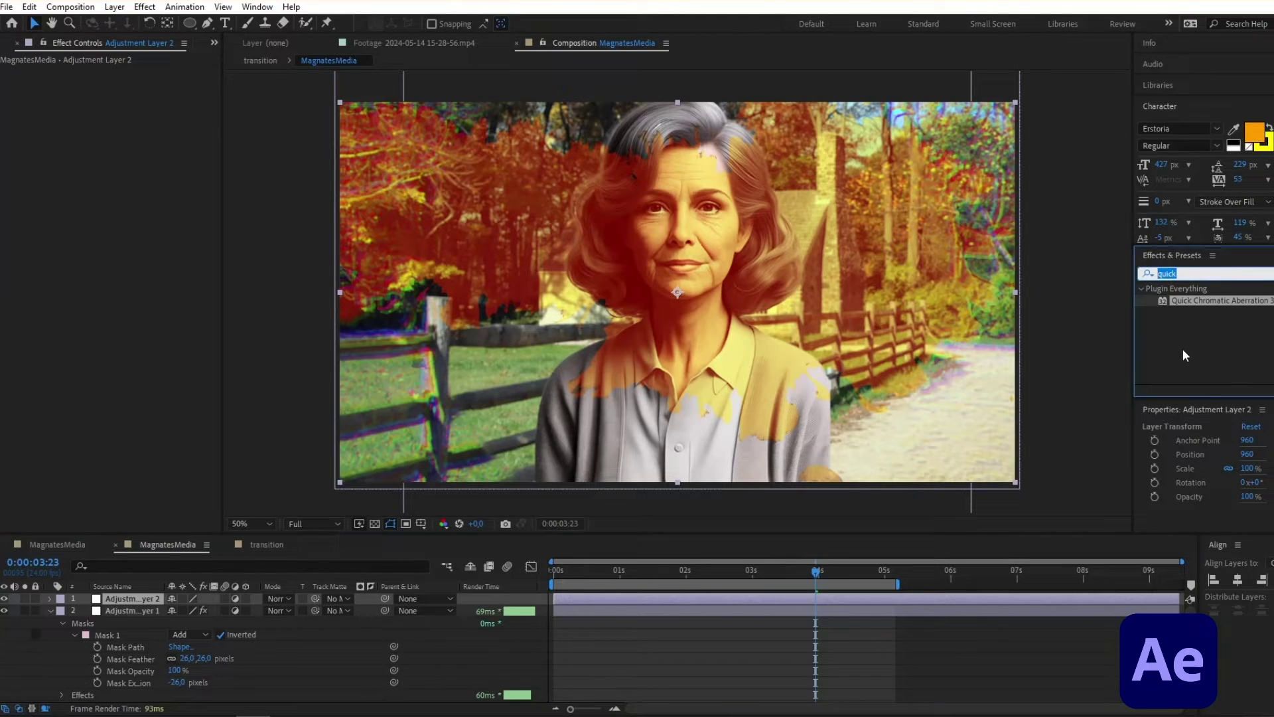
text(cc lens)
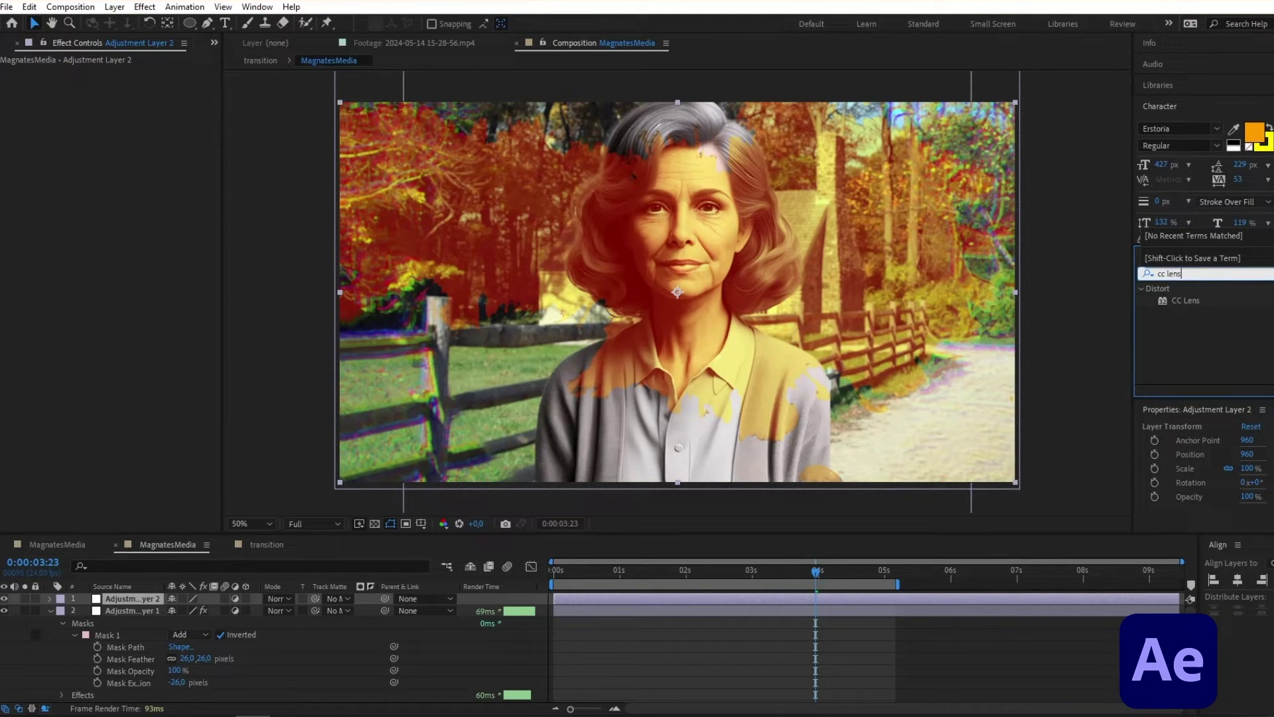
drag(1185, 299, 134, 594)
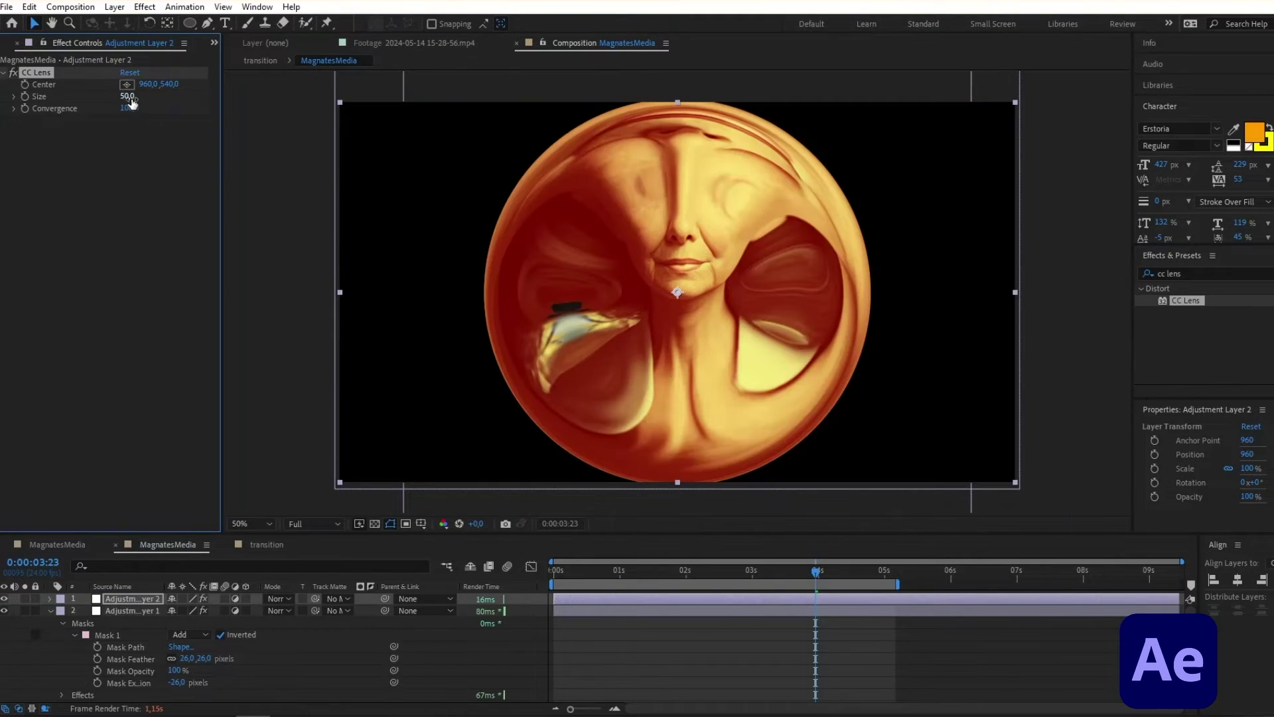
Set the CC Lens Size to 239 on the new adjustment layer.
drag(130, 99, 262, 127)
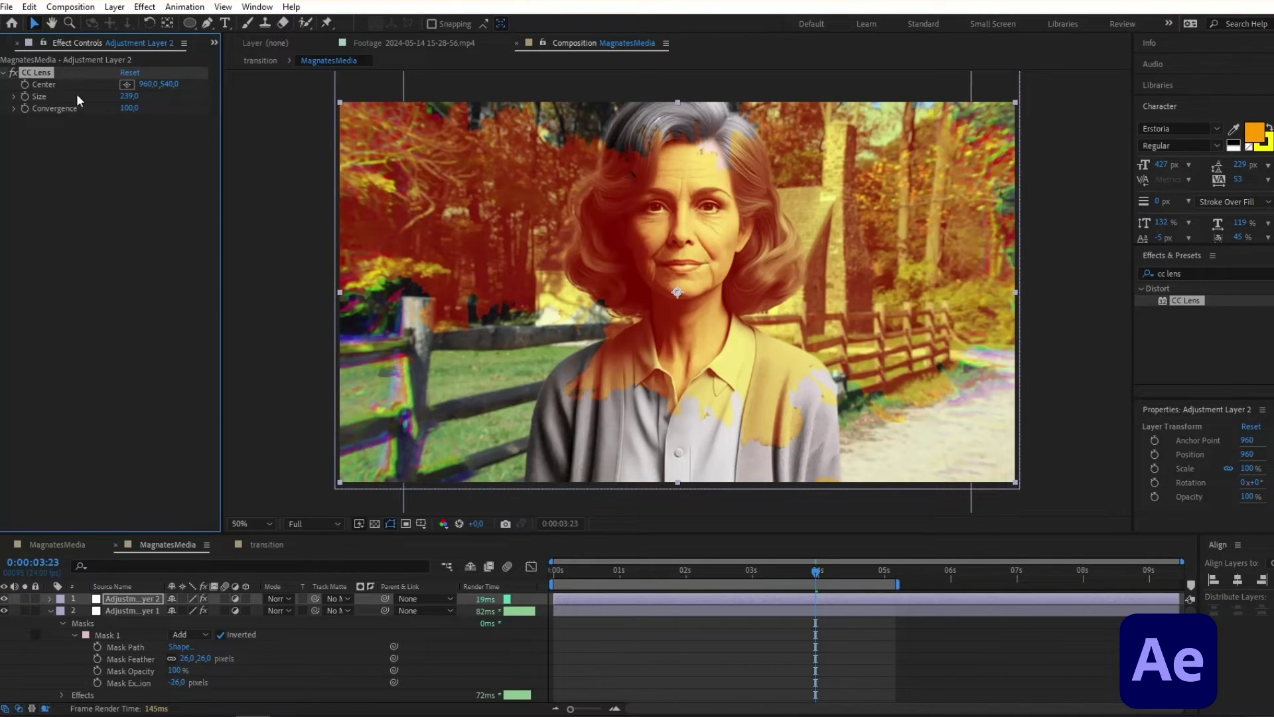
click(125, 150)
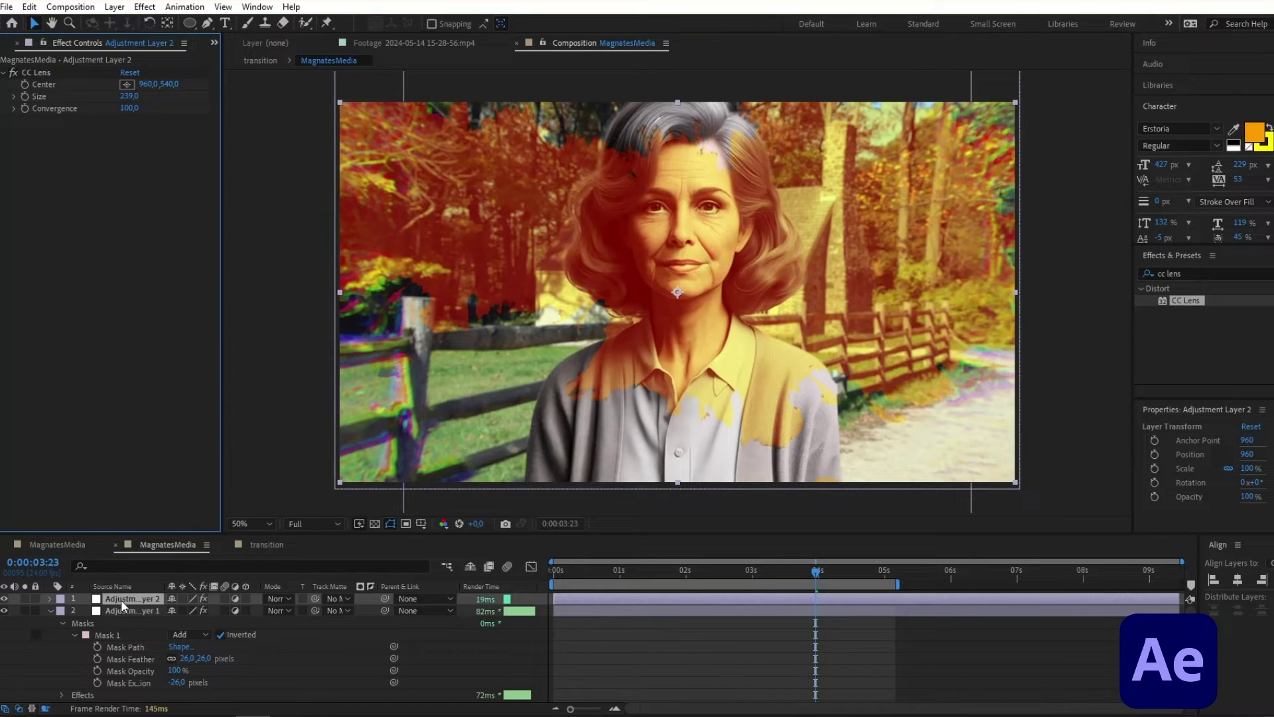
click(640, 672)
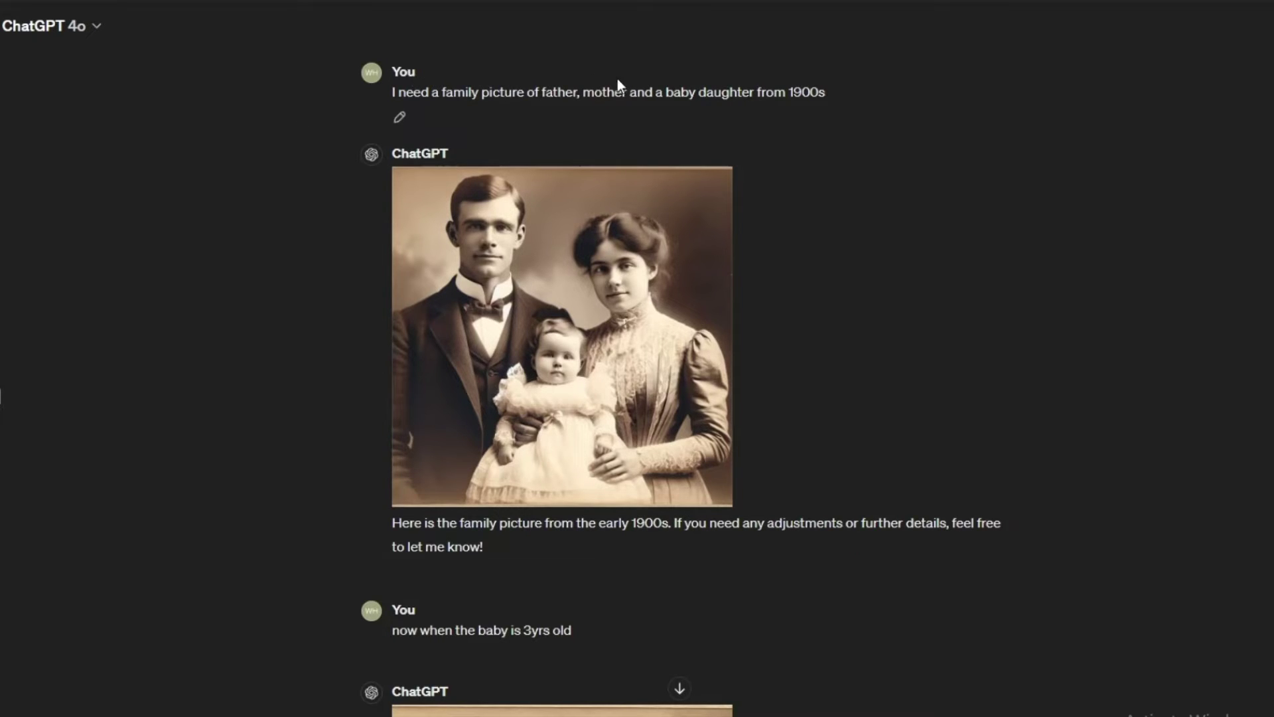
Switch to ChatGPT and examine the prompts and pictures of the 1900s family with the daughter as a baby, at 3yrs and at 5yrs.
drag(617, 93, 829, 86)
scroll(1067, 86, down, 1)
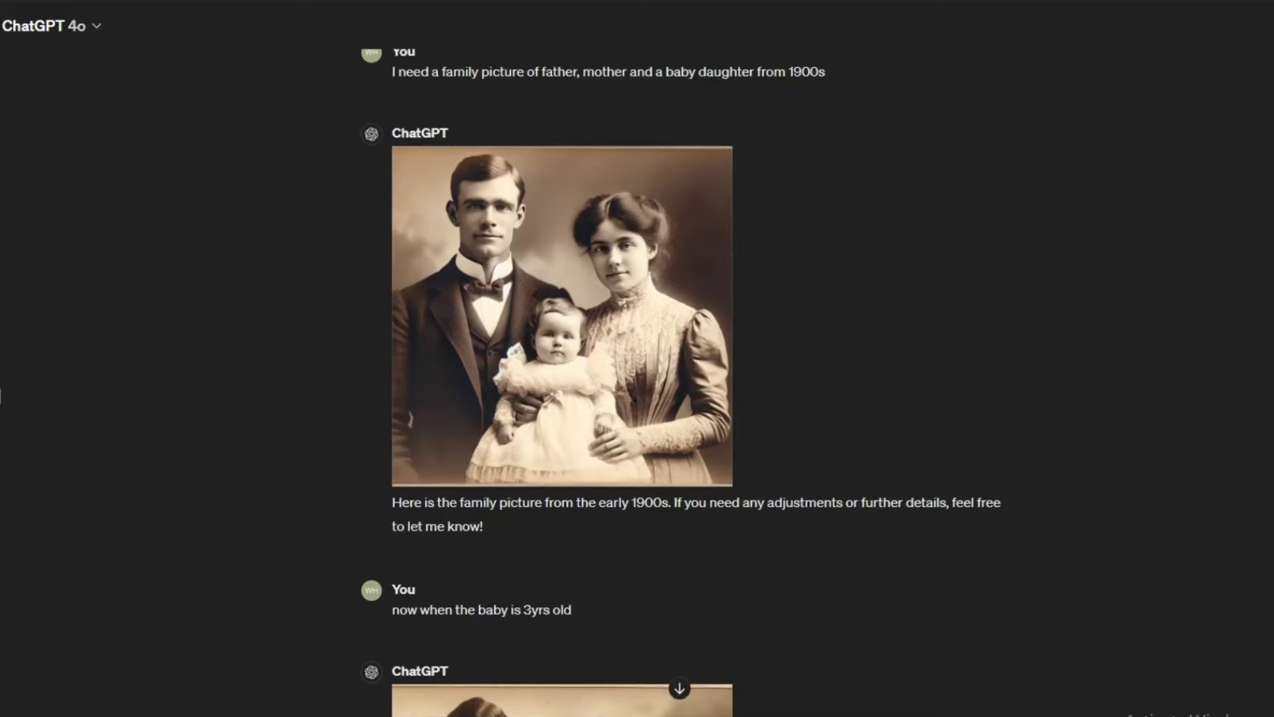
scroll(1170, 129, up, 1)
scroll(432, 363, down, 4)
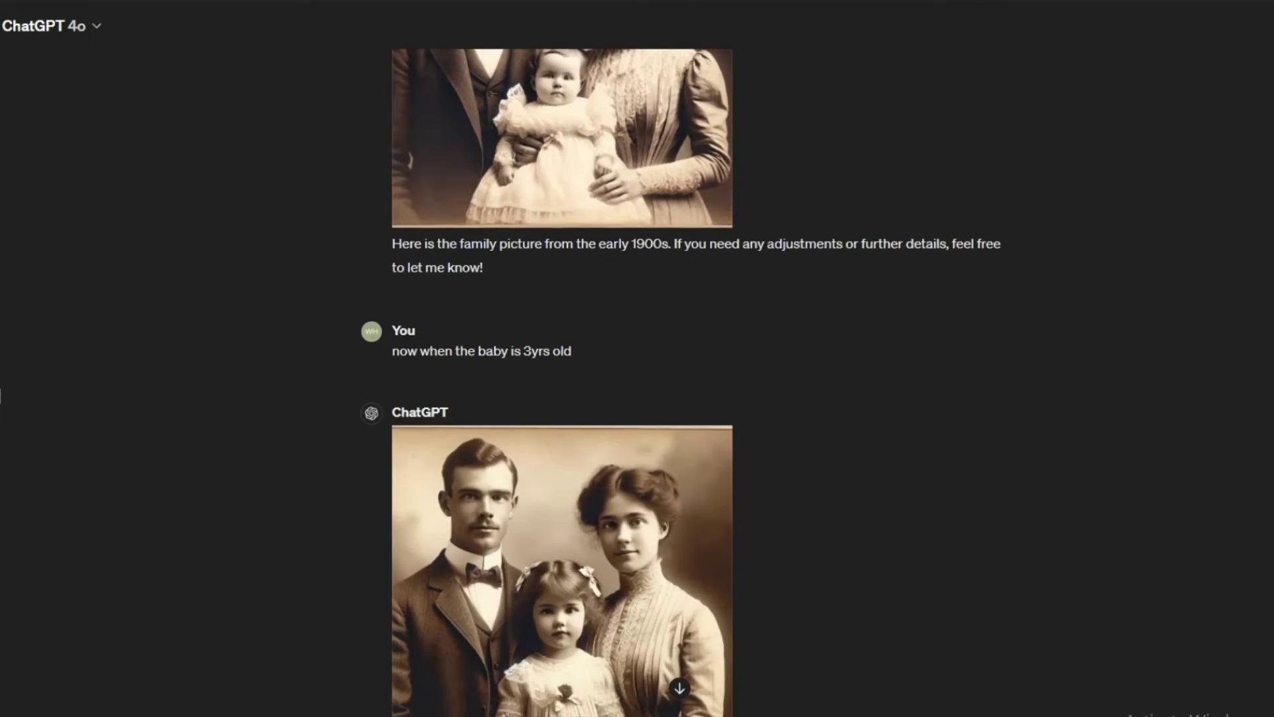
scroll(763, 331, up, 3)
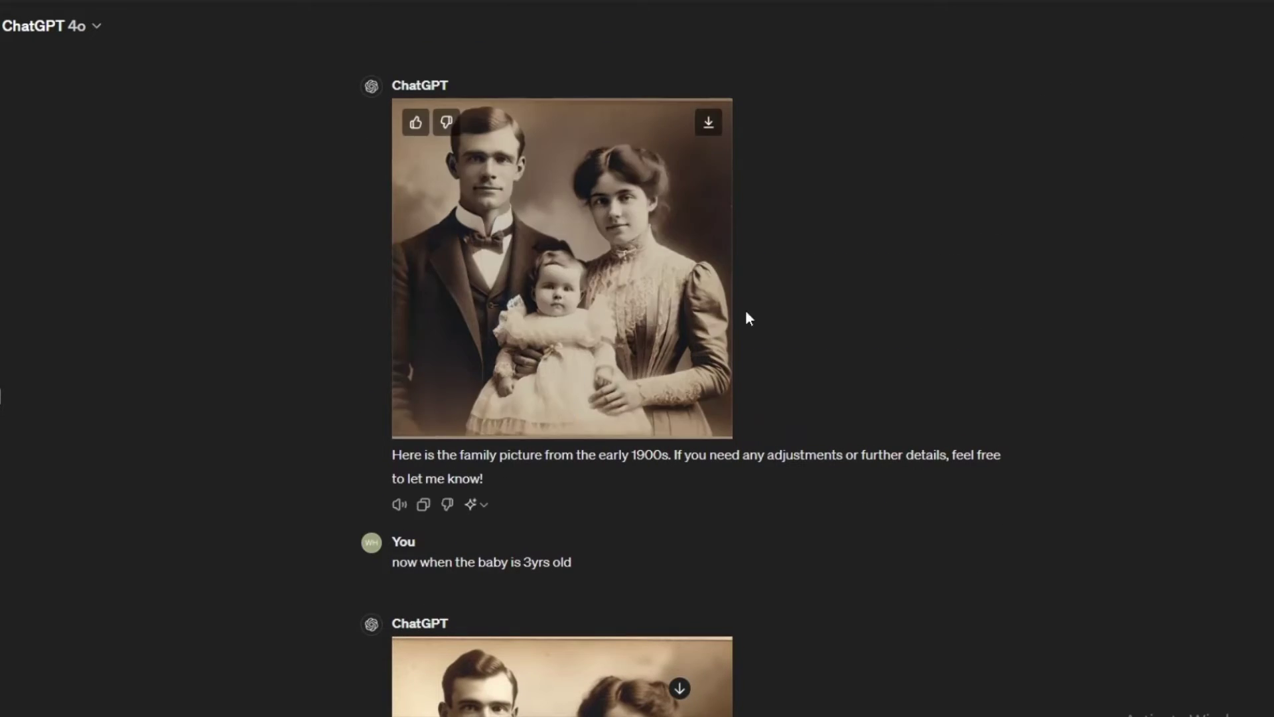
scroll(730, 332, down, 8)
scroll(637, 438, down, 6)
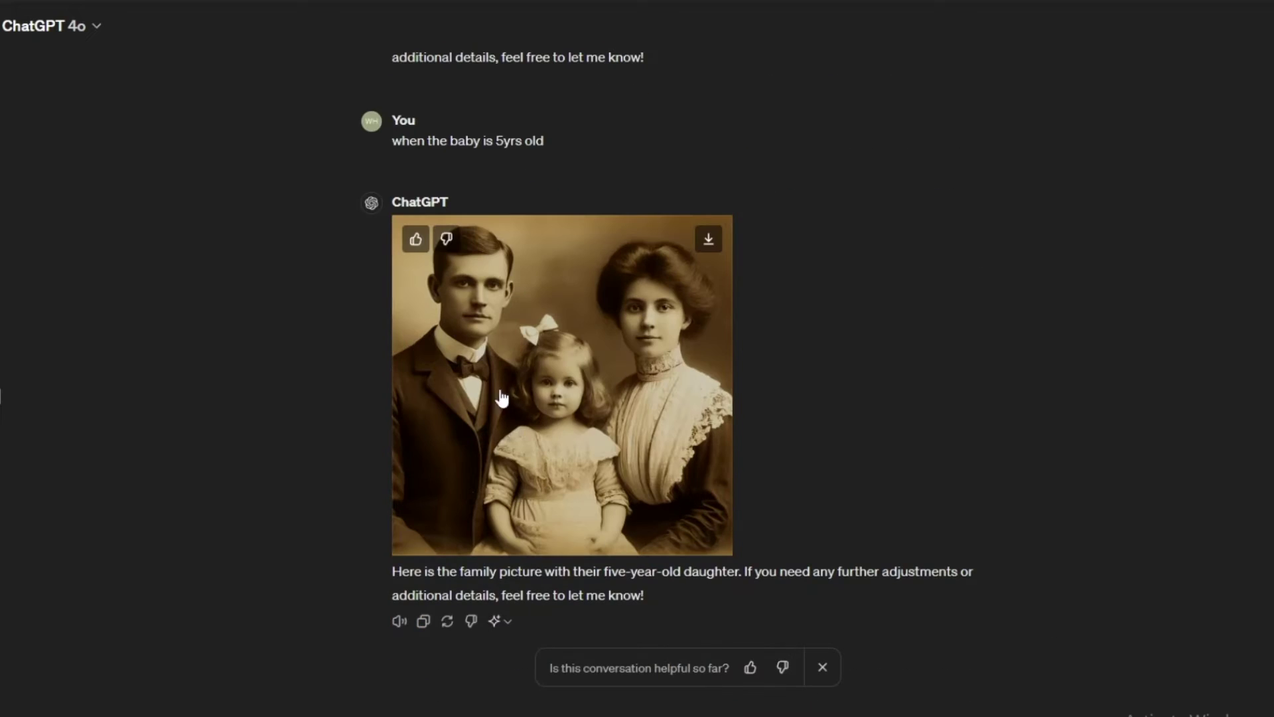
scroll(882, 535, up, 15)
scroll(881, 535, down, 15)
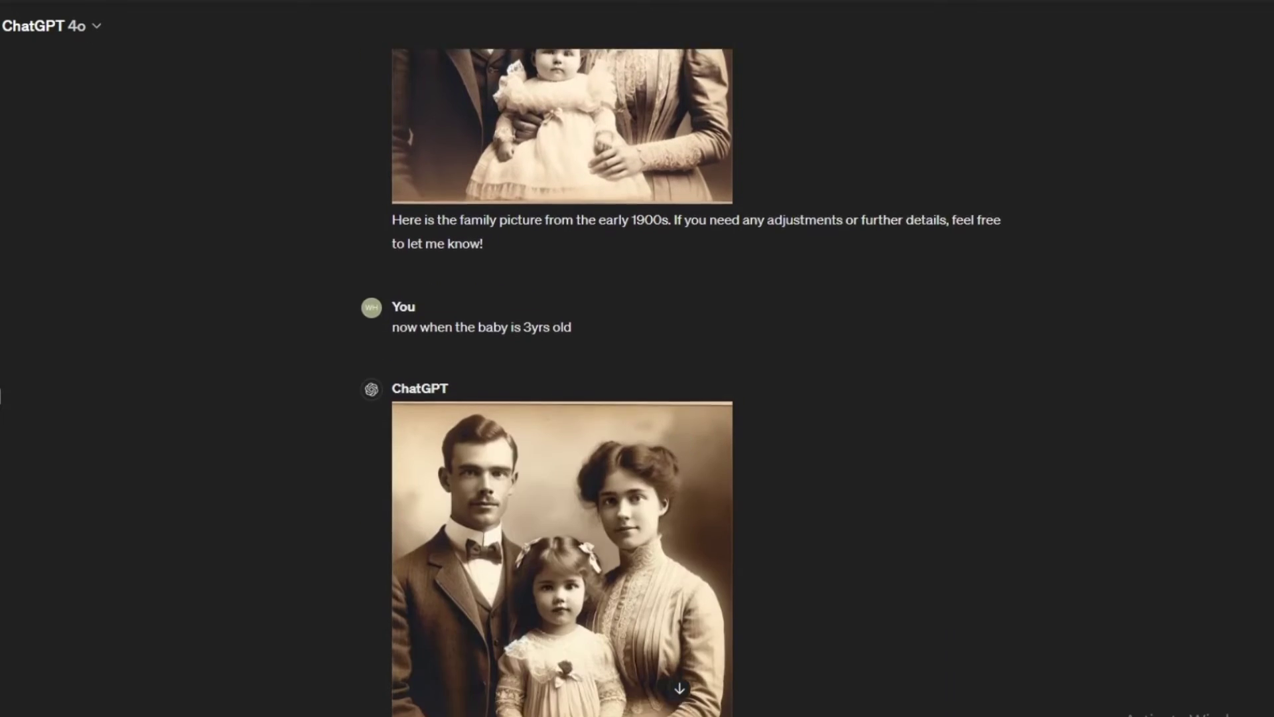
scroll(637, 371, up, 15)
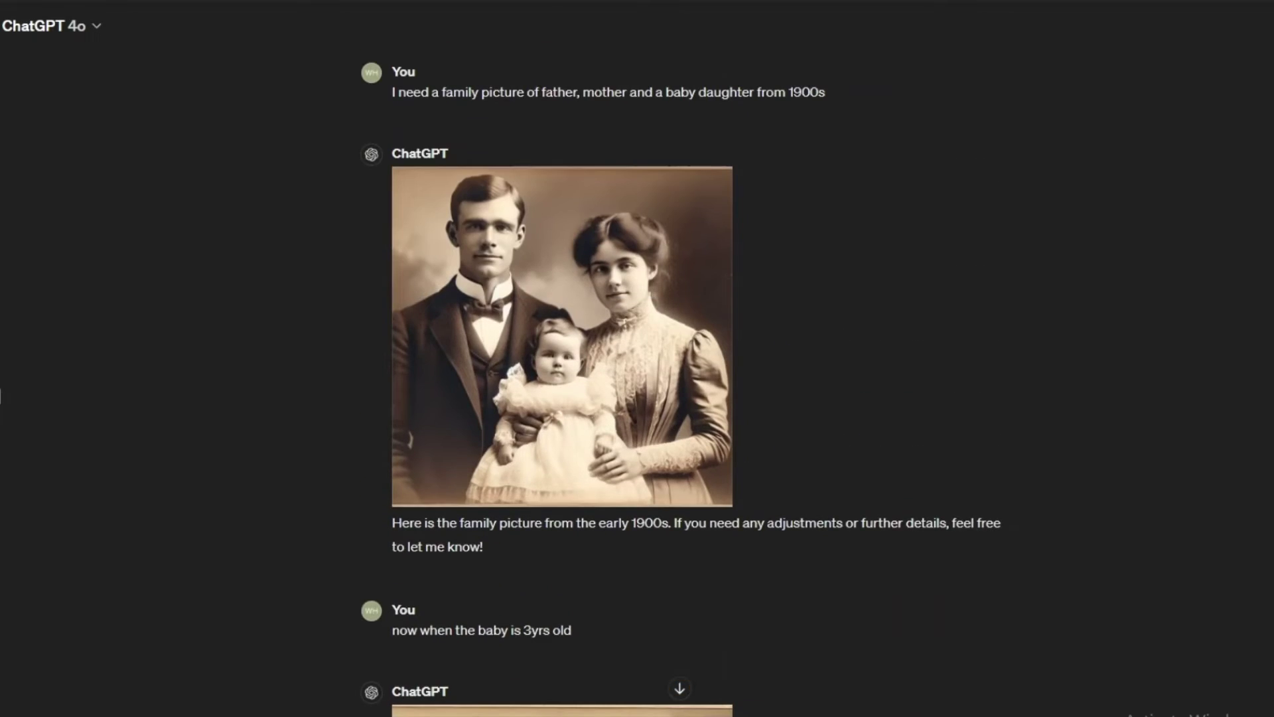
scroll(637, 372, down, 12)
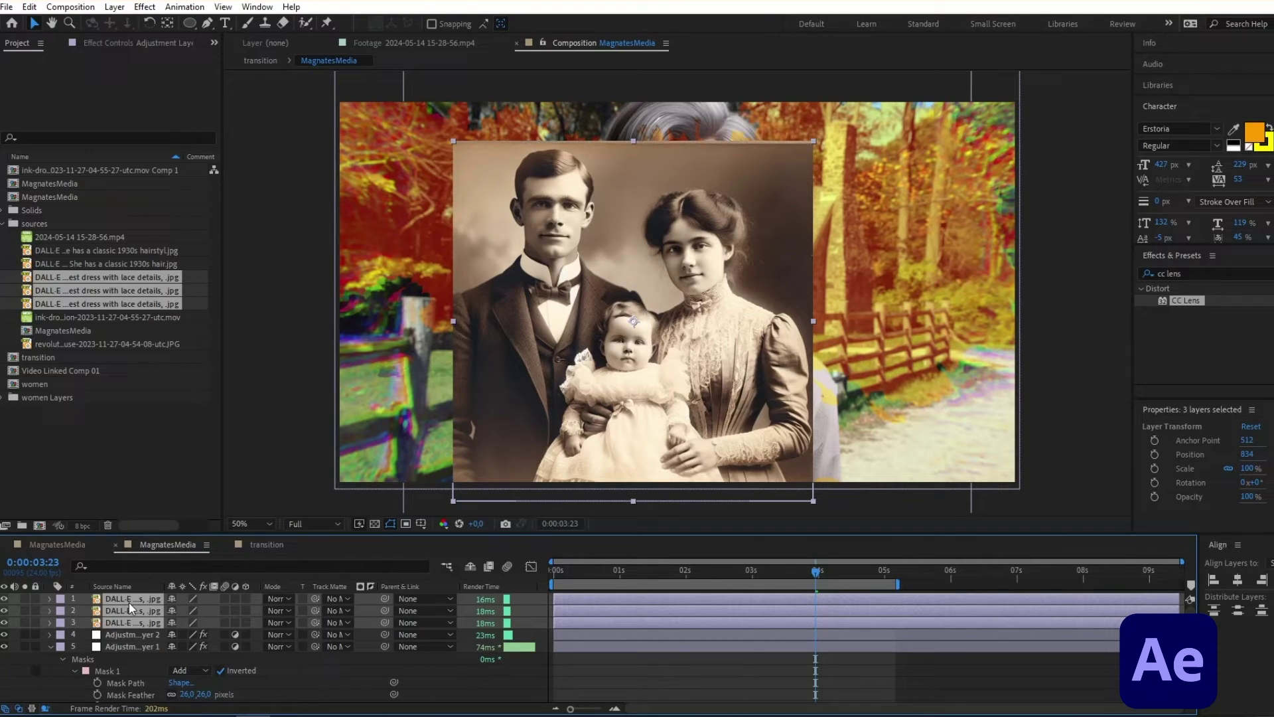
Place the three family pictures above the transition layer and scale all of them down to 66%.
drag(128, 602, 126, 639)
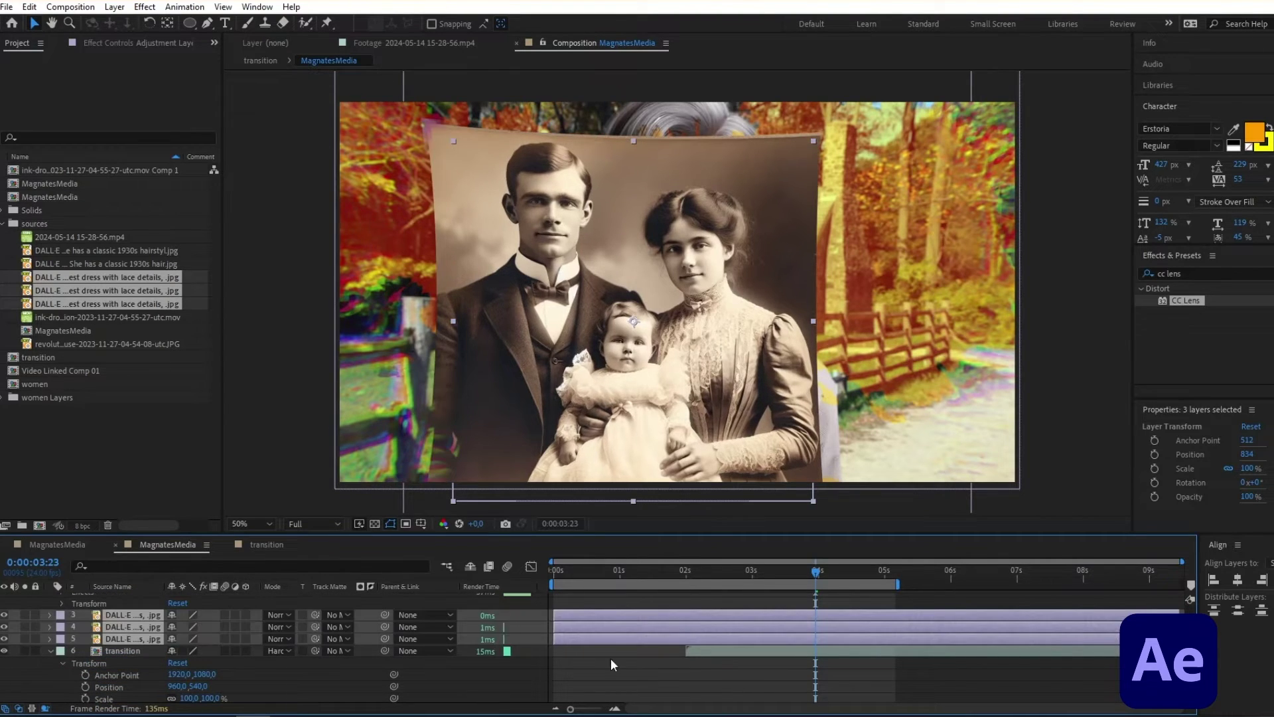
click(611, 661)
click(125, 638)
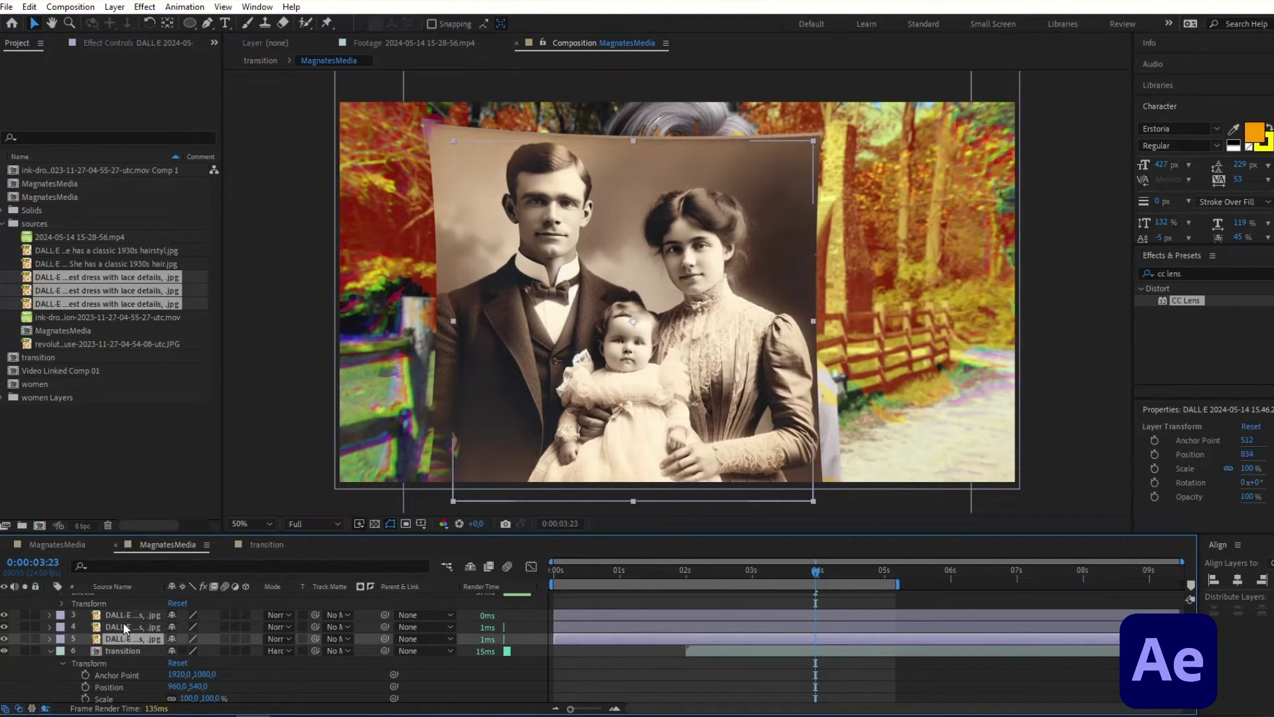
shift+click(122, 622)
shift+click(49, 615)
click(50, 615)
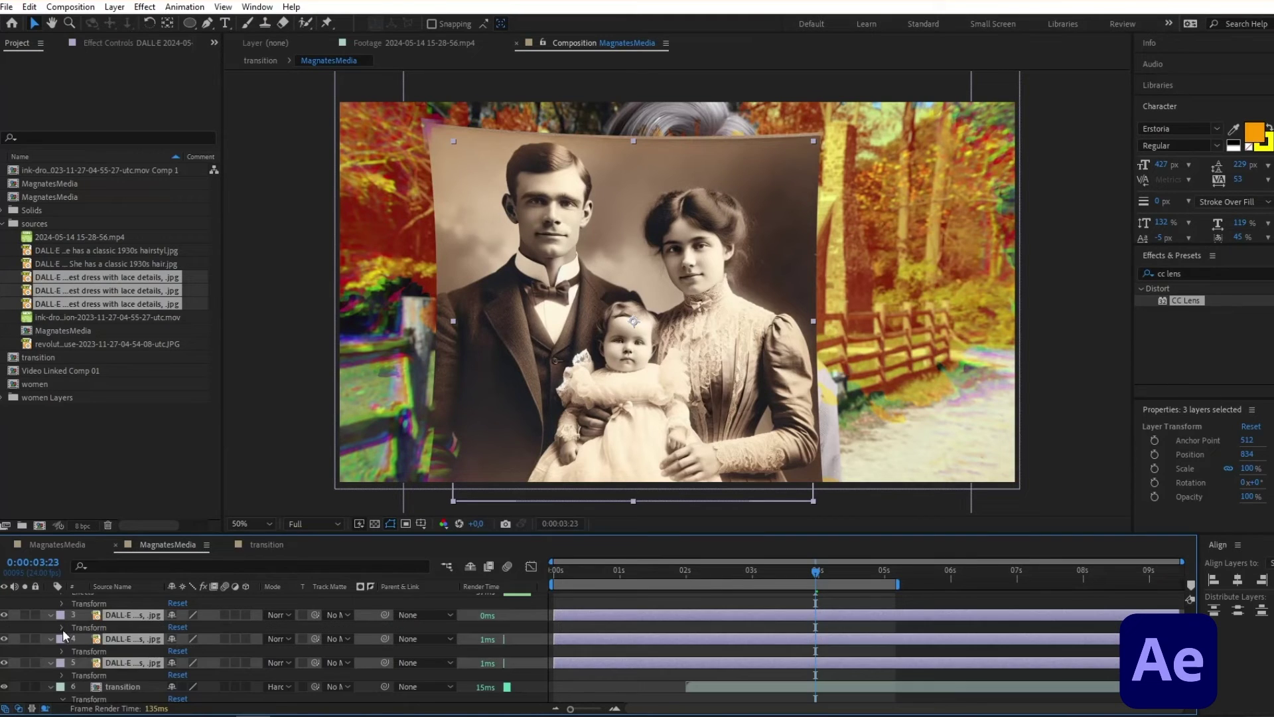
click(62, 627)
drag(199, 662, 185, 662)
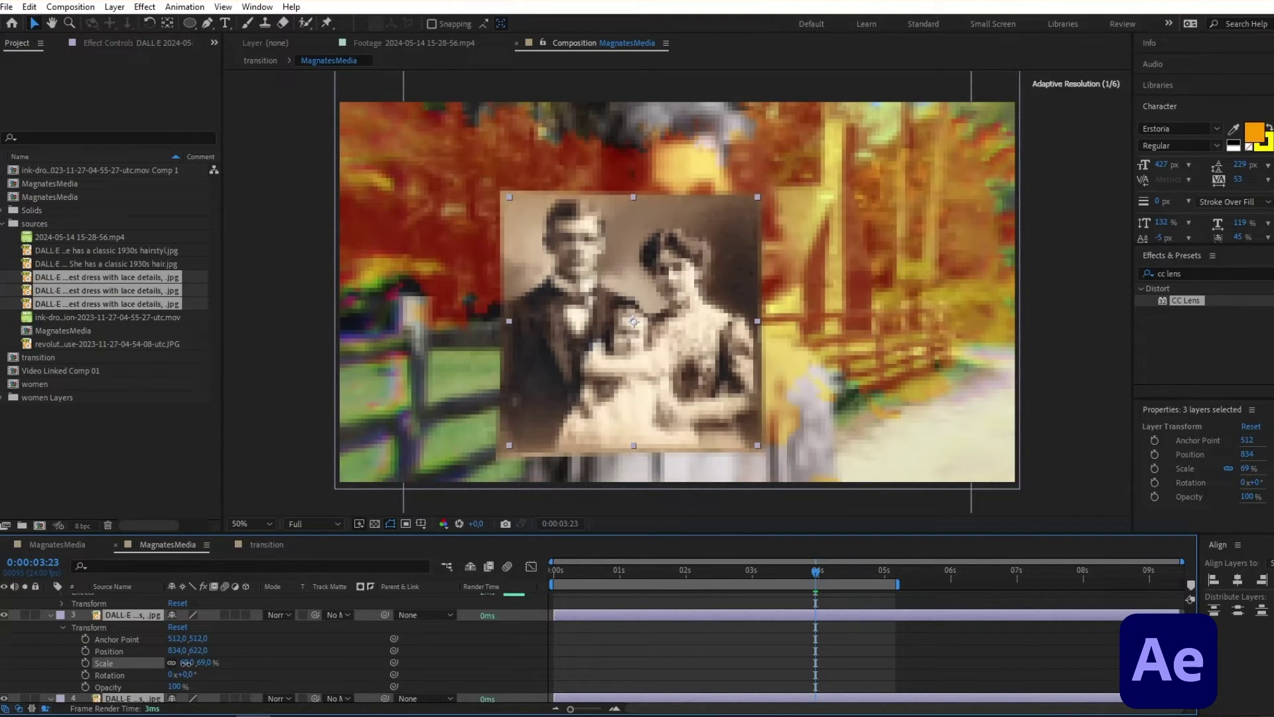
key(ctrl+shift+a)
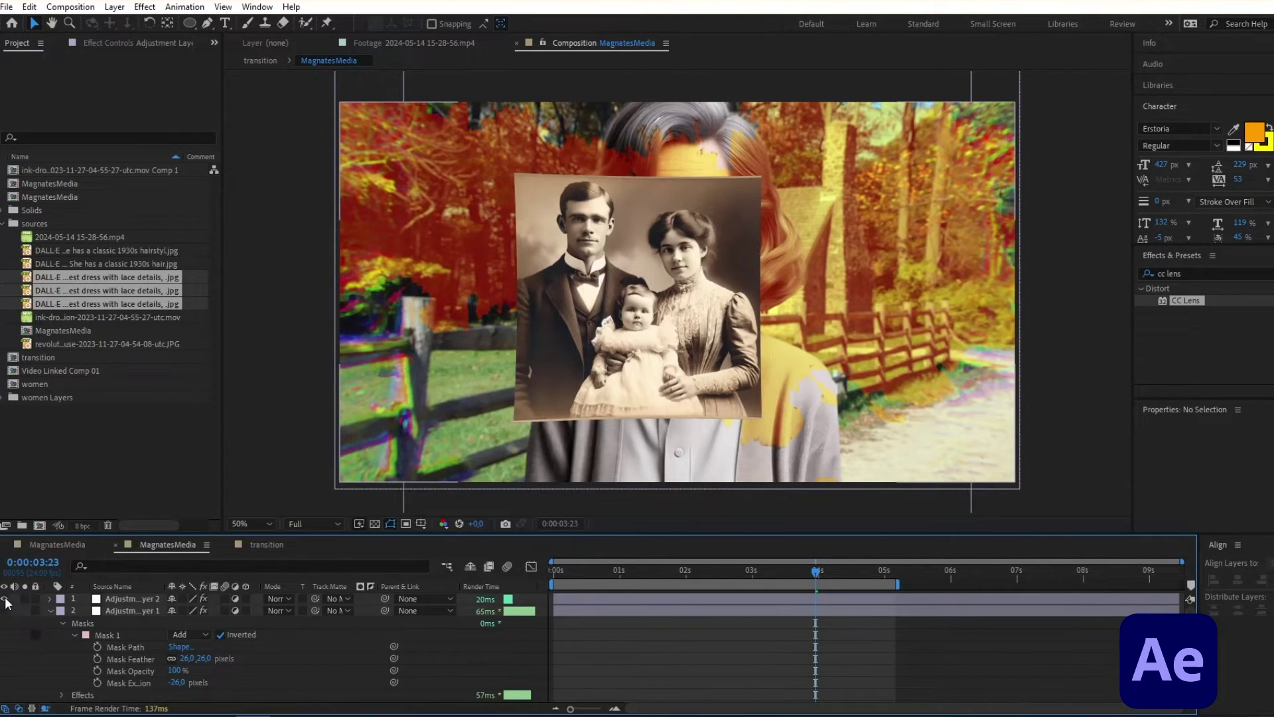
Hide both adjustment layers and spread the three family pictures apart across the composition.
click(5, 599)
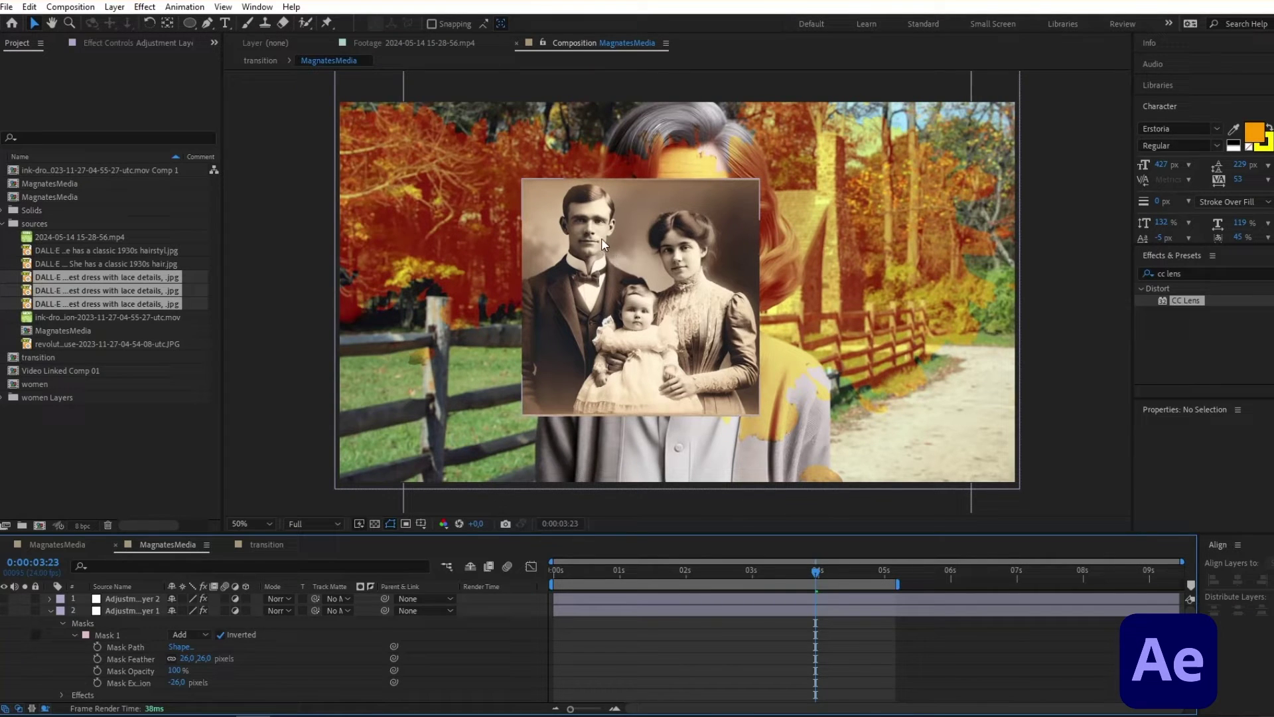
drag(670, 273, 809, 267)
drag(577, 285, 603, 384)
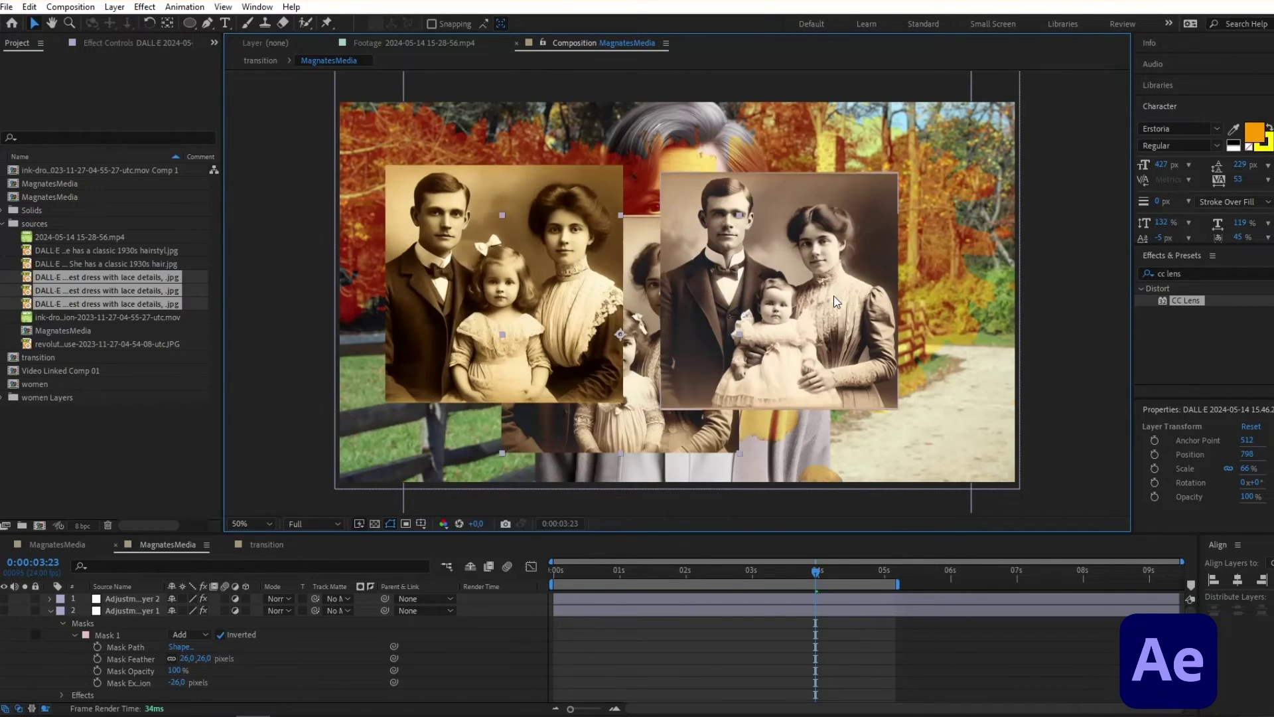
click(730, 299)
drag(727, 297, 764, 295)
click(734, 635)
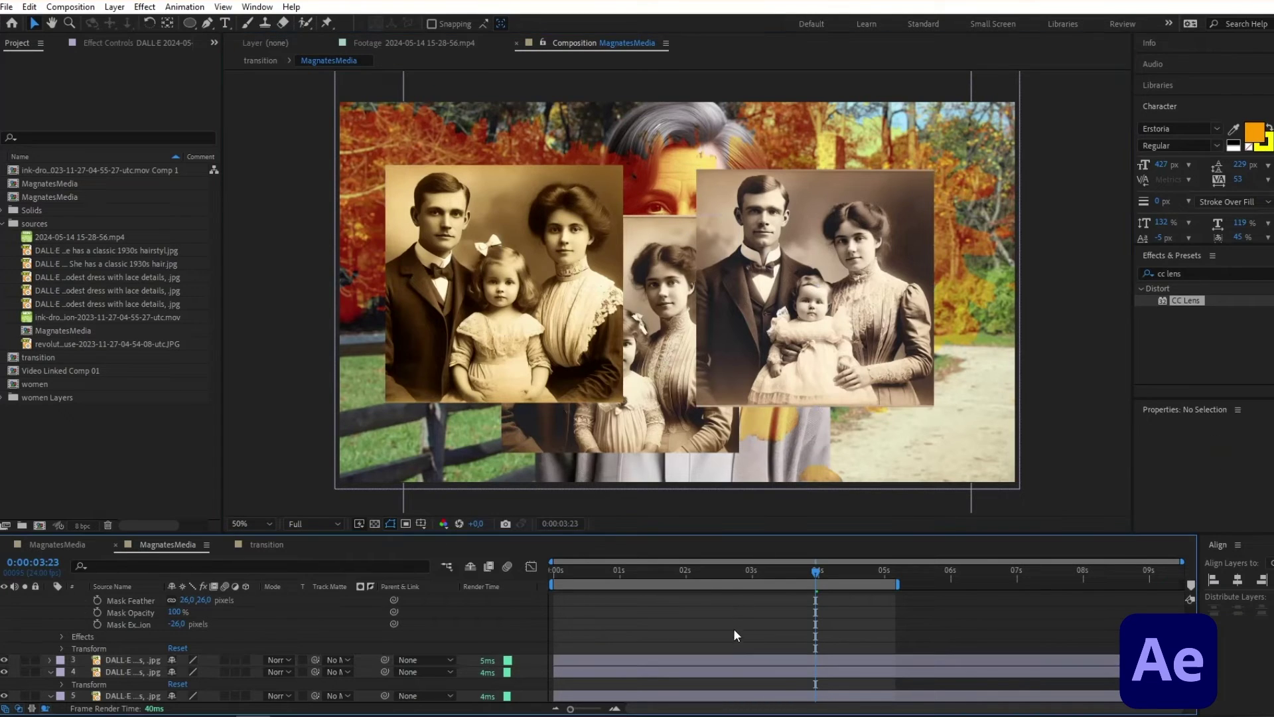
Draw a rectangle slightly larger than the baby picture over it and fill it with white, FFFFFF.
click(190, 24)
click(238, 24)
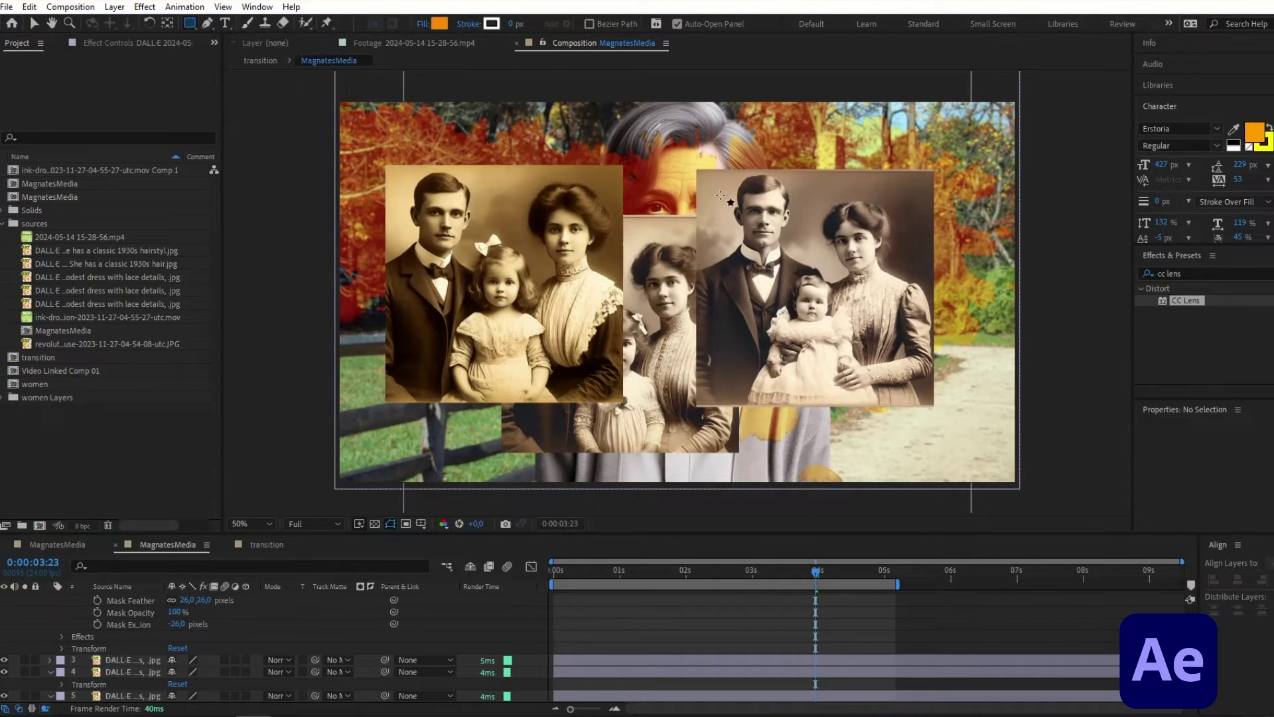
drag(680, 161, 947, 412)
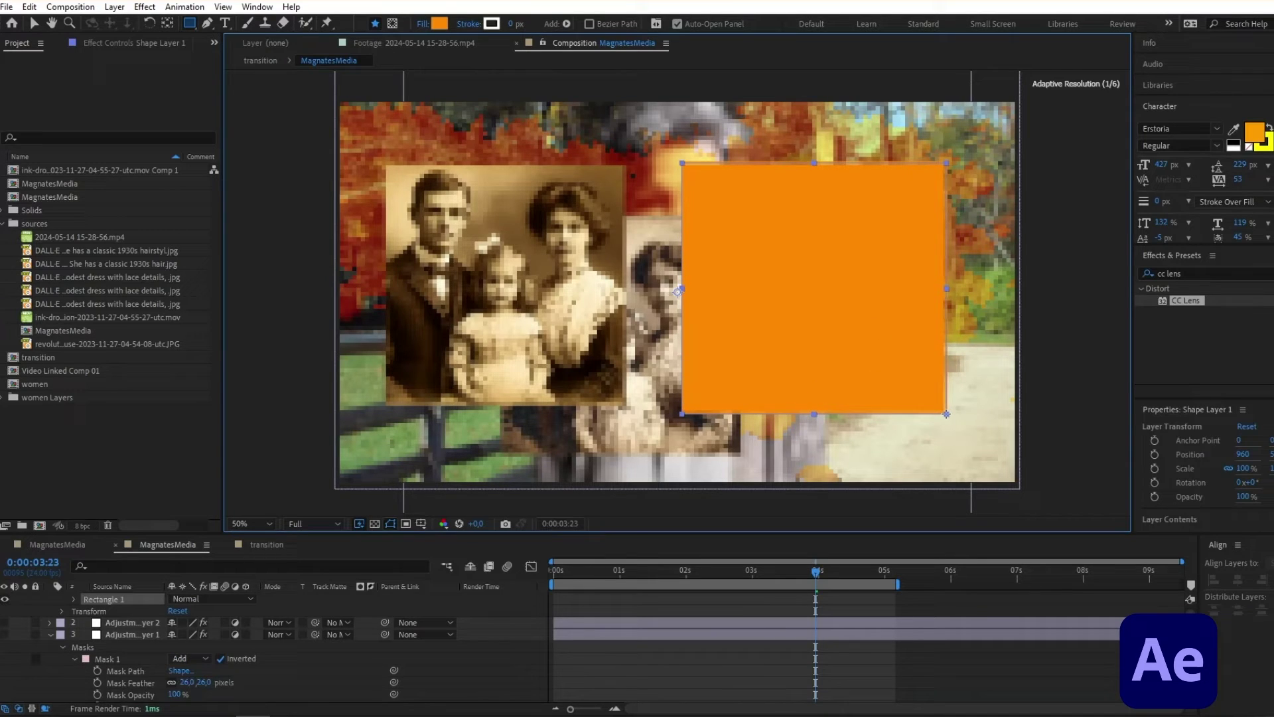
click(437, 24)
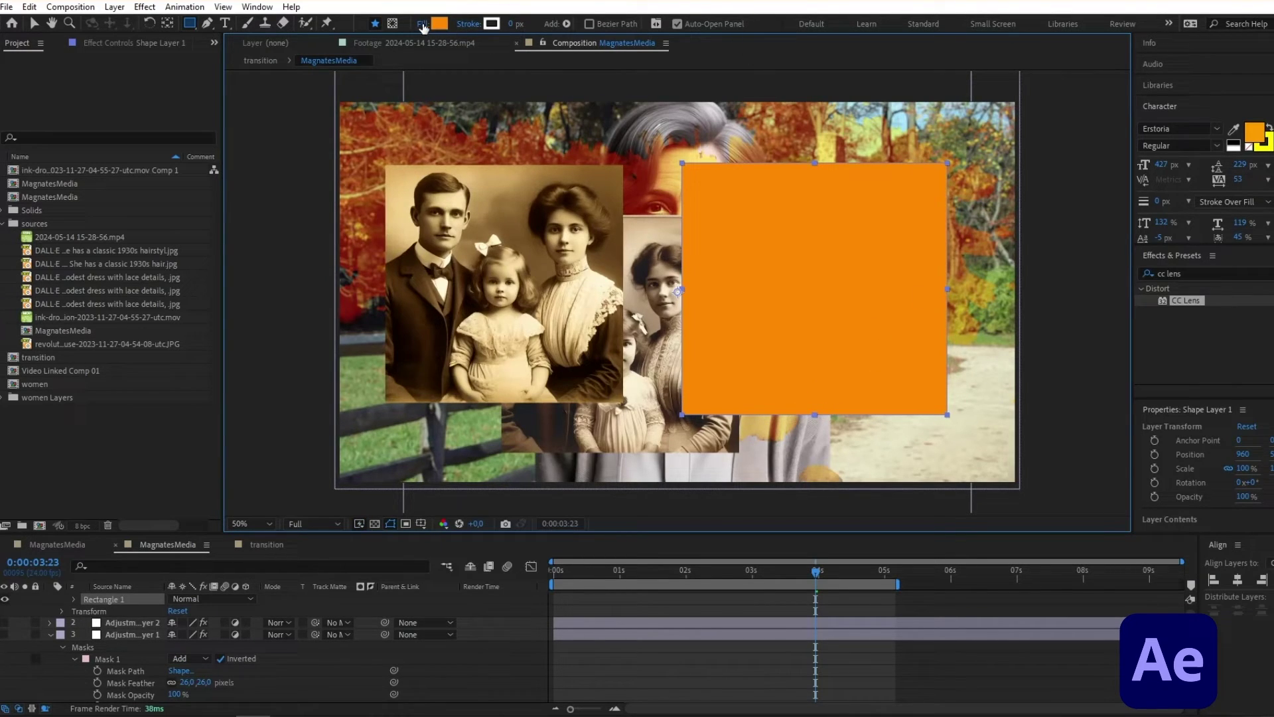
drag(486, 375, 481, 370)
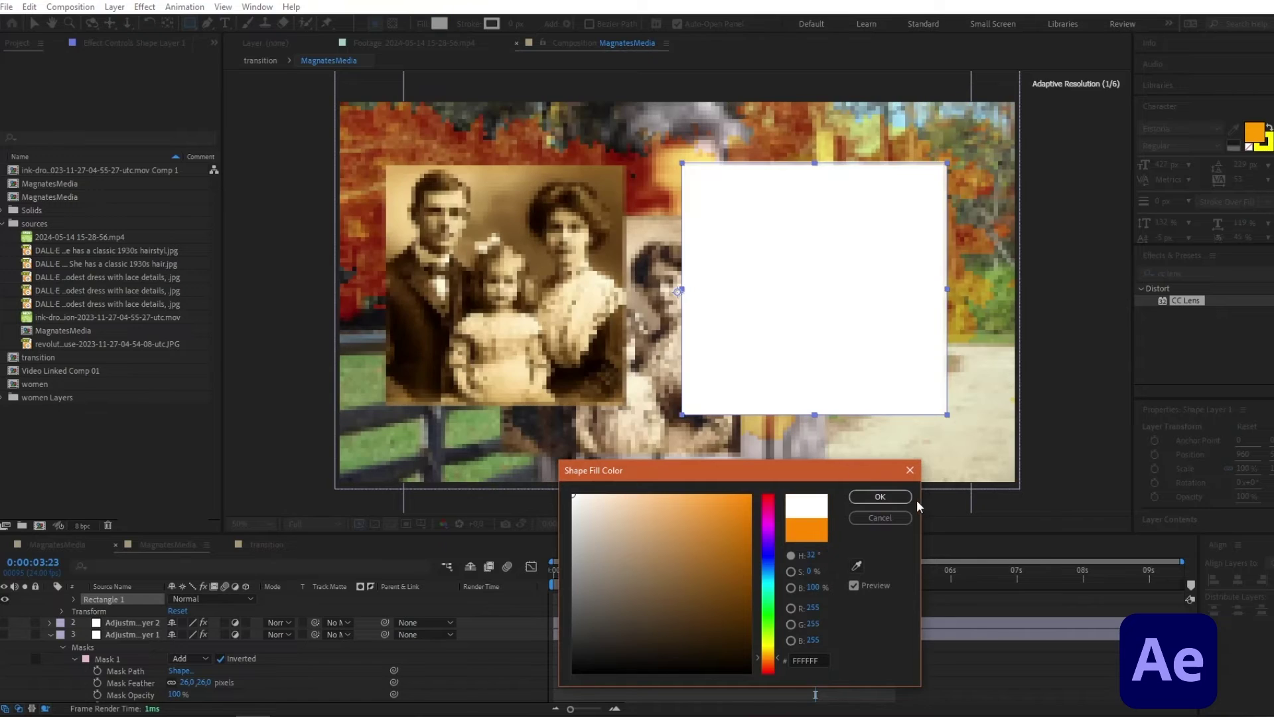
click(880, 498)
Move the white rectangle layer directly beneath the baby picture so it forms a border around the photo.
scroll(133, 621, up, 1)
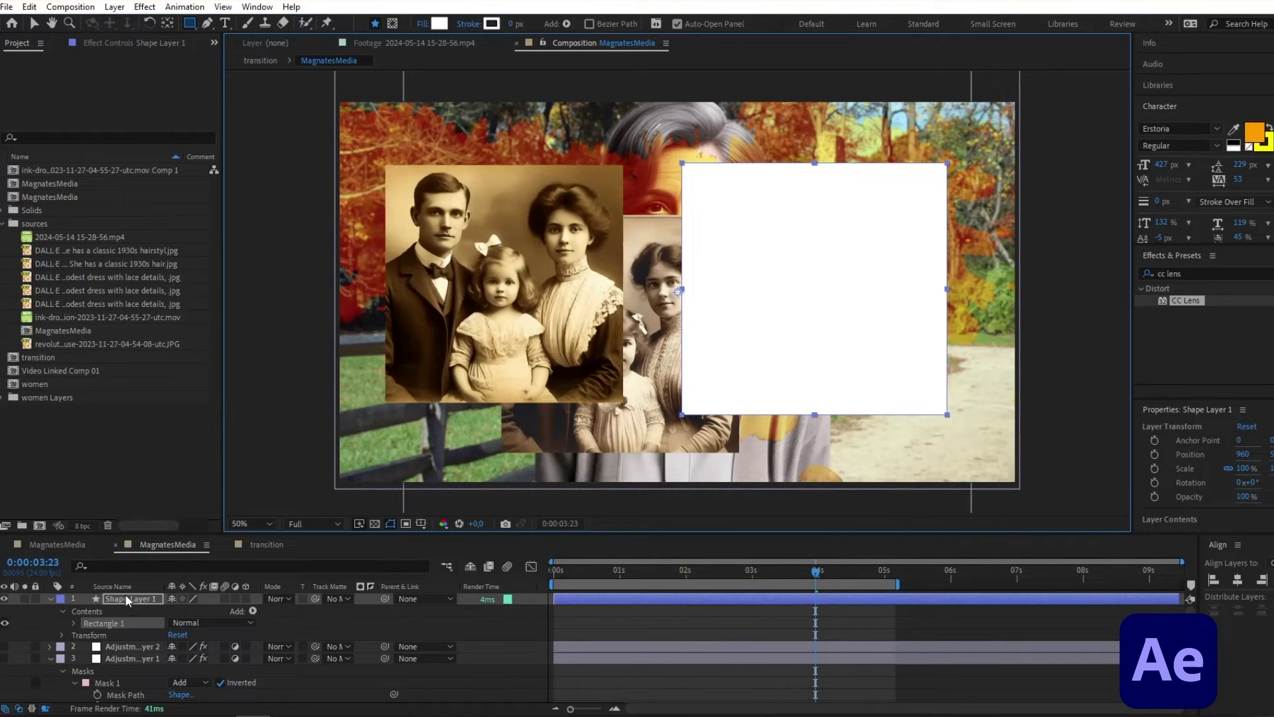
scroll(125, 594, down, 5)
drag(104, 616, 114, 642)
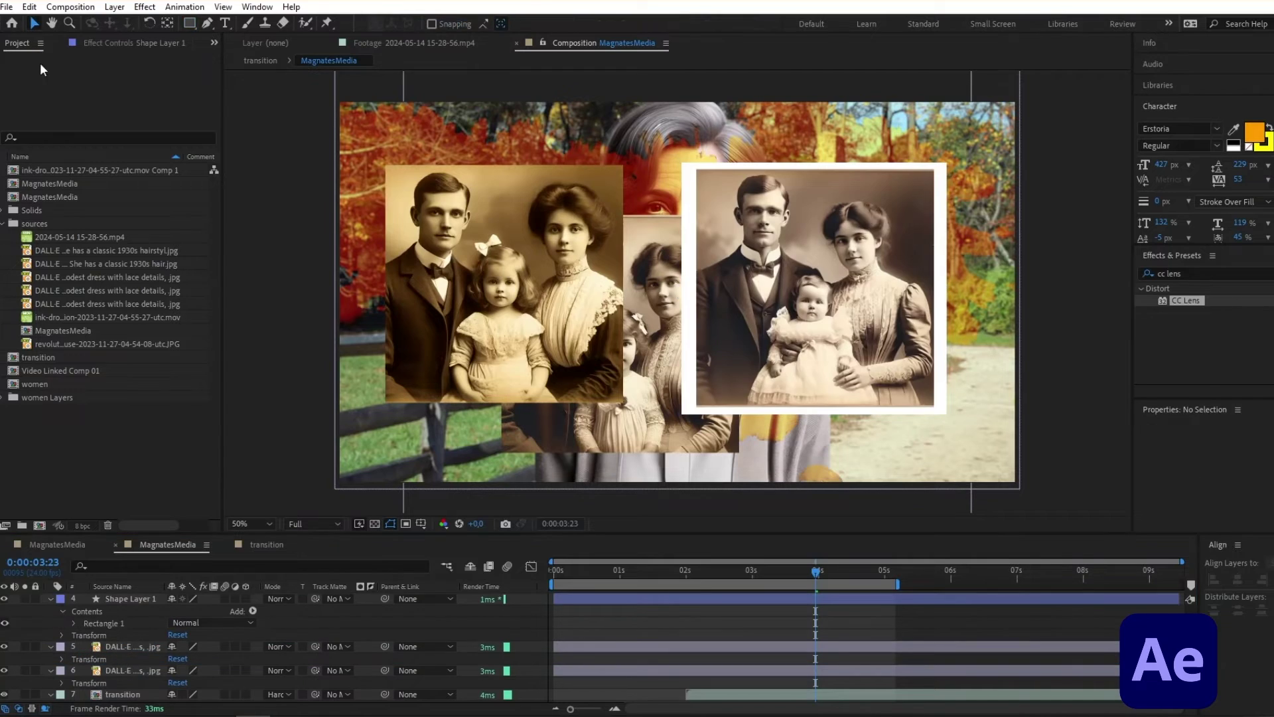
click(121, 645)
Pre-compose the baby picture and its white rectangle as "1st picture".
scroll(266, 637, up, 1)
ctrl+click(122, 632)
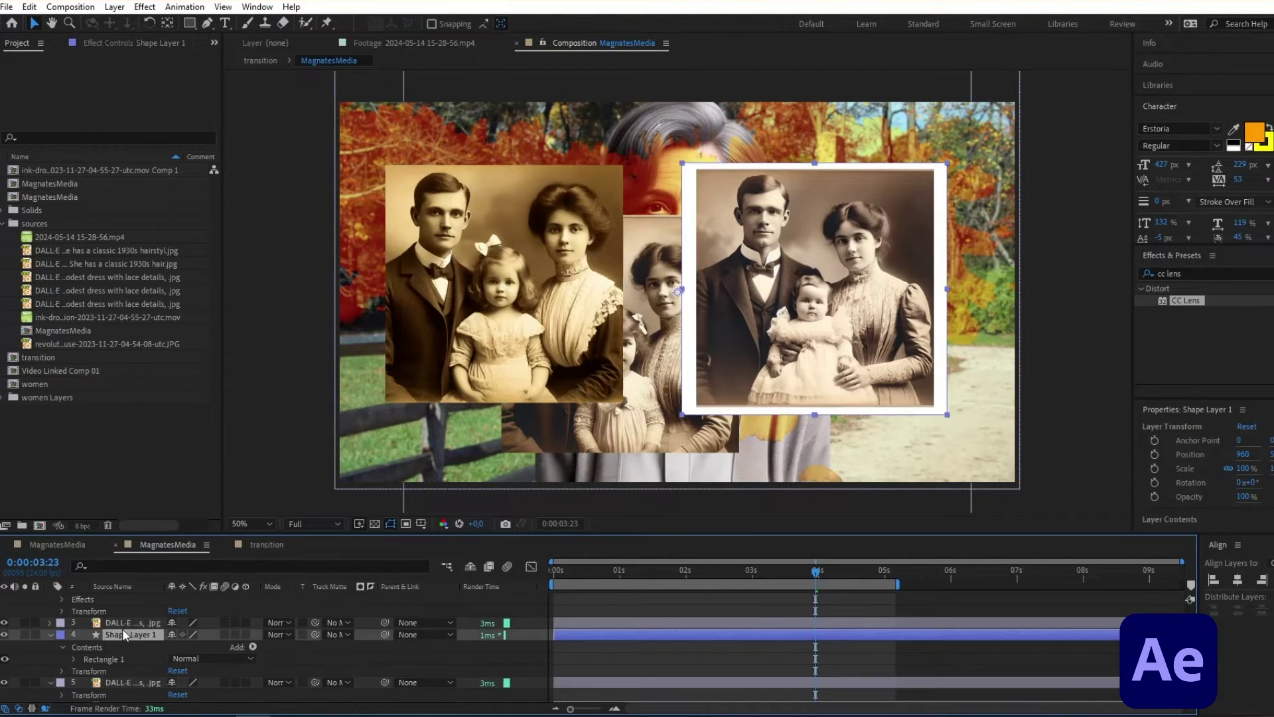
right_click(122, 629)
click(191, 537)
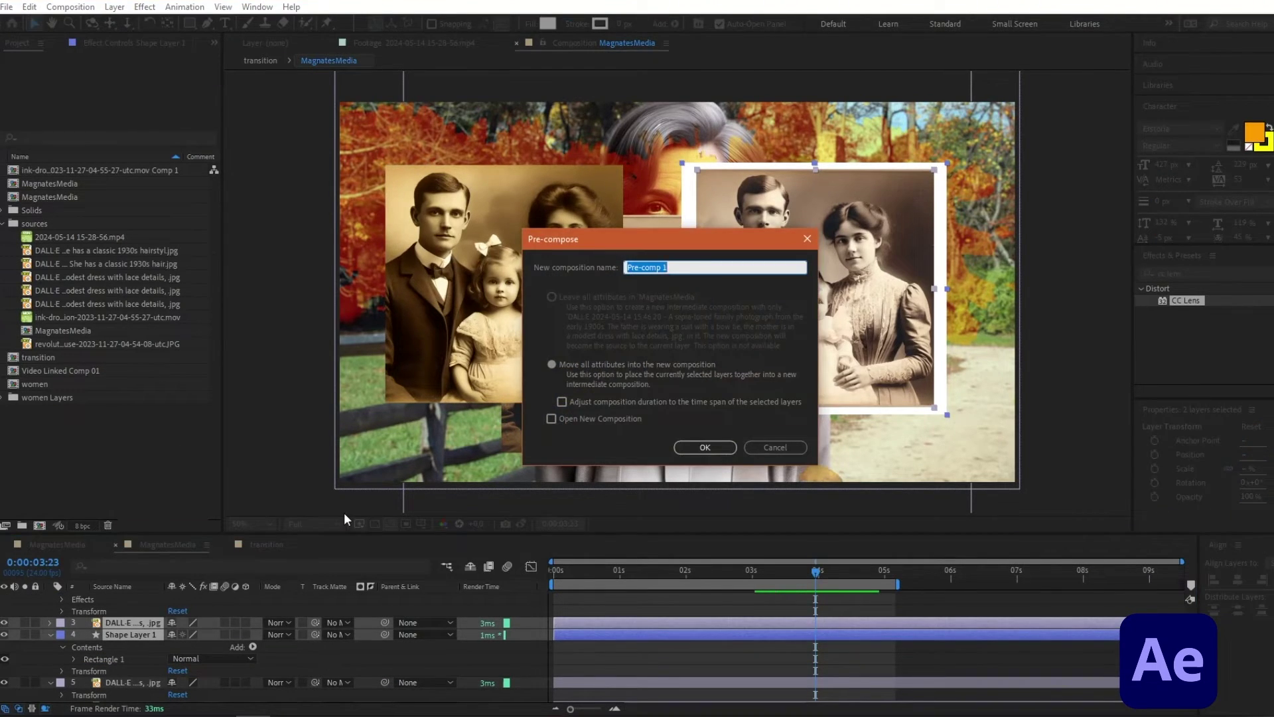
text(1st picture)
key(Return)
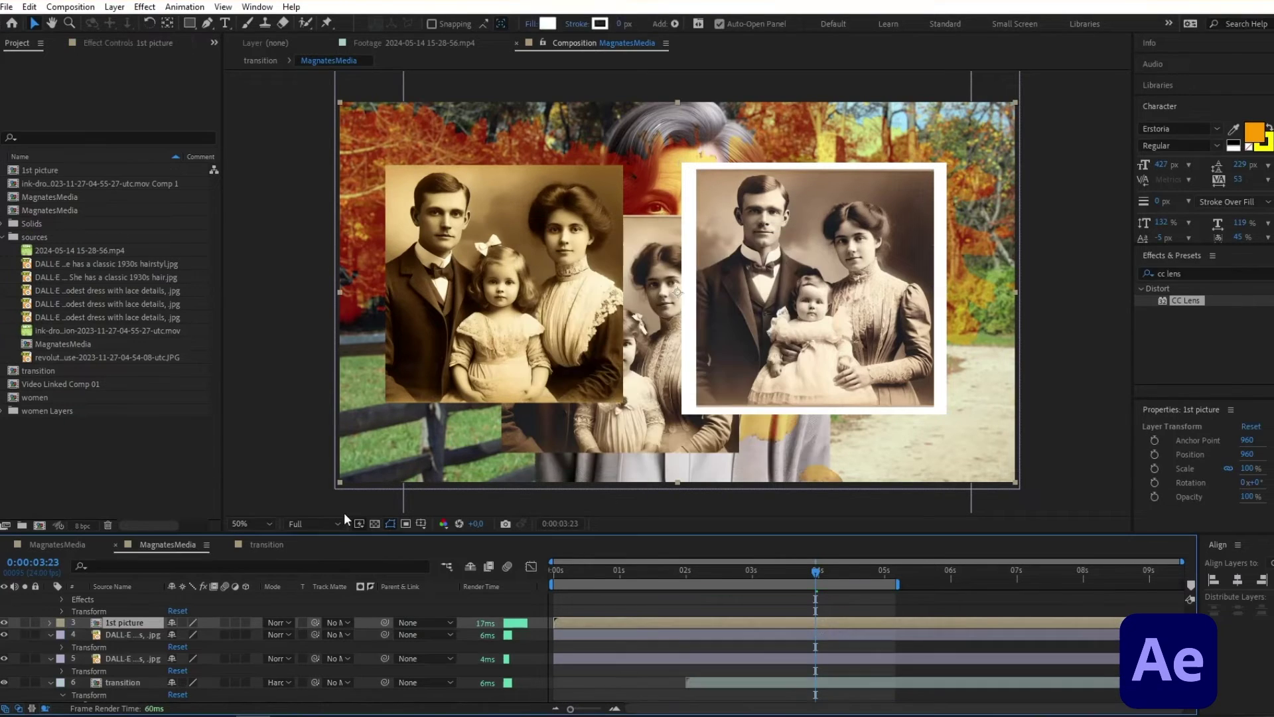
click(617, 609)
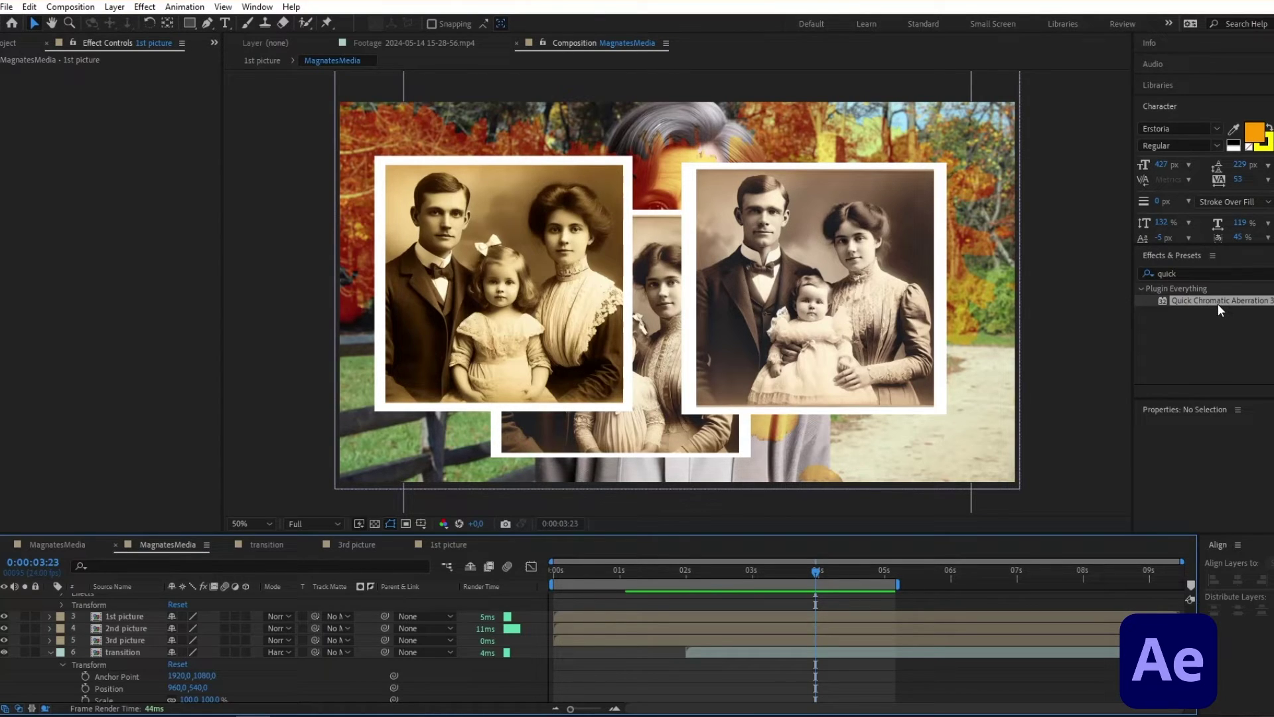
Apply Quick Chromatic Aberration 3 to the 1st picture with Red & Green channels, Hue Shift 150° and Position 2.00.
drag(1212, 301, 124, 615)
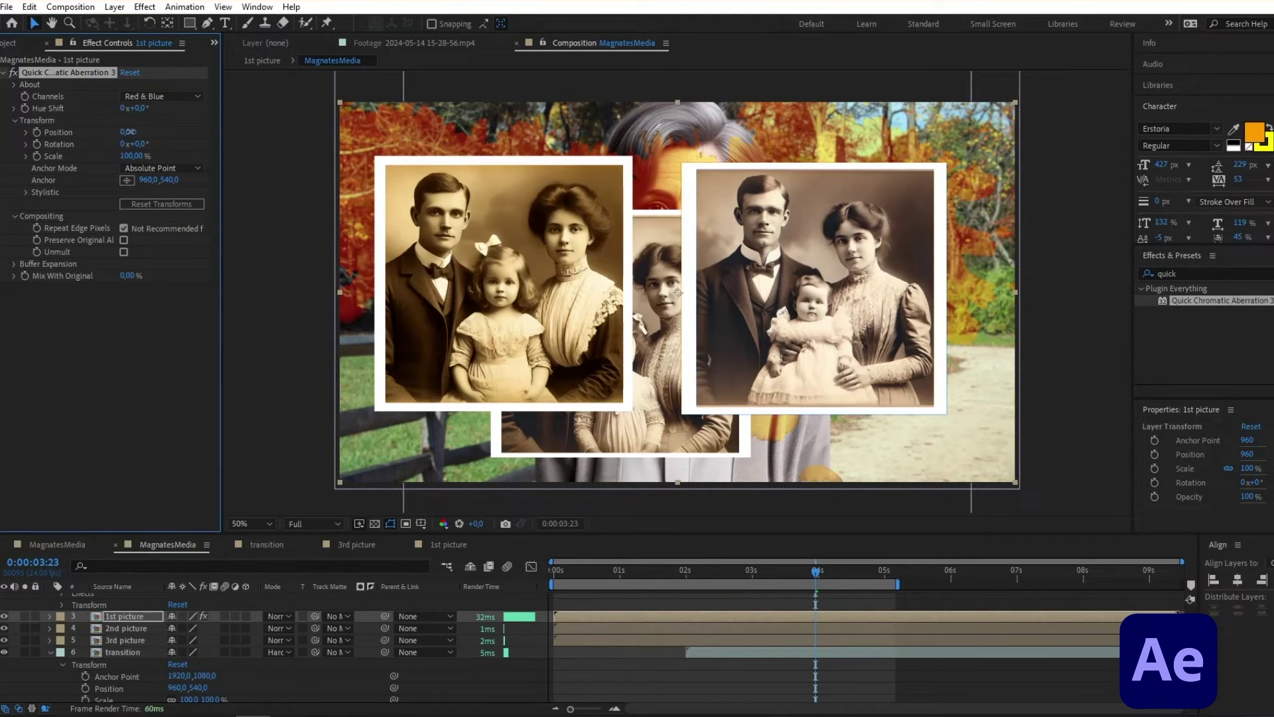
drag(133, 134, 133, 134)
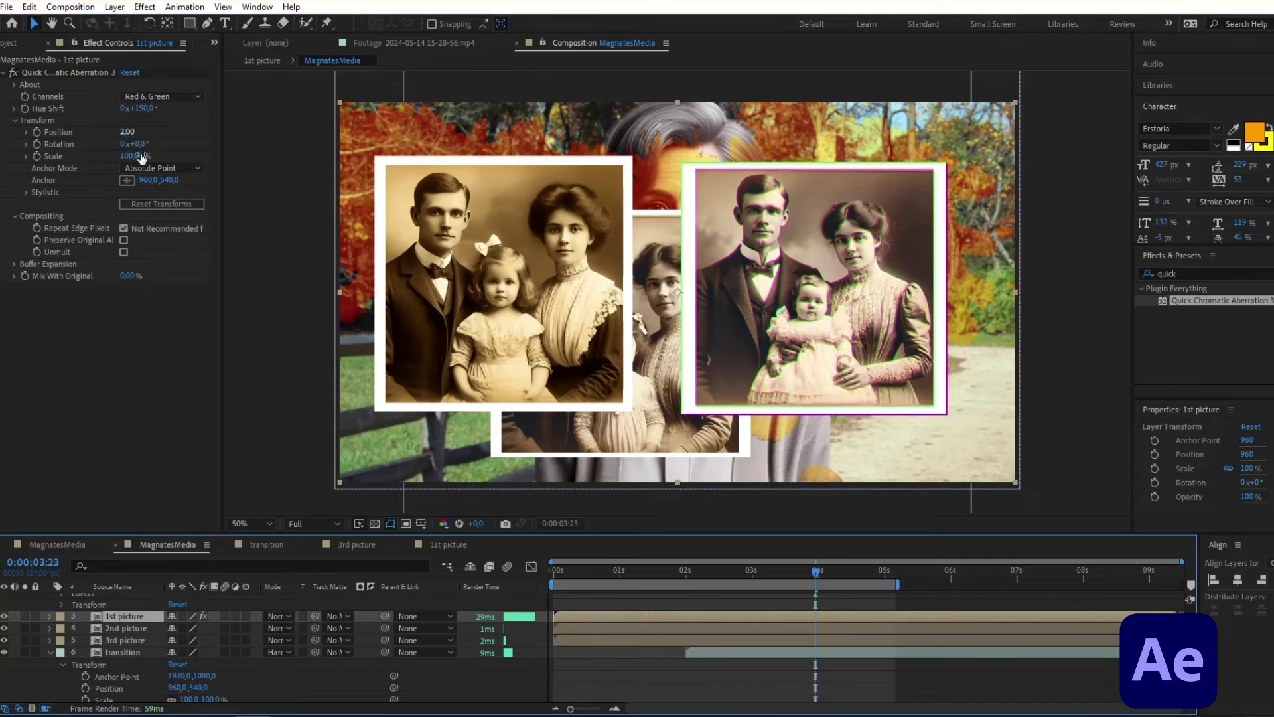
click(120, 353)
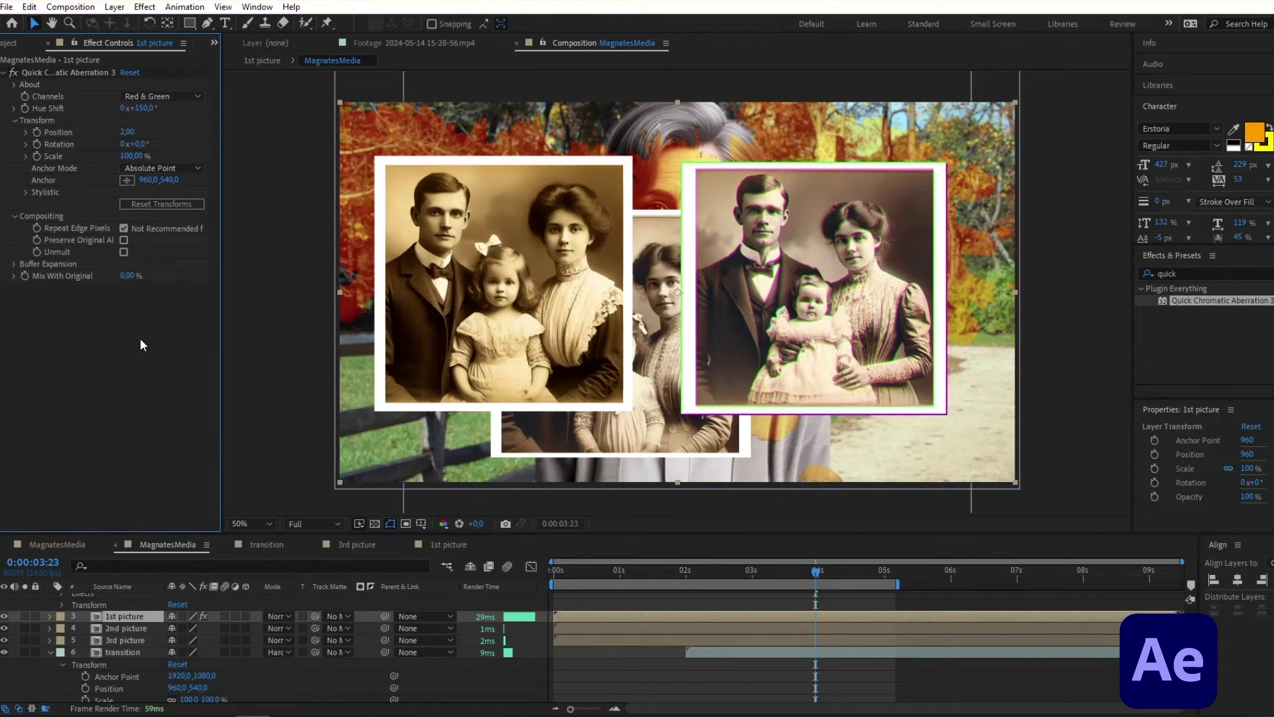
Copy the chromatic aberration effect from the 1st picture onto the 2nd and 3rd picture layers.
click(41, 70)
key(ctrl+c)
click(113, 628)
key(ctrl+v)
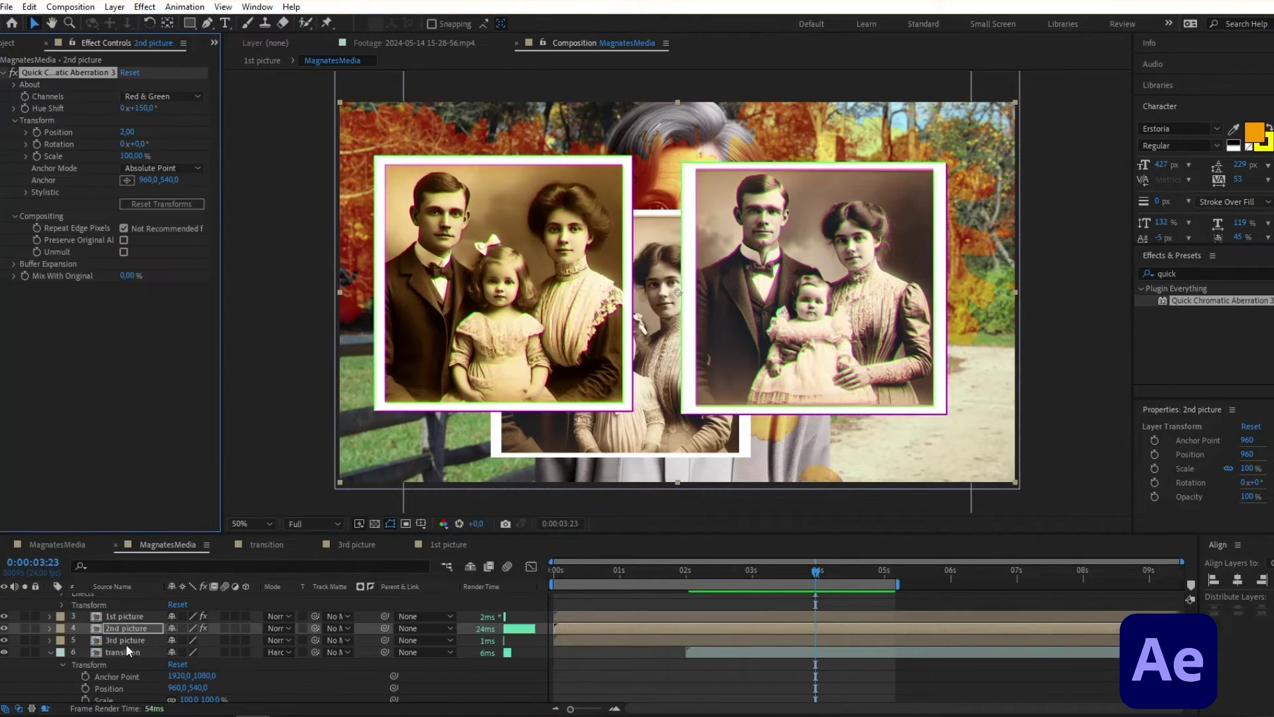
click(126, 640)
key(ctrl+v)
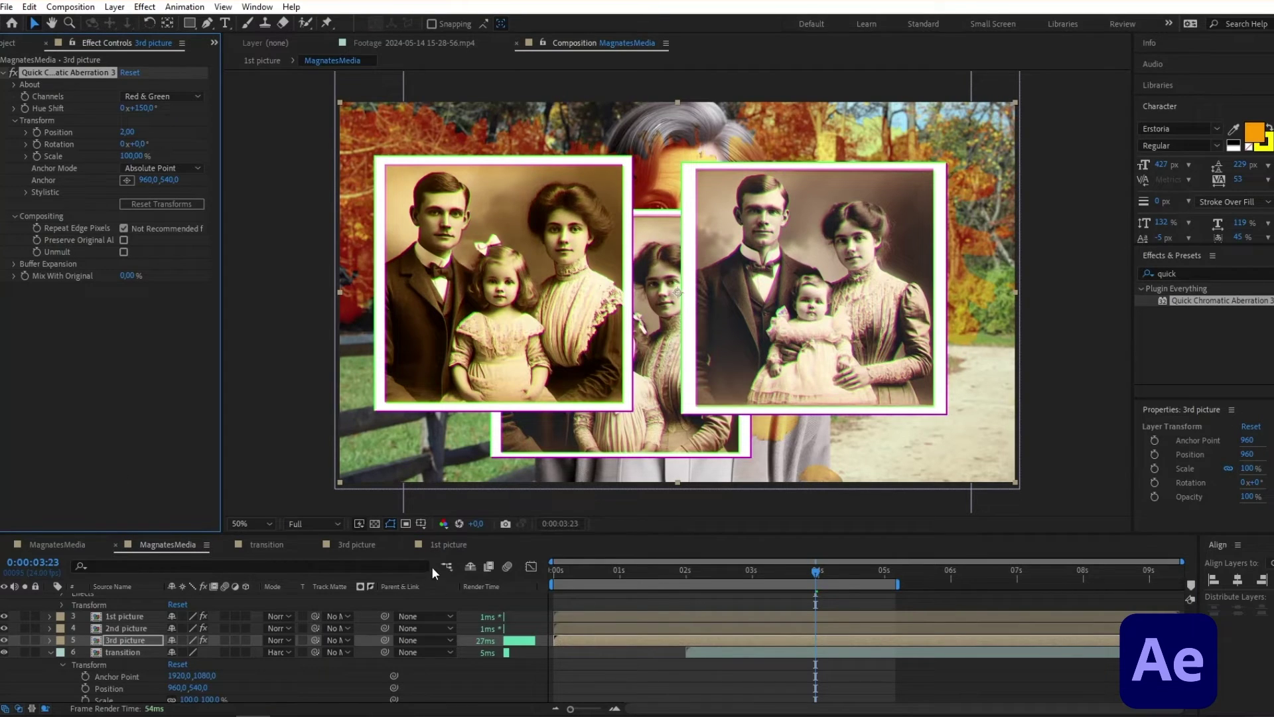
click(137, 614)
mouse_move(254, 715)
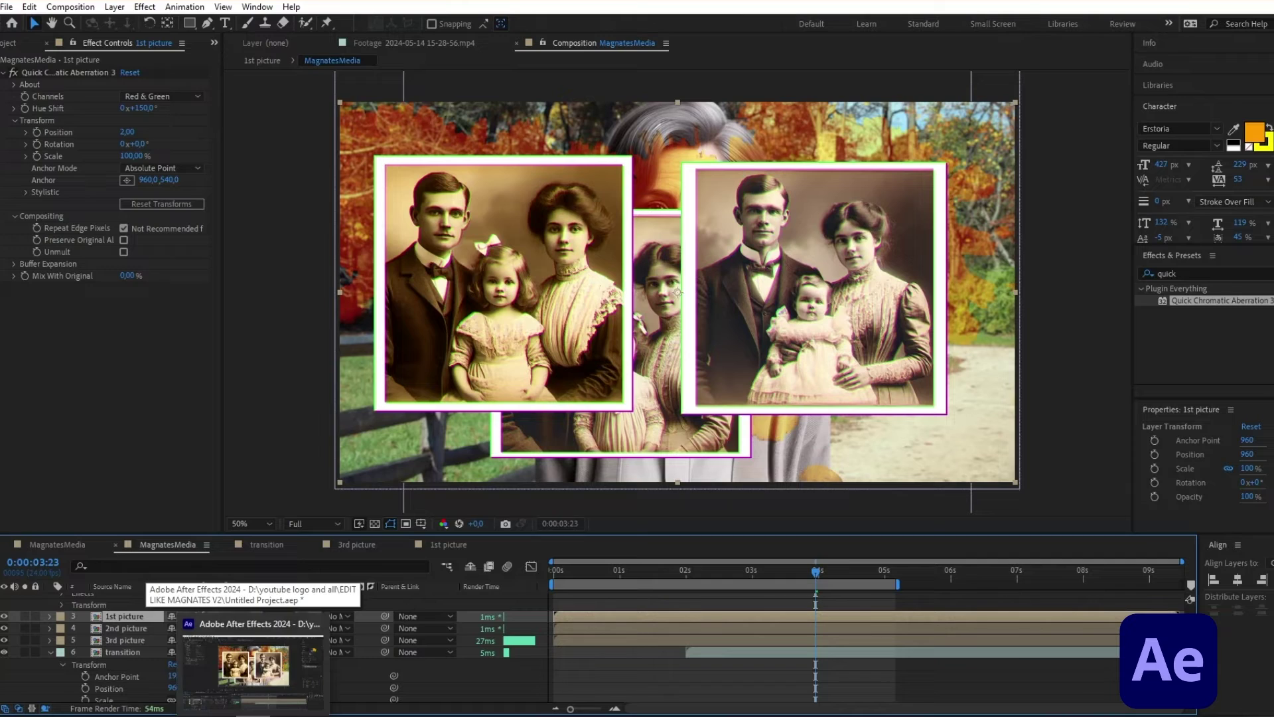
click(635, 596)
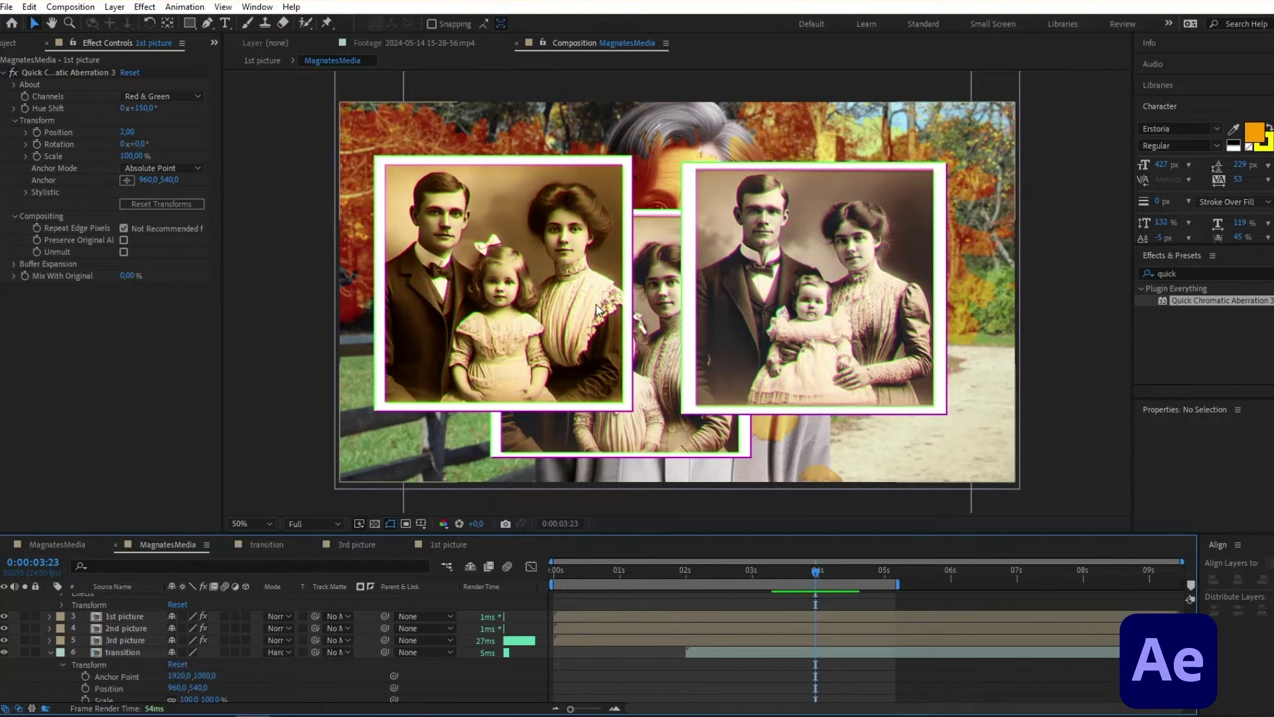
click(128, 616)
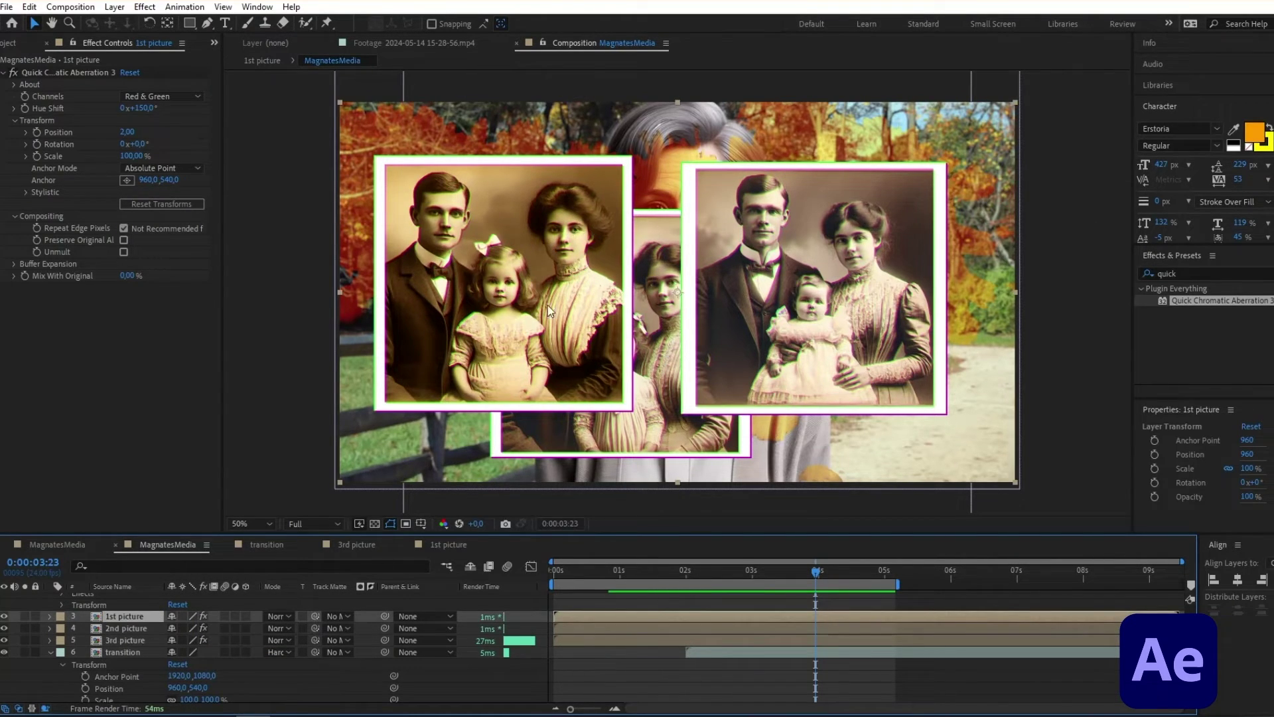
Hide the 1st and 2nd picture layers and move the 3rd picture slightly higher in the composition.
click(123, 639)
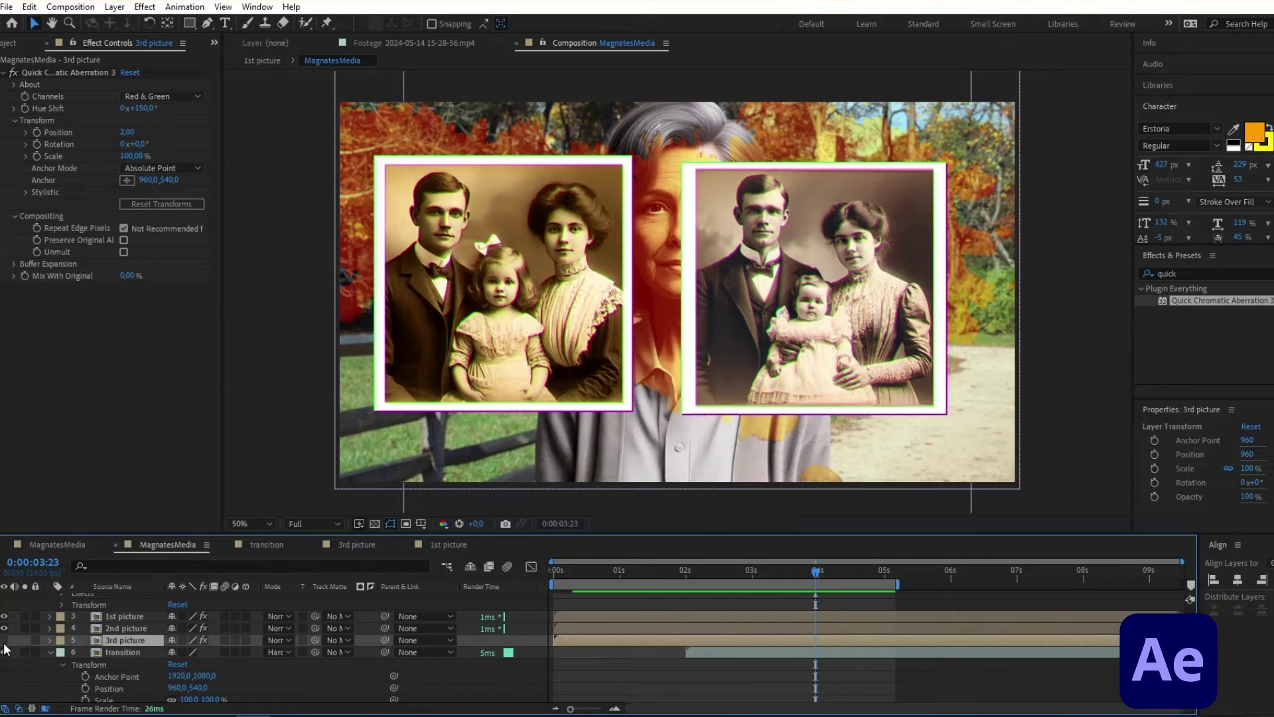
drag(4, 616, 4, 628)
drag(564, 409, 576, 360)
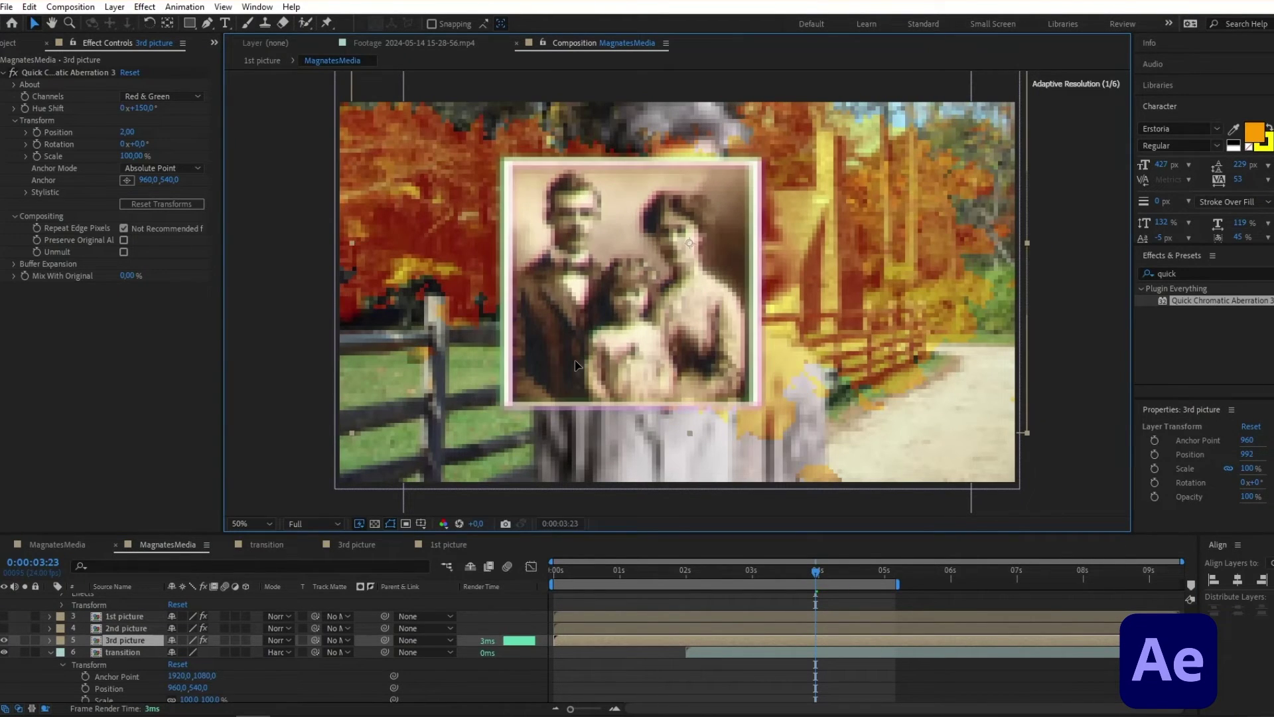
Set the 3rd picture's Scale to 118% and its Position to 849, 383.
click(50, 639)
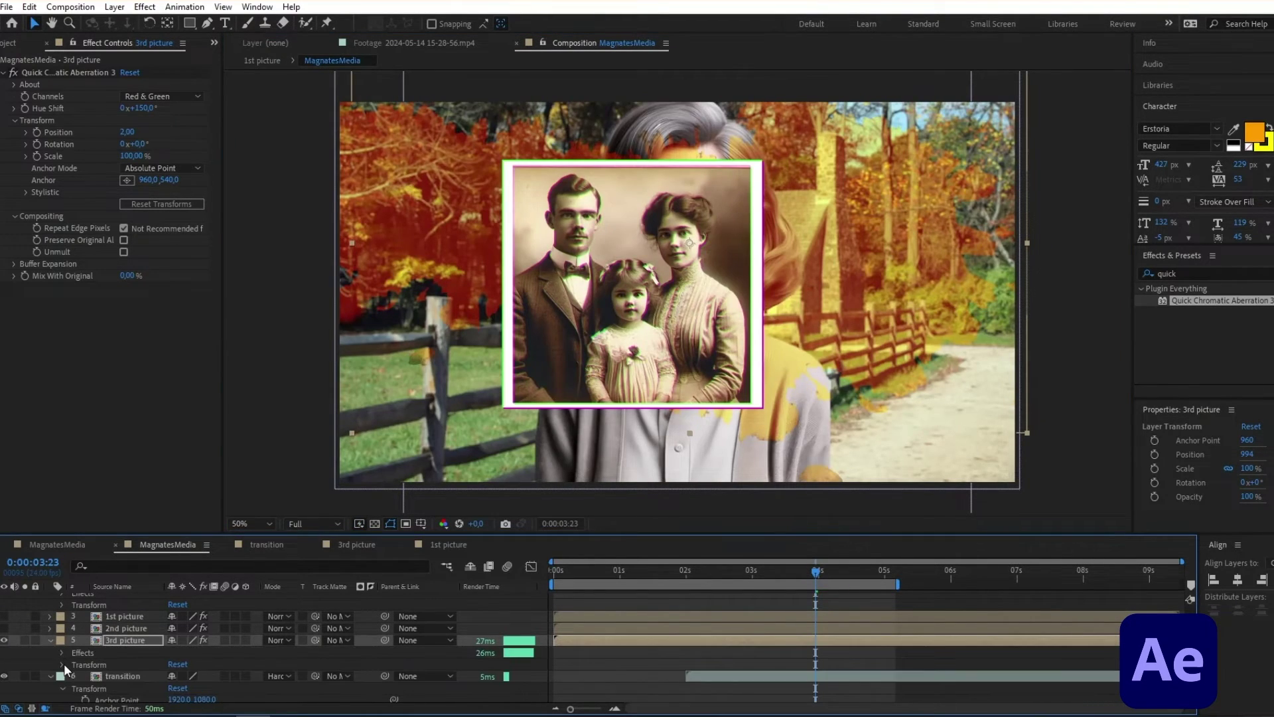
scroll(205, 683, down, 2)
drag(207, 672, 131, 661)
drag(177, 659, 99, 666)
Find the CC Page Turn effect and apply it to the 3rd picture.
click(1206, 272)
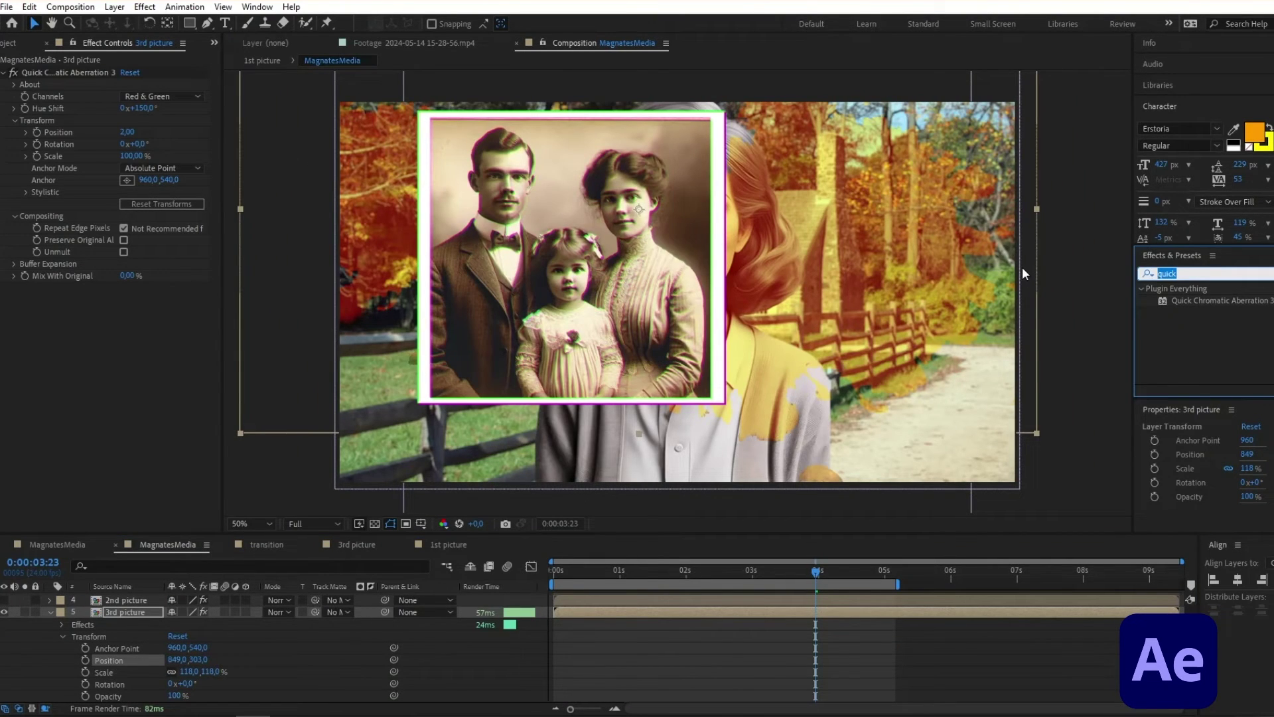
text(page)
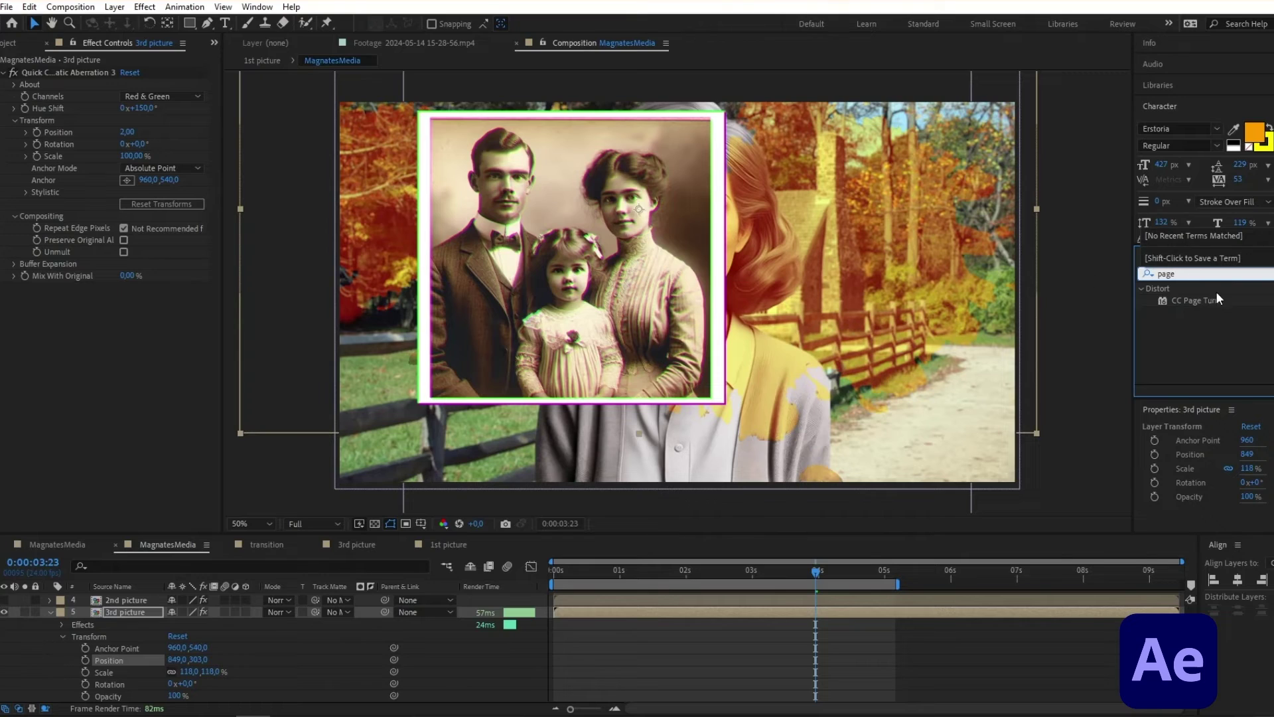
drag(1218, 299, 130, 611)
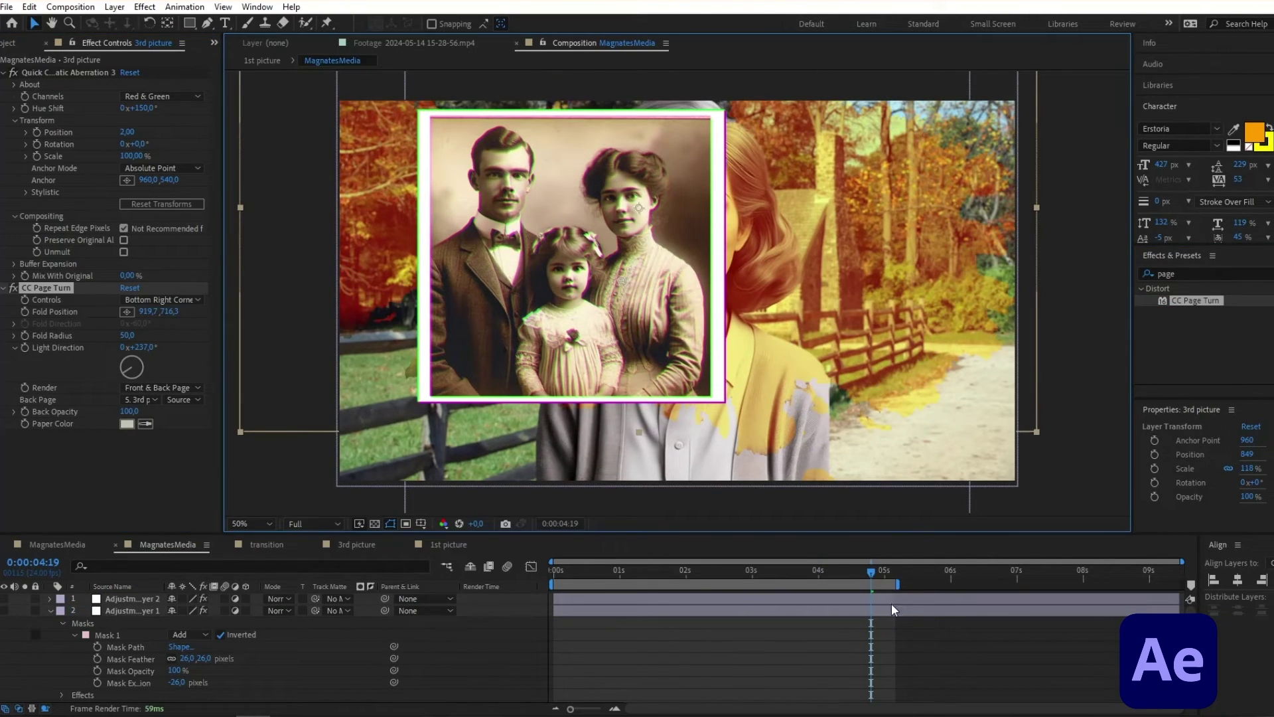
Add a Fold Position keyframe for the 3rd picture's CC Page Turn at 0:00:04:19 and reveal it in the timeline.
click(28, 309)
right_click(38, 312)
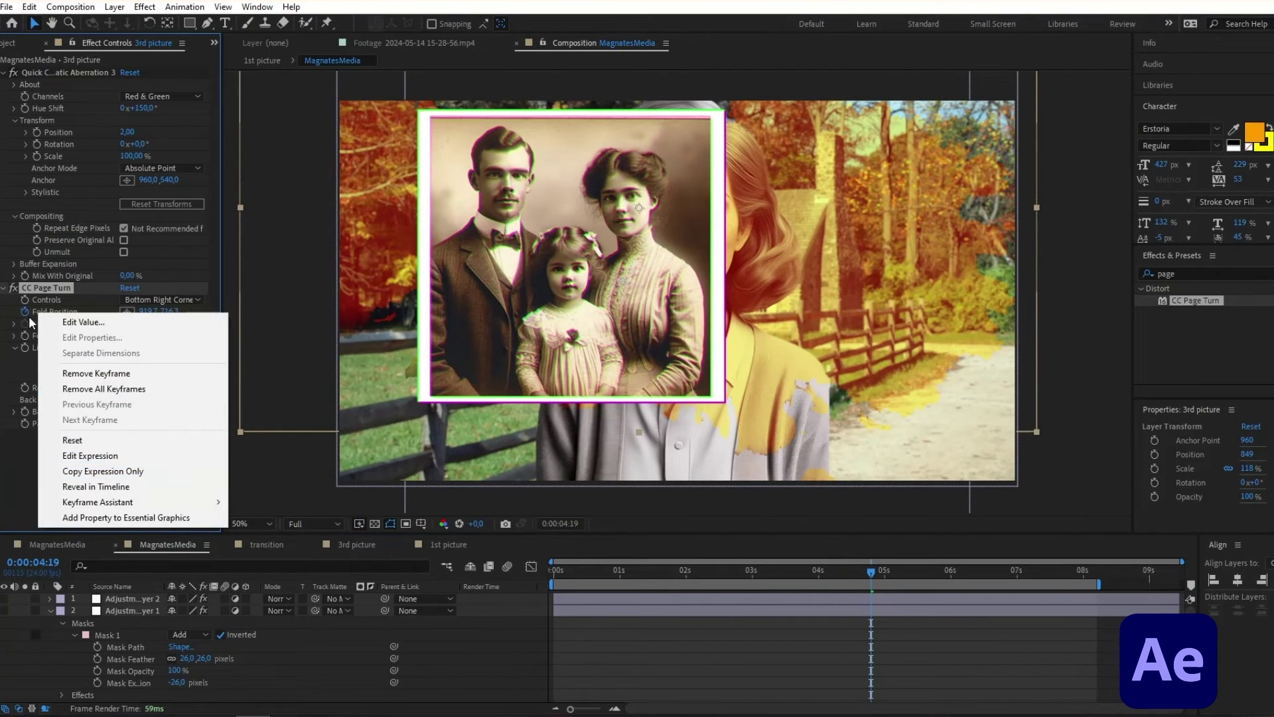
click(100, 486)
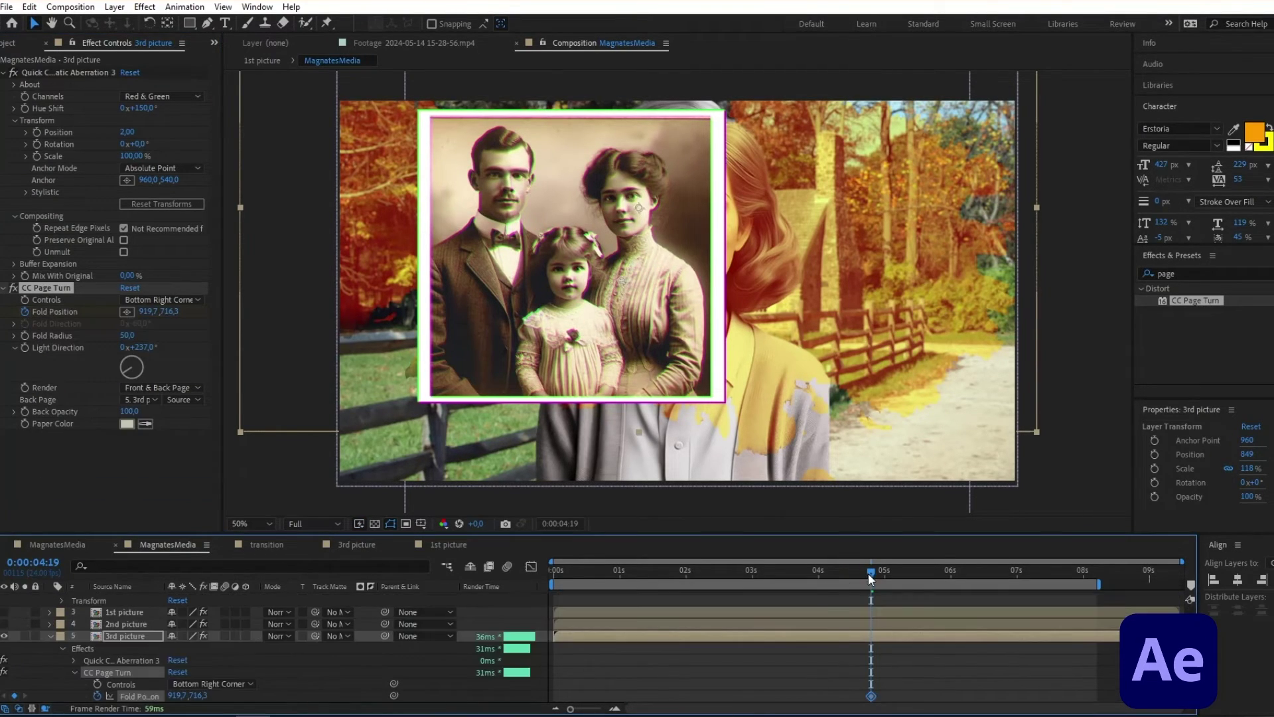
Move the 3rd picture's Fold Position keyframe to just before 0:00:05:13 and add another one at 0:00:03:07.
drag(870, 572, 920, 572)
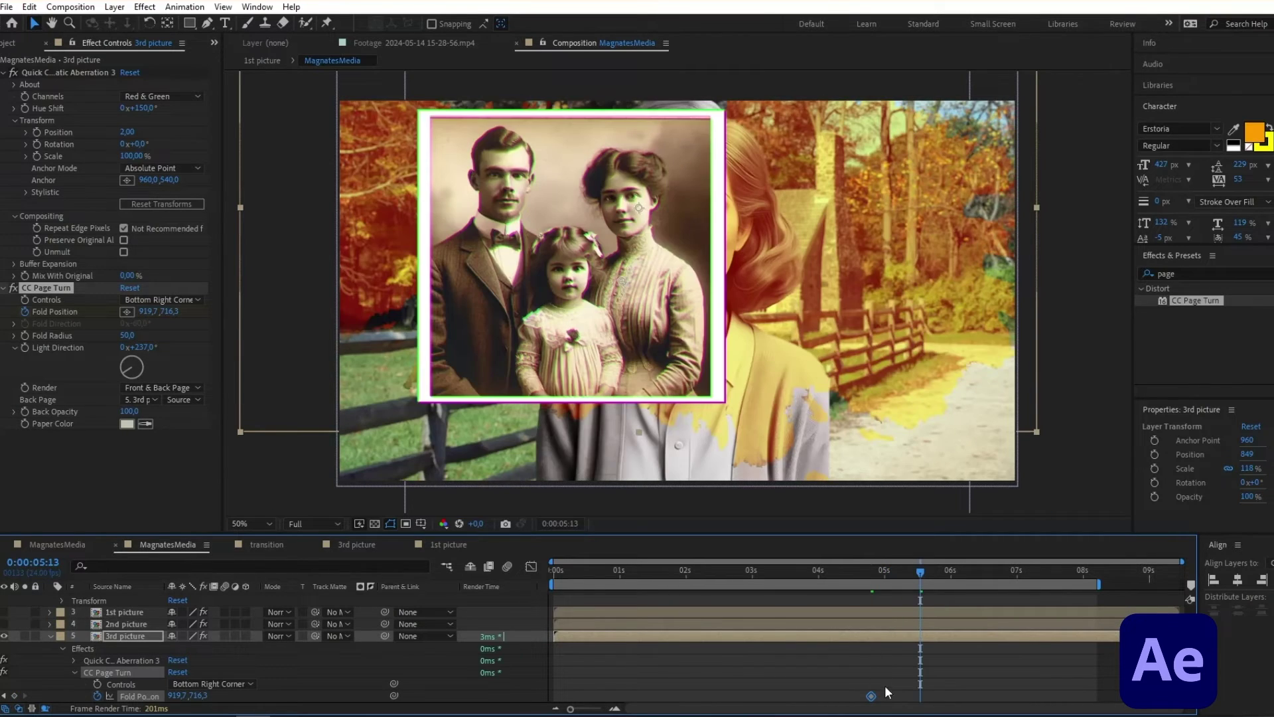
drag(871, 696, 910, 697)
drag(919, 571, 770, 548)
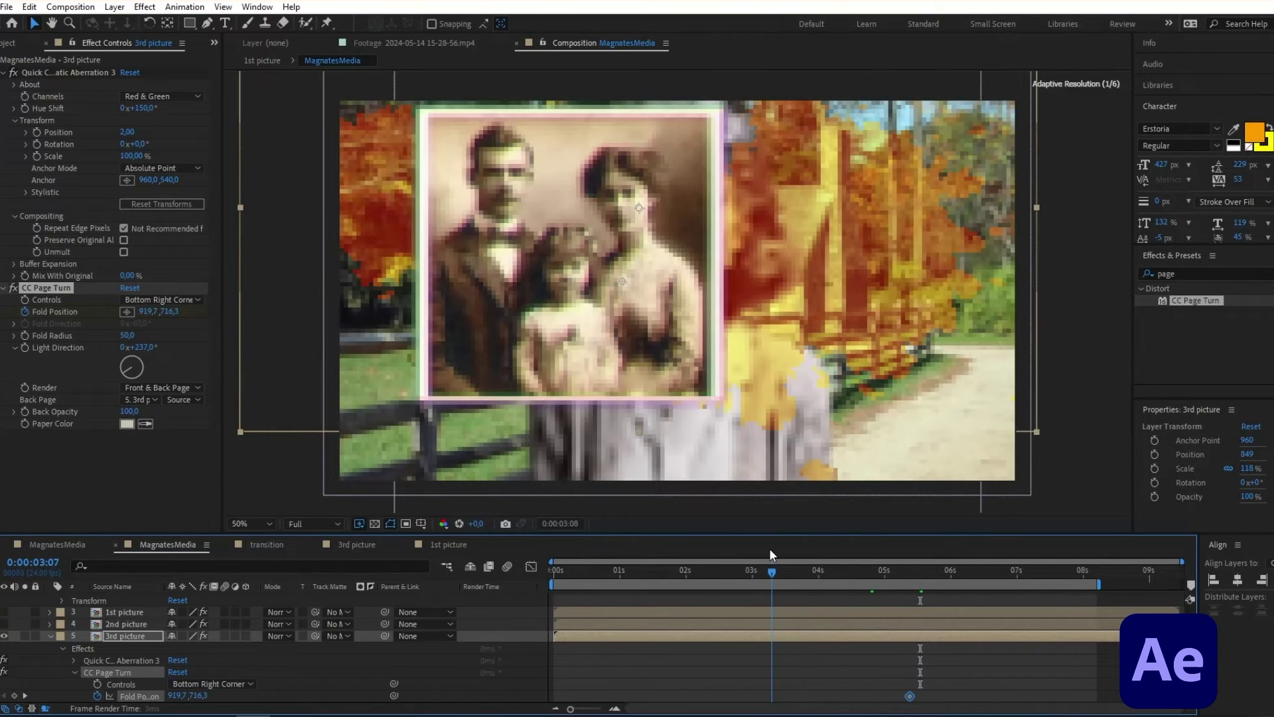
click(15, 696)
Fold the 3rd picture completely out of view at 0:00:03:07 by moving its Fold Position to -1575.3, -168.5.
key(comma)
key(comma)
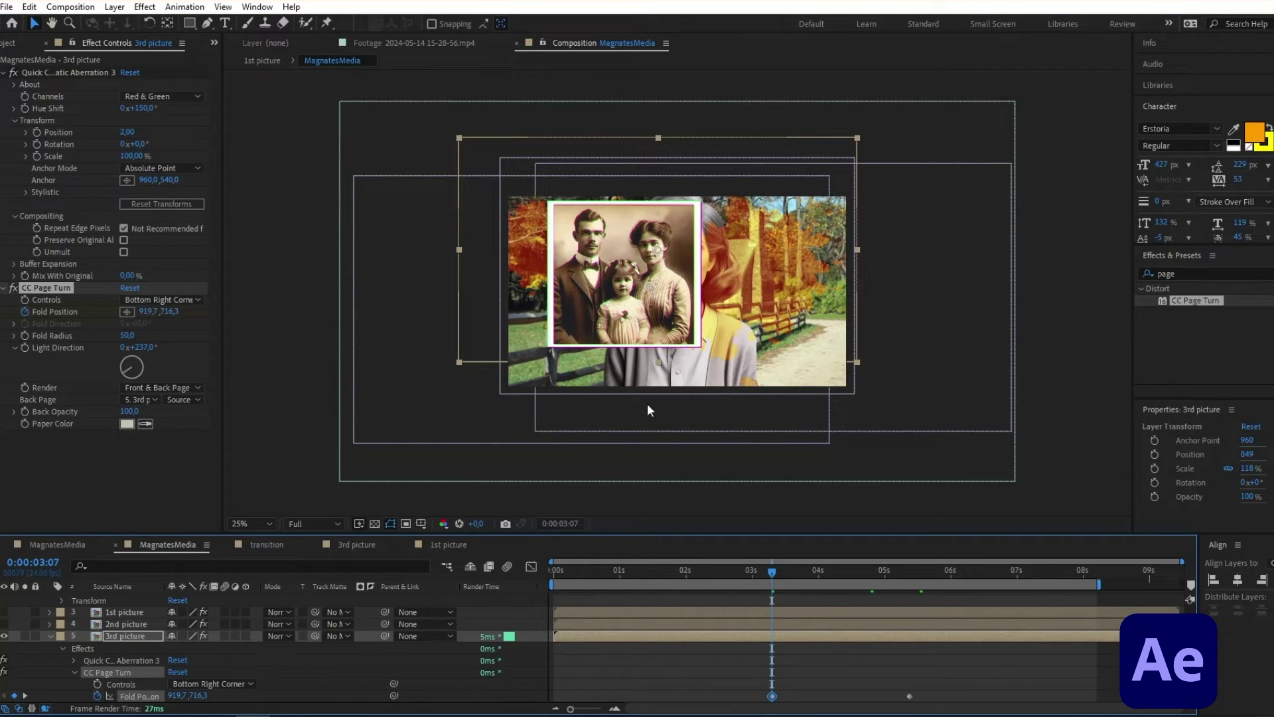
key(period)
key(period)
key(comma)
key(comma)
key(period)
key(period)
drag(625, 287, 119, 102)
key(comma)
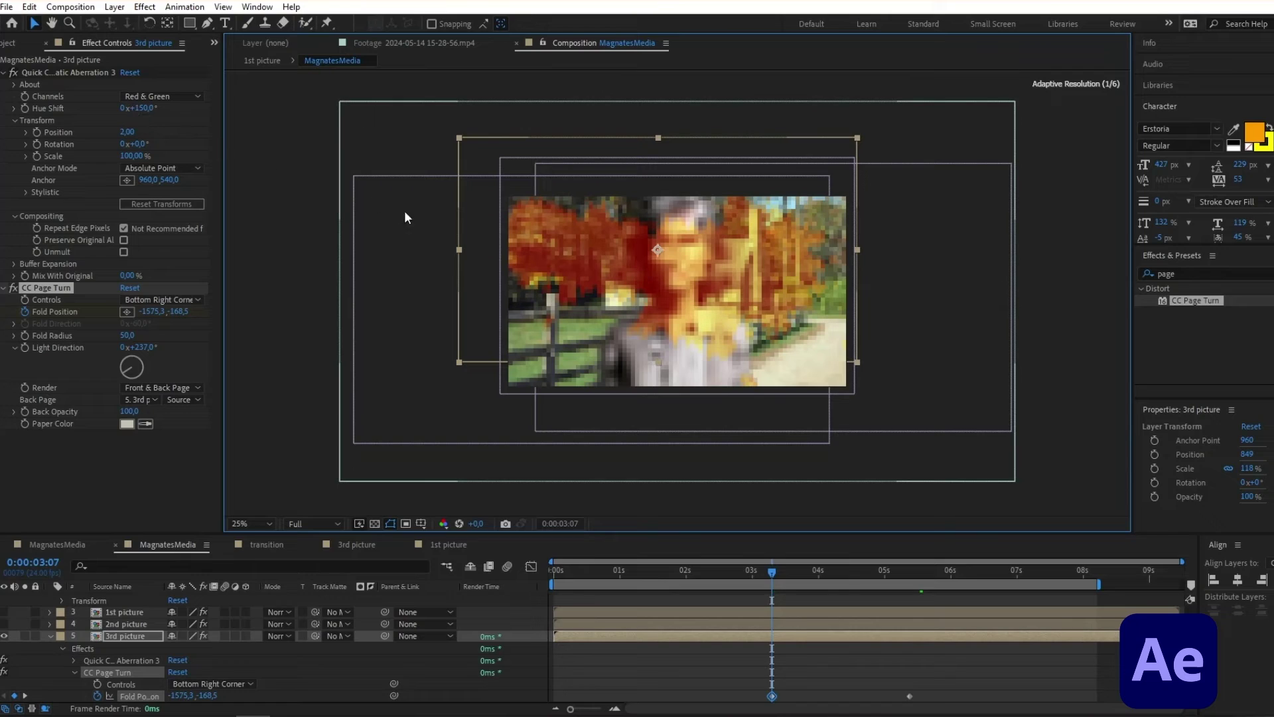
Apply Easy Ease to both Fold Position keyframes of the 3rd picture and preview the page turn.
scroll(718, 635, down, 1)
drag(718, 635, 970, 681)
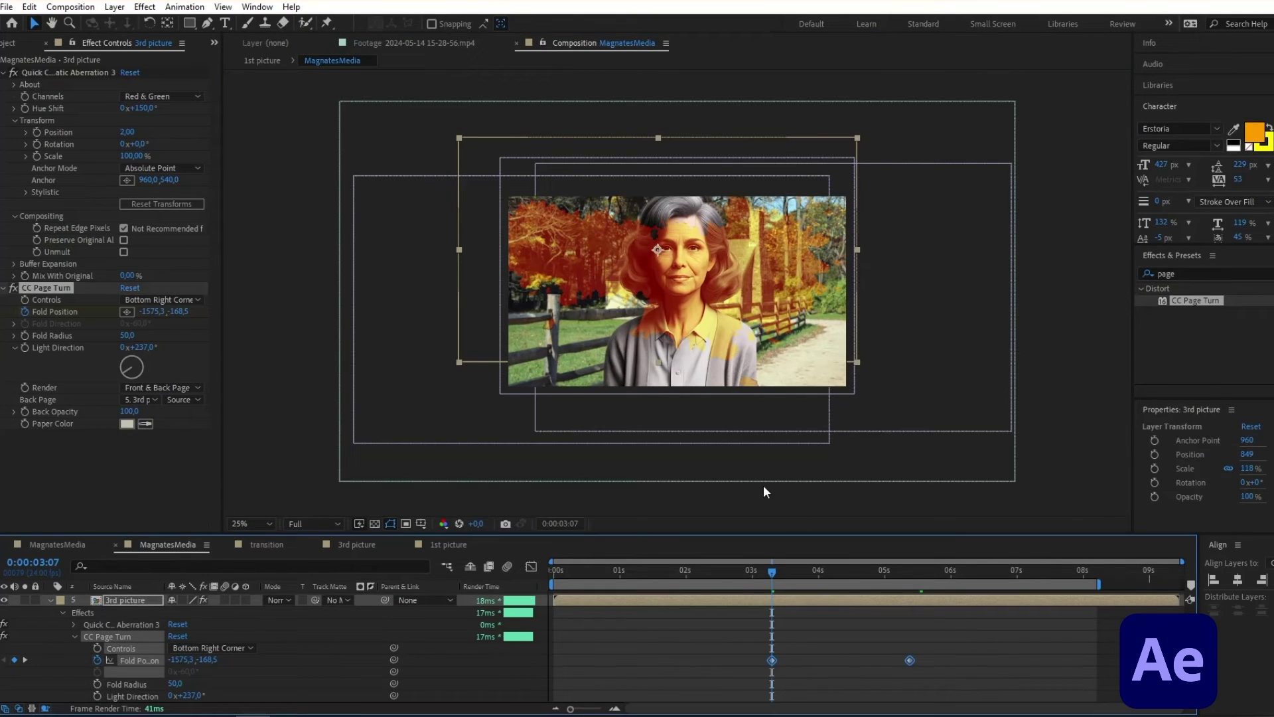
key(F9)
click(846, 658)
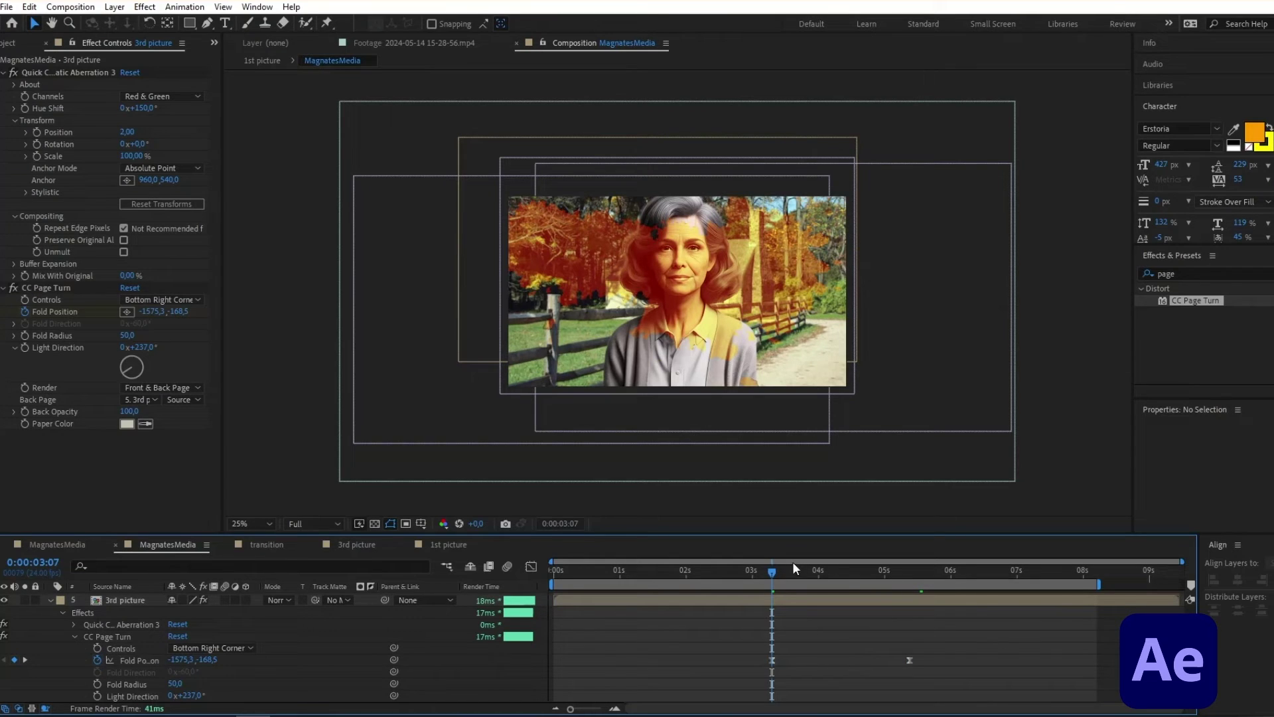
drag(792, 565, 844, 584)
scroll(239, 621, up, 3)
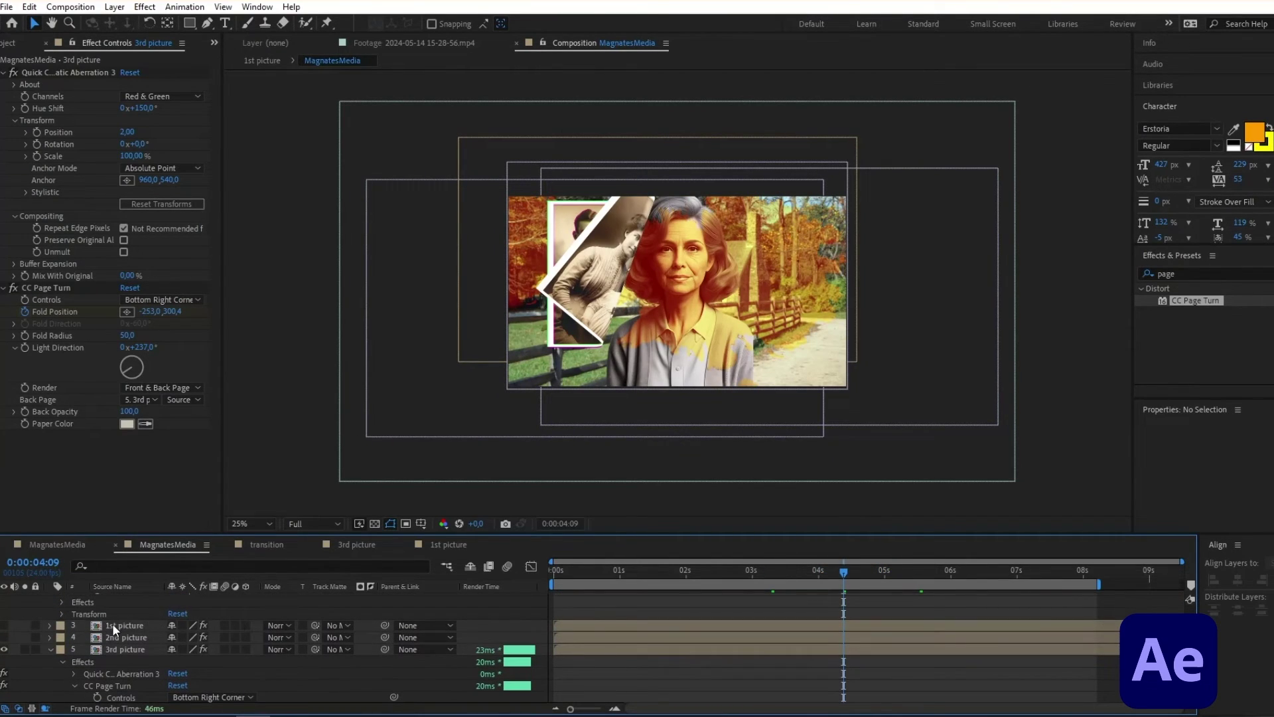
Parent the 1st, 2nd and 3rd picture layers to the revolutionary-war-historic-house background layer.
click(113, 625)
click(408, 636)
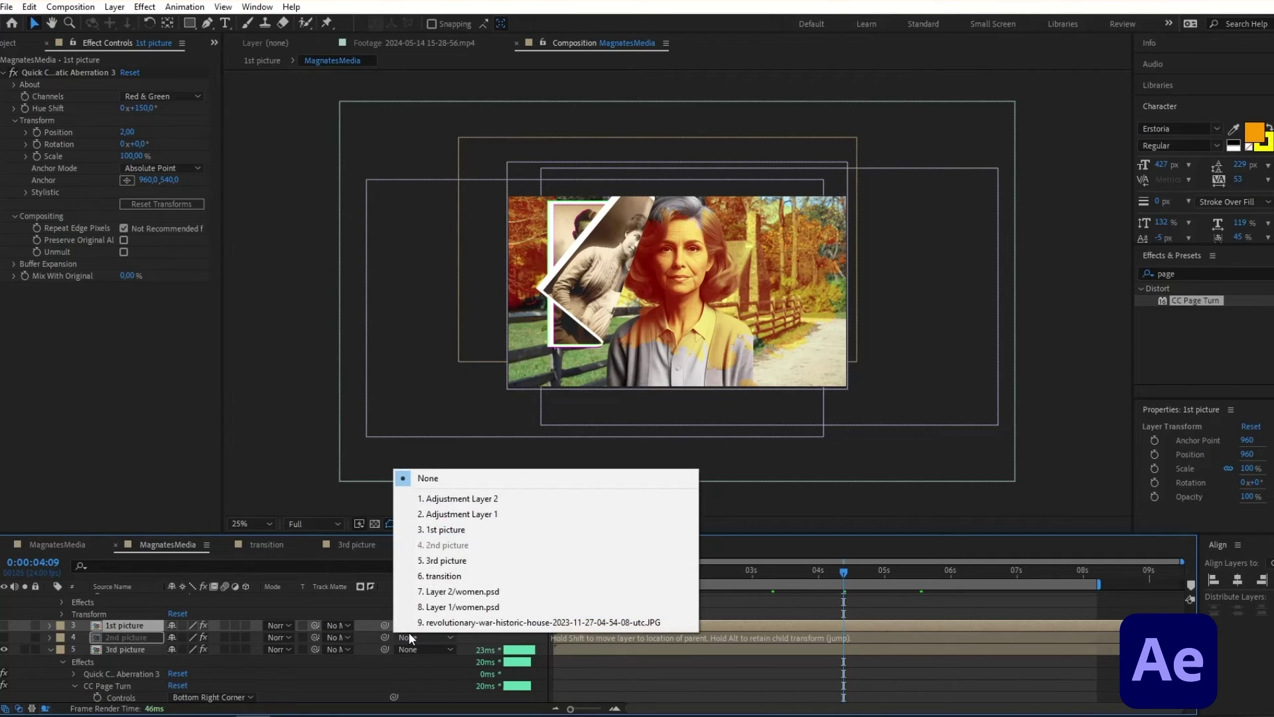
click(137, 648)
shift+click(134, 627)
click(407, 627)
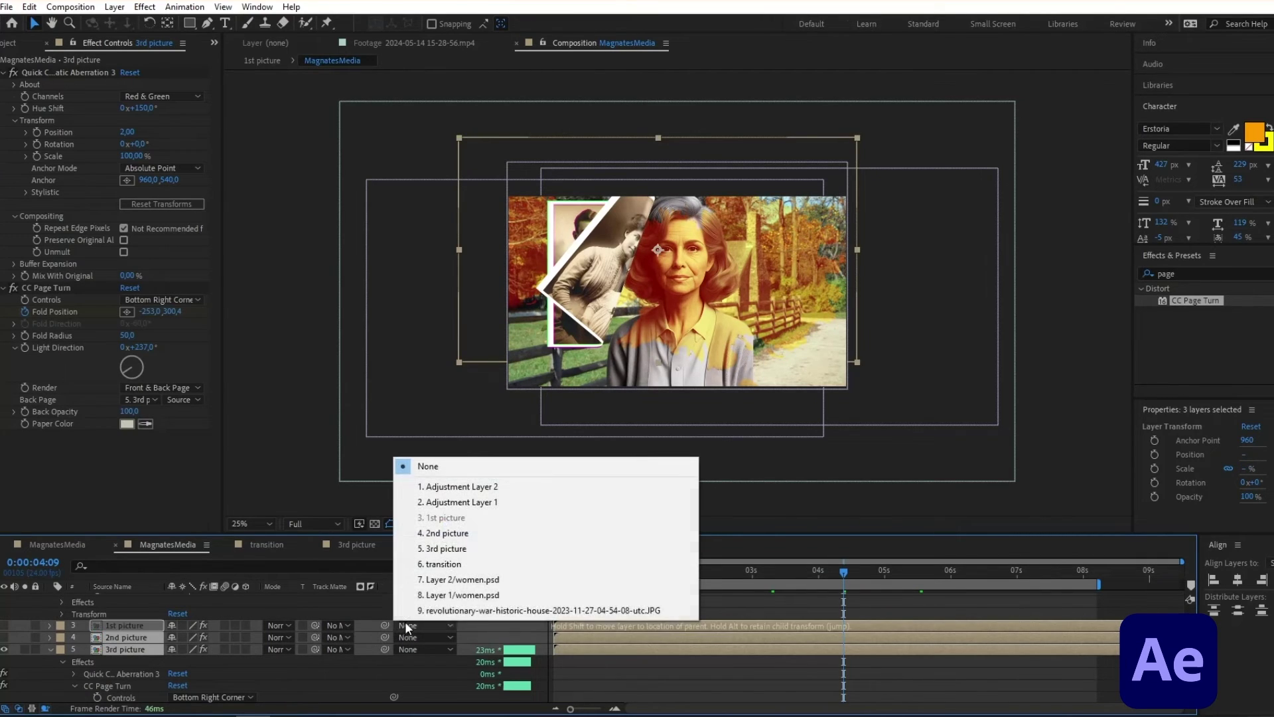
click(529, 608)
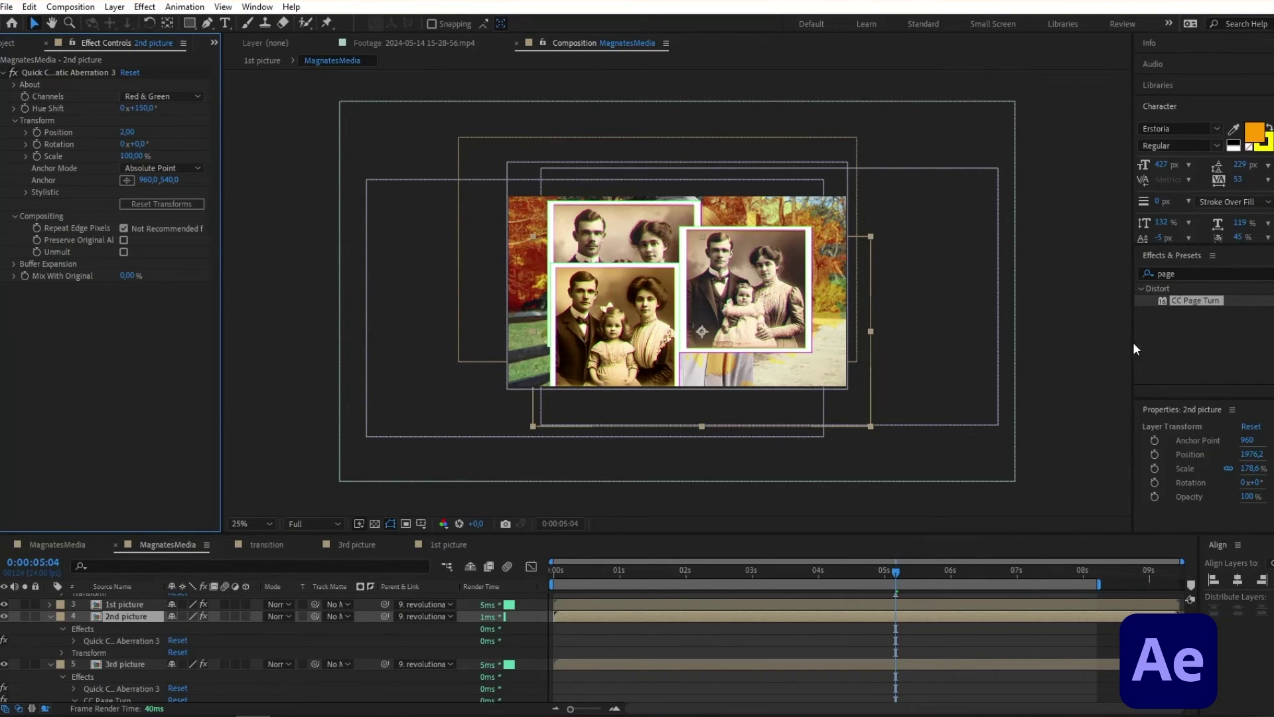
Apply CC Page Turn to the 2nd picture and reveal a new Fold Position keyframe at 0:00:05:04 in the timeline.
drag(1206, 297, 140, 614)
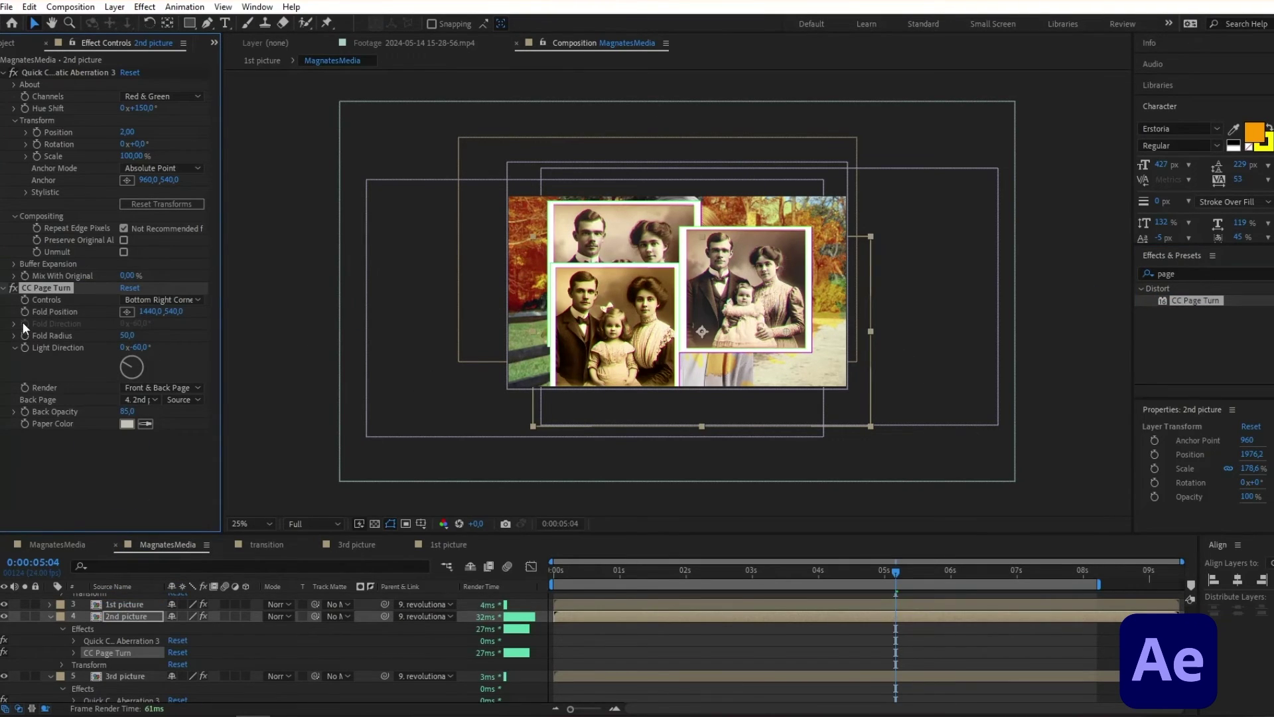
right_click(48, 311)
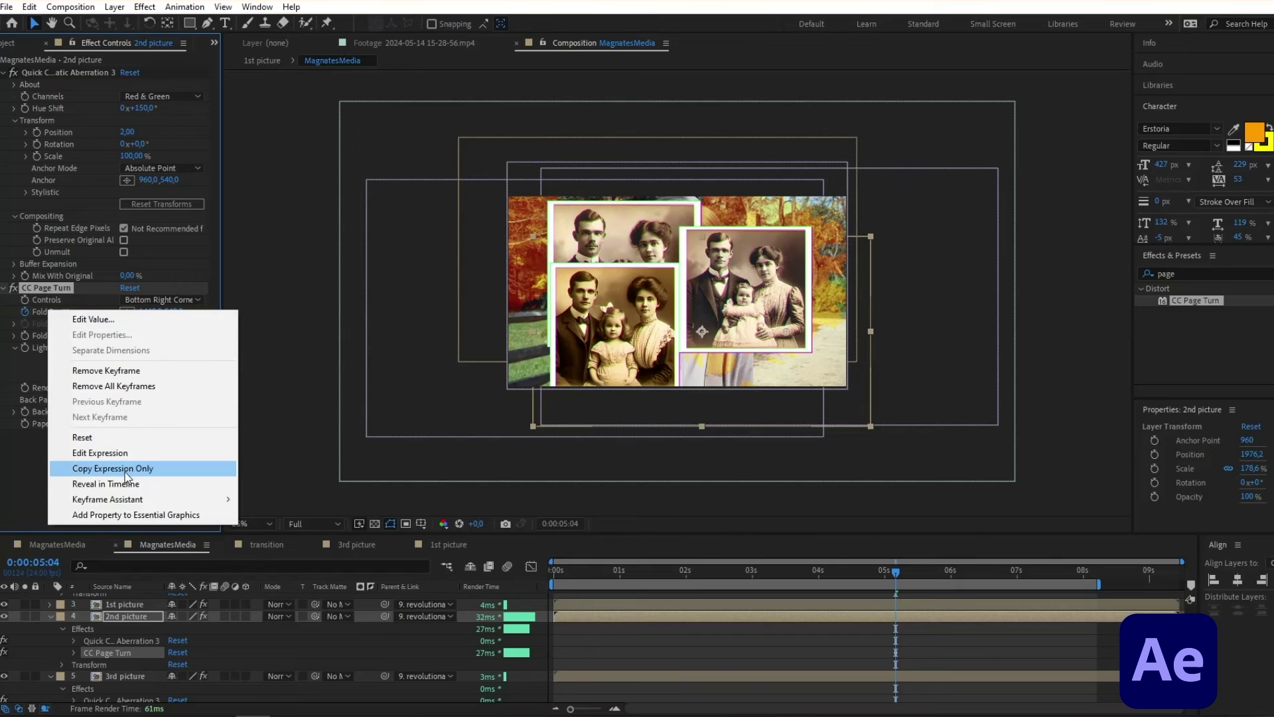
click(126, 483)
scroll(867, 655, down, 4)
scroll(864, 641, up, 3)
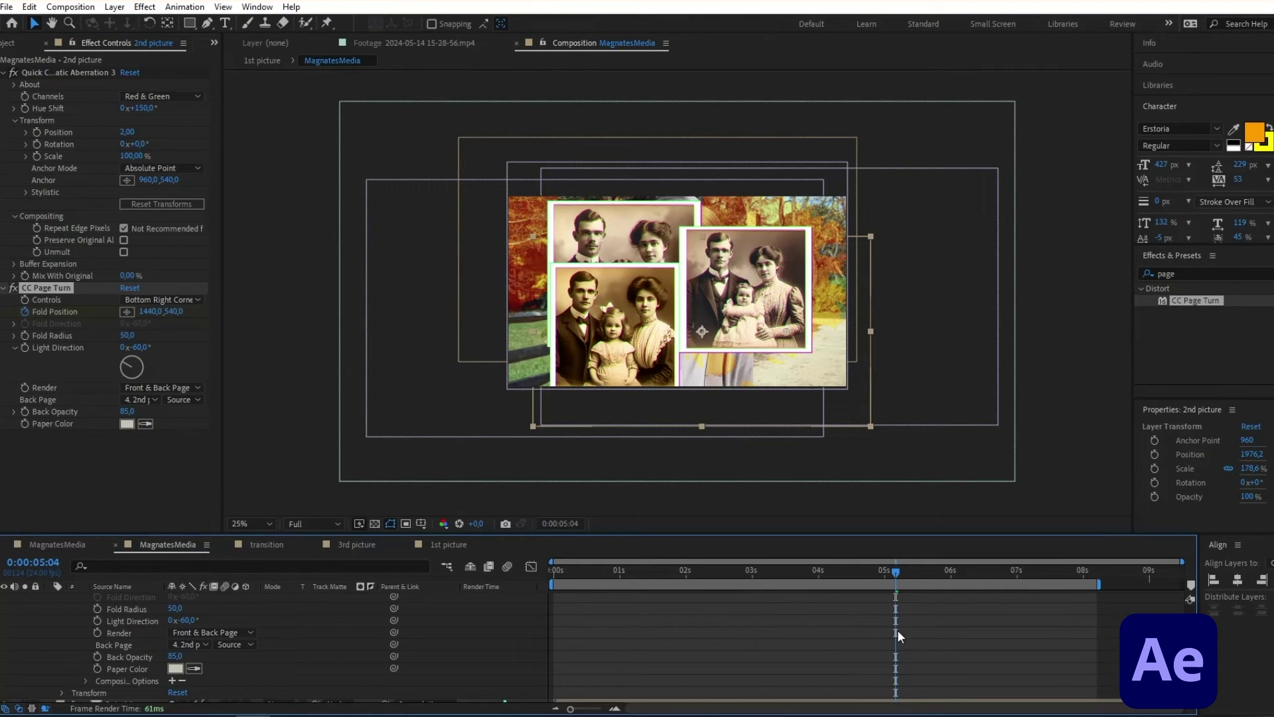
scroll(897, 630, down, 3)
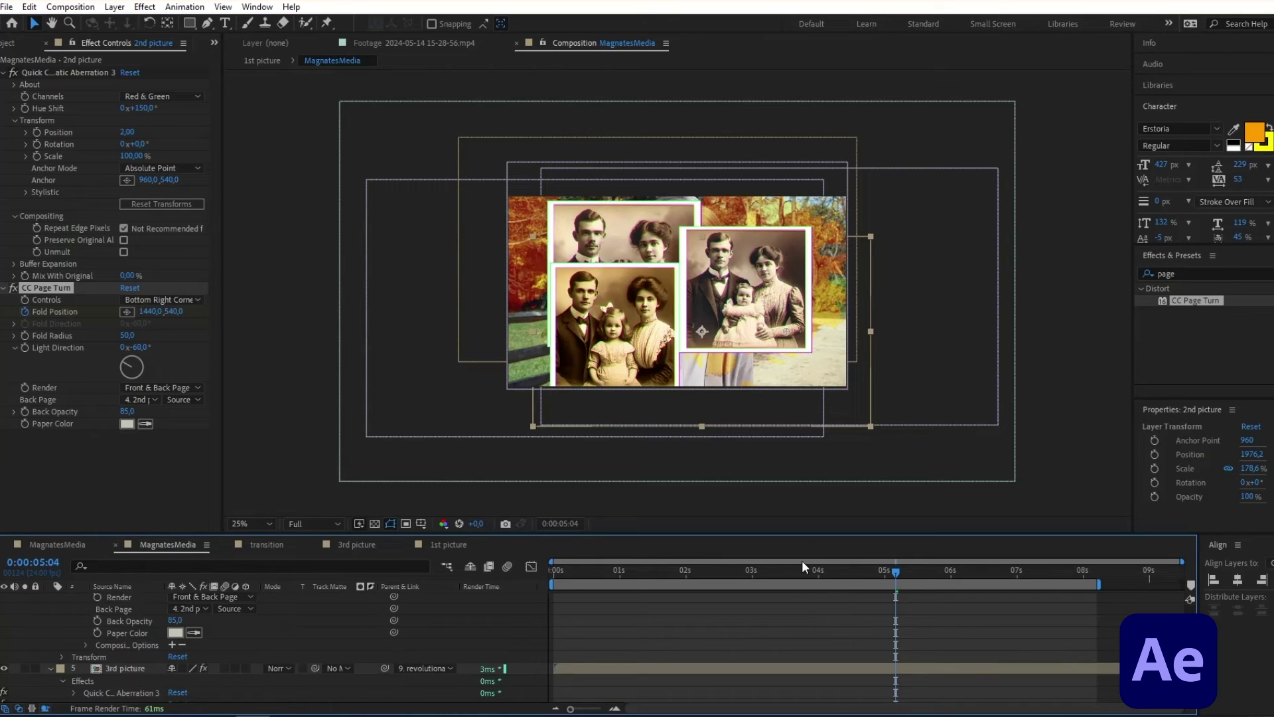
Move the 2nd picture's Fold Position keyframe to 0:00:03:21 and add a second one at 0:00:06:02.
click(784, 575)
scroll(827, 615, down, 1)
drag(795, 576, 810, 575)
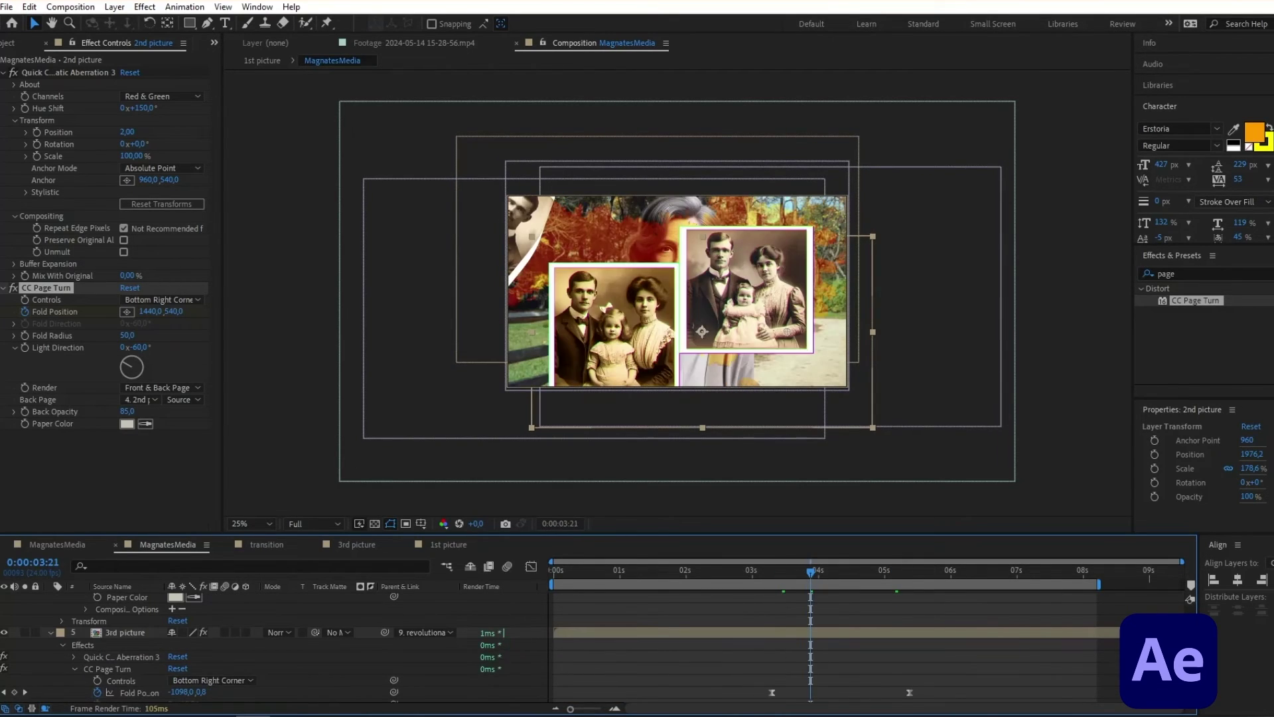
scroll(817, 671, up, 4)
drag(827, 656, 814, 654)
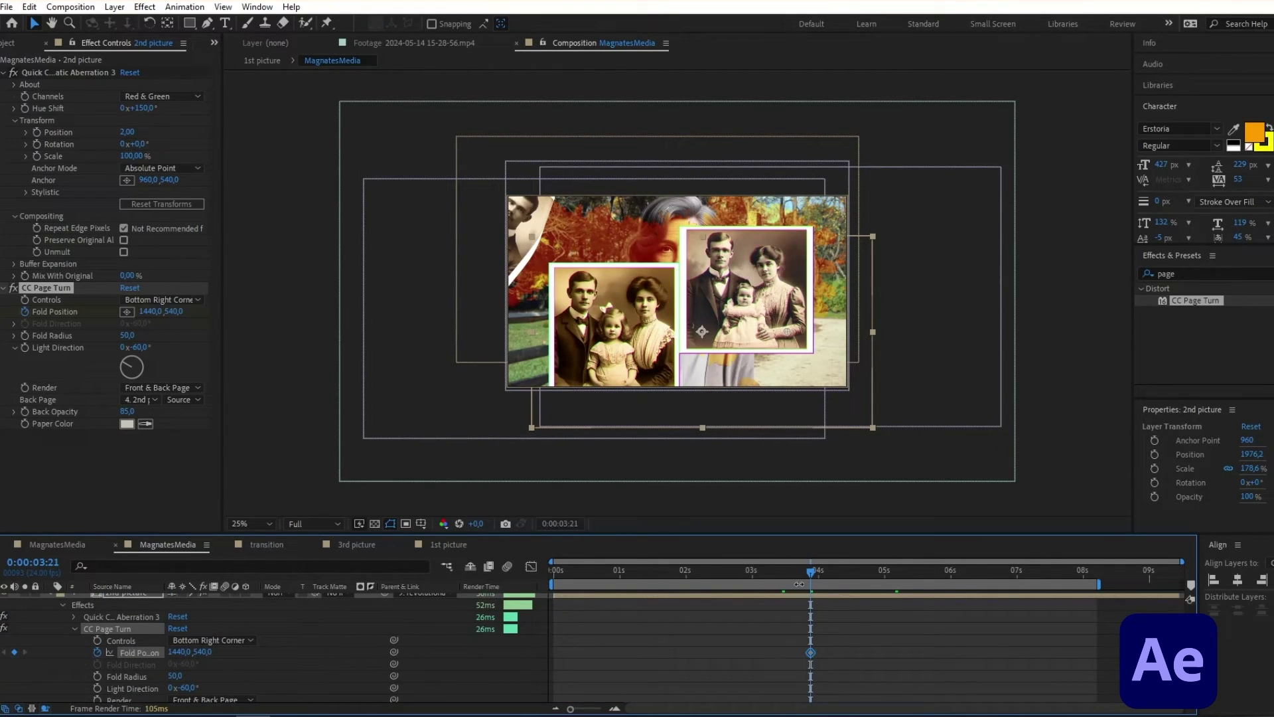
click(956, 574)
click(13, 652)
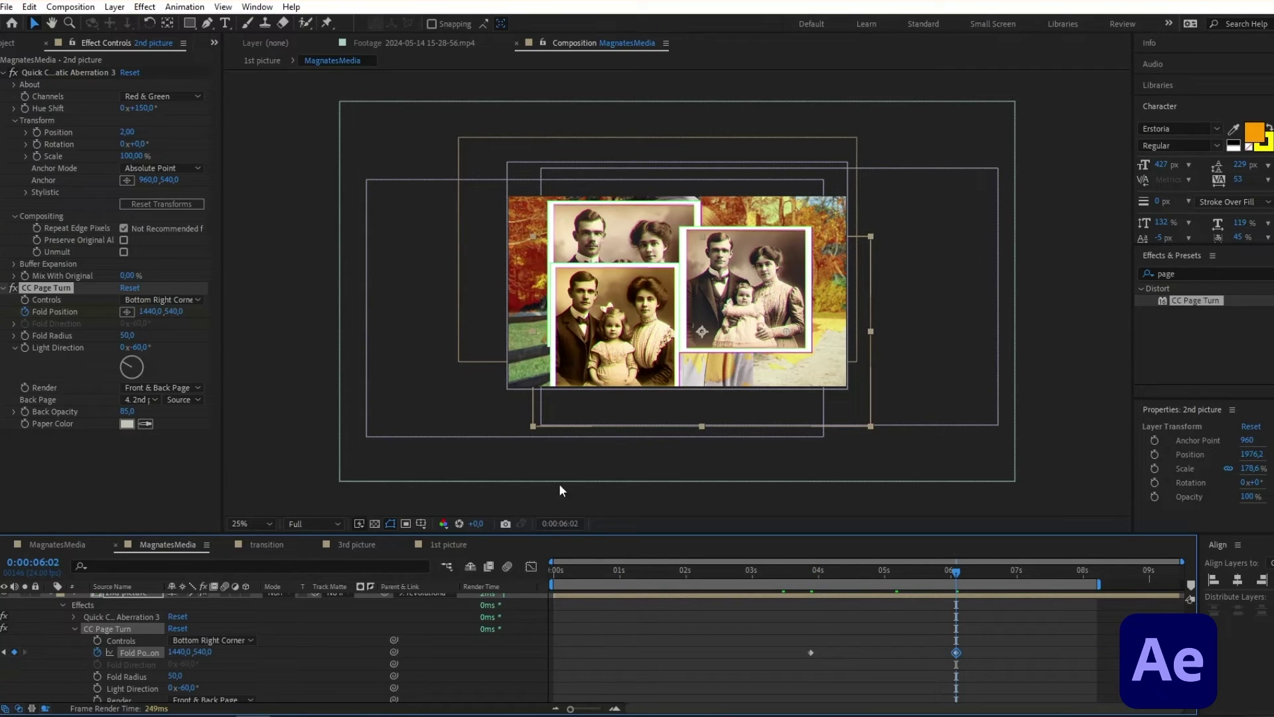
Set the Controls of the 2nd picture's CC Page Turn to Top Right Corner.
scroll(630, 316, down, 3)
scroll(640, 289, up, 2)
key(shift+slash)
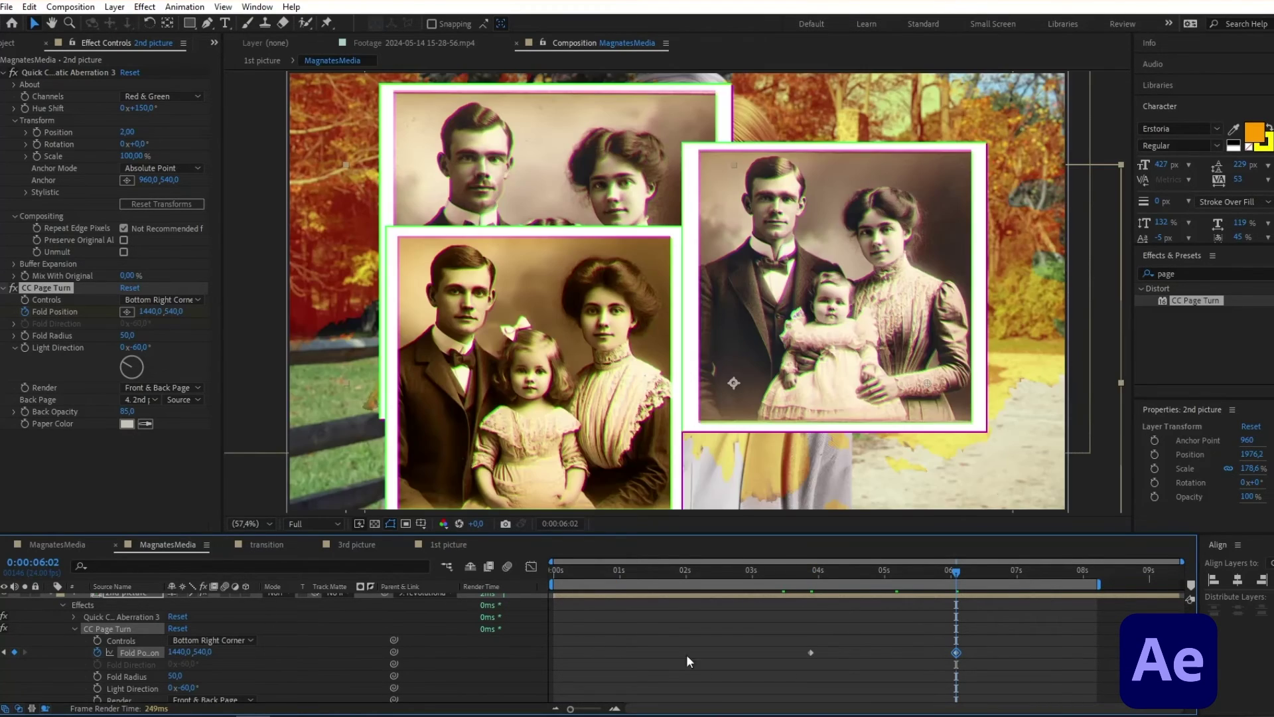
key(comma)
key(comma)
key(comma)
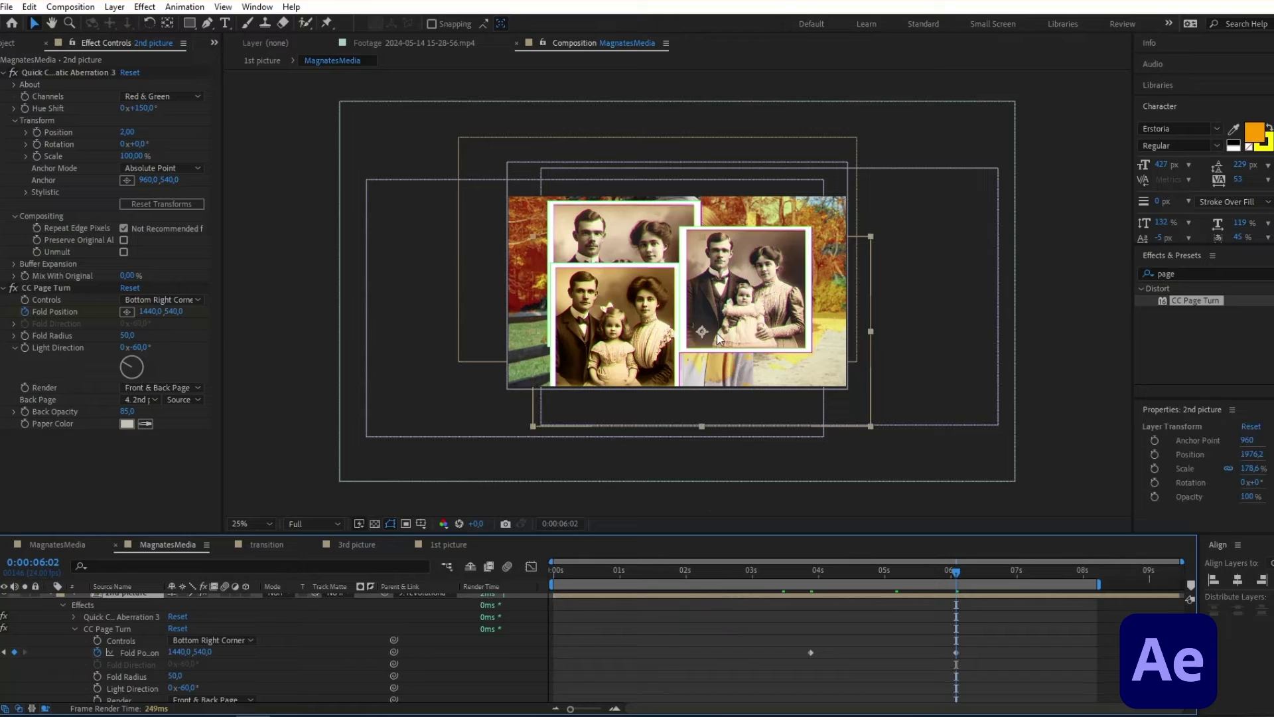
click(211, 641)
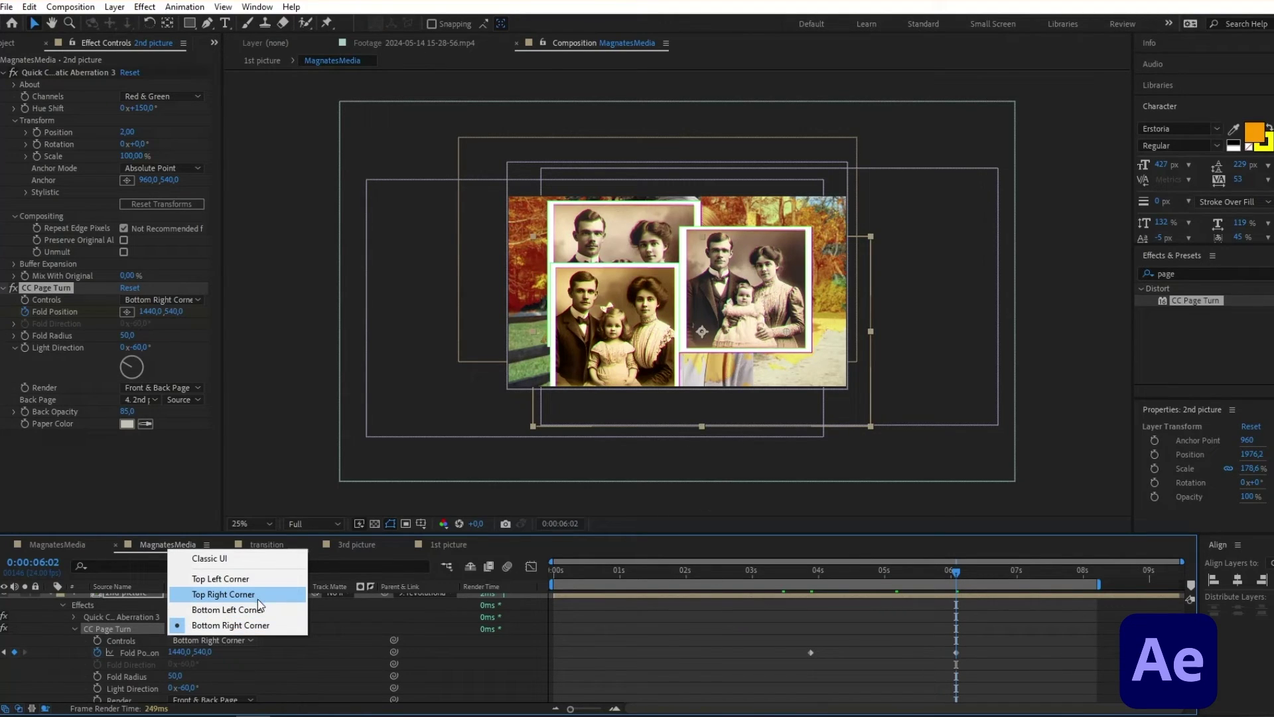
click(256, 594)
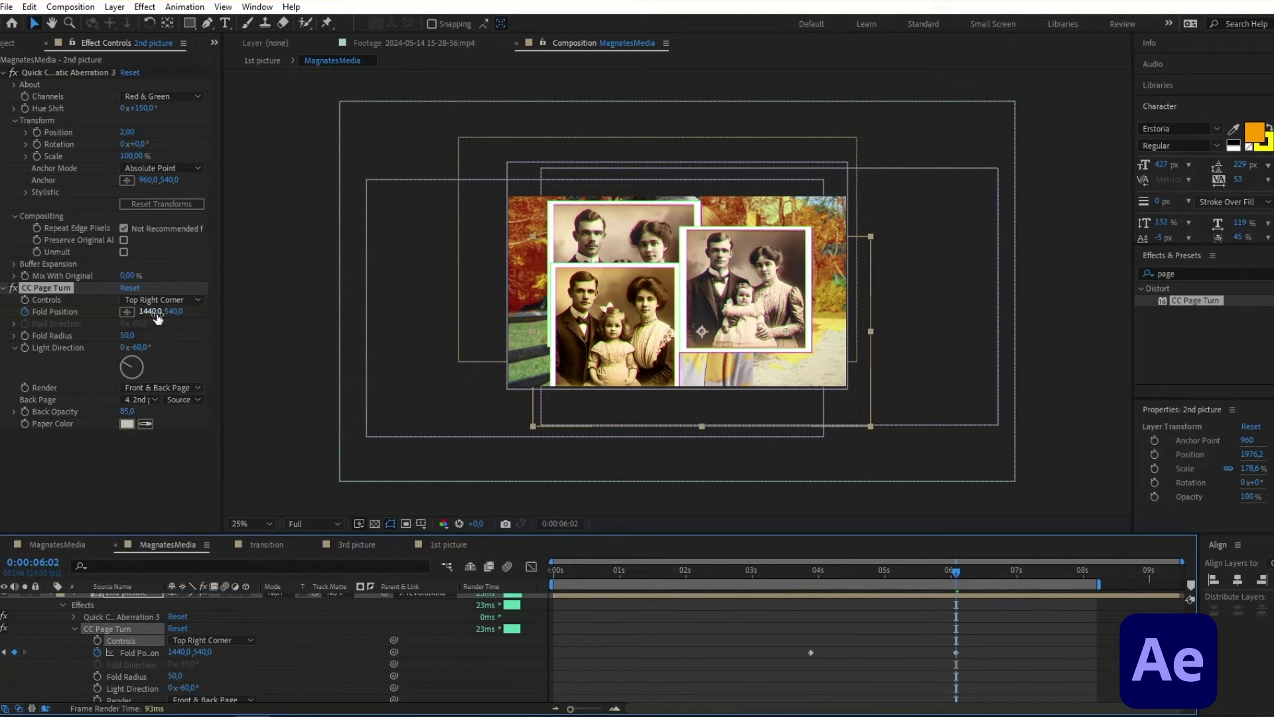
Fold the 2nd picture out of view at its 0:00:03:21 keyframe by moving the Fold Position to -2297.1, 1277.1.
click(4, 653)
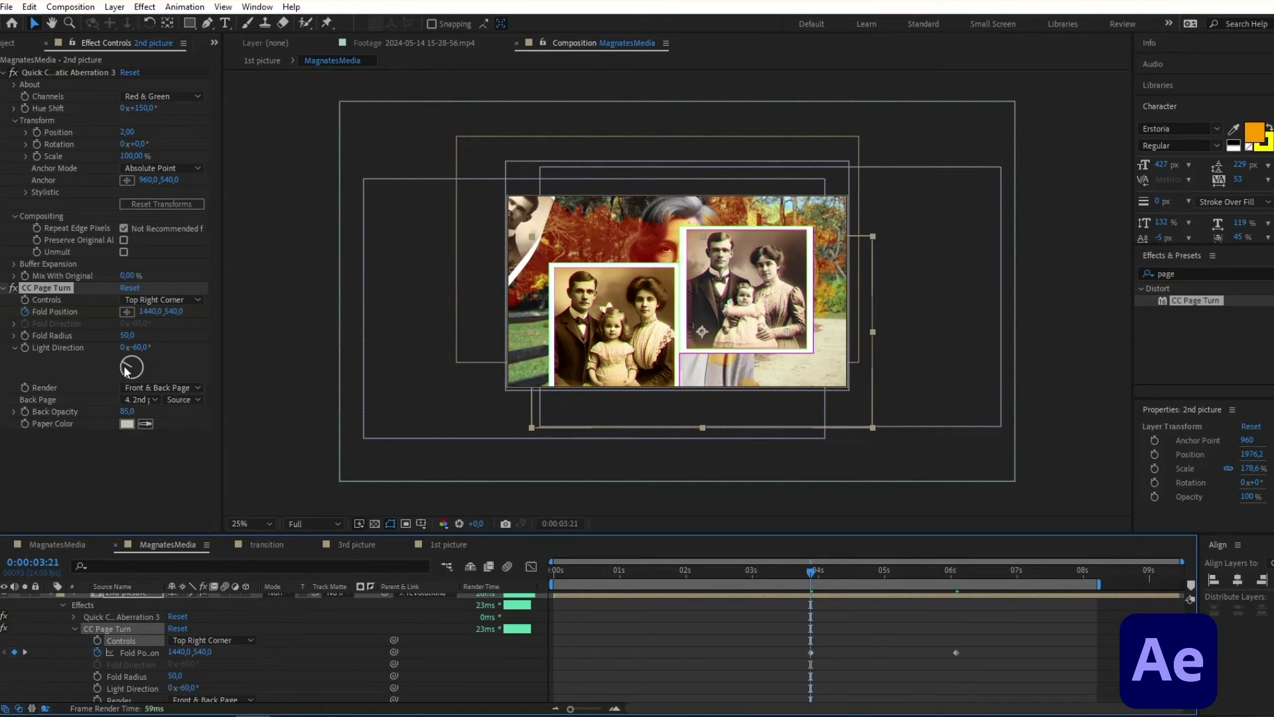
drag(148, 312, 76, 312)
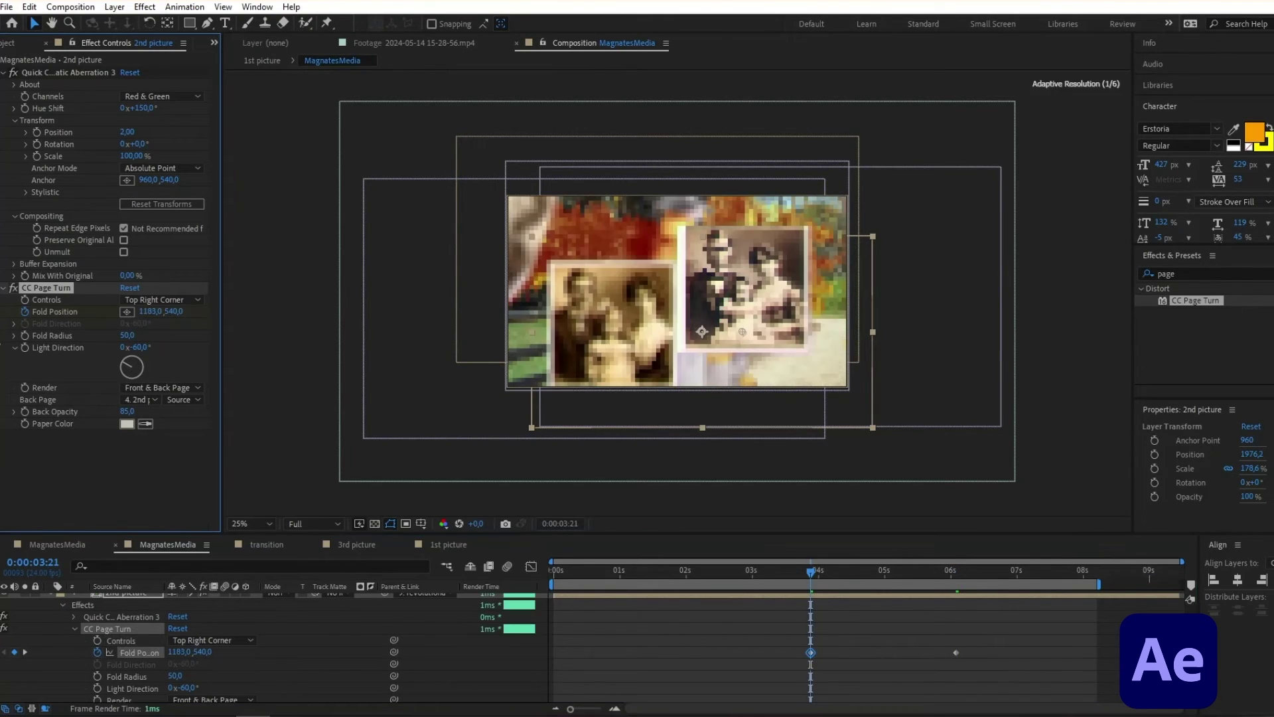
drag(710, 333, 122, 459)
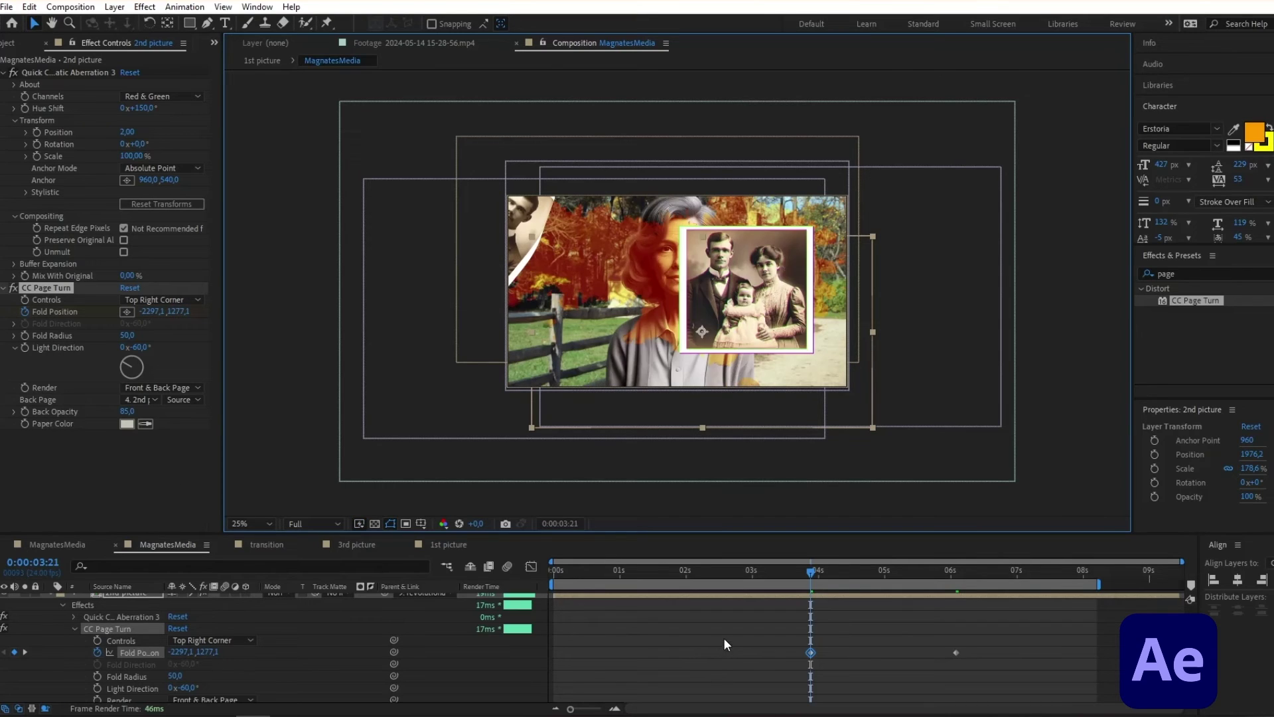
Apply Easy Ease to both Fold Position keyframes of the 2nd picture and preview its page turn.
drag(733, 633, 1069, 662)
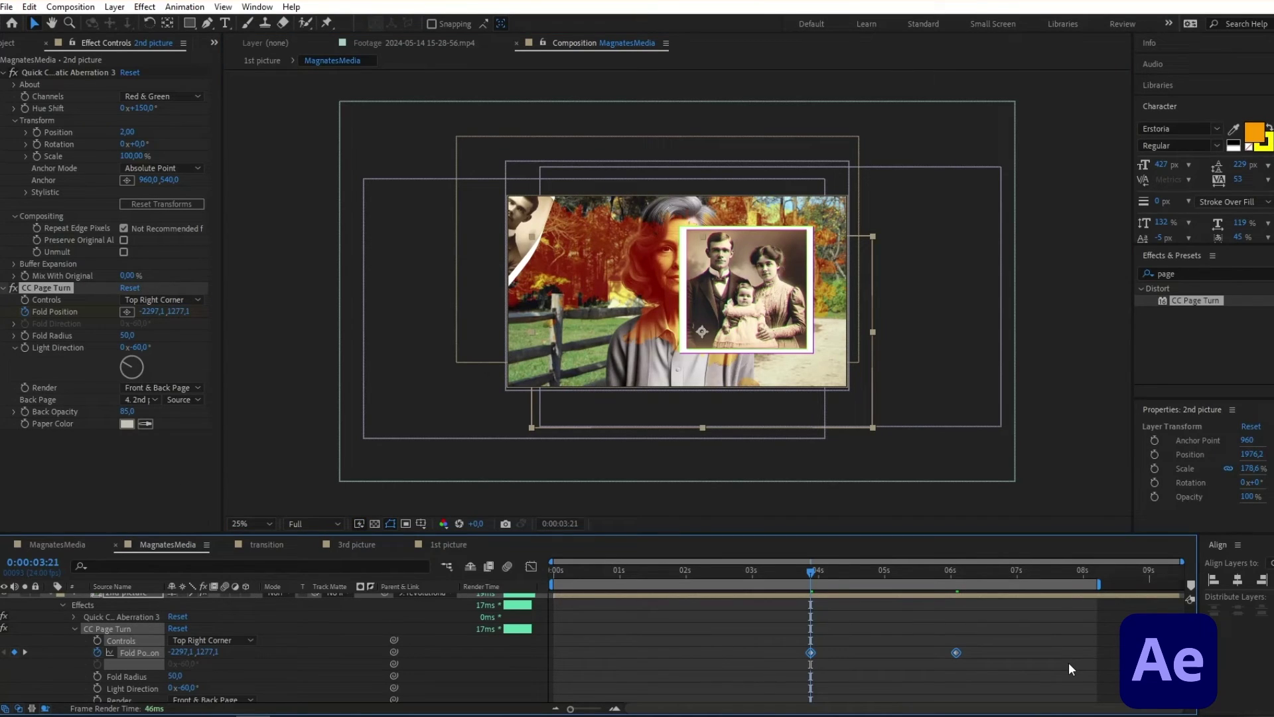
key(F9)
click(1009, 614)
click(890, 573)
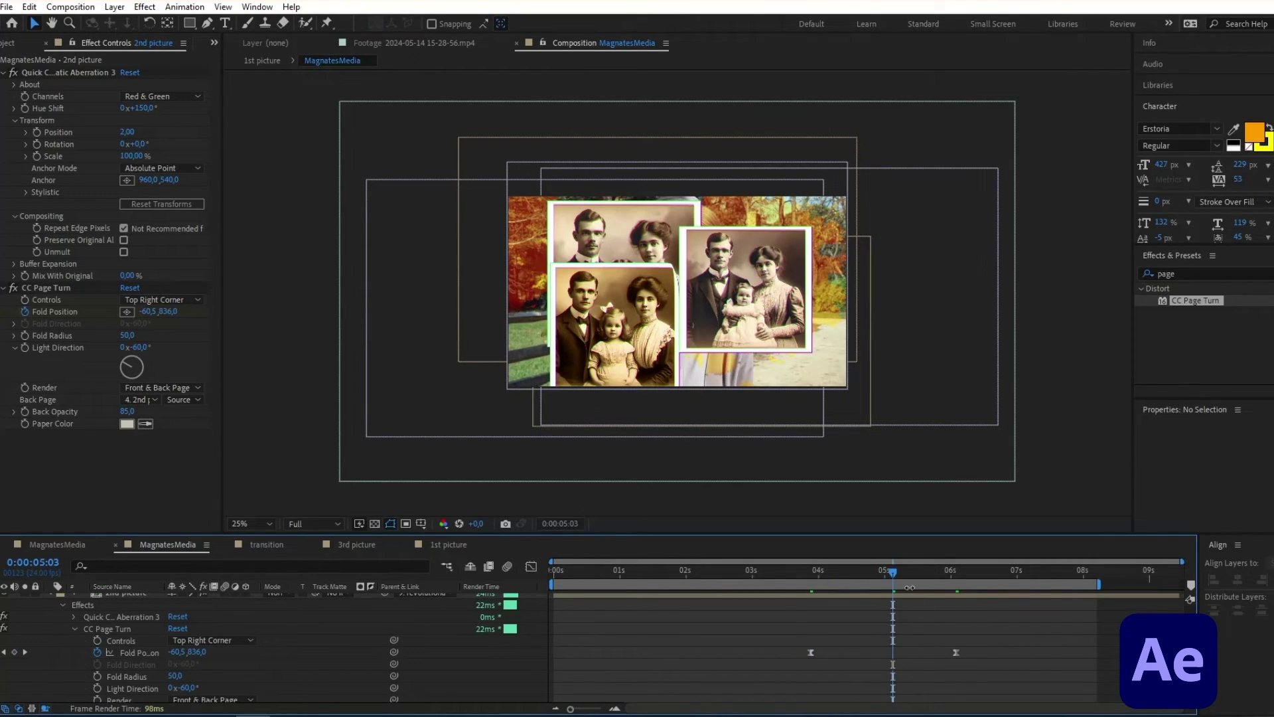
drag(893, 573, 837, 572)
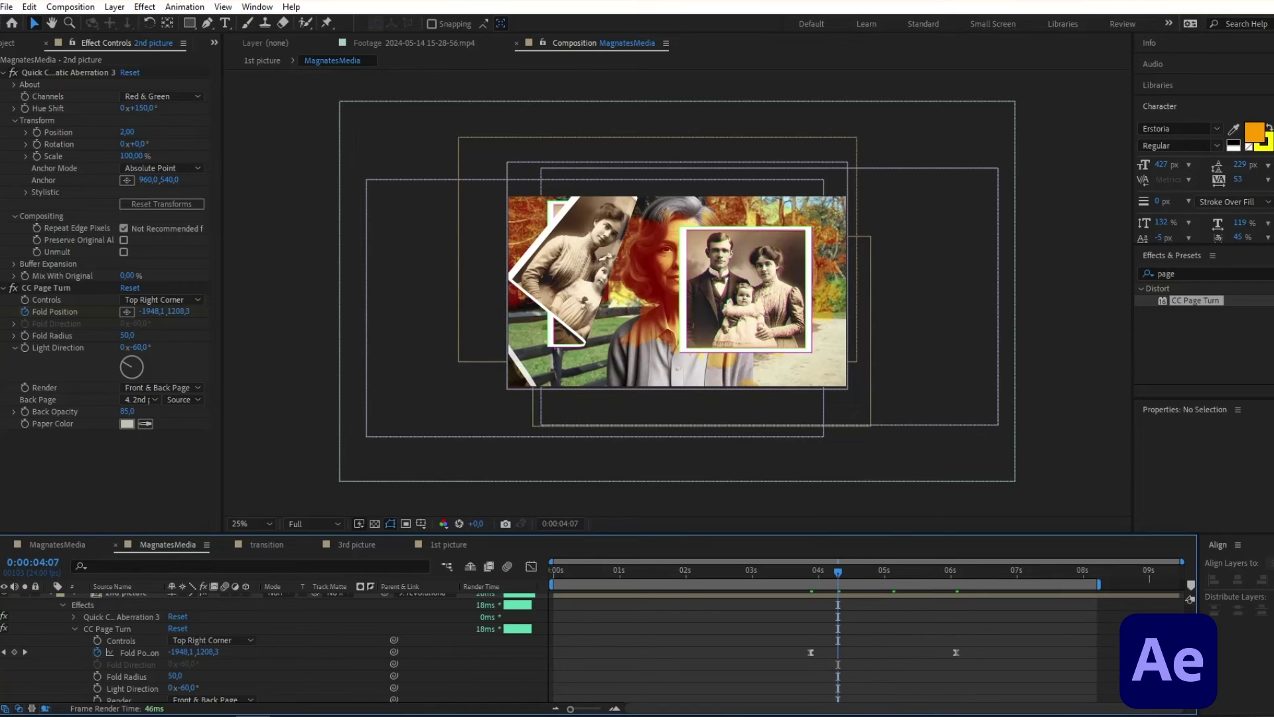
Apply CC Page Turn to the 1st picture and set its Controls to Bottom Left Corner.
scroll(561, 647, up, 5)
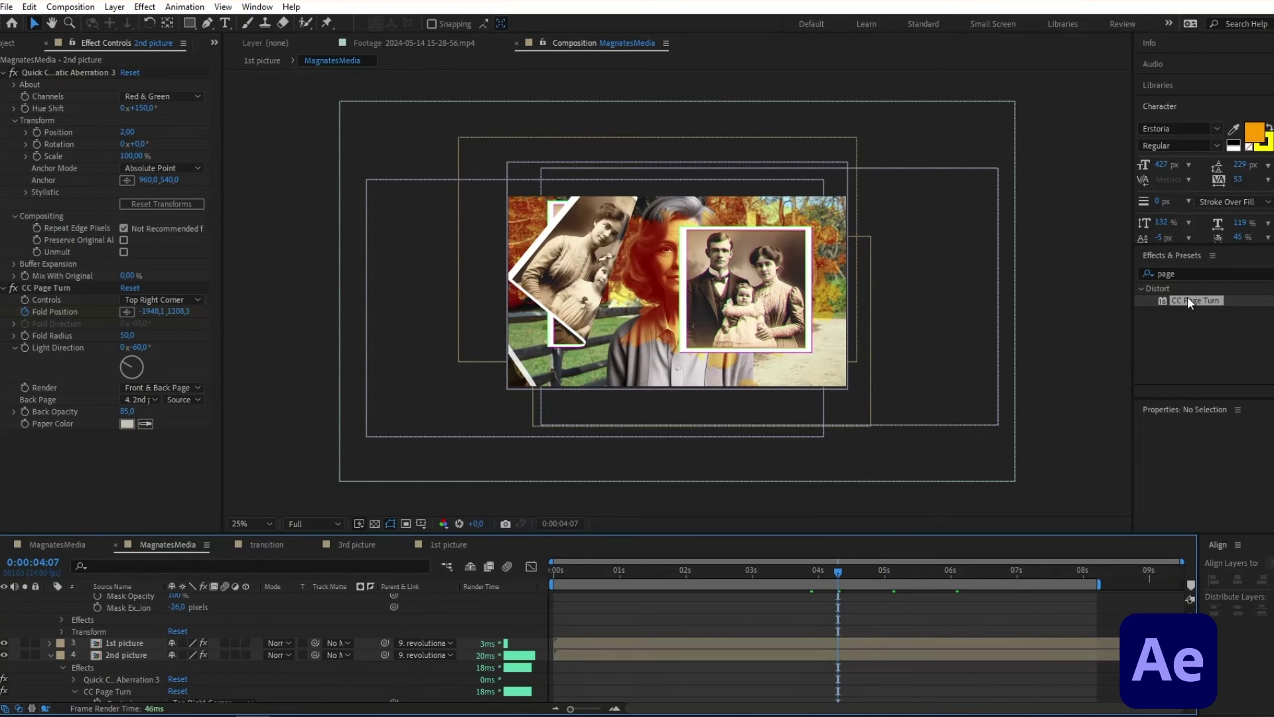
drag(1188, 296, 114, 646)
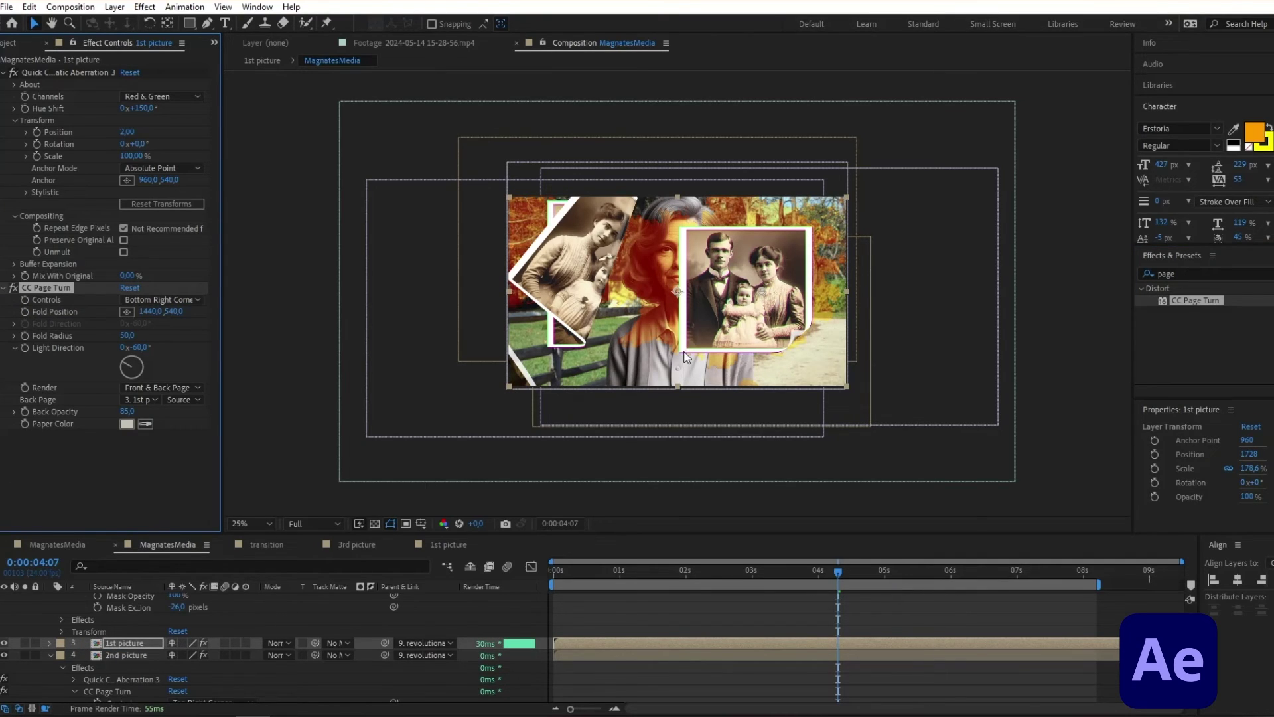
click(147, 302)
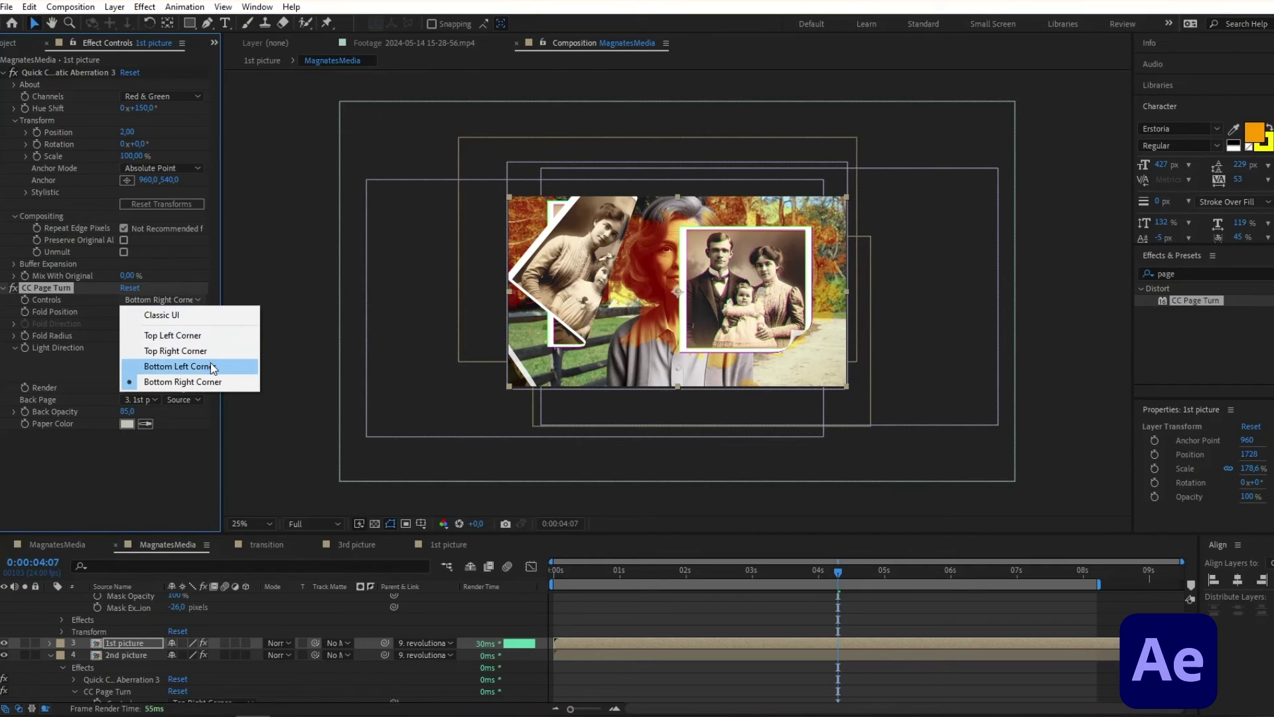
click(219, 367)
Add Fold Position keyframes for the 1st picture's CC Page Turn at 0:00:04:07 and 0:00:06:07.
right_click(48, 308)
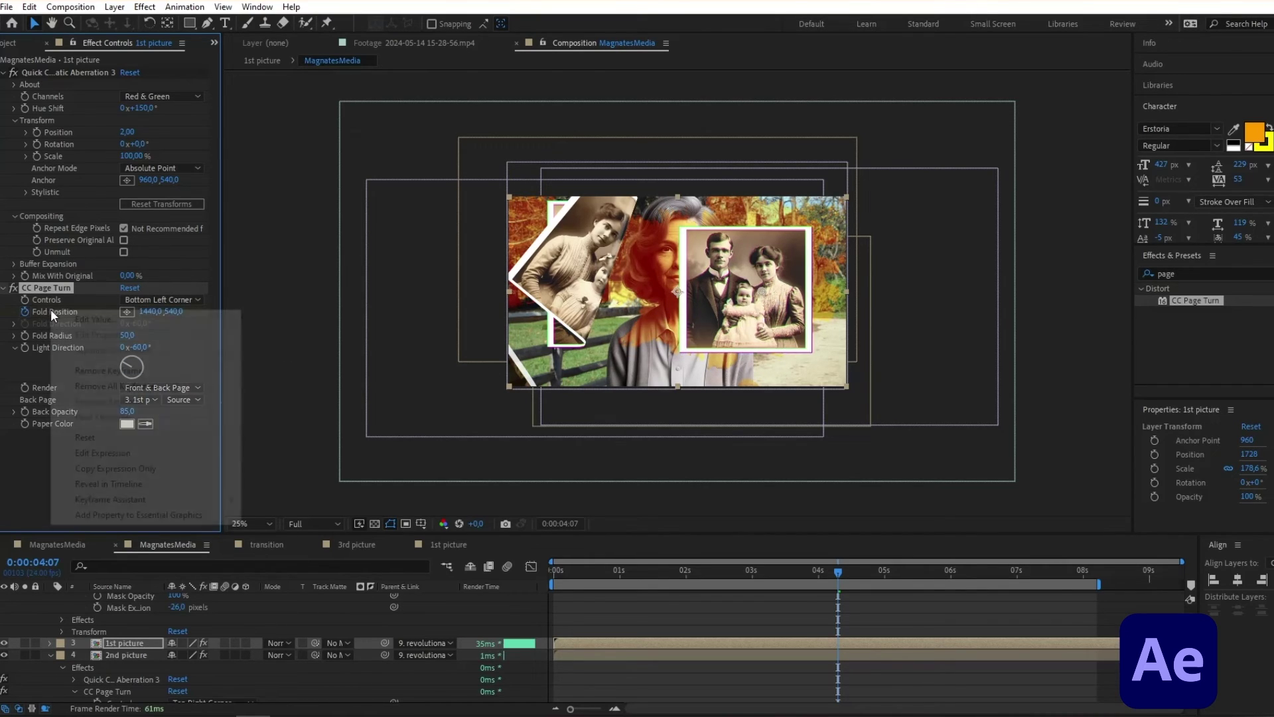
click(151, 479)
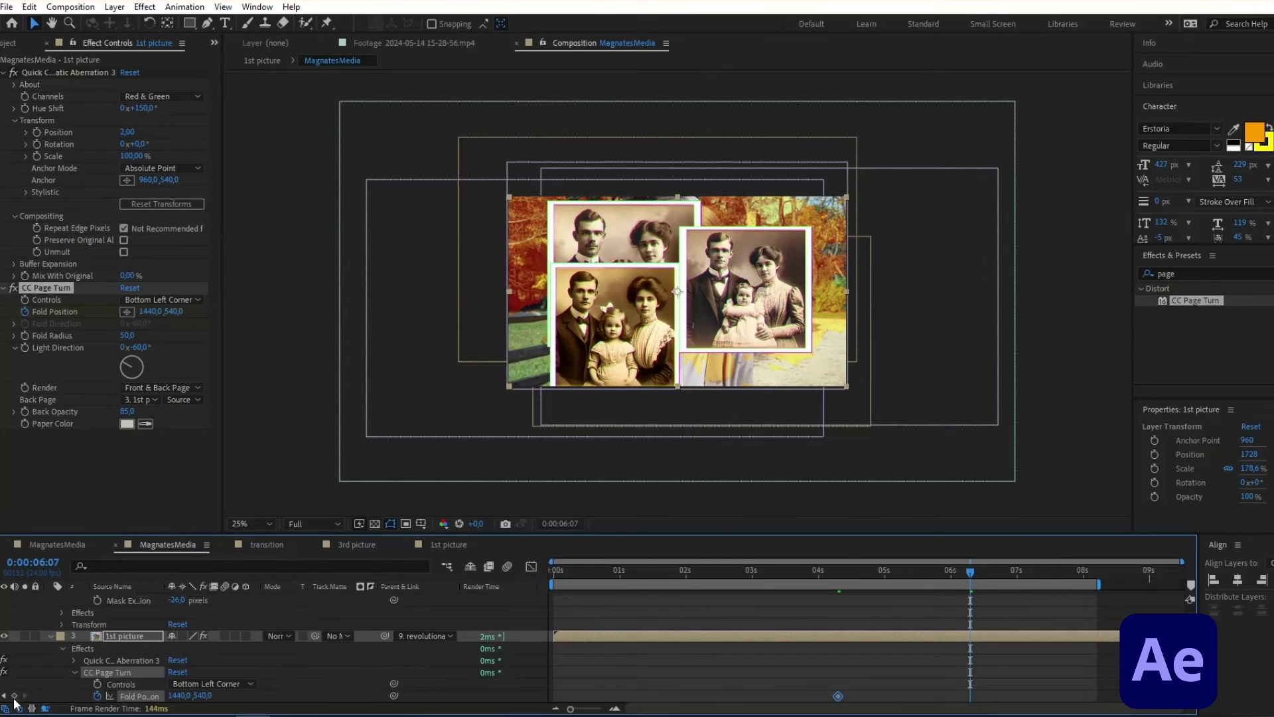
click(14, 695)
key(j)
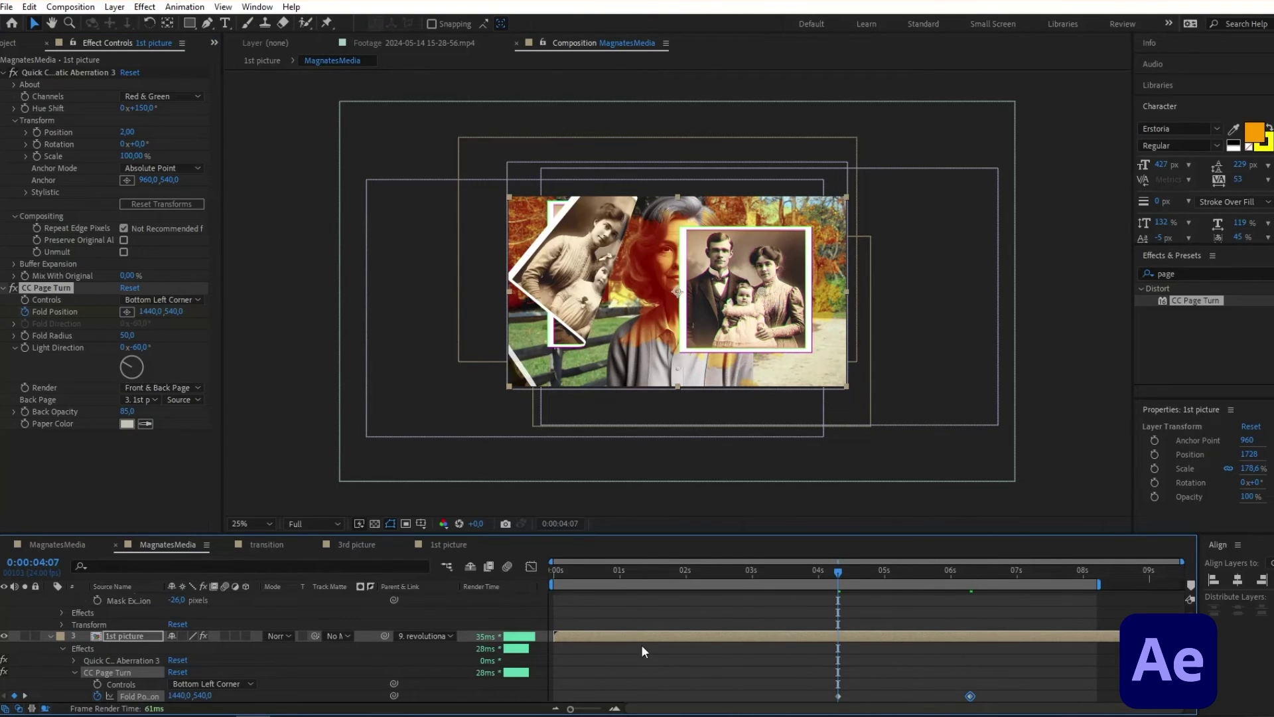
Set the 1st picture's Fold Position at 0:00:04:07 to 4194, 180 and apply Easy Ease to both of its keyframes.
drag(173, 697, 946, 572)
drag(981, 289, 1240, 227)
scroll(772, 655, down, 2)
drag(786, 665, 1014, 674)
key(F9)
click(821, 678)
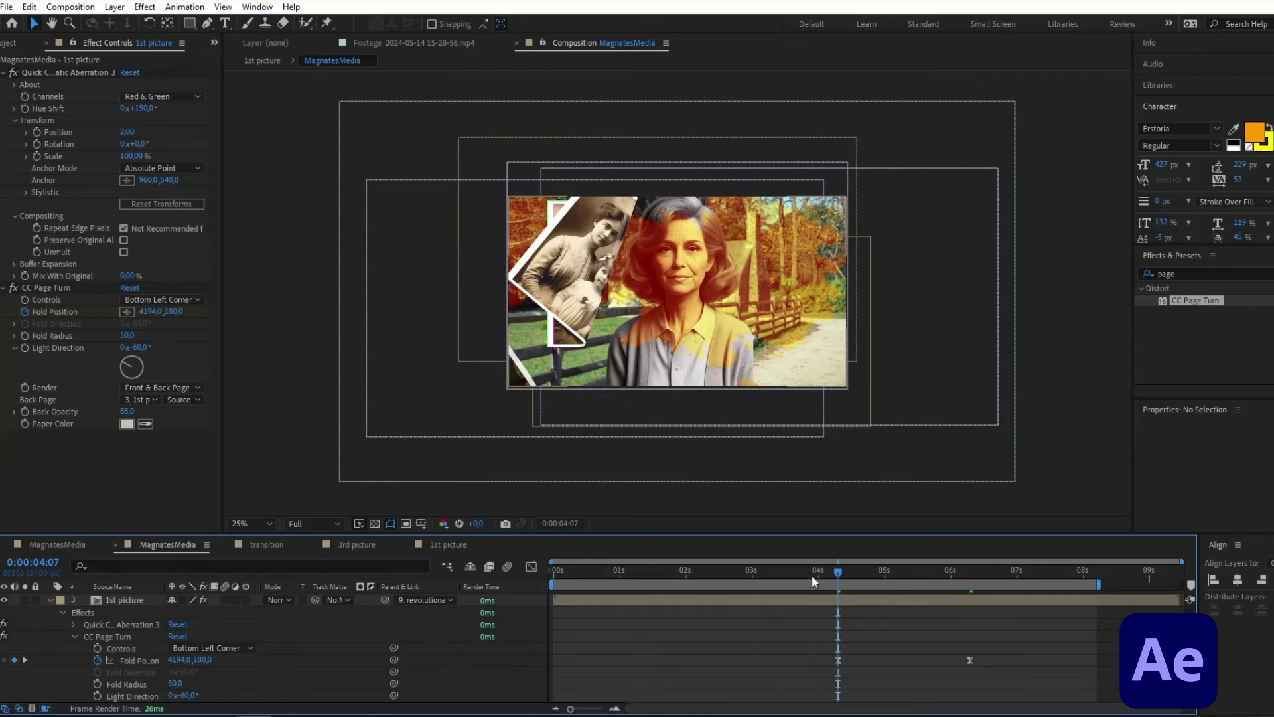
drag(831, 575, 454, 535)
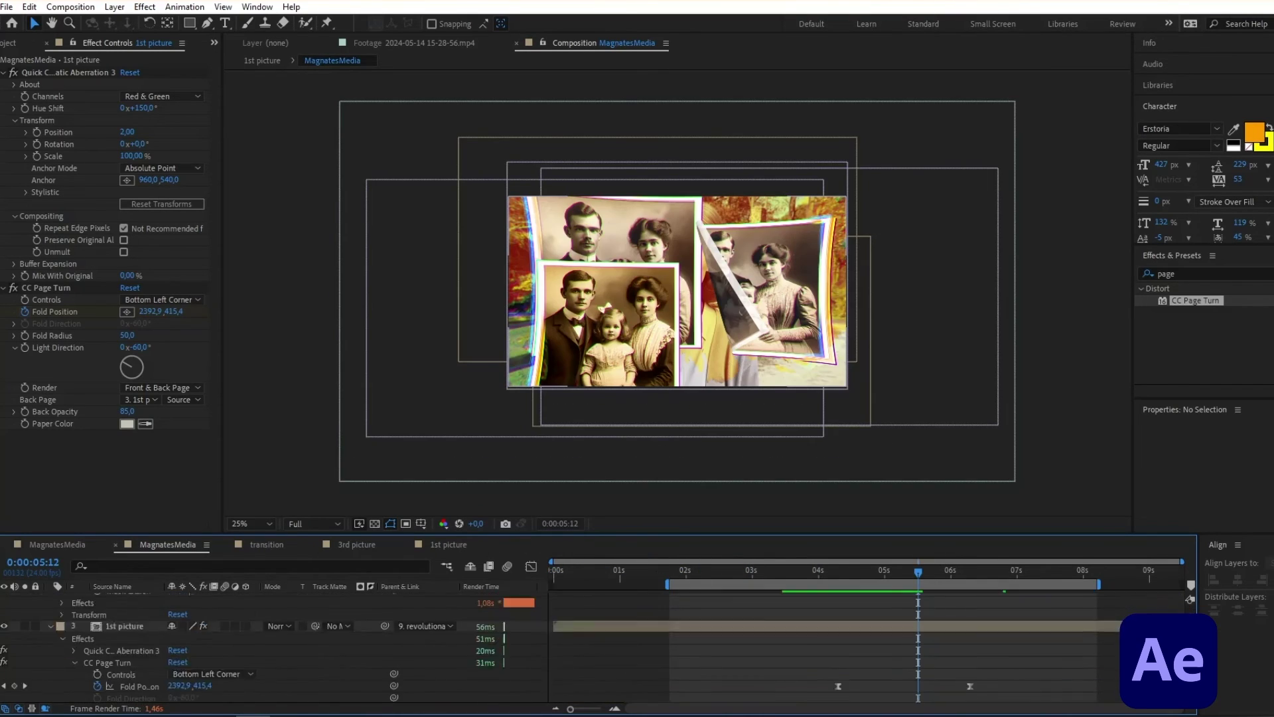
Set the CC Page Turn Back Opacity to 100 on the 1st, 2nd and 3rd pictures.
click(141, 627)
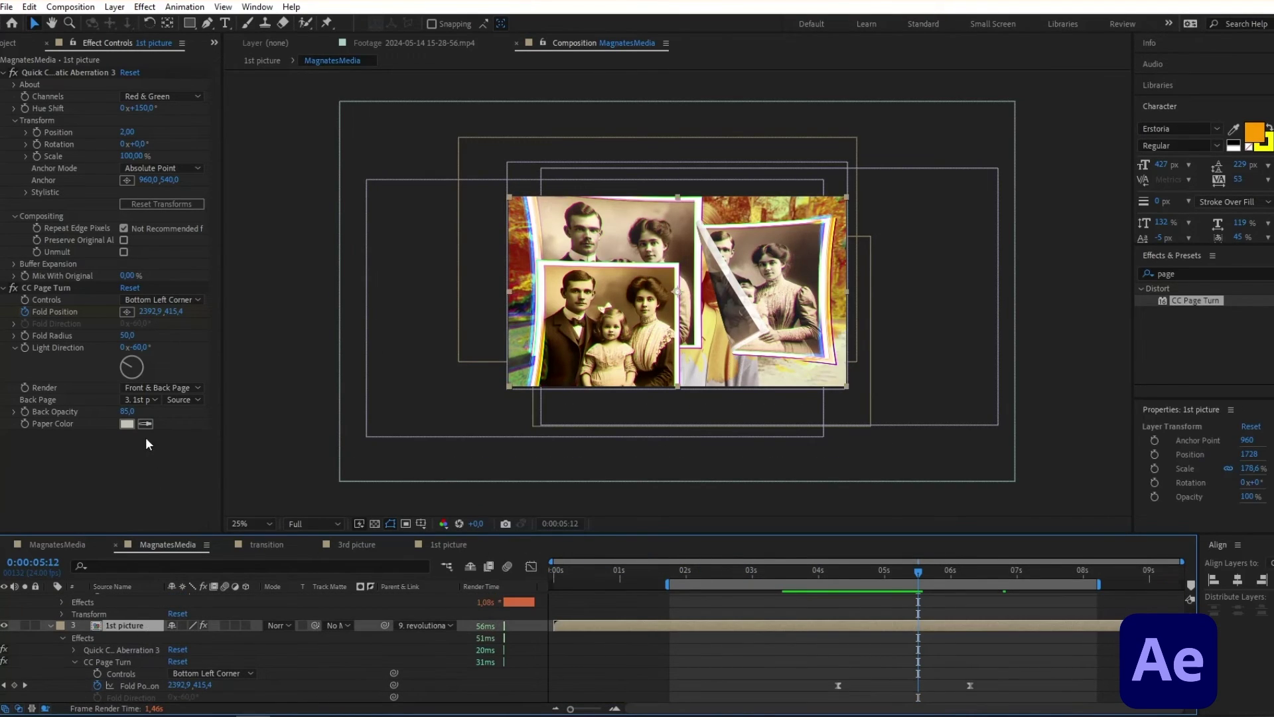
drag(128, 411, 141, 412)
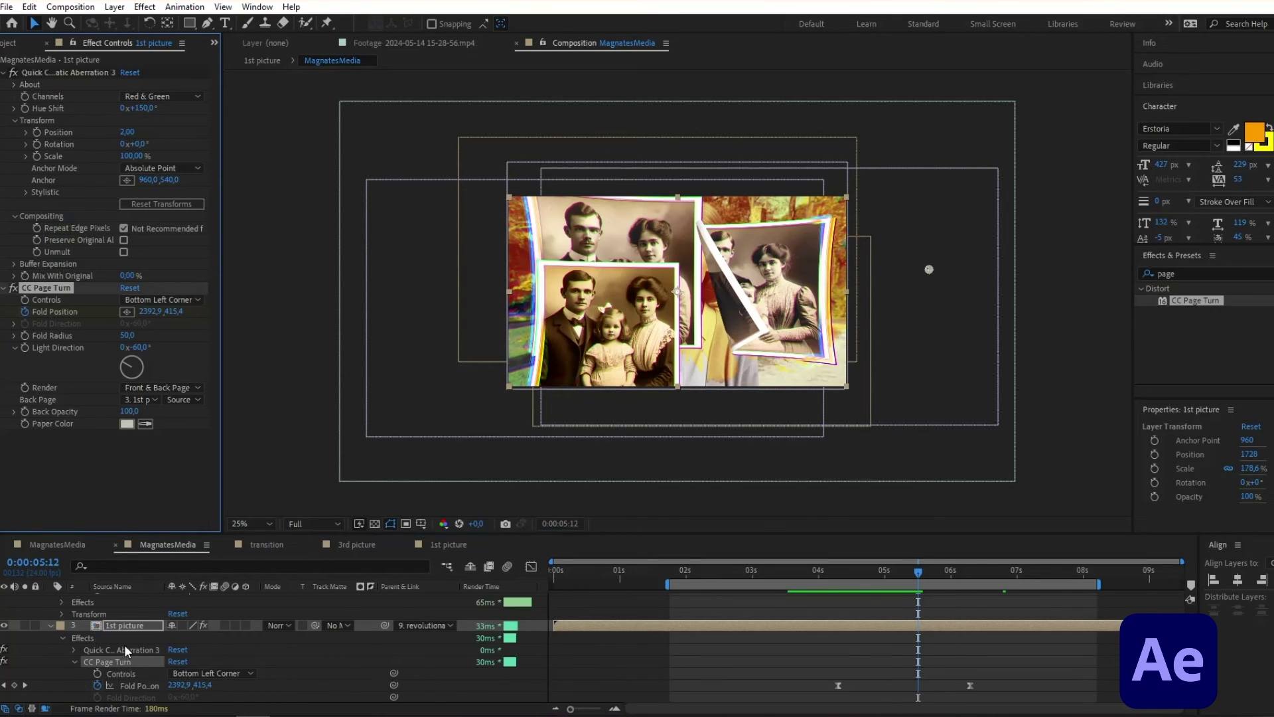
scroll(125, 644, down, 3)
scroll(150, 647, down, 3)
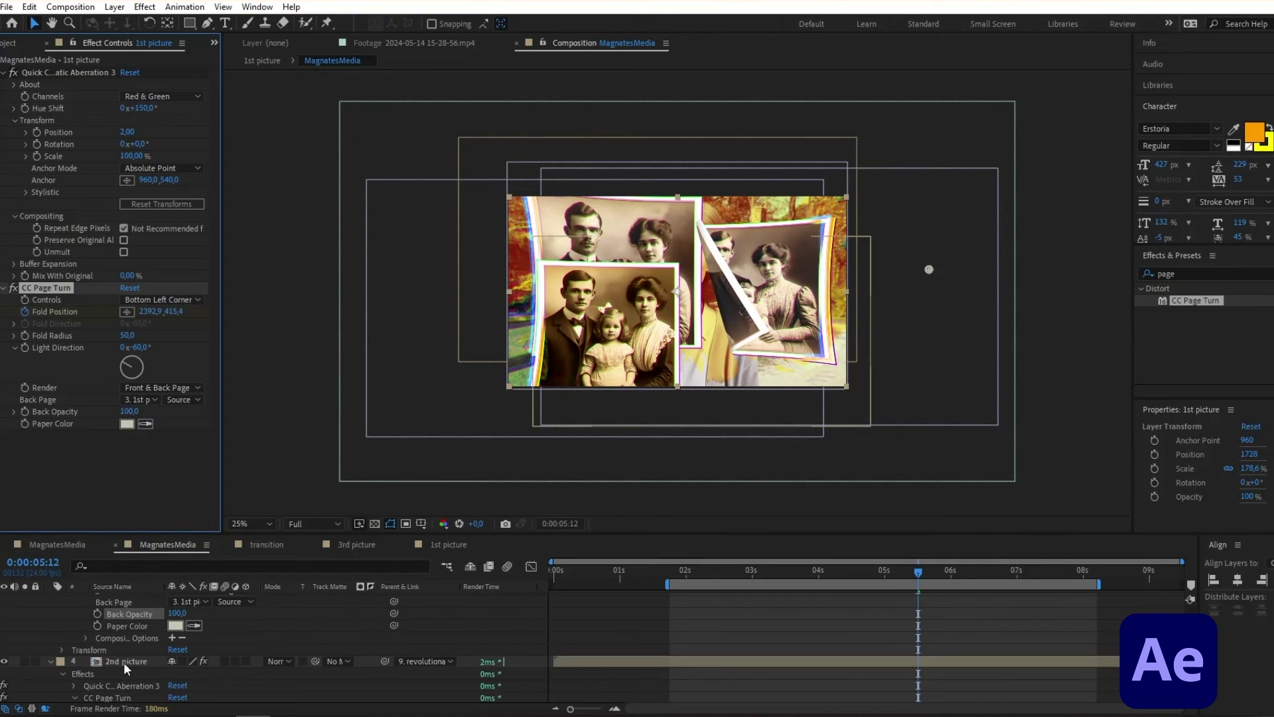
click(123, 661)
drag(127, 418, 137, 418)
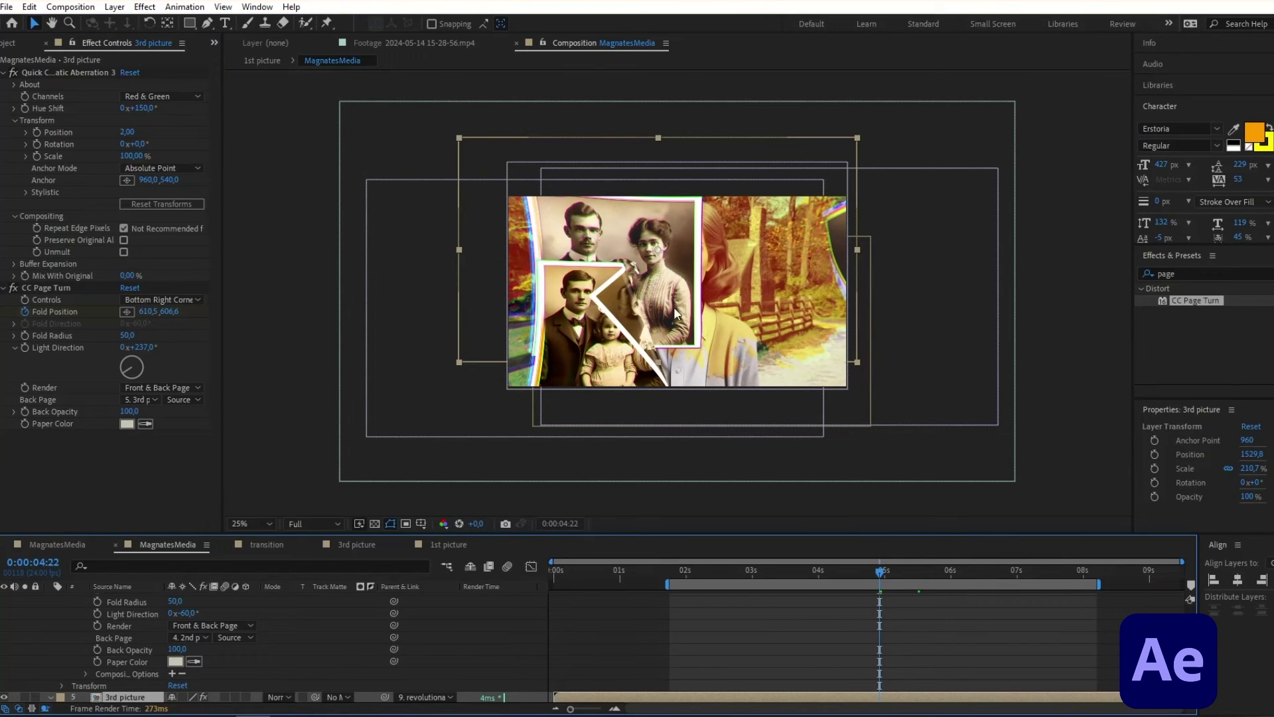
Create a 1926 text layer over the pictures at 0:00:06:03 and place it at the top of the layer stack.
drag(879, 569, 958, 574)
key(ctrl+t)
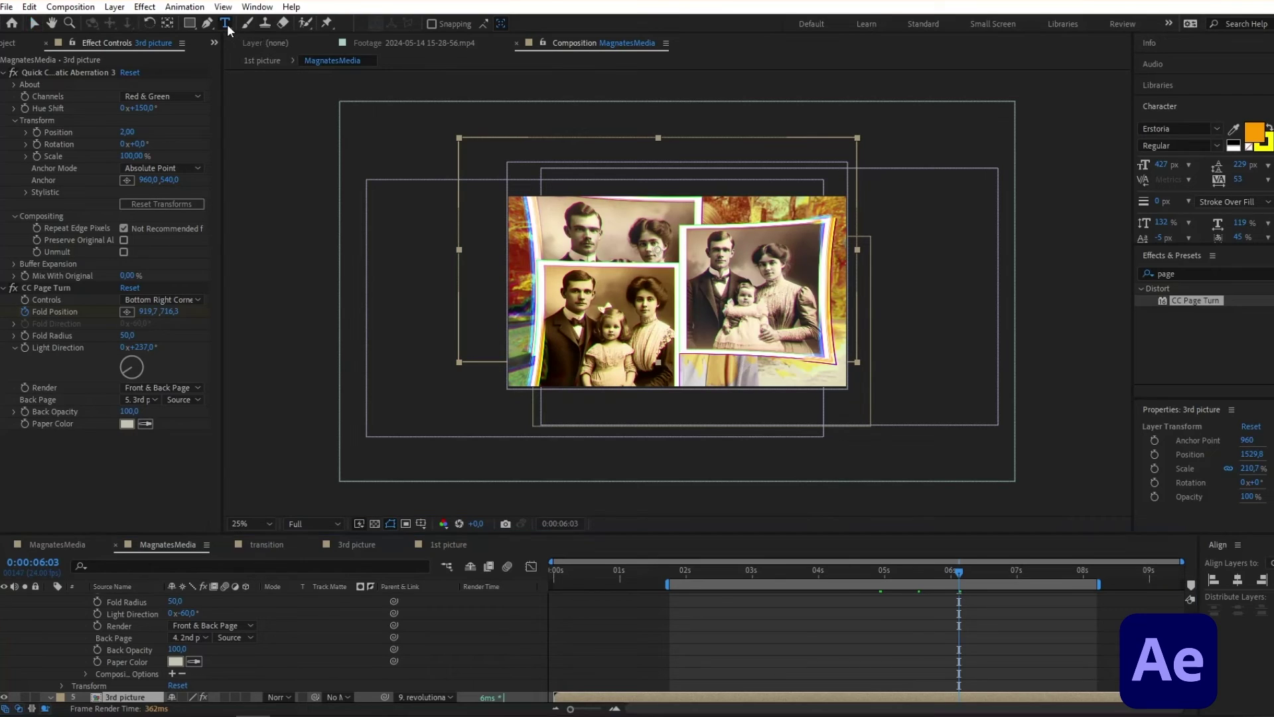
drag(568, 262, 818, 351)
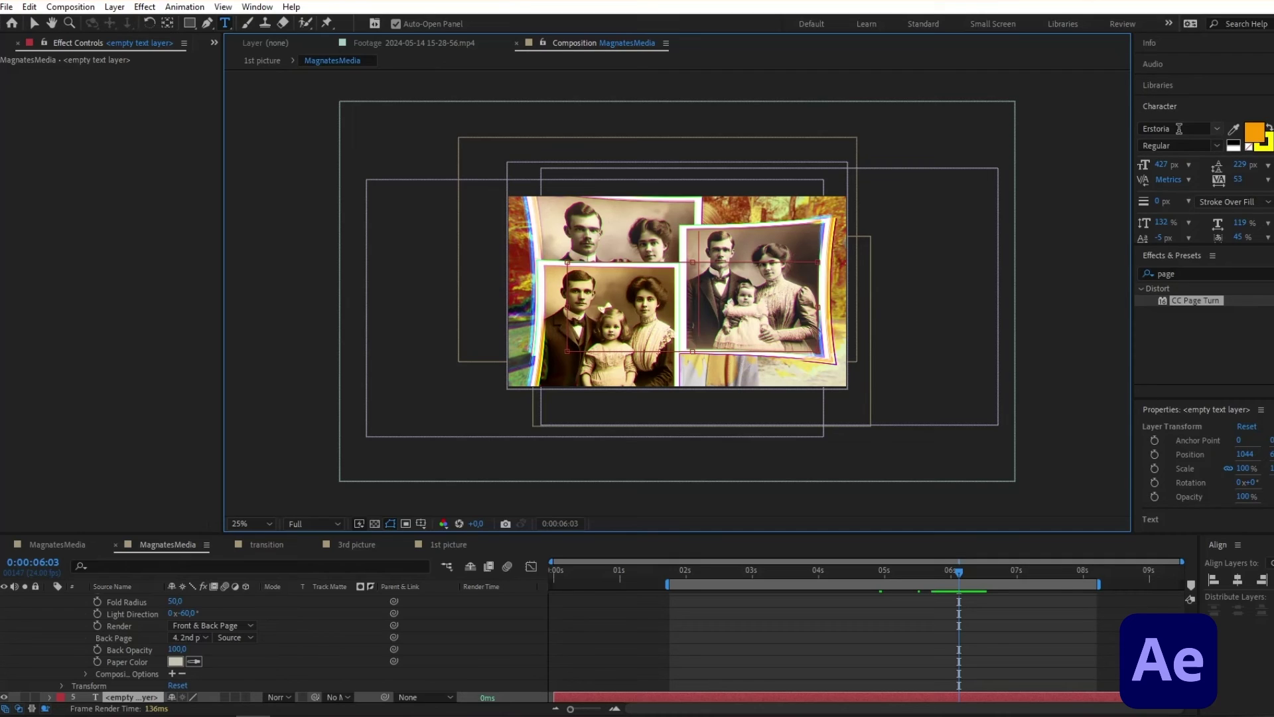
drag(133, 696, 131, 631)
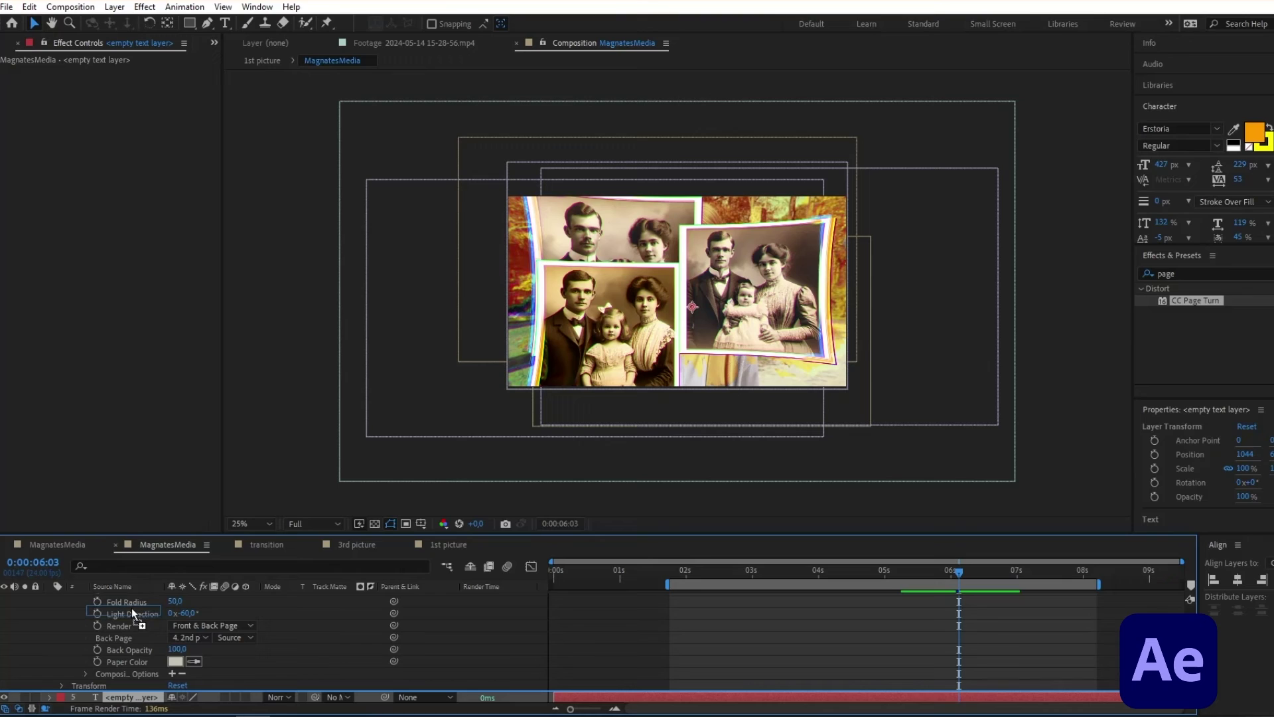
scroll(130, 597, up, 10)
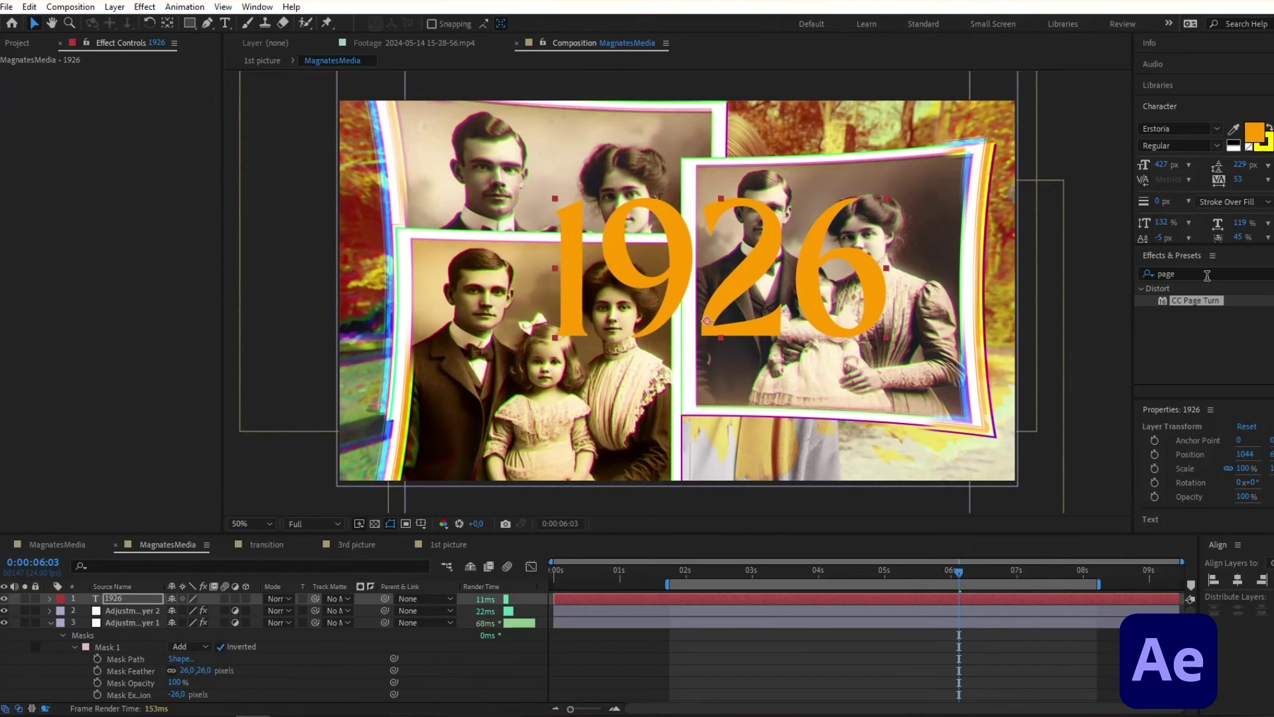
Apply the Numbers effect to the 1926 text layer with horizontal direction, center alignment and a decorative serif font.
double_click(1174, 272)
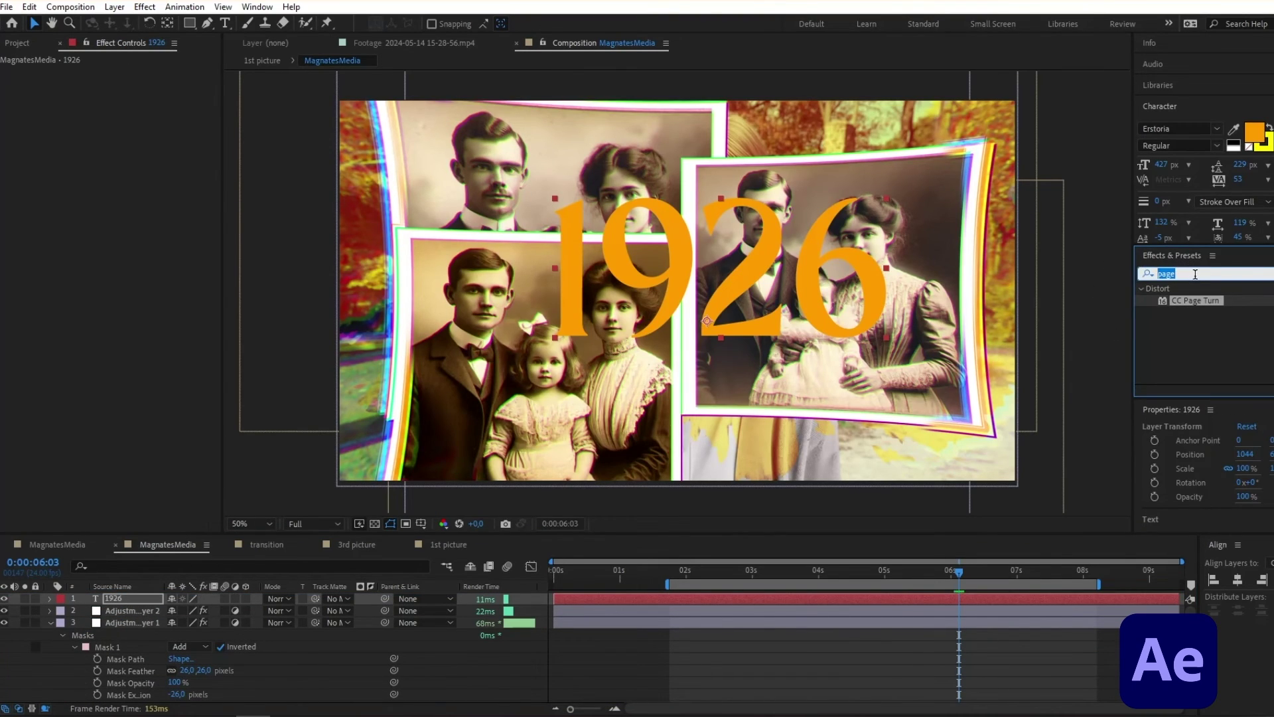
text(num)
drag(1188, 348, 129, 596)
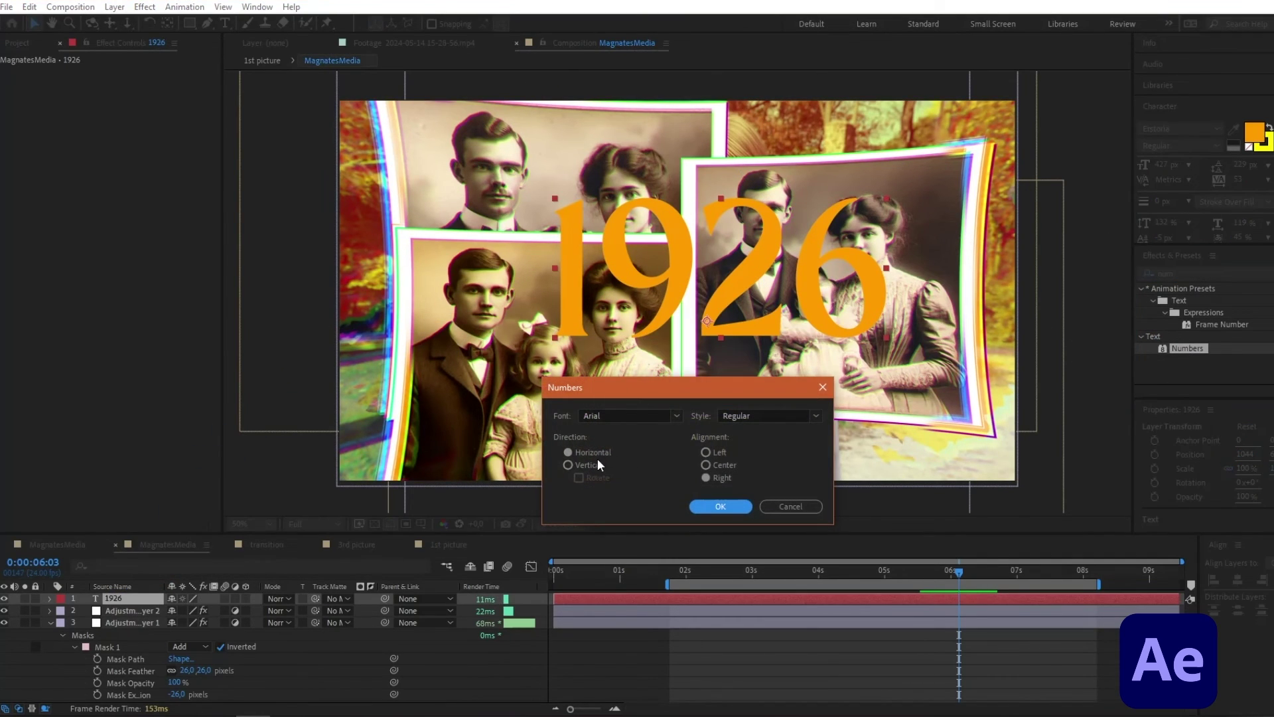
click(706, 466)
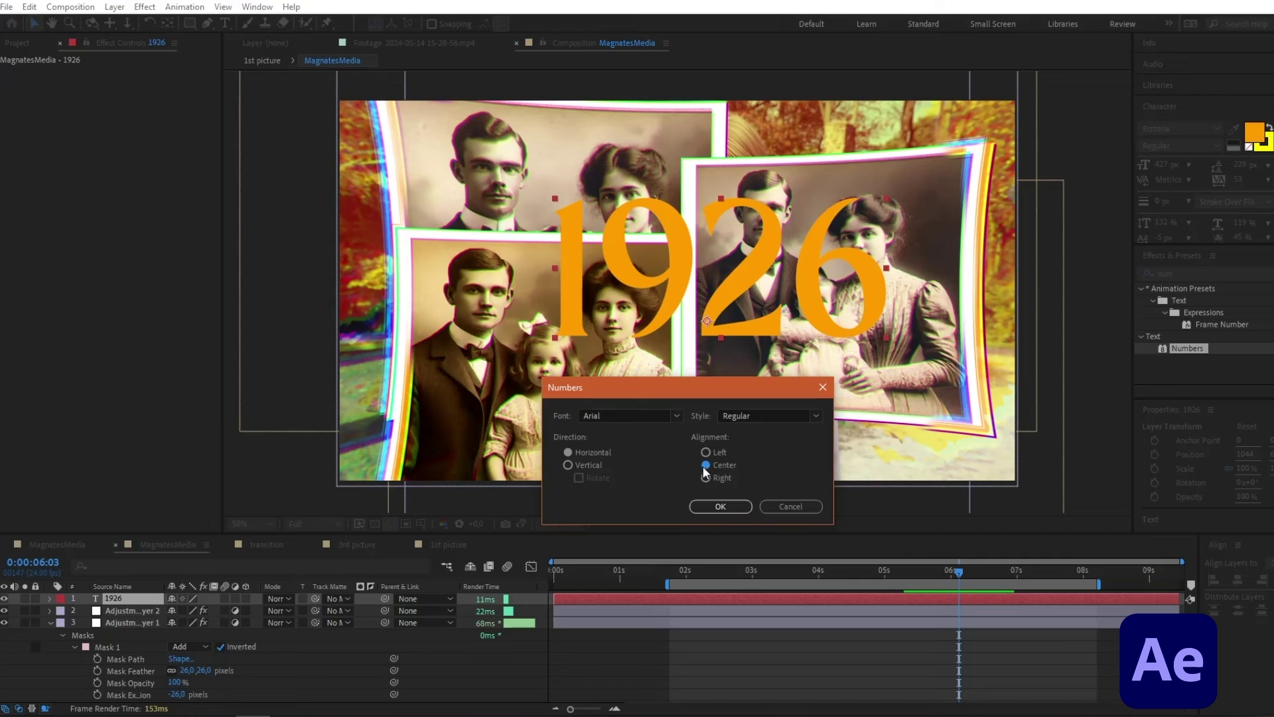
click(676, 416)
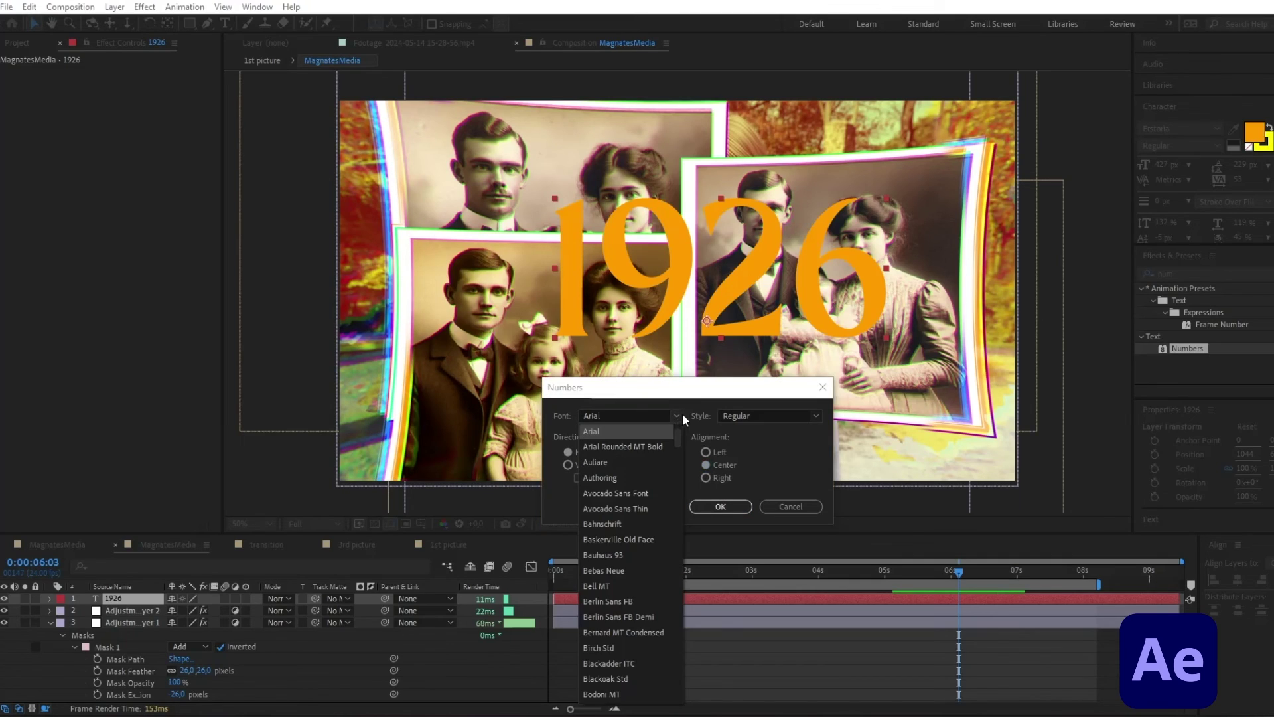
key(r)
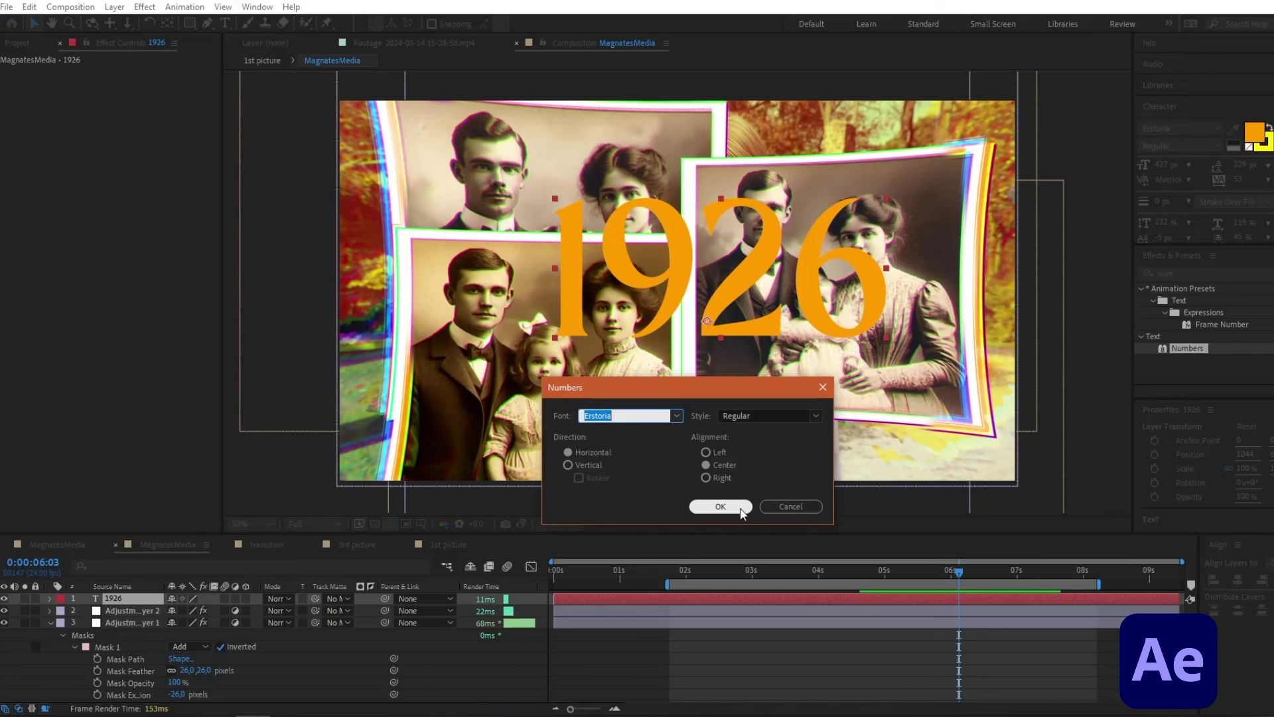
click(741, 509)
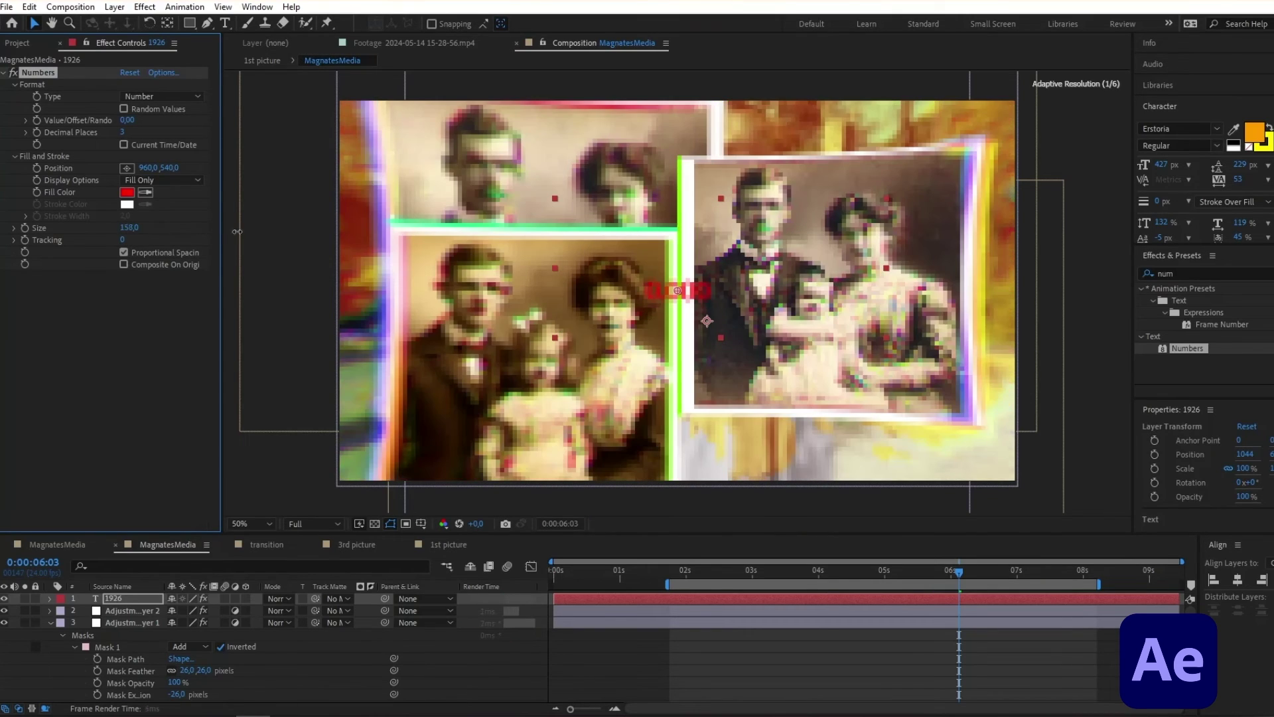
Set the Numbers effect's Size to 432, Decimal Places to 0 and Value/Offset to 1920.
drag(237, 232, 304, 196)
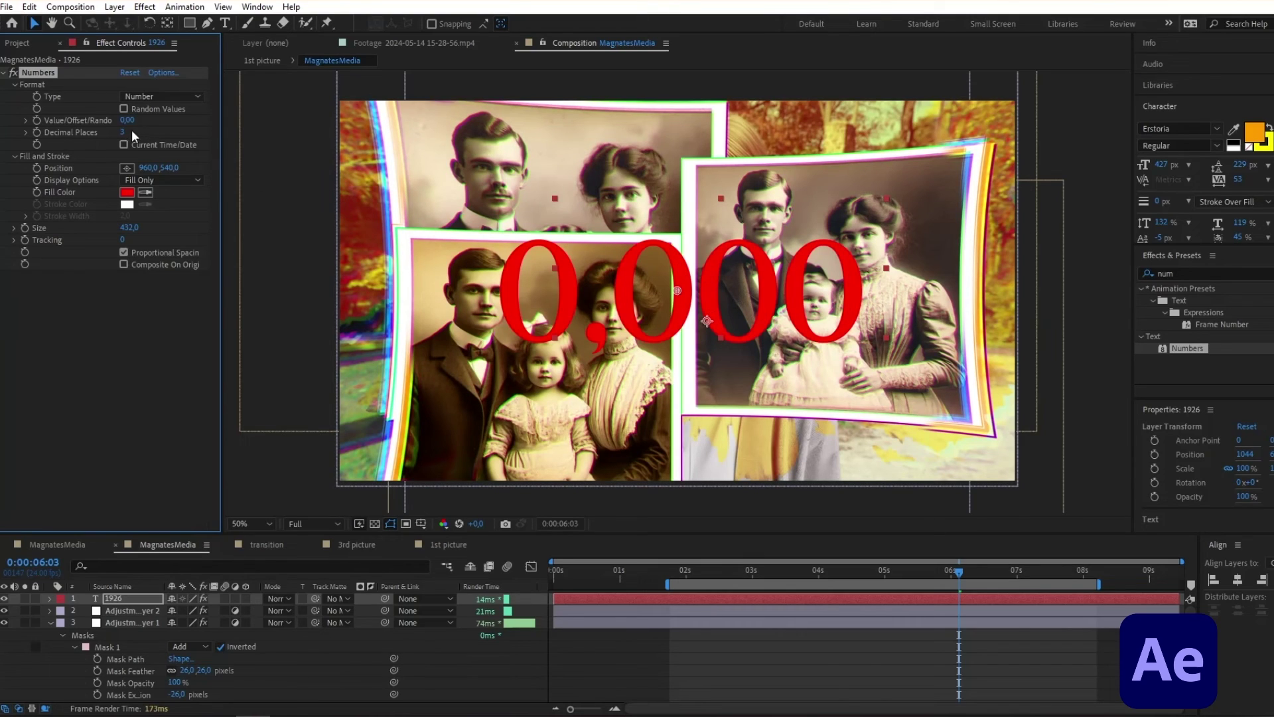
drag(118, 130, 105, 146)
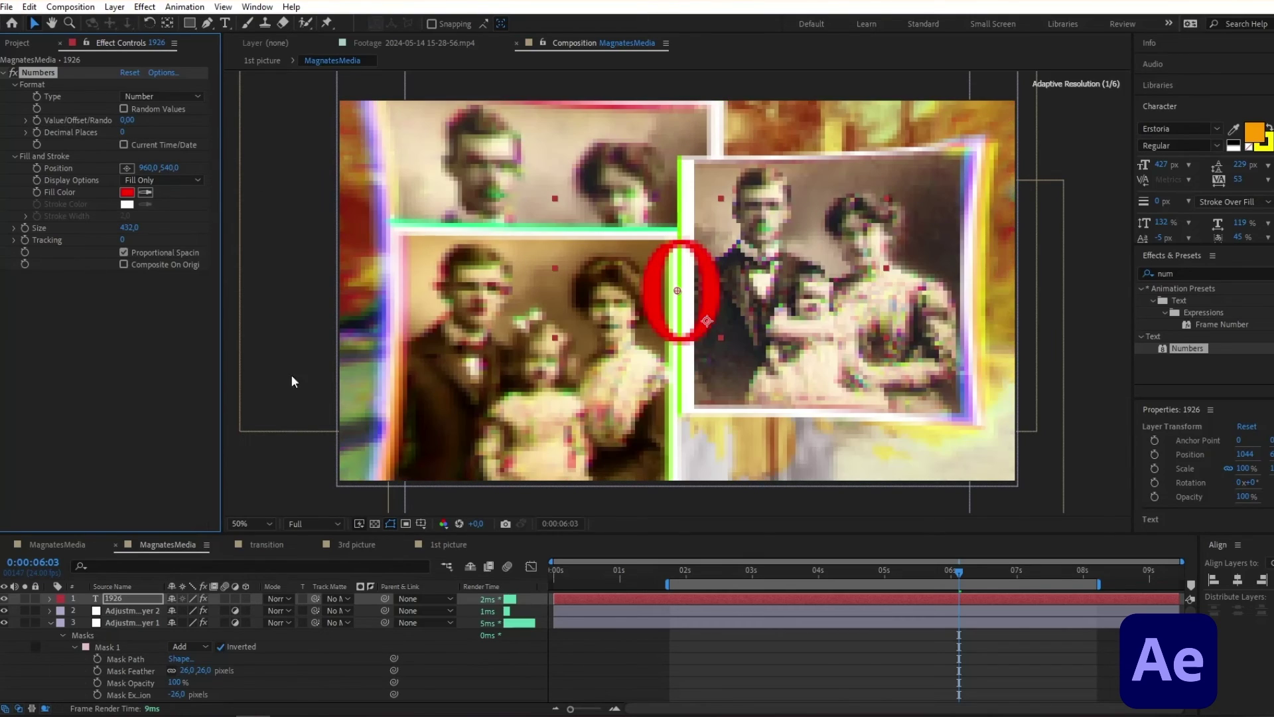
click(125, 120)
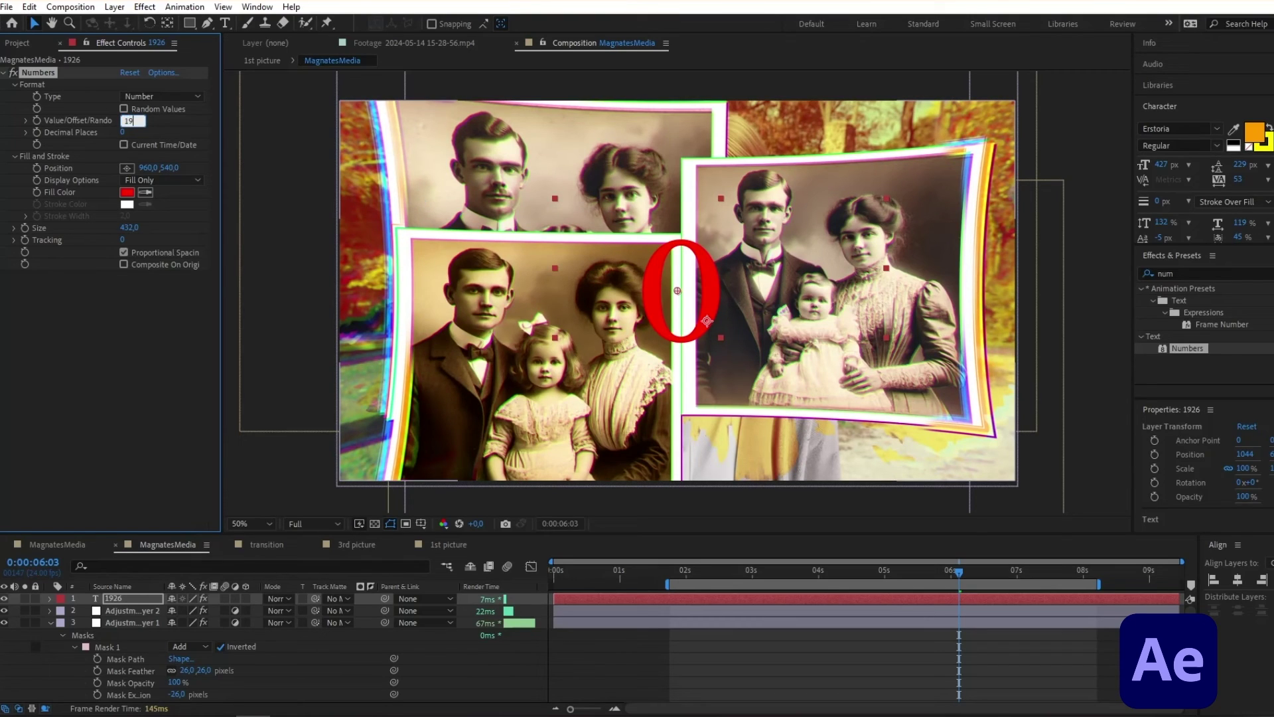
key(Return)
Change the Numbers effect's Fill Color to orange.
click(126, 191)
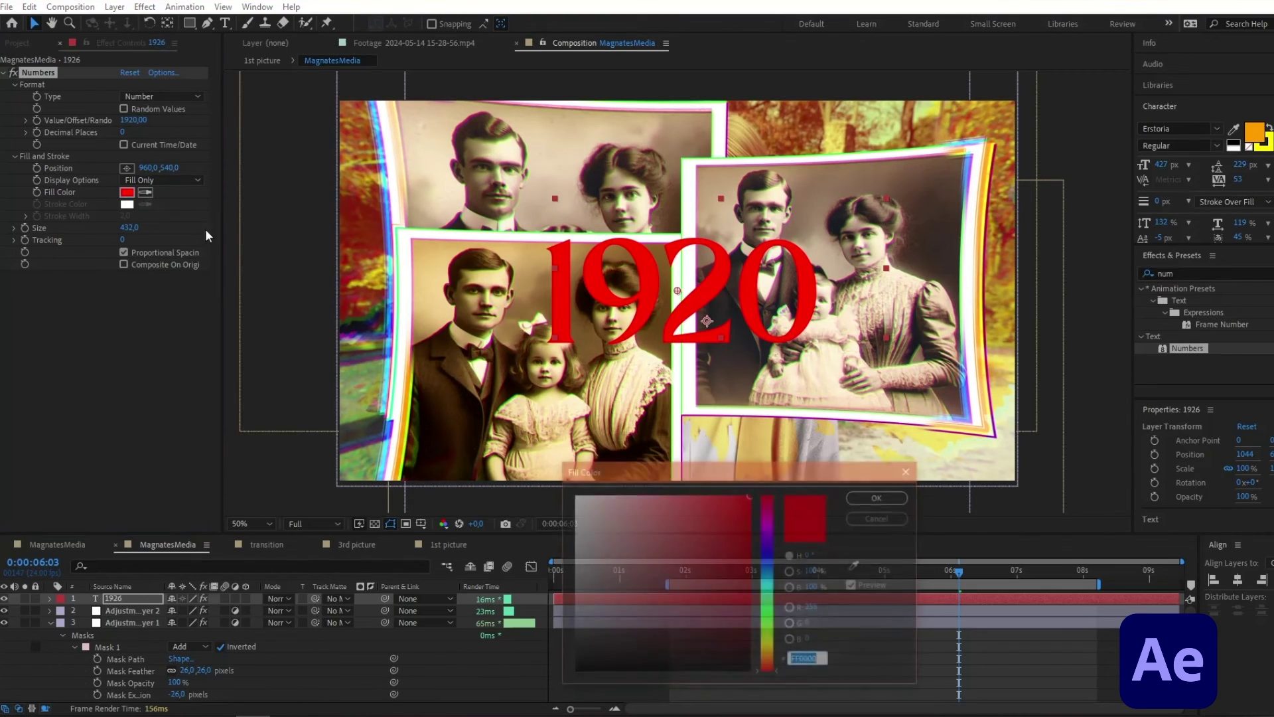
drag(769, 635, 767, 655)
key(Return)
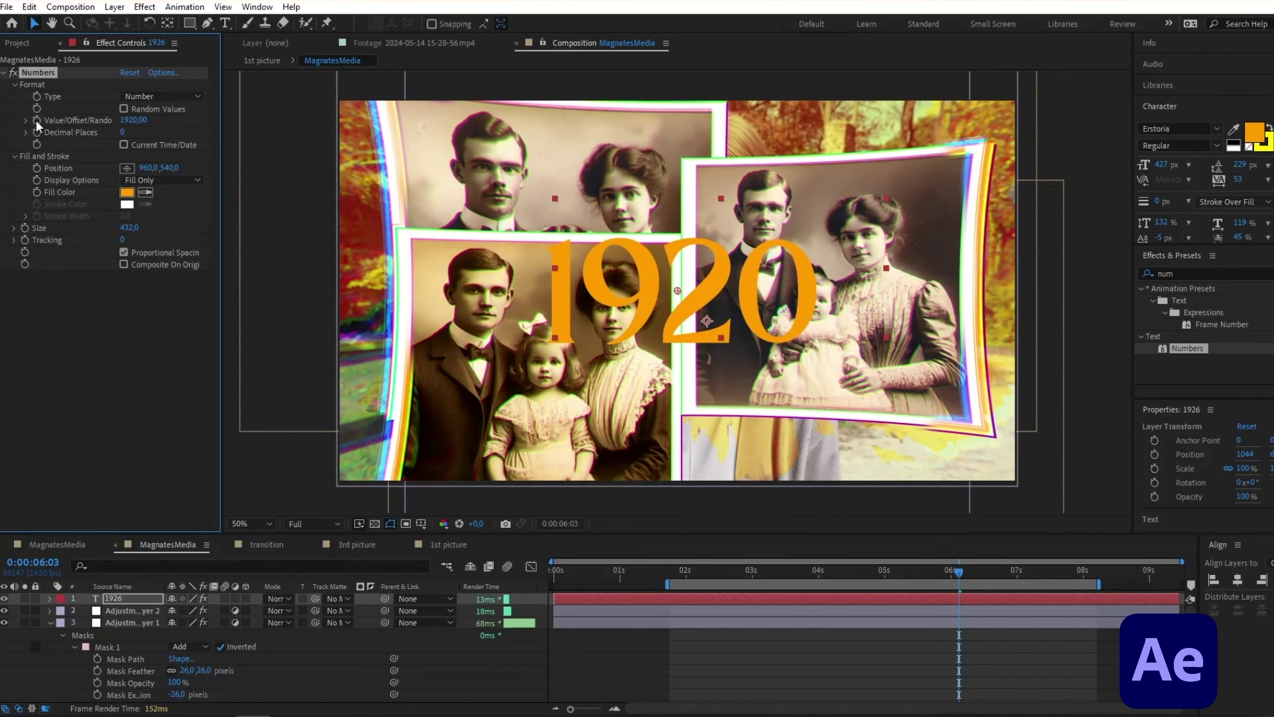
Keyframe the Numbers value from 1920 at 0:00:06:03 to 1926 at 0:00:08:00 and apply Easy Ease.
right_click(37, 120)
click(136, 294)
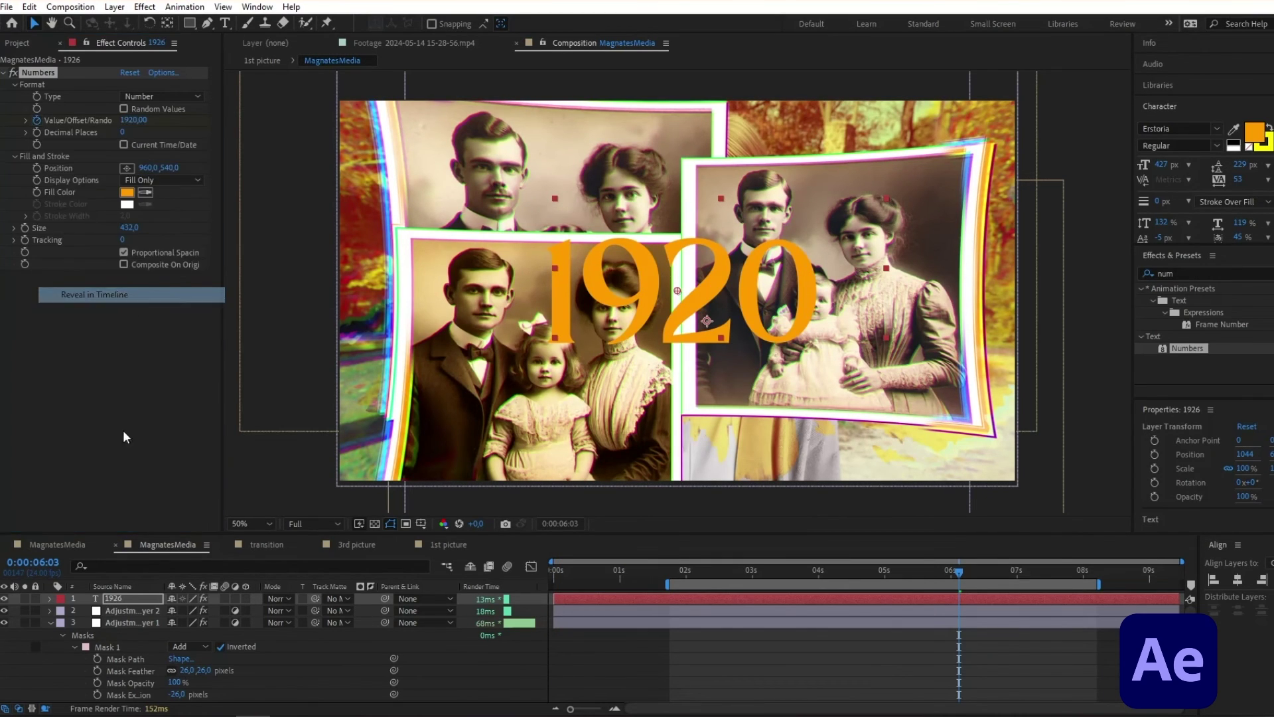
drag(959, 572, 1085, 575)
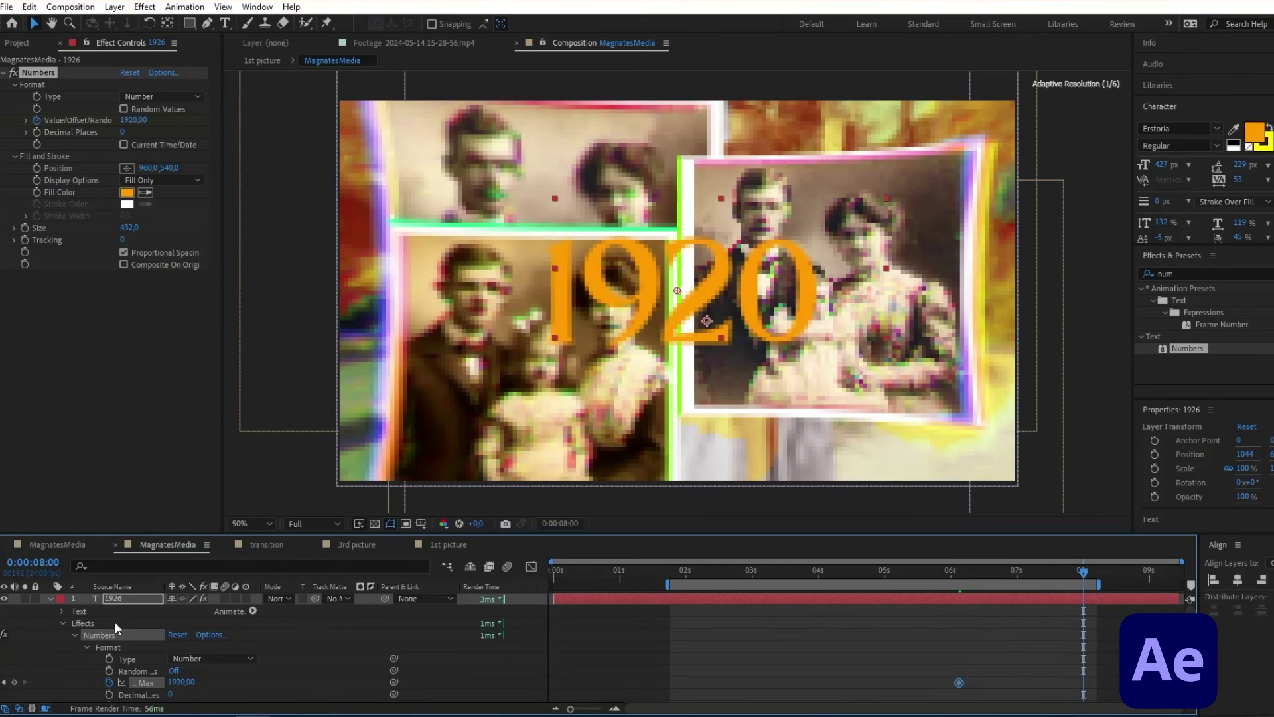
click(14, 682)
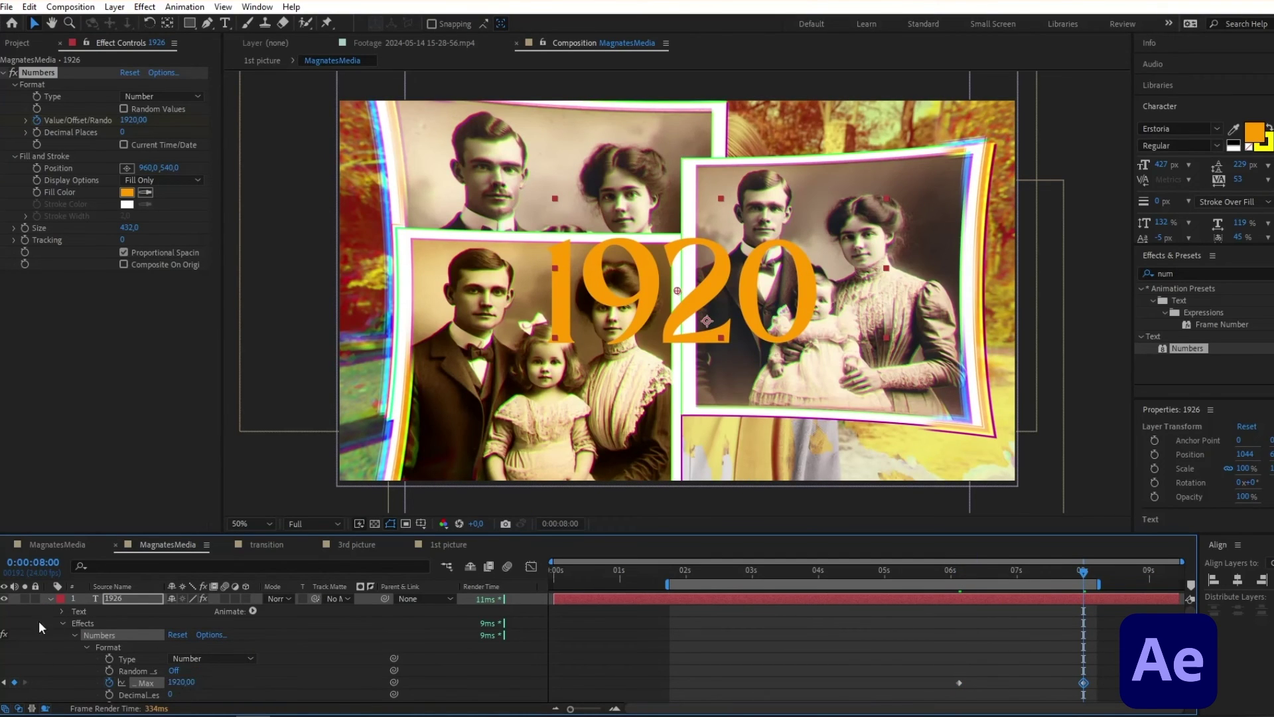
click(180, 682)
text(192)
scroll(202, 667, up, 4)
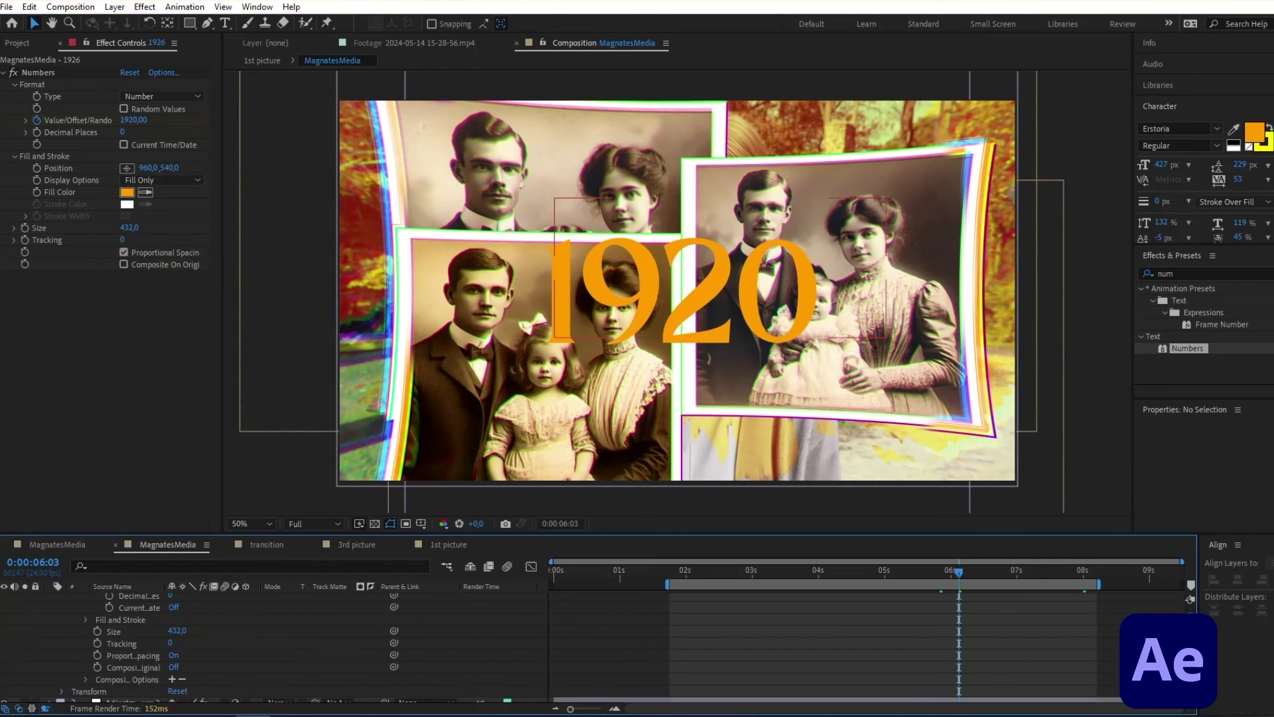
Add a Position keyframe for the 1926 layer's Numbers effect at 0:00:06:03 and show it in the timeline.
scroll(98, 670, down, 5)
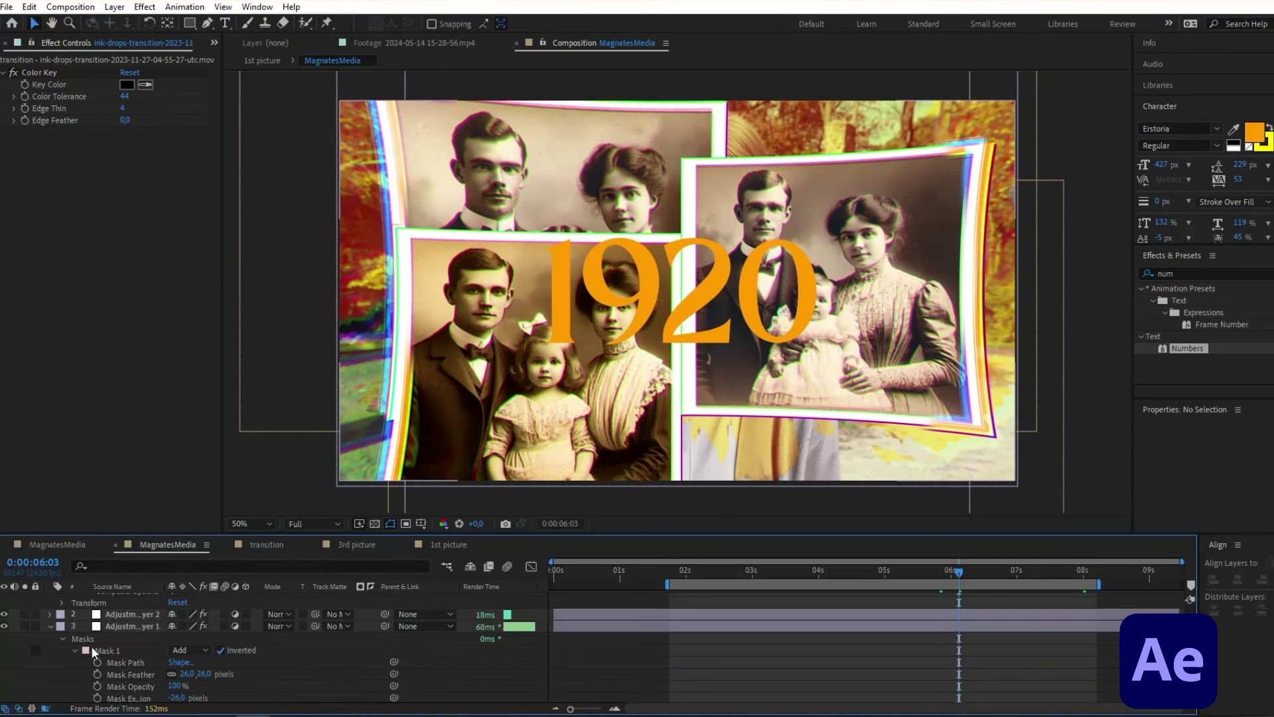
scroll(119, 616, up, 5)
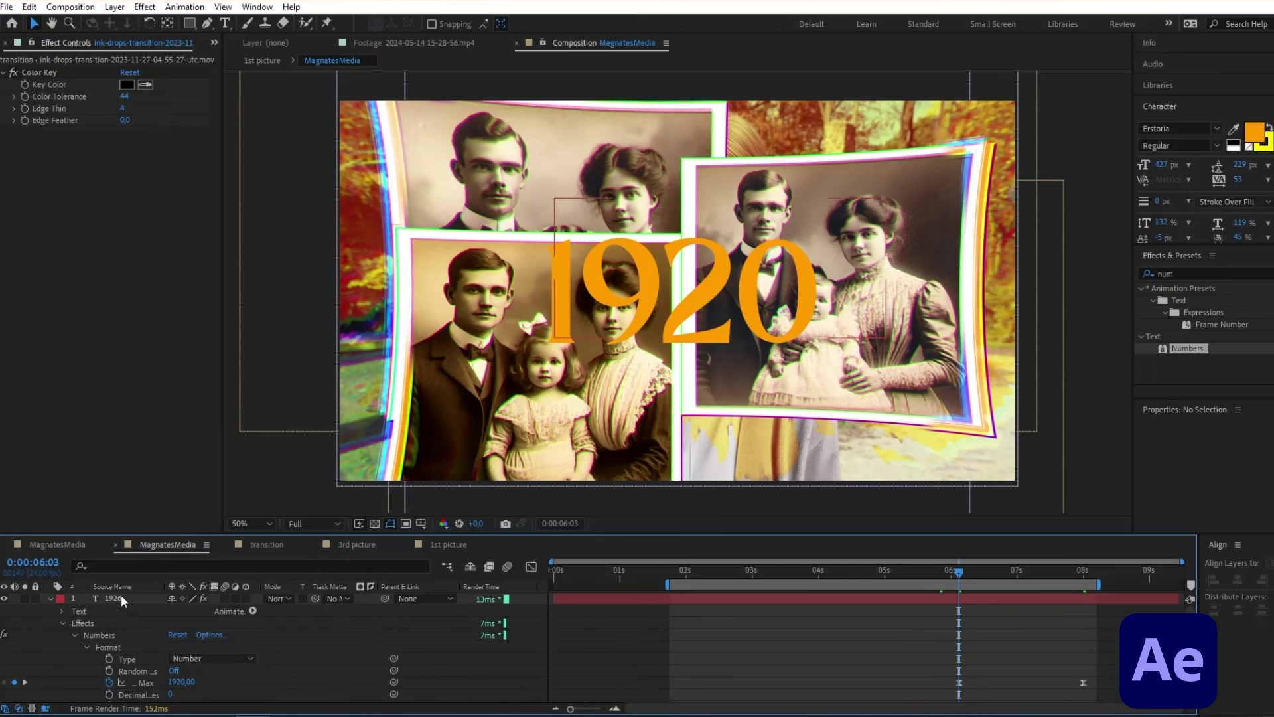
click(121, 596)
right_click(40, 168)
click(130, 341)
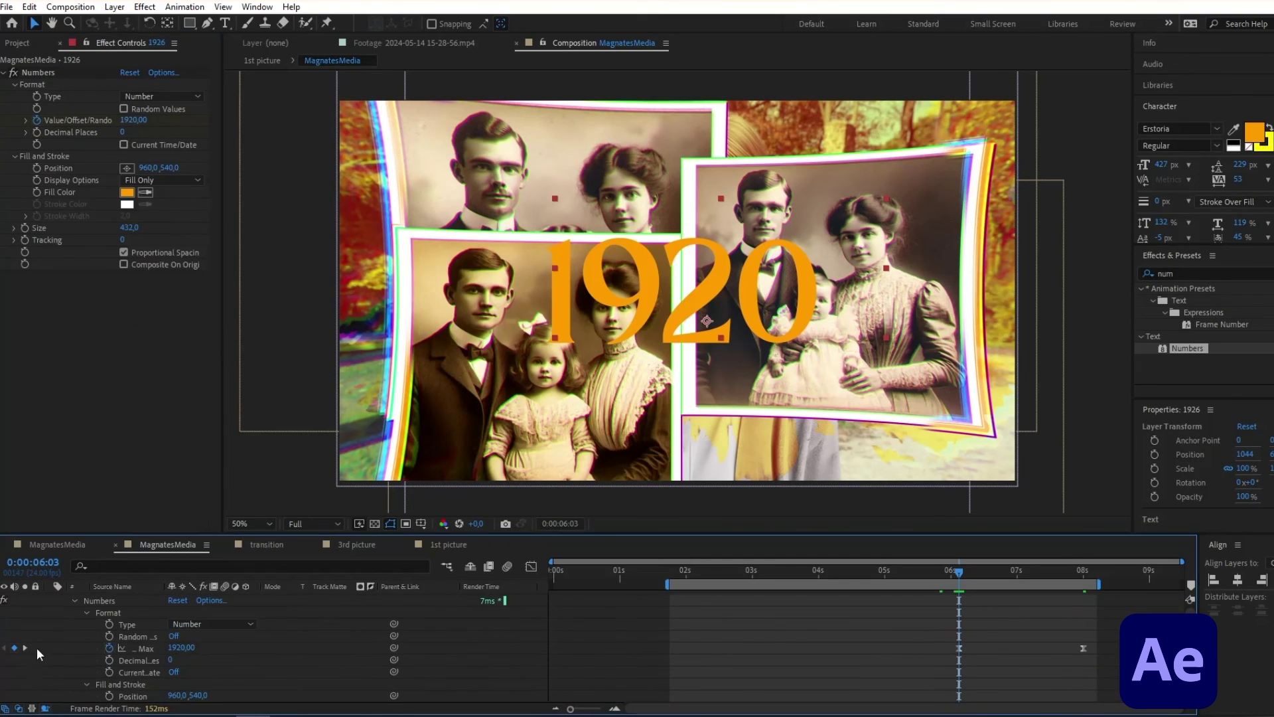
click(38, 168)
scroll(107, 668, up, 5)
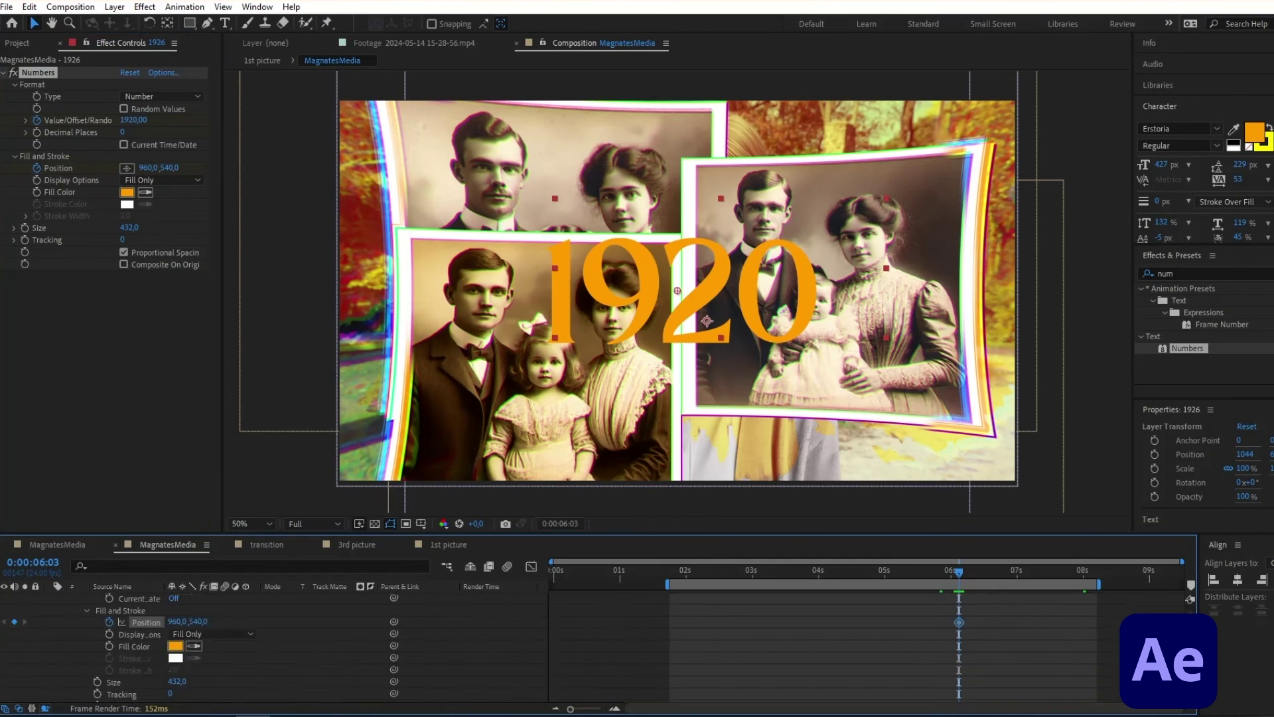
Animate the Numbers Position from 960, 1297 at 0:00:06:03 to 960, 540 at 0:00:08:00 with Easy Ease.
drag(199, 668, 704, 703)
click(986, 643)
drag(905, 609, 1118, 694)
key(F9)
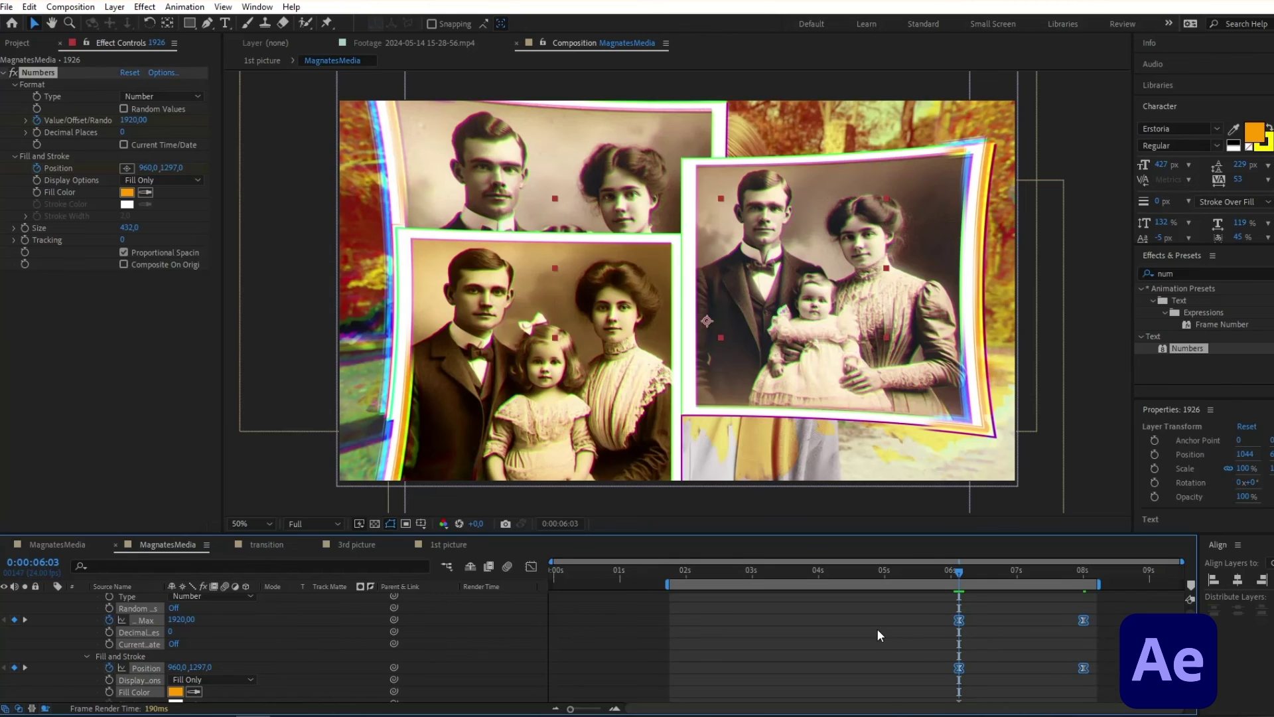
Start the work area at 0:00:06:03 and preview the rising year counter up to 0:00:07:22.
click(876, 631)
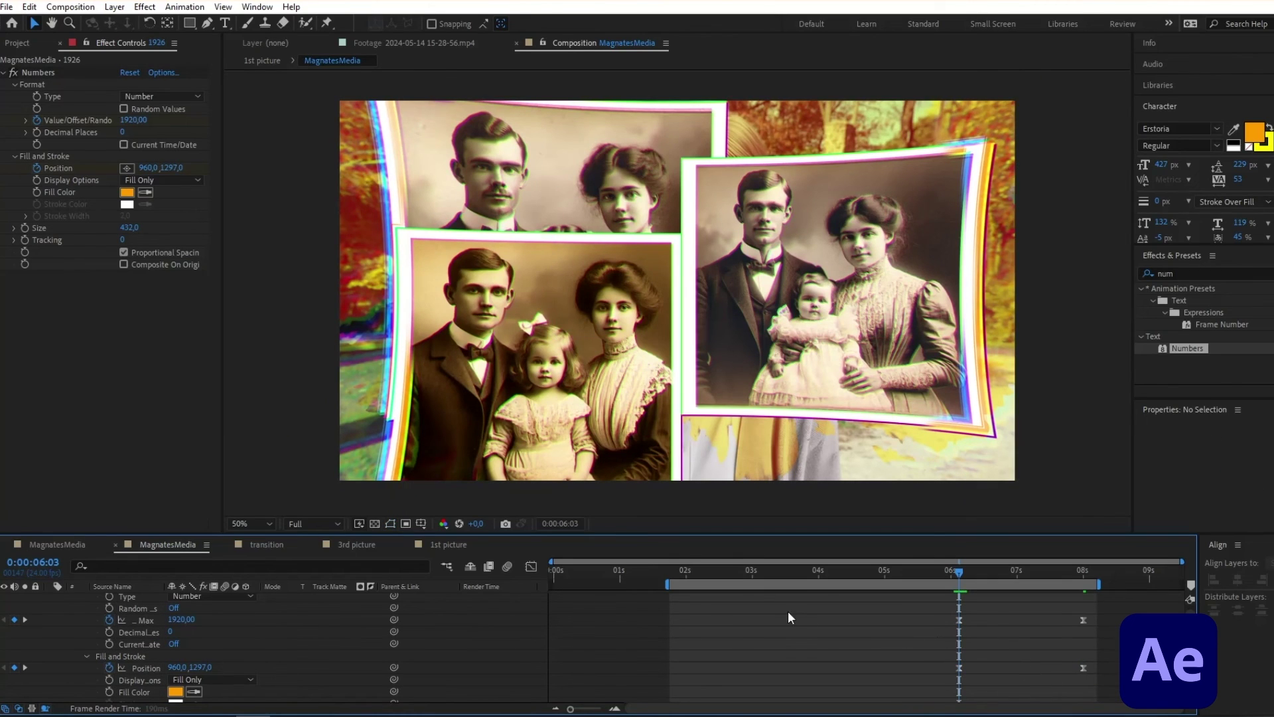
key(b)
drag(1072, 572, 1077, 572)
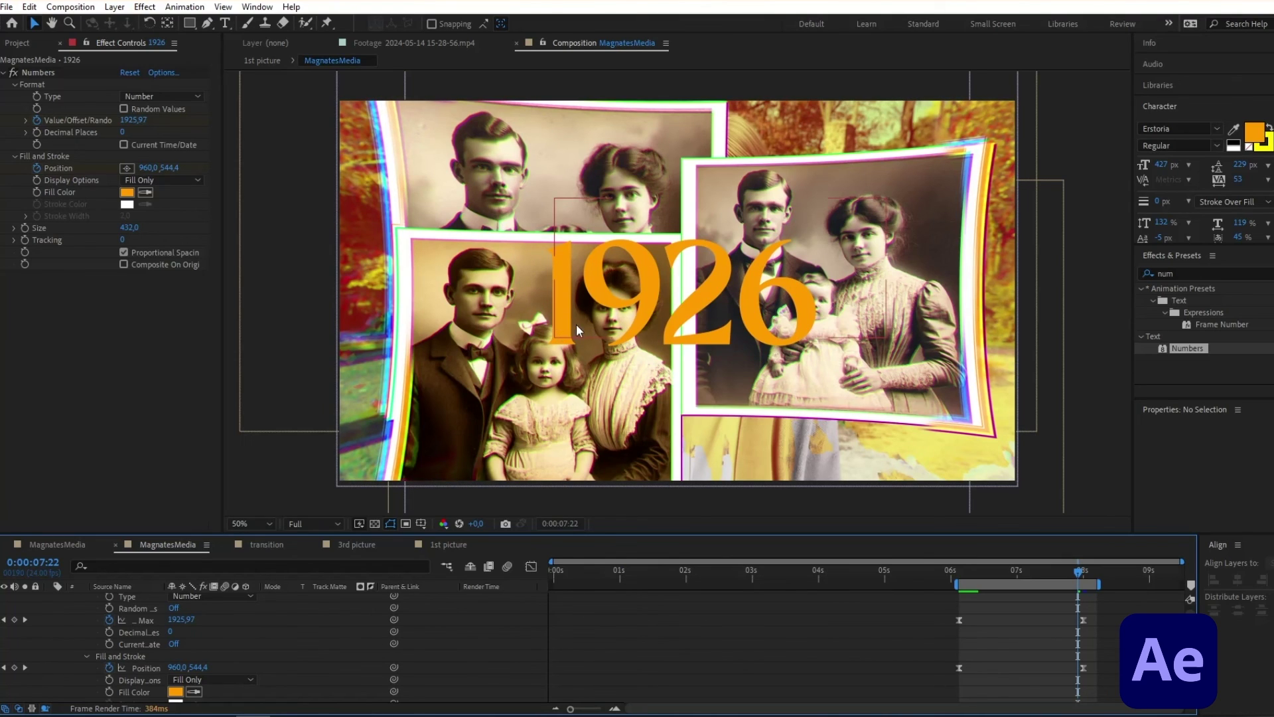
Apply CC Vignette to the 1926 text layer with Amount 292 and Angle of View 64.1.
click(1154, 272)
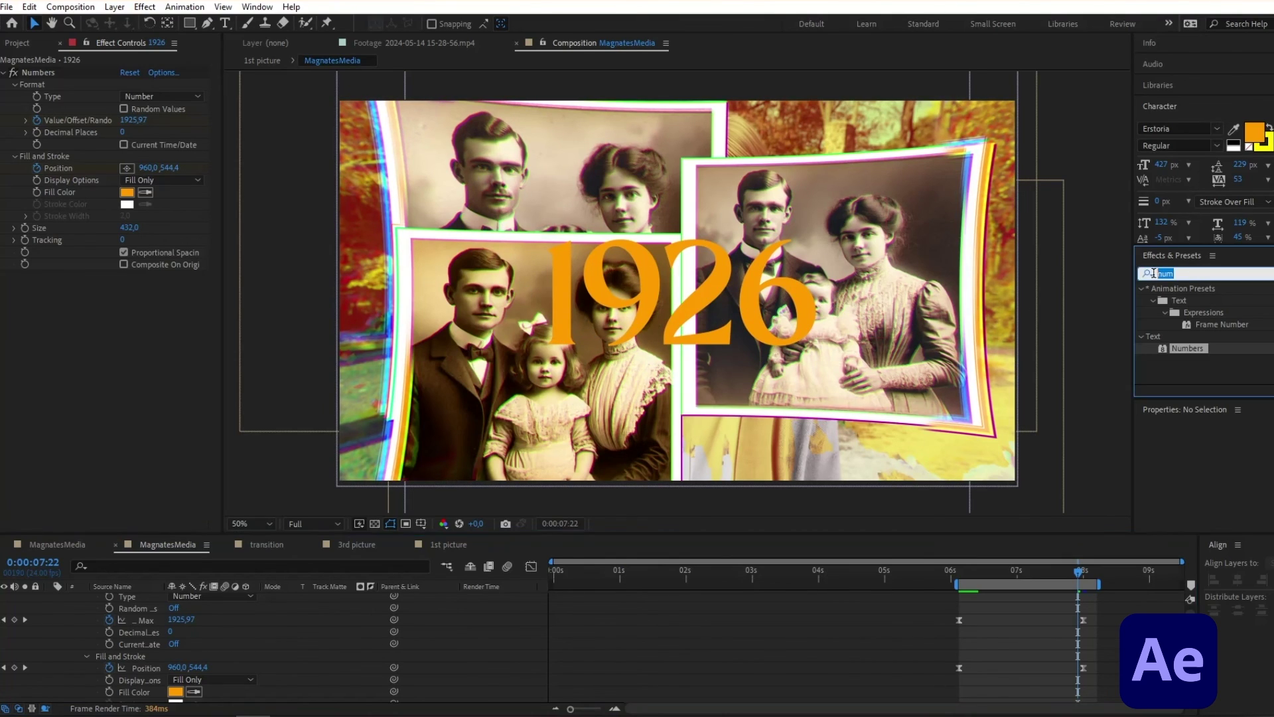
text(cc v)
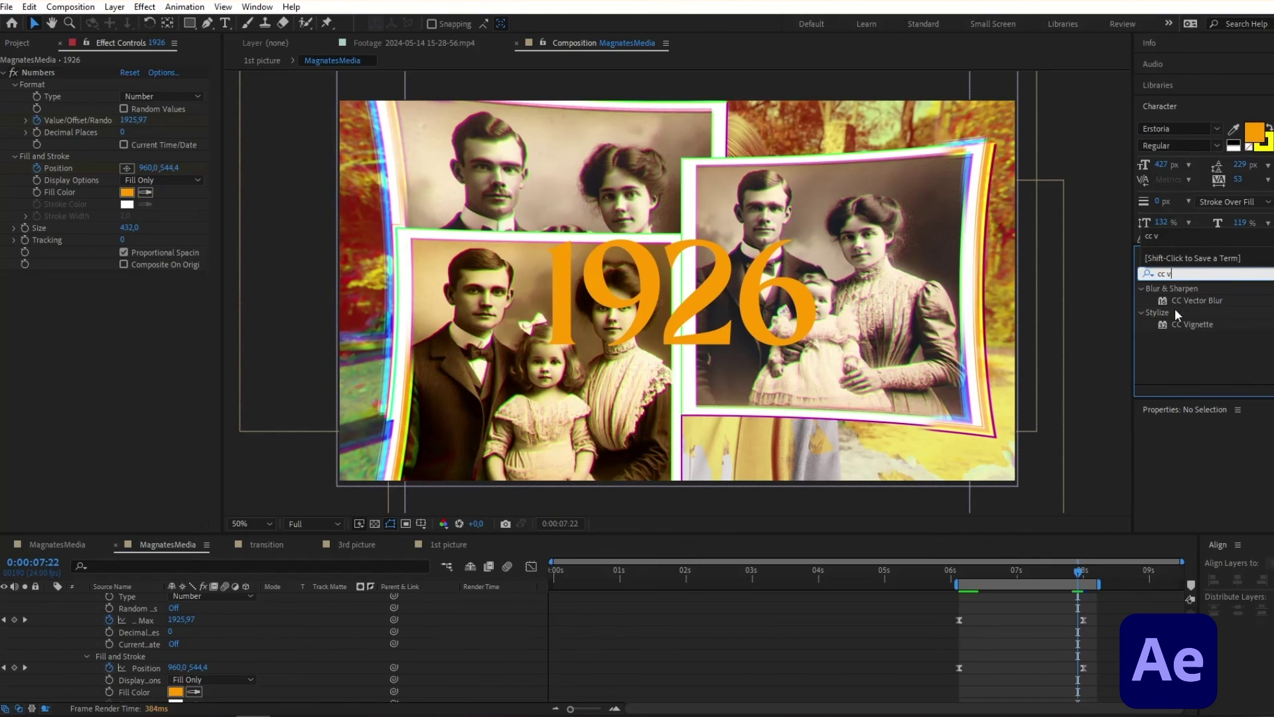
drag(1192, 323, 126, 604)
drag(258, 285, 260, 286)
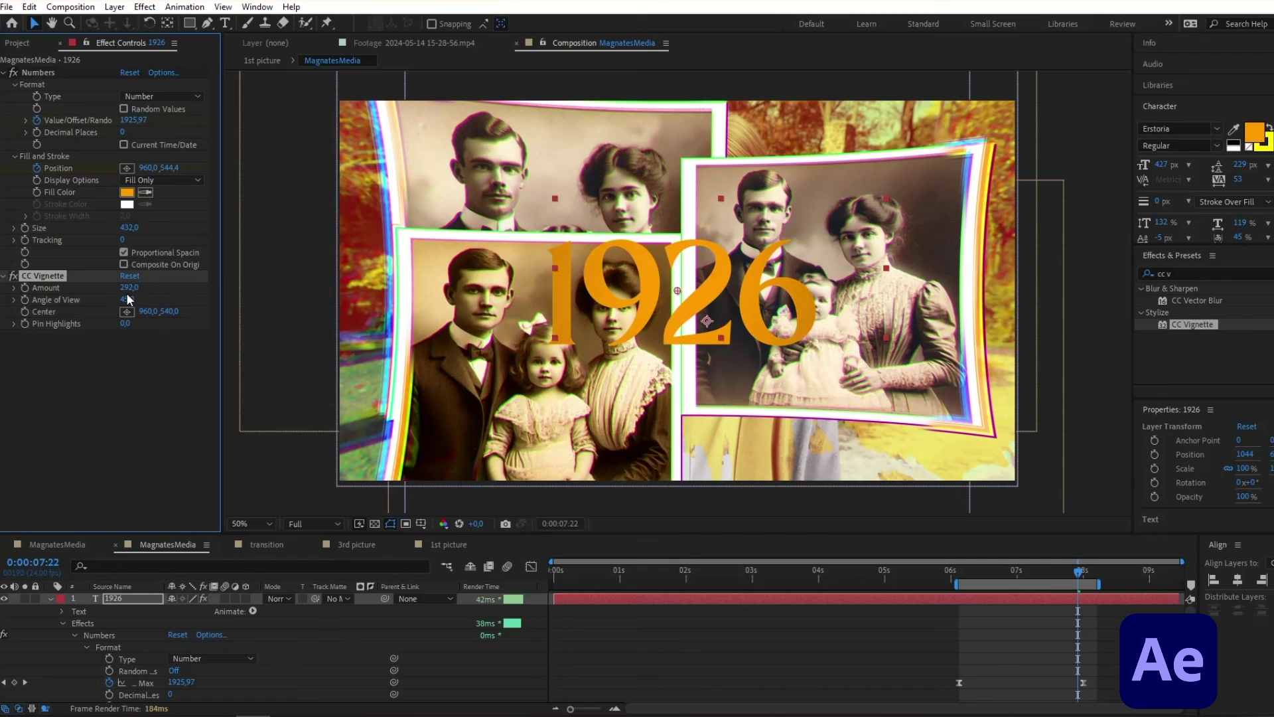
drag(127, 299, 229, 307)
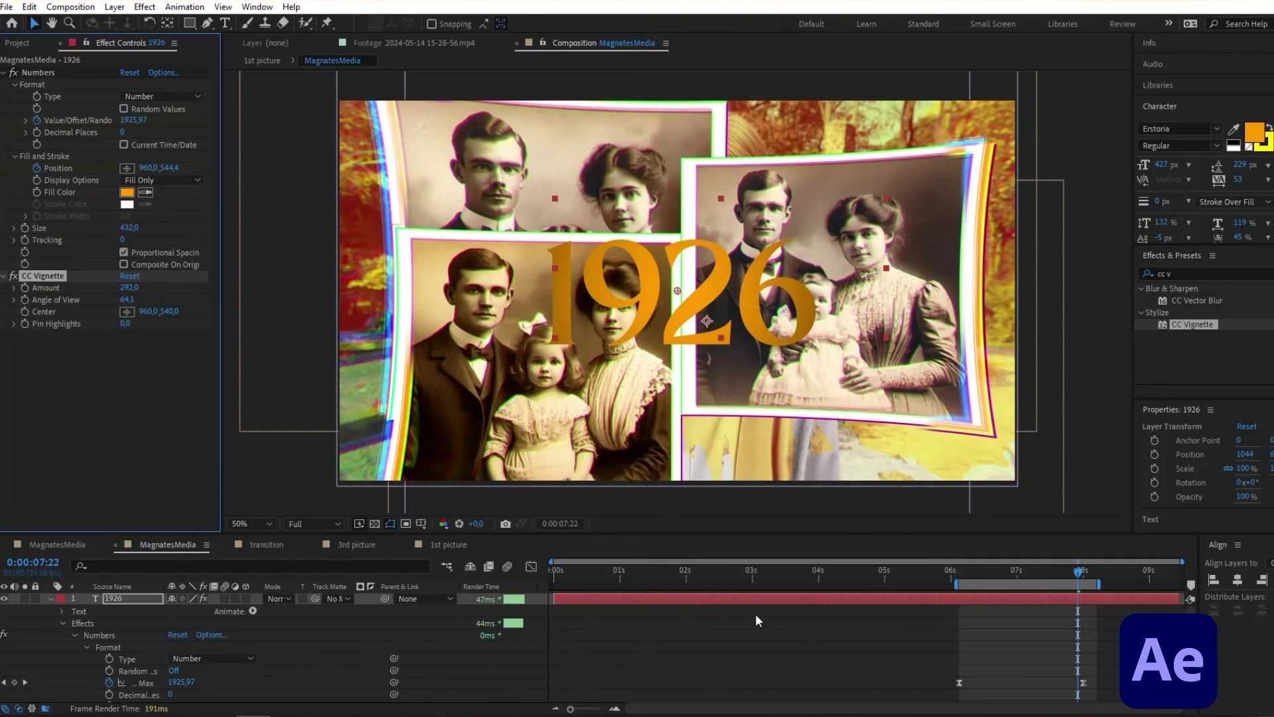
Set the CC Vignette Center to 960, 253, Angle of View to 57.2 and Amount to 161.
click(170, 312)
text(500)
key(Return)
drag(127, 300, 7, 257)
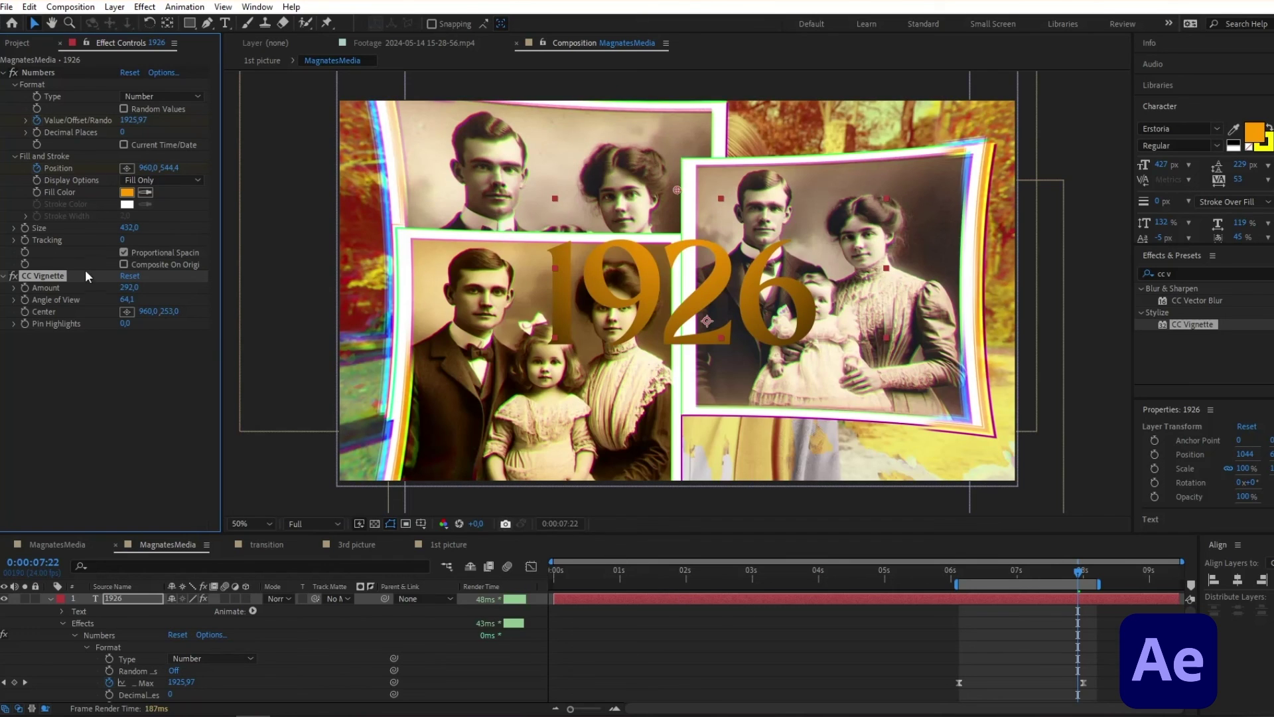
drag(130, 289, 118, 317)
click(759, 659)
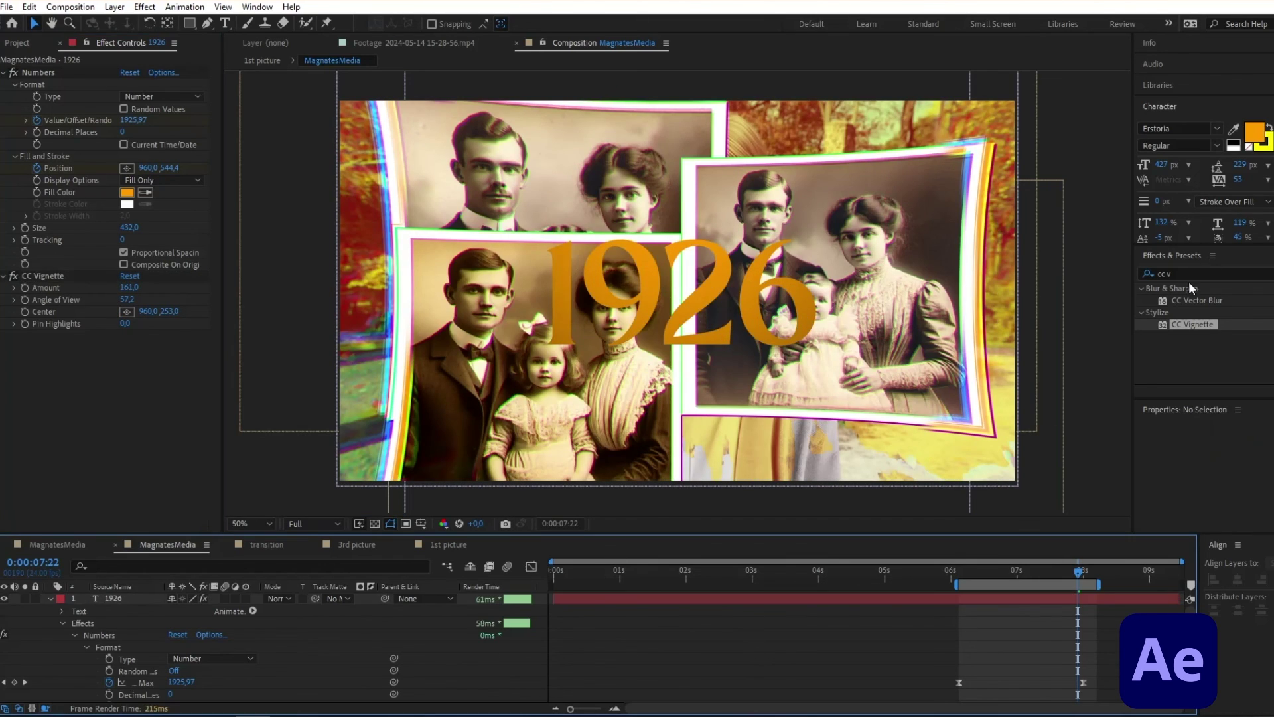
Apply the Glow effect to the 1926 text layer with Threshold 51%, Radius 0 and Intensity 0.2.
click(1188, 272)
text(glow)
drag(1193, 359, 106, 389)
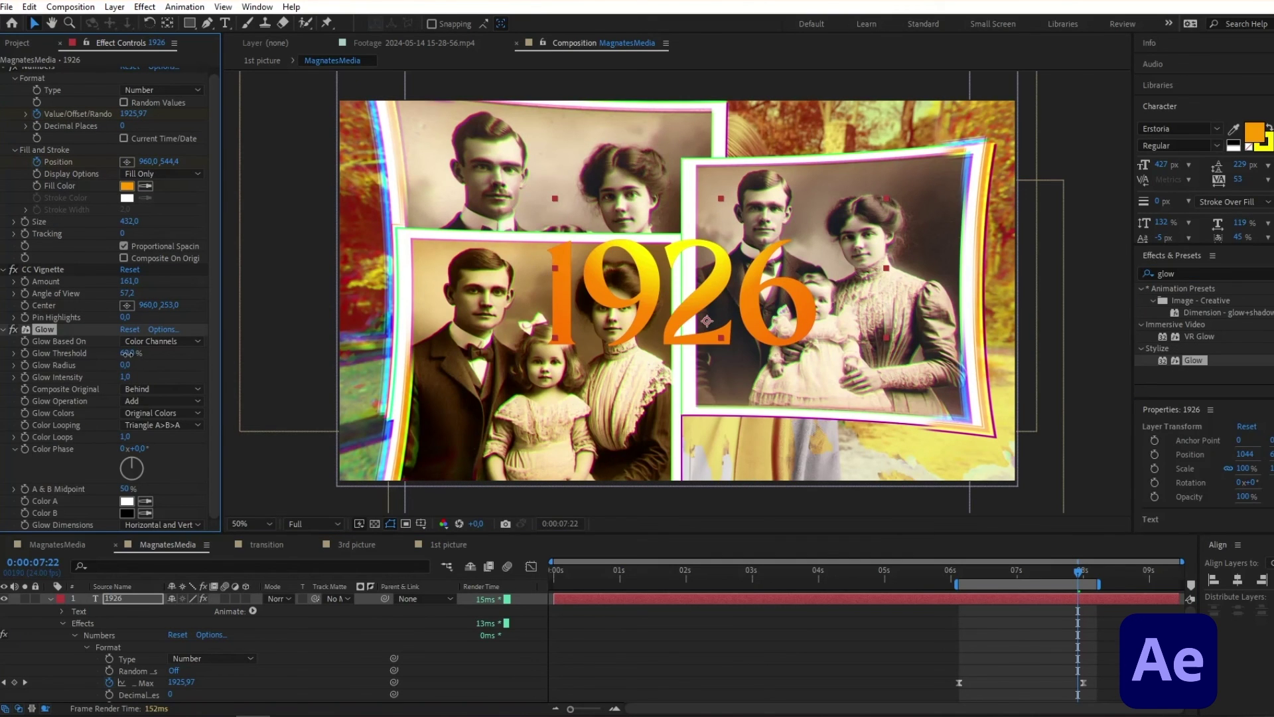
drag(127, 354, 70, 368)
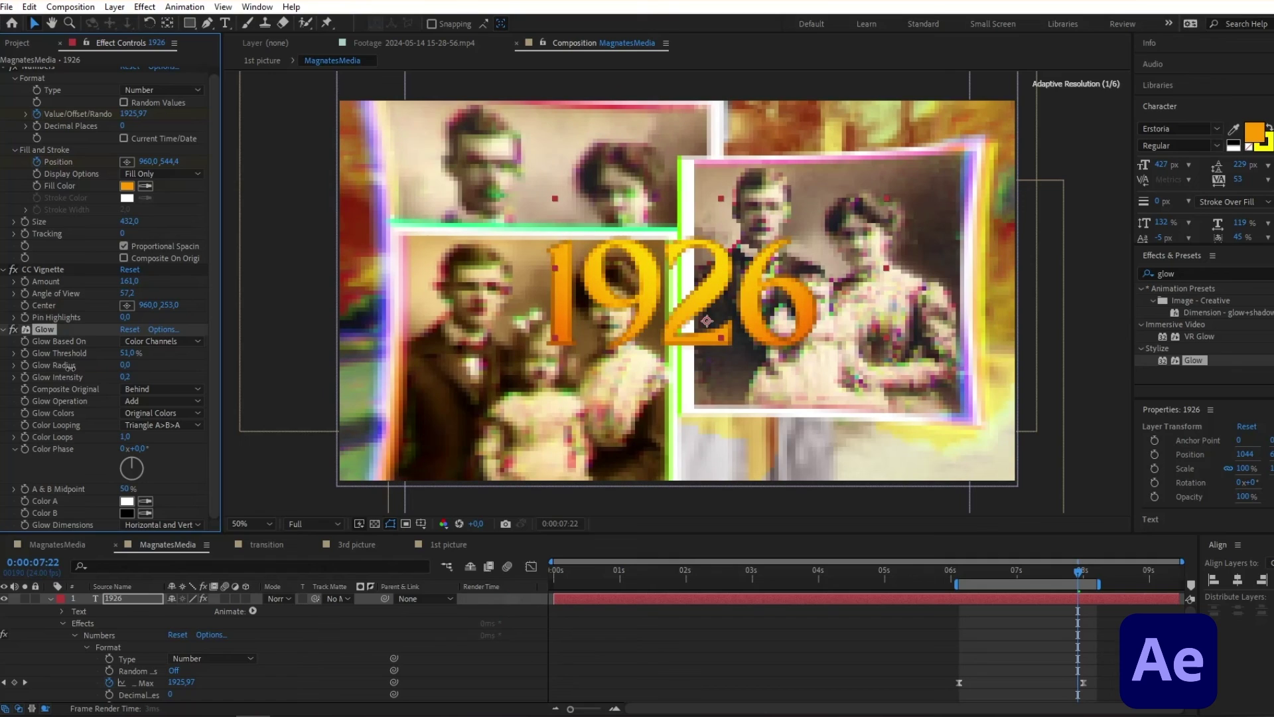
click(312, 473)
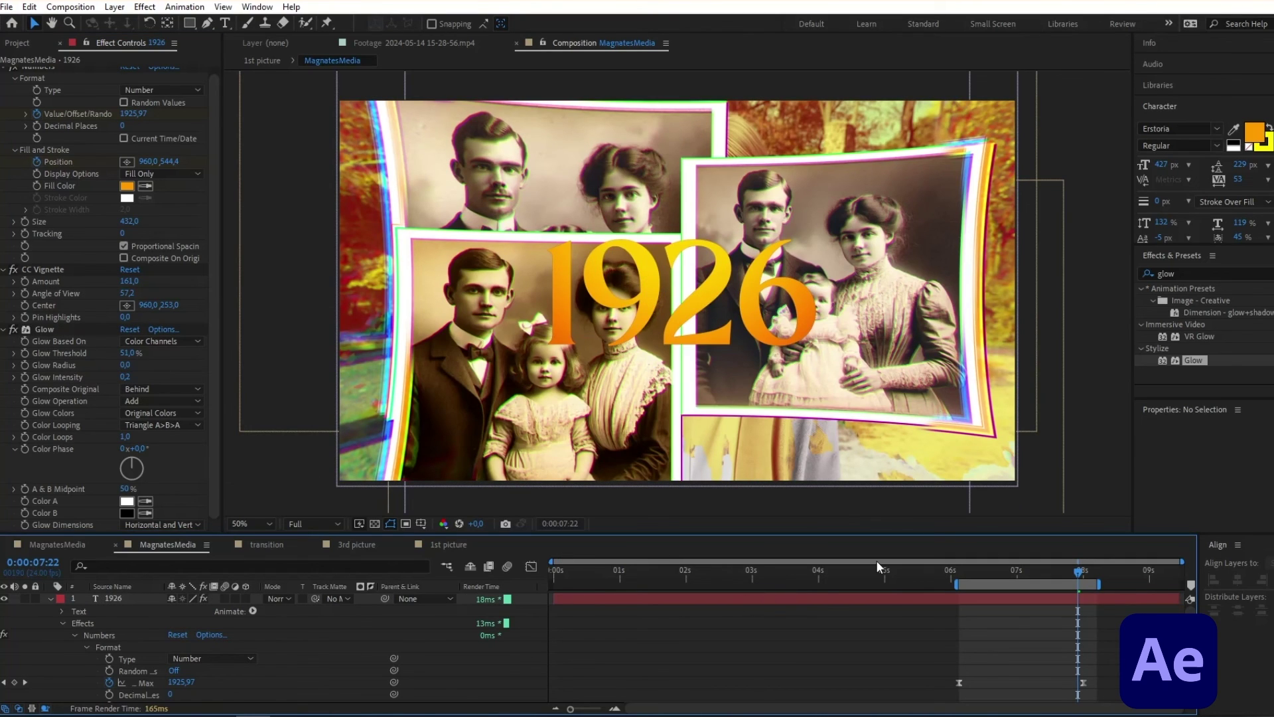
Add a Drop Shadow effect to the 1926 text layer after the Glow, keeping its default settings.
click(1226, 273)
text(drop)
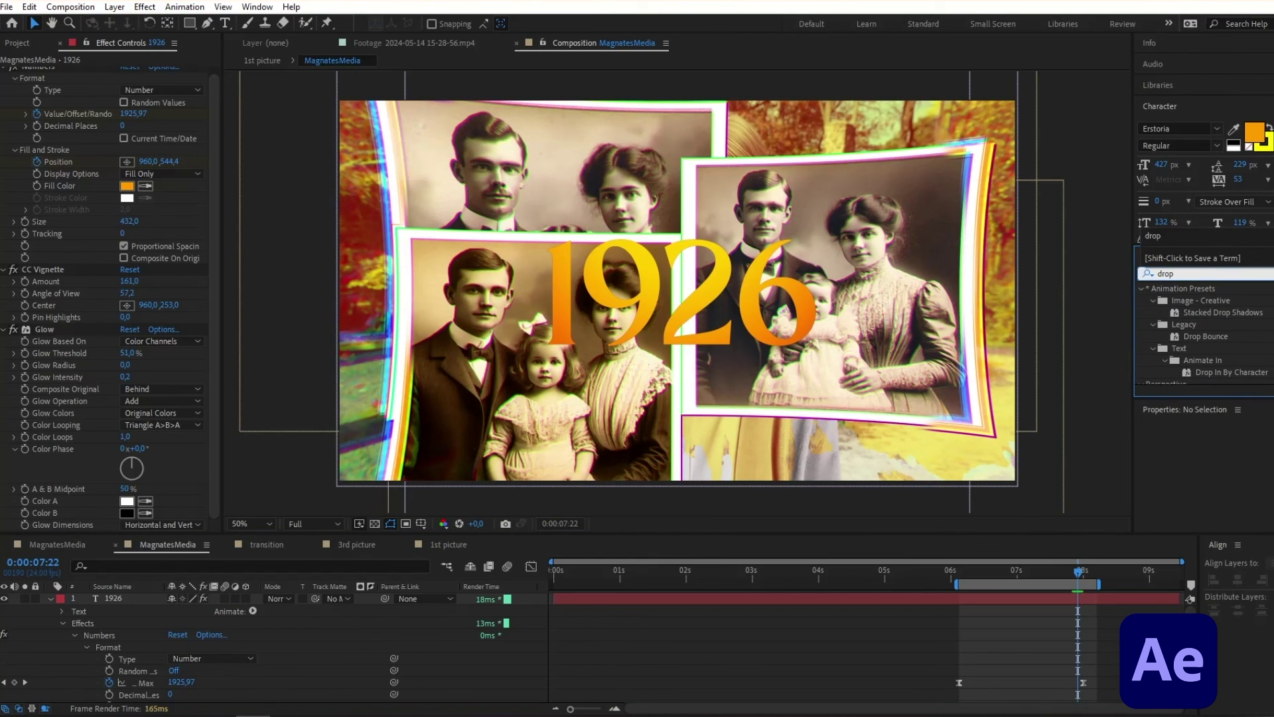
scroll(1208, 339, down, 1)
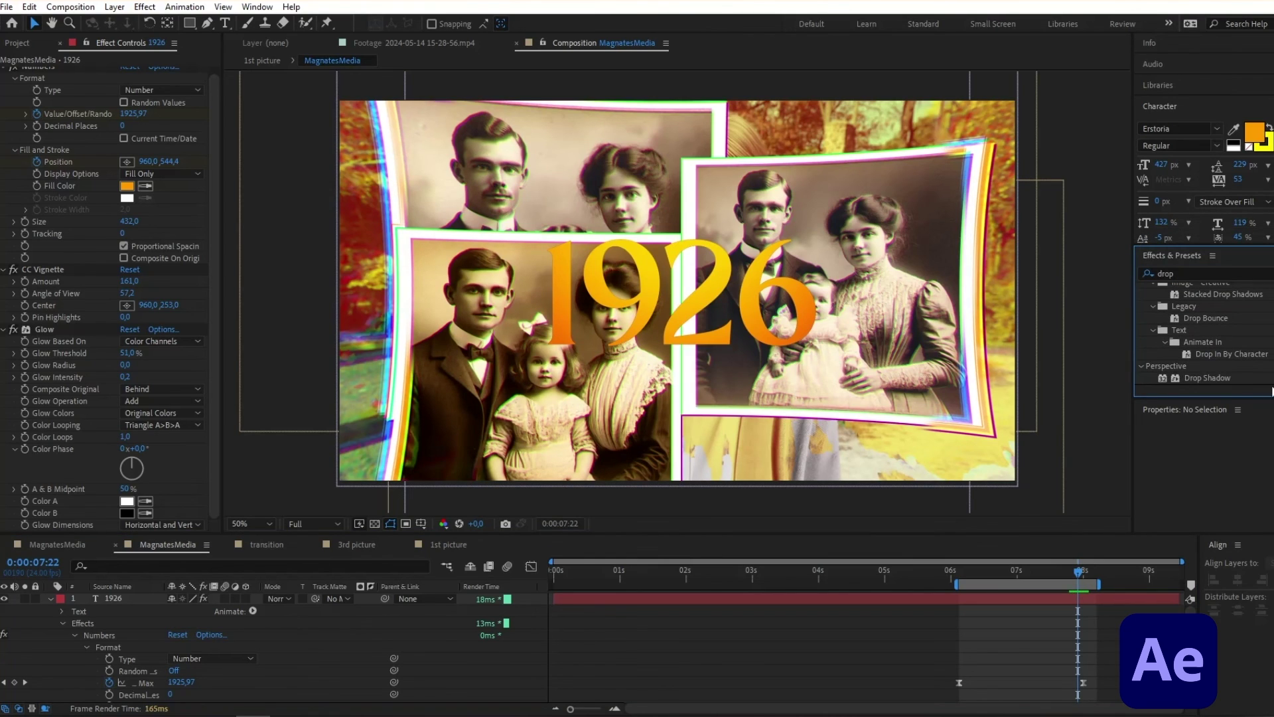
drag(1208, 378, 116, 605)
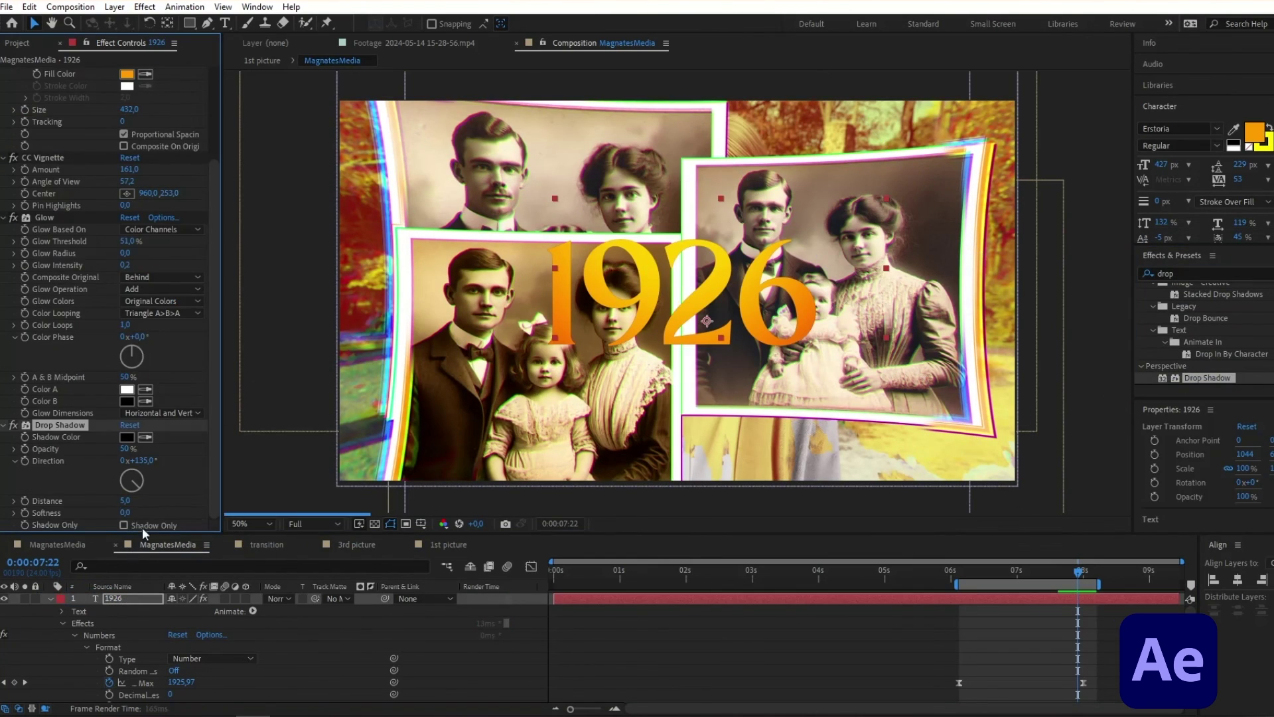
click(785, 624)
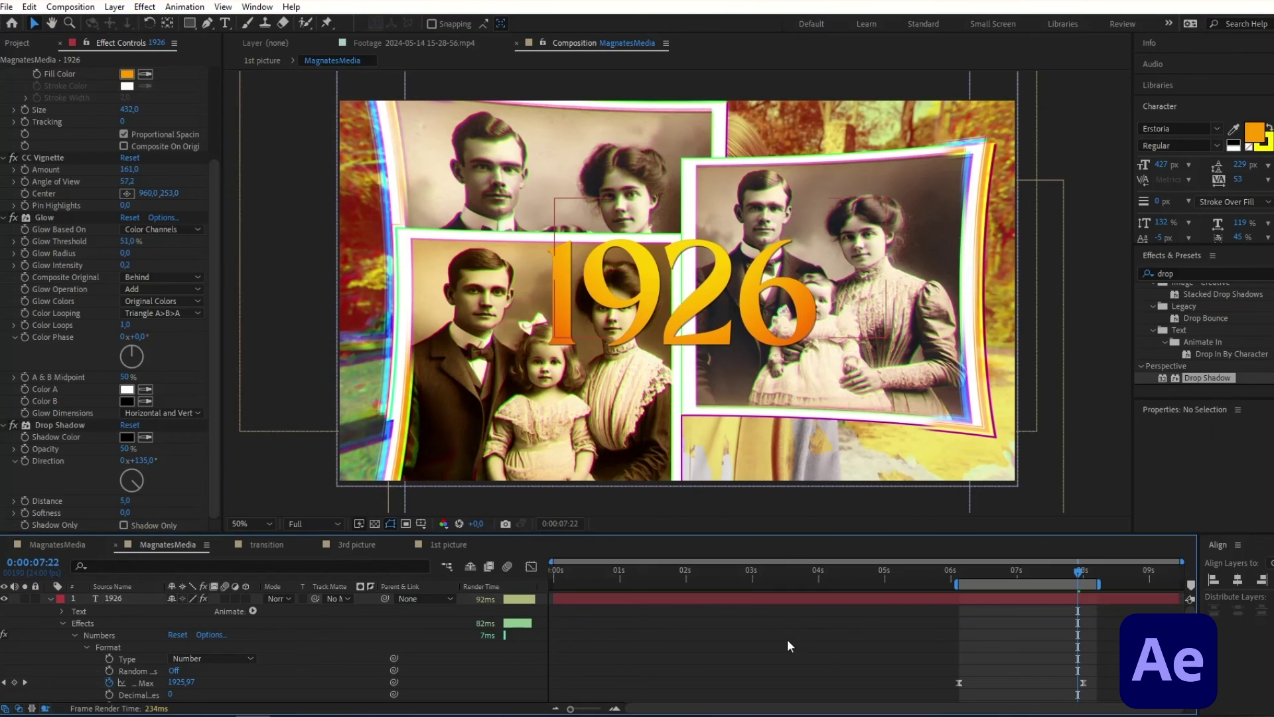